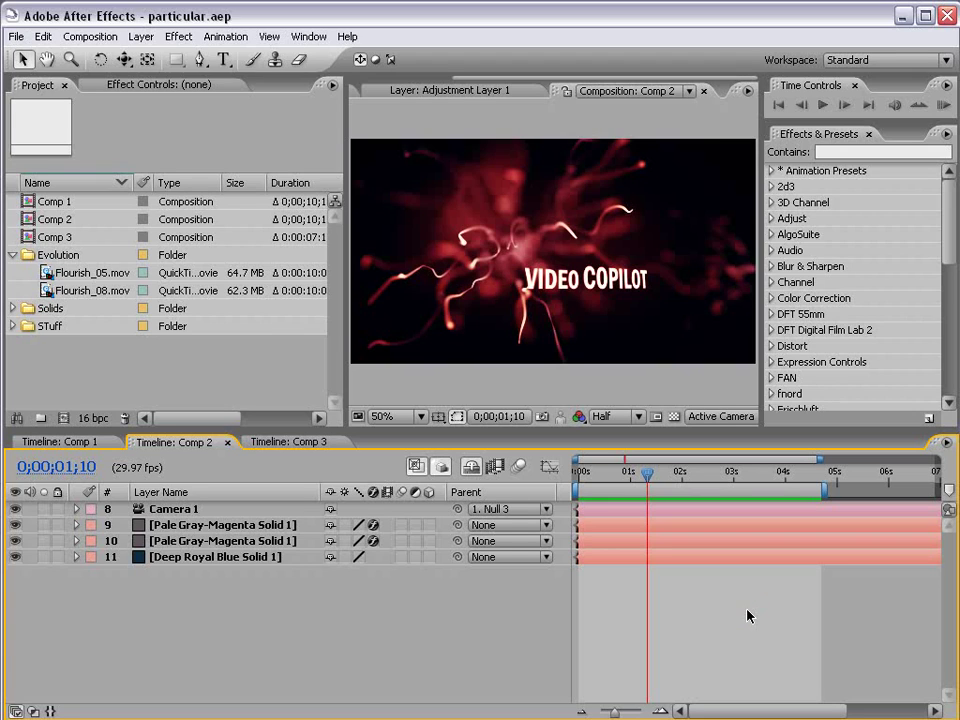
Step: Preview the Comp 2 animation up to 0;00;03;06 and reveal its shy layers
key("KP_0")
left_click_drag(591, 472, 744, 474)
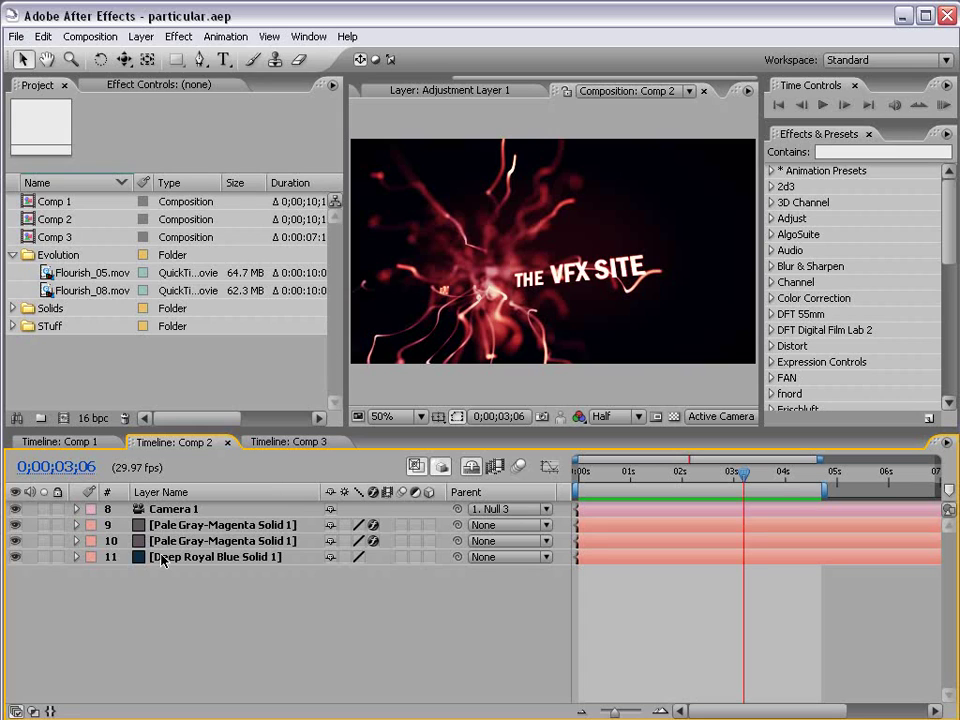
left_click(140, 509)
left_click(471, 466)
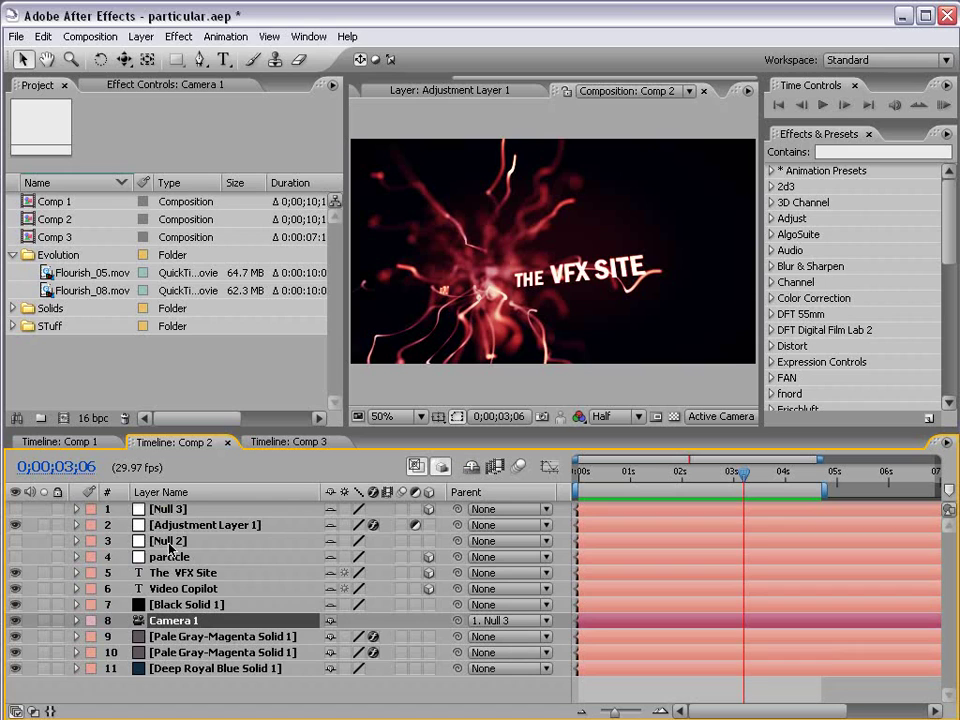
Step: Switch to the Comp 3 timeline, select Camera 1 and try out the camera tools in the composition view
left_click(262, 442)
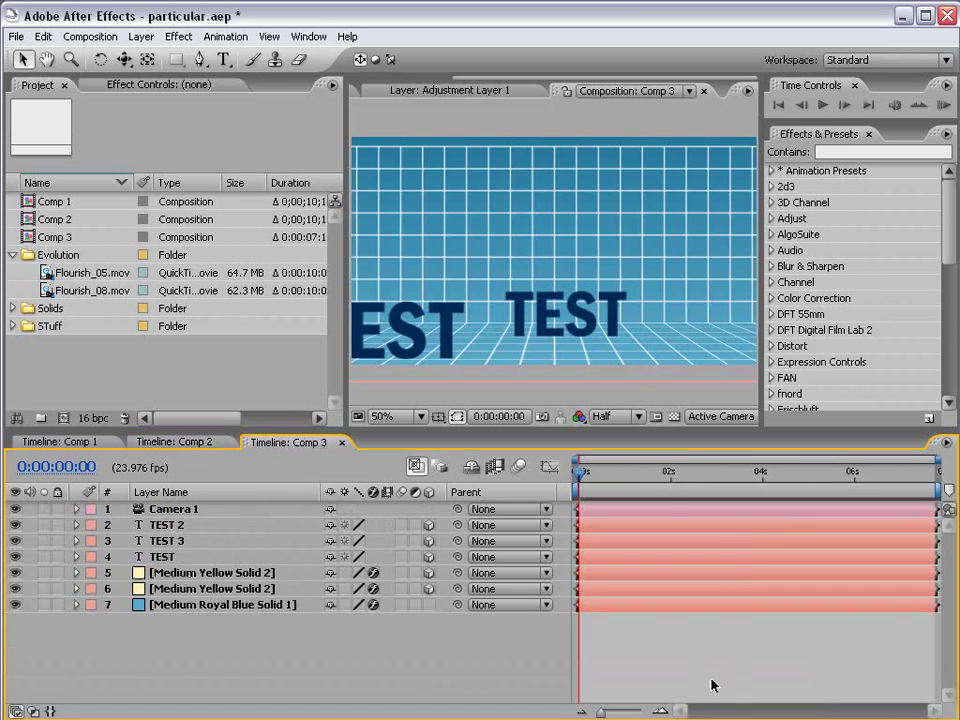
left_click(168, 511)
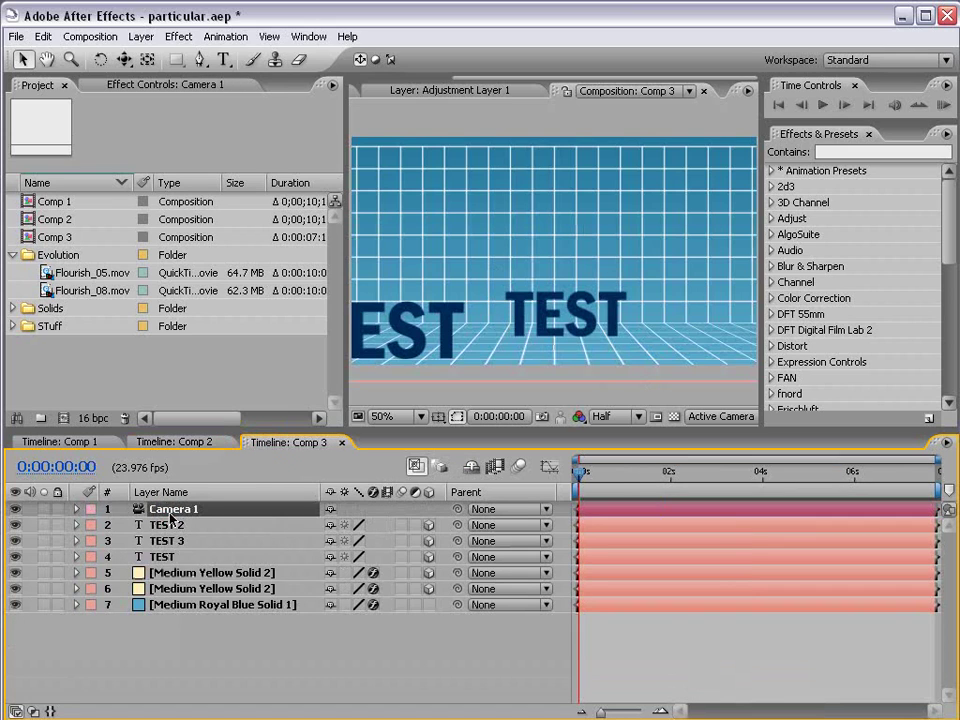
key("c")
key("c")
key("c")
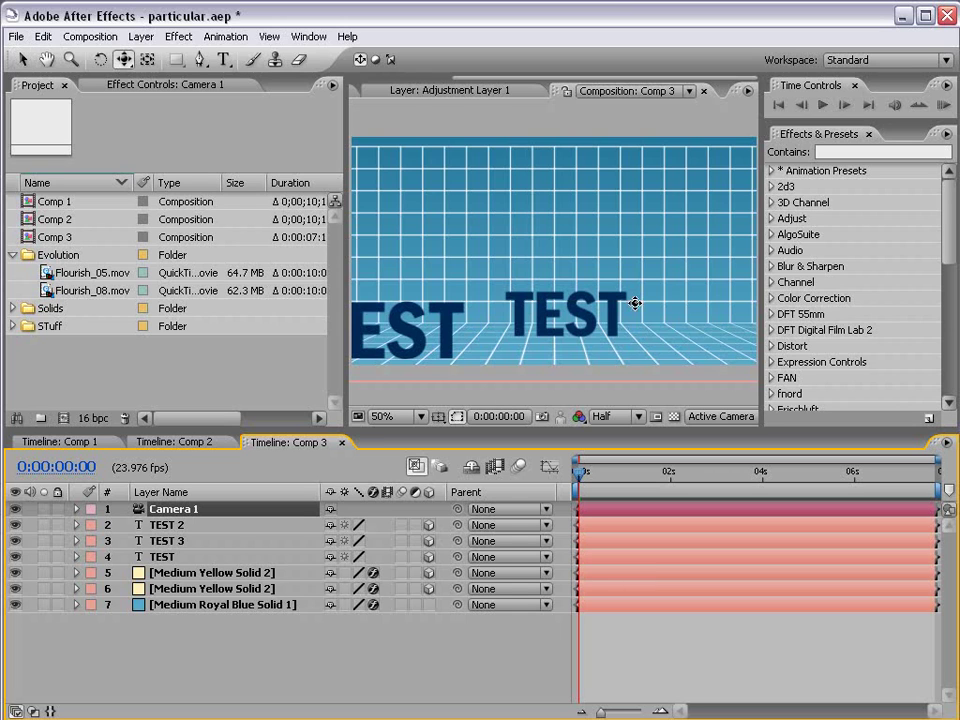
left_click_drag(668, 302, 632, 340)
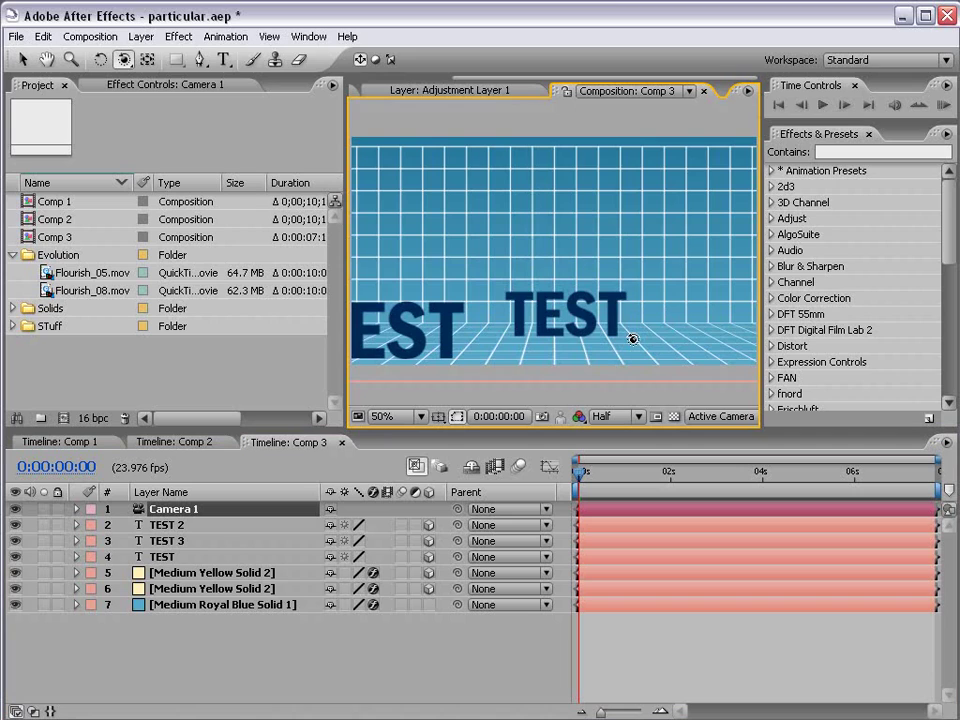
Step: Reveal Camera 1's Position and Point of Interest and enable keyframing for both at 0:00:00:00
left_click(173, 512)
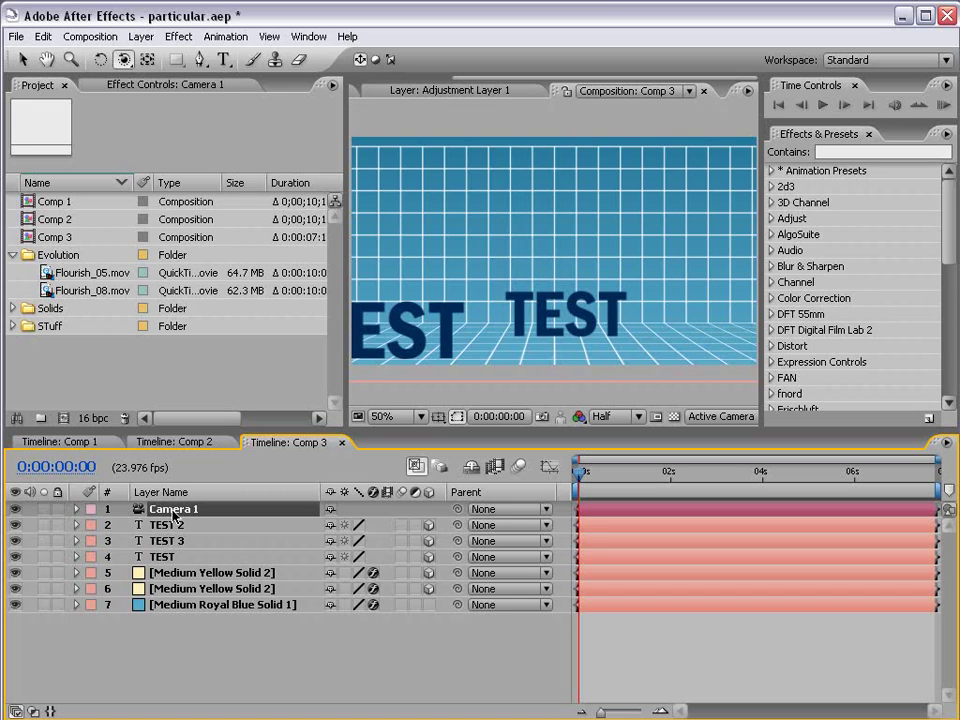
key("p")
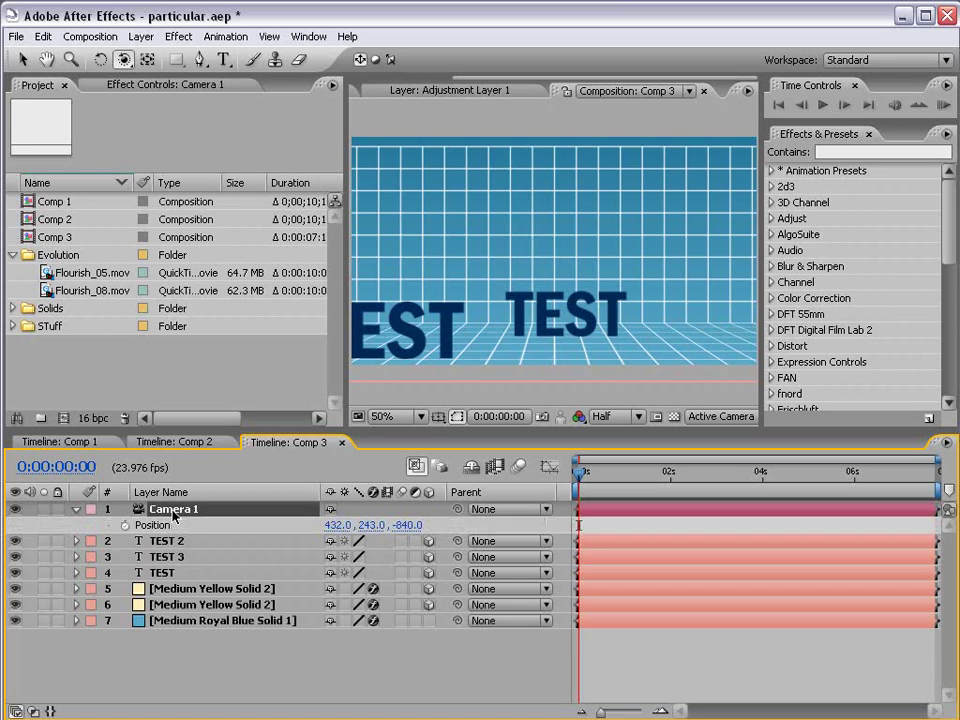
key("shift+a")
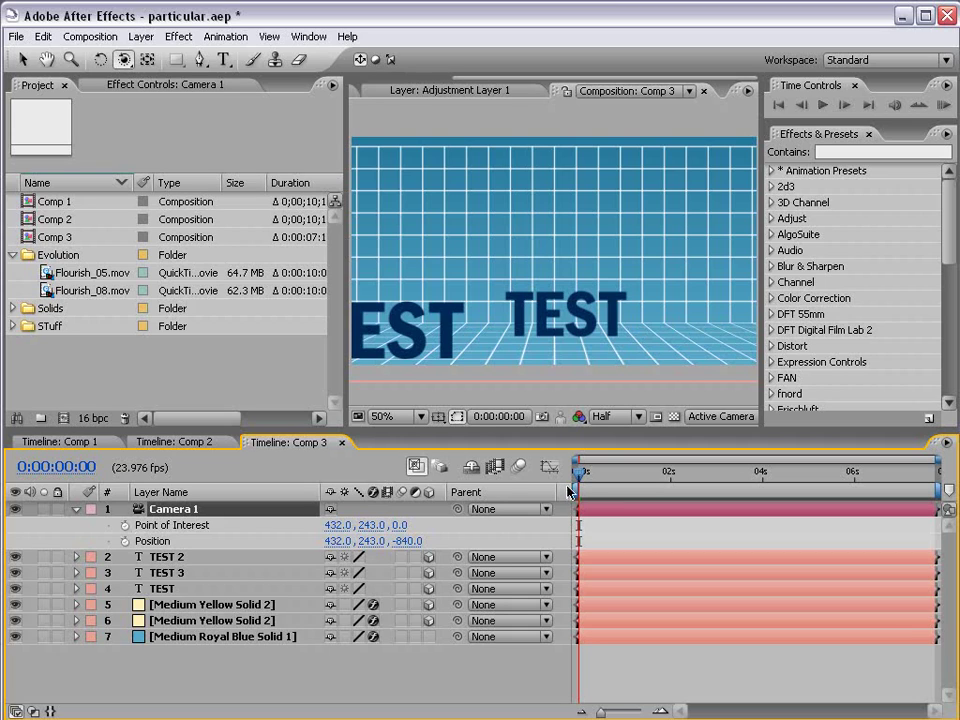
mouse_move(578, 472)
left_mouse_down()
mouse_move(615, 474)
mouse_move(568, 476)
left_mouse_up()
left_click(124, 541)
left_click(124, 525)
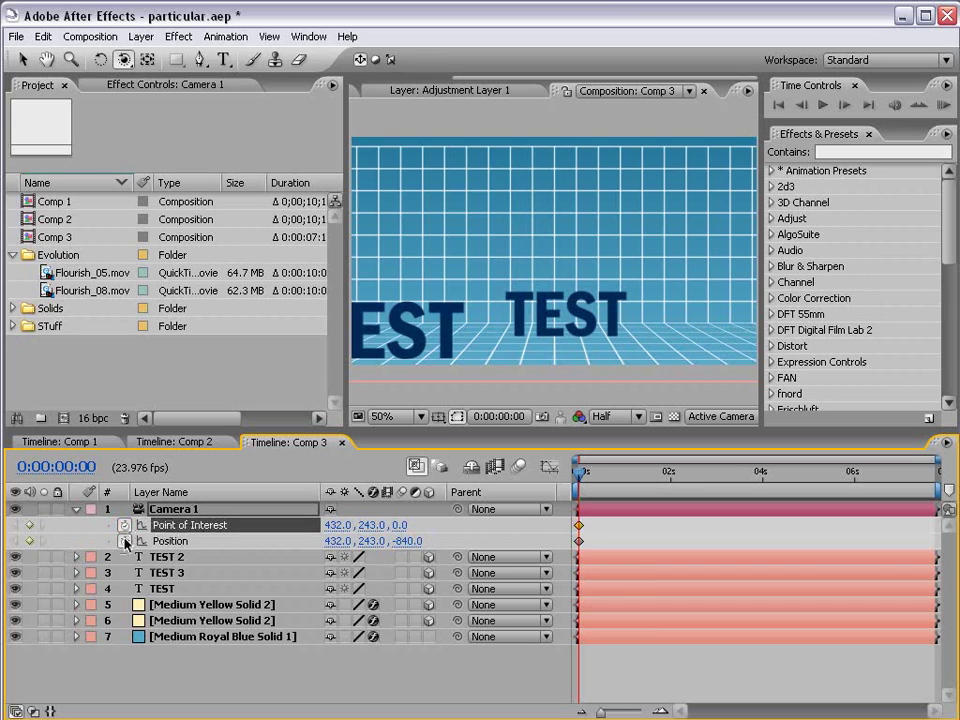
Step: At 0:00:02:00, track the camera sideways until Position and Point of Interest reach X -252
left_click_drag(578, 476, 670, 489)
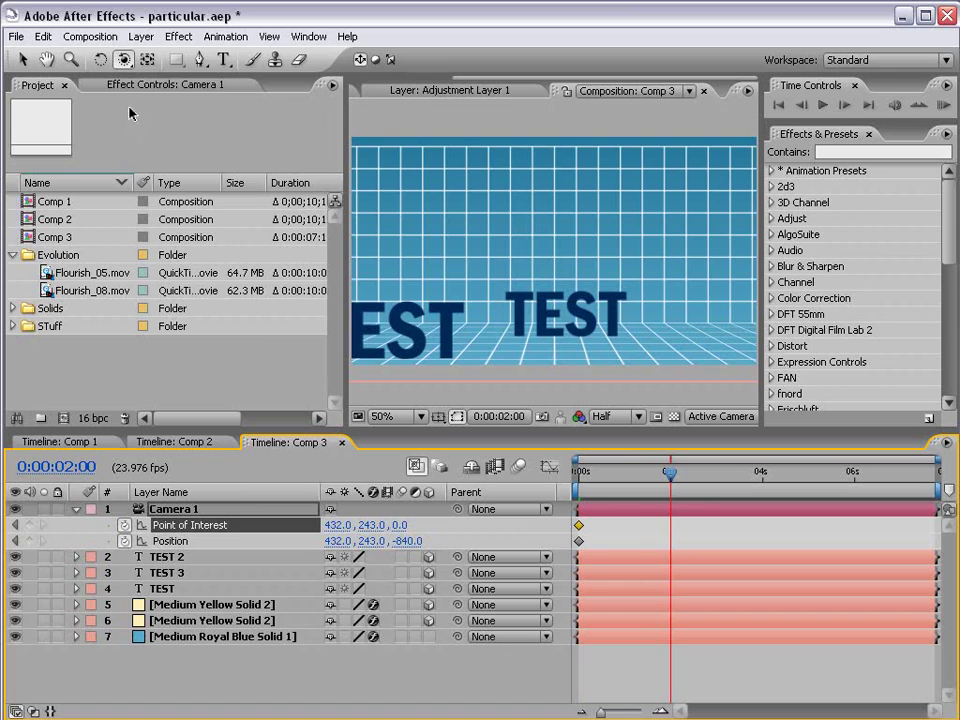
left_click_drag(131, 66, 160, 79)
left_click_drag(388, 276, 707, 279)
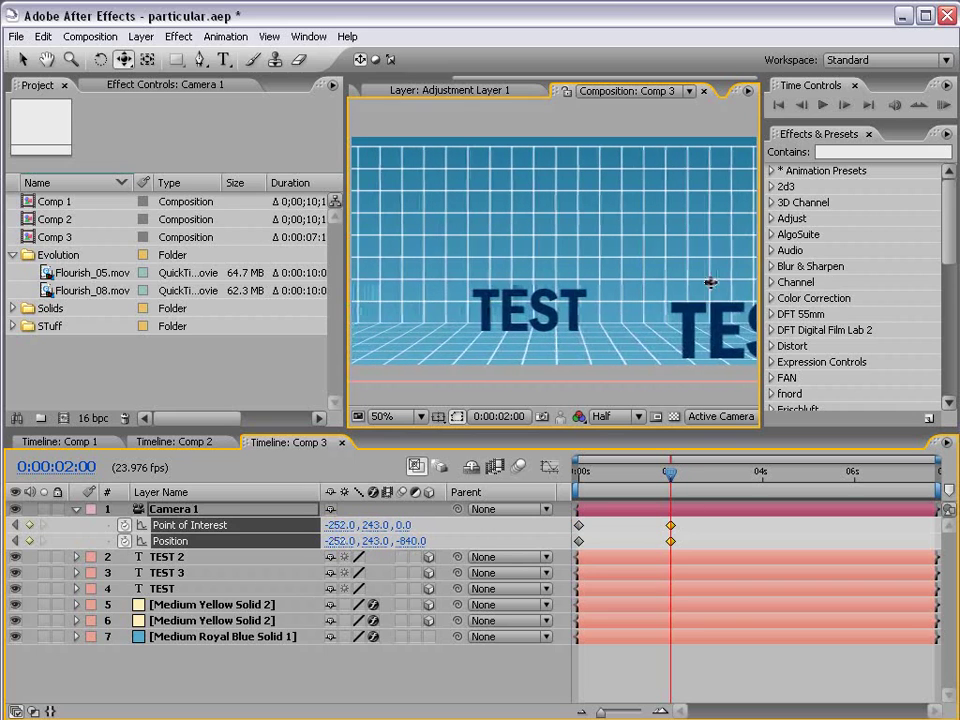
Step: Preview the camera move, and at 0:00:00:22 track the camera back to a Z position of -924
left_click(582, 462)
left_click_drag(593, 488, 621, 488)
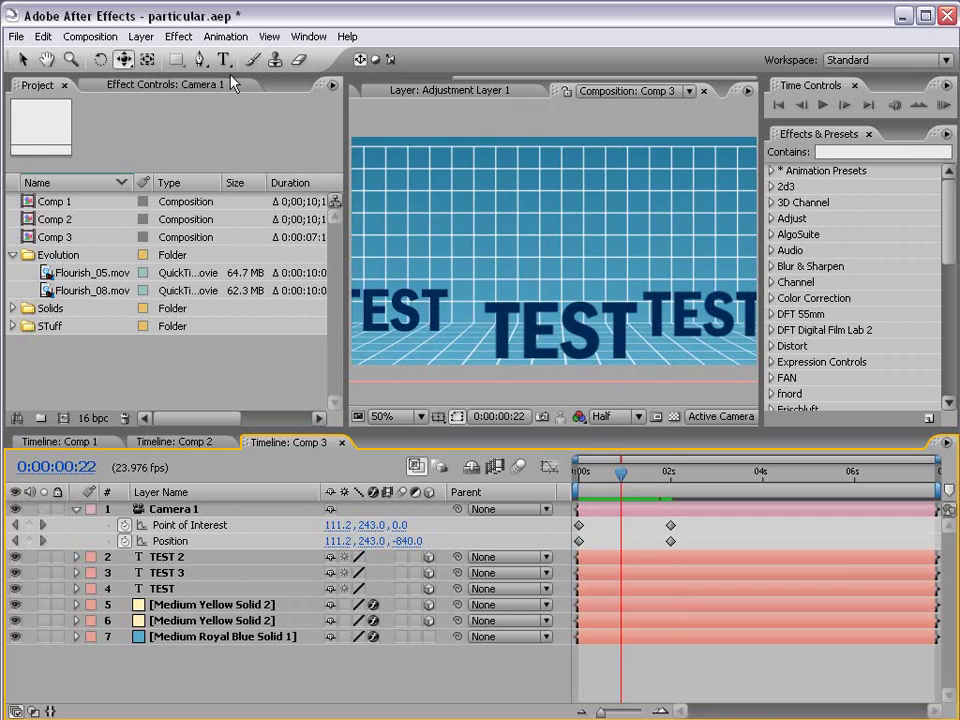
left_click_drag(124, 60, 200, 99)
left_click_drag(552, 328, 542, 369)
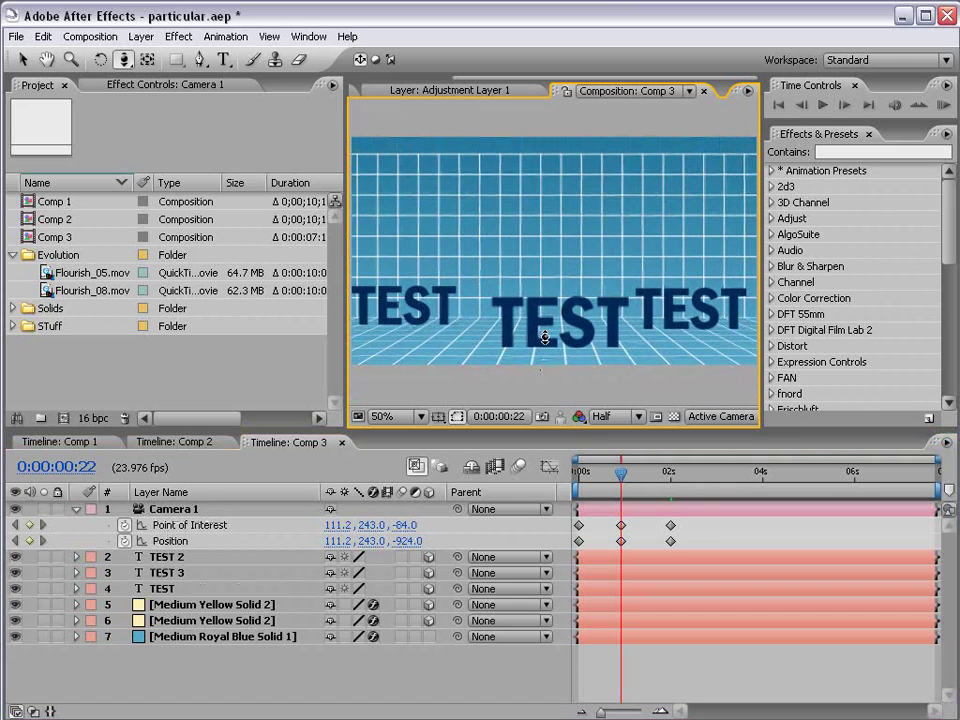
Step: Select the middle camera keyframes and readjust the camera's depth to a Z position of -852
left_click_drag(629, 520, 614, 546)
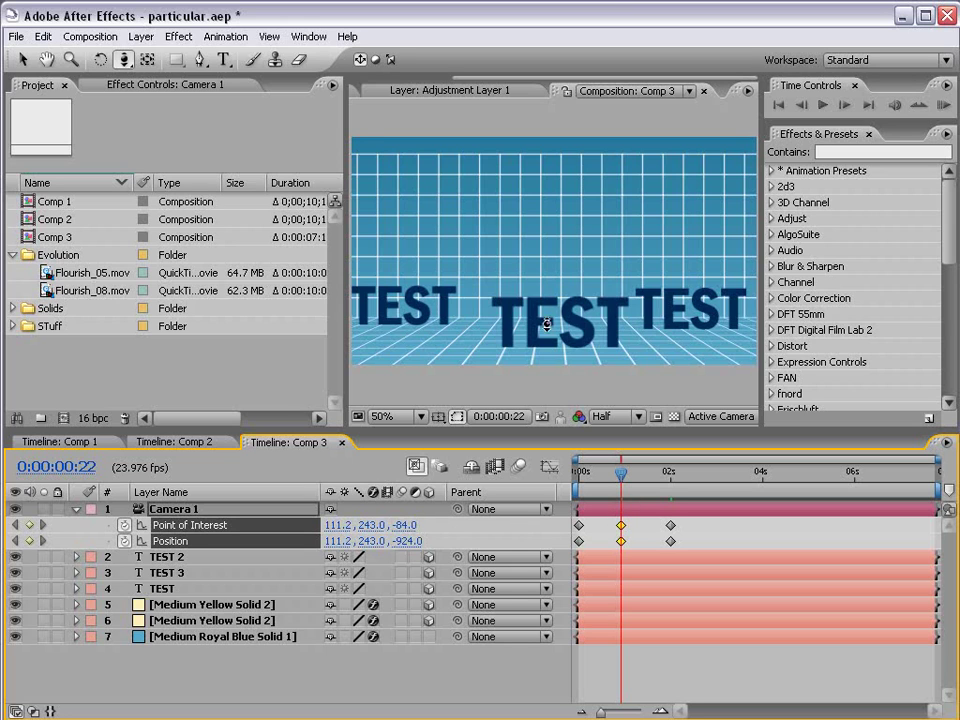
left_click_drag(544, 321, 558, 285)
key("ctrl+z")
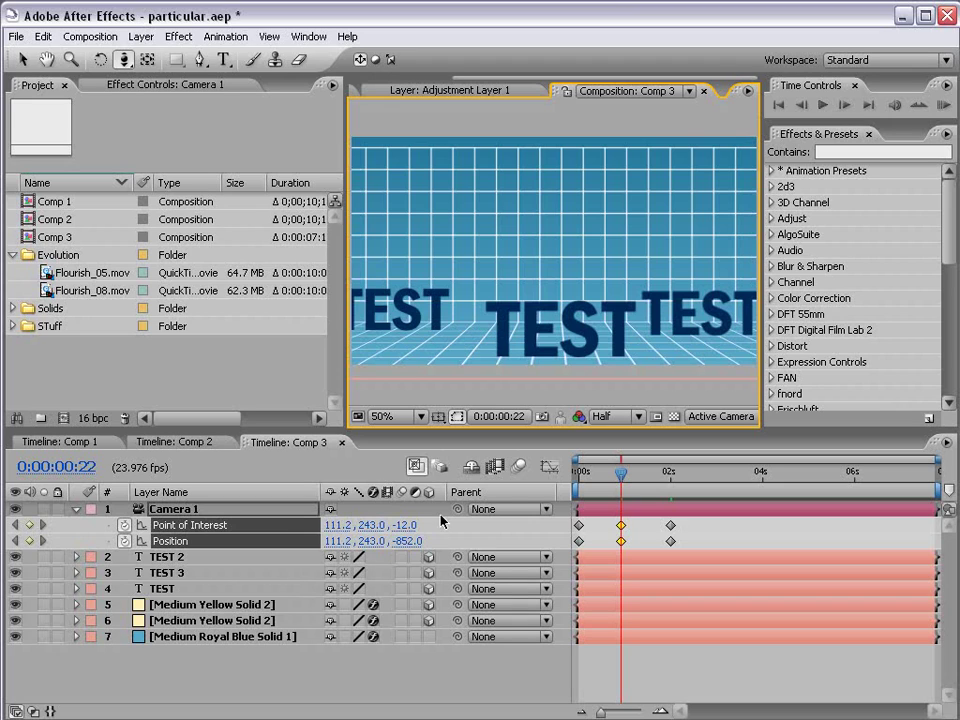
left_click(785, 543)
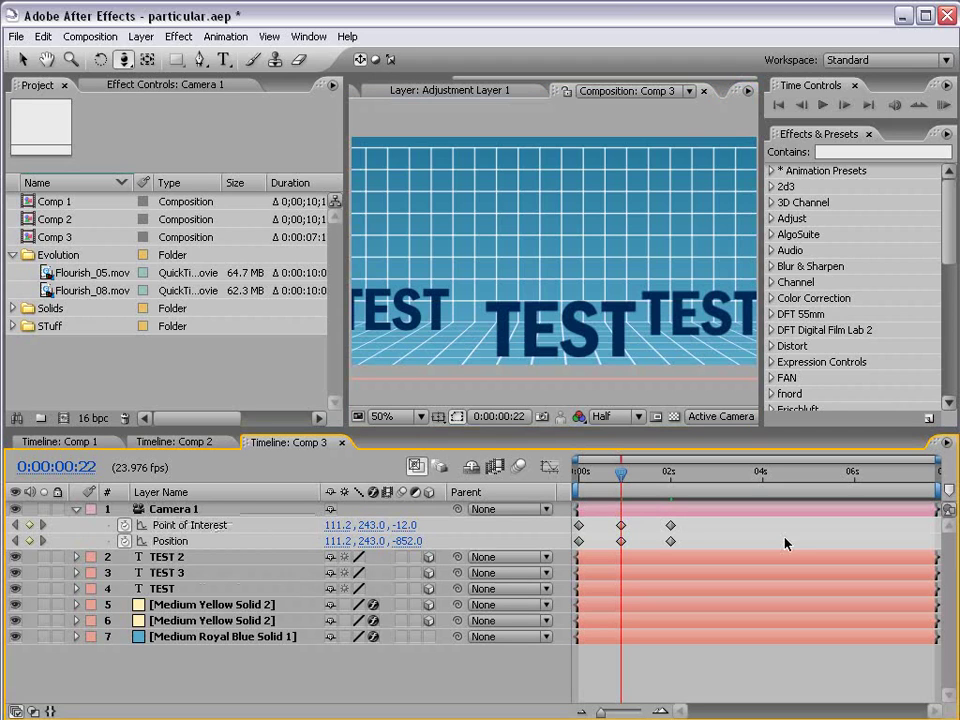
Step: Try moving the last Point of Interest keyframe to a later time, preview the start, and undo the move
left_click_drag(670, 526, 709, 526)
left_click_drag(600, 482, 624, 516)
key("ctrl+z")
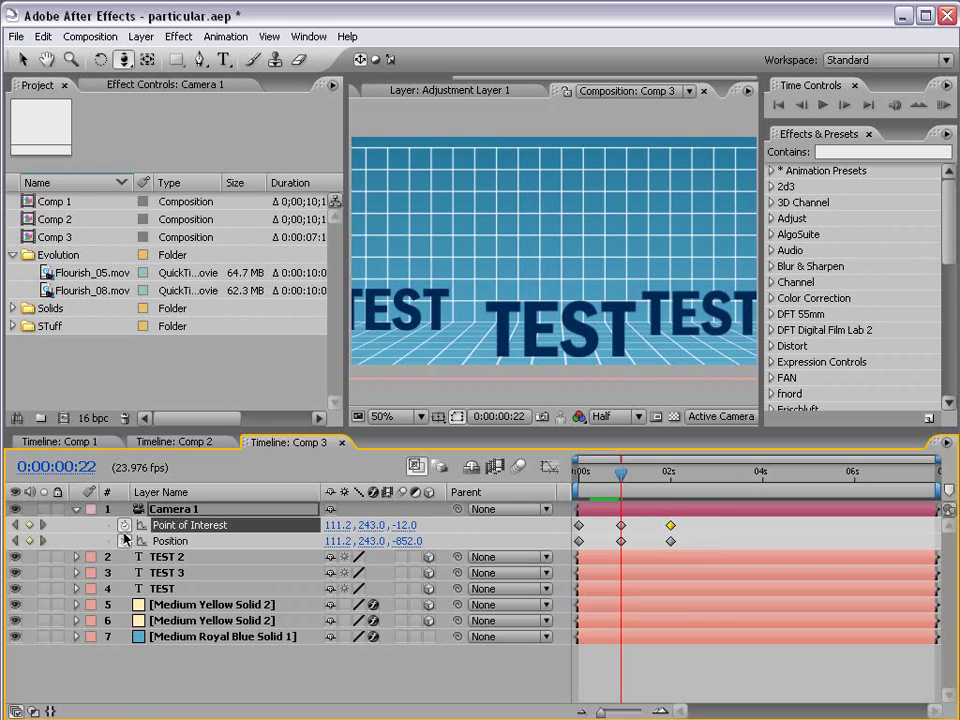
left_click(757, 527)
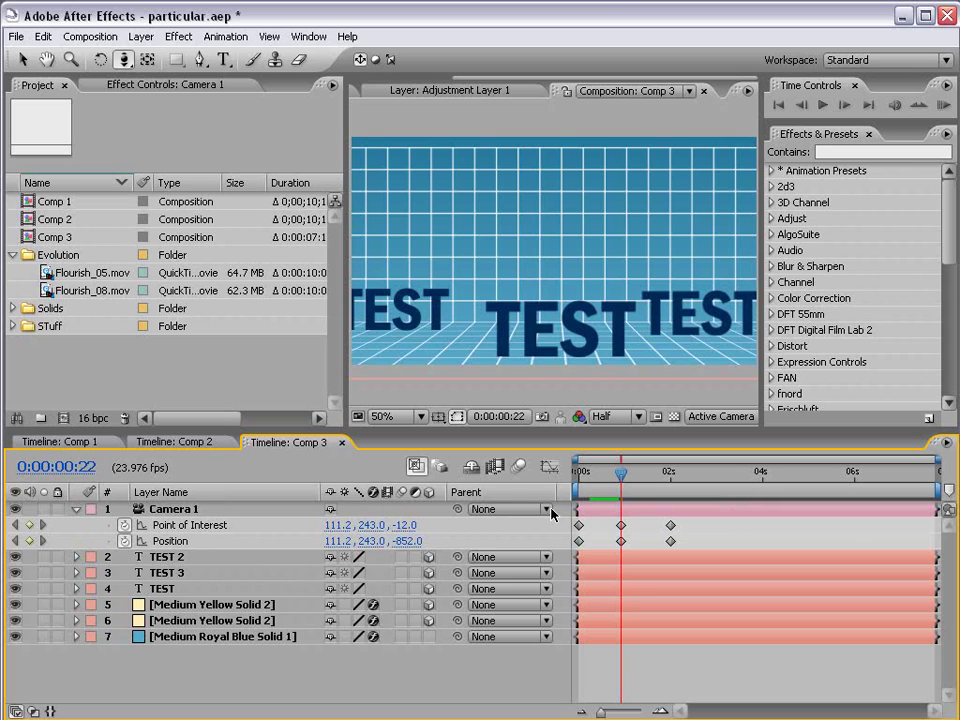
Step: Delete all Point of Interest and Position keyframes from Camera 1 and reset its transform
left_click(215, 525)
left_click(170, 541, "shift")
key("Delete")
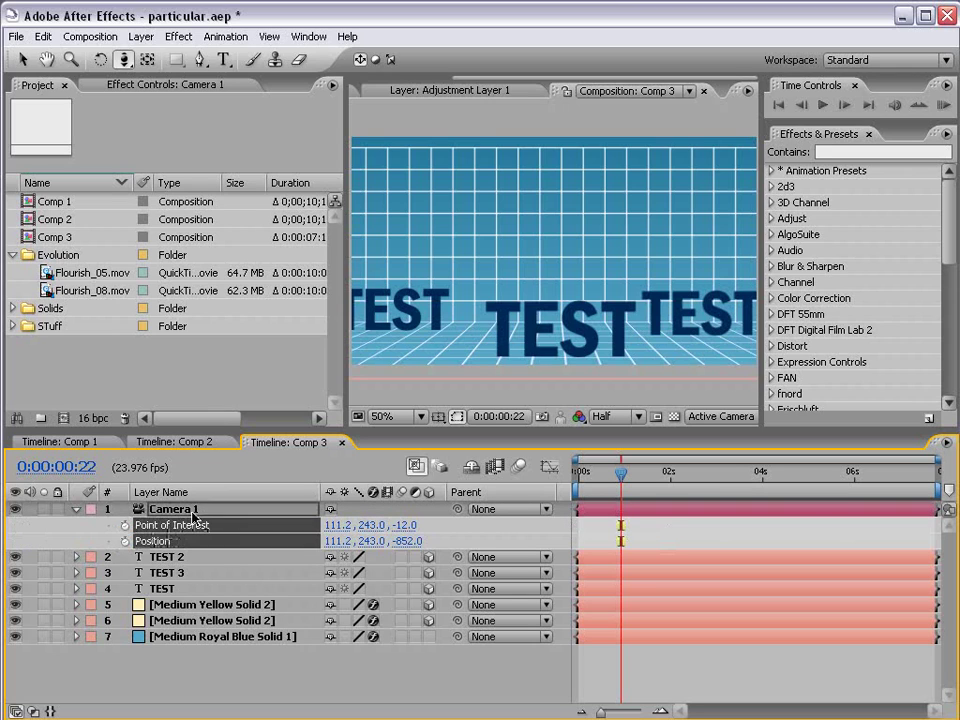
left_click(185, 510)
key("u")
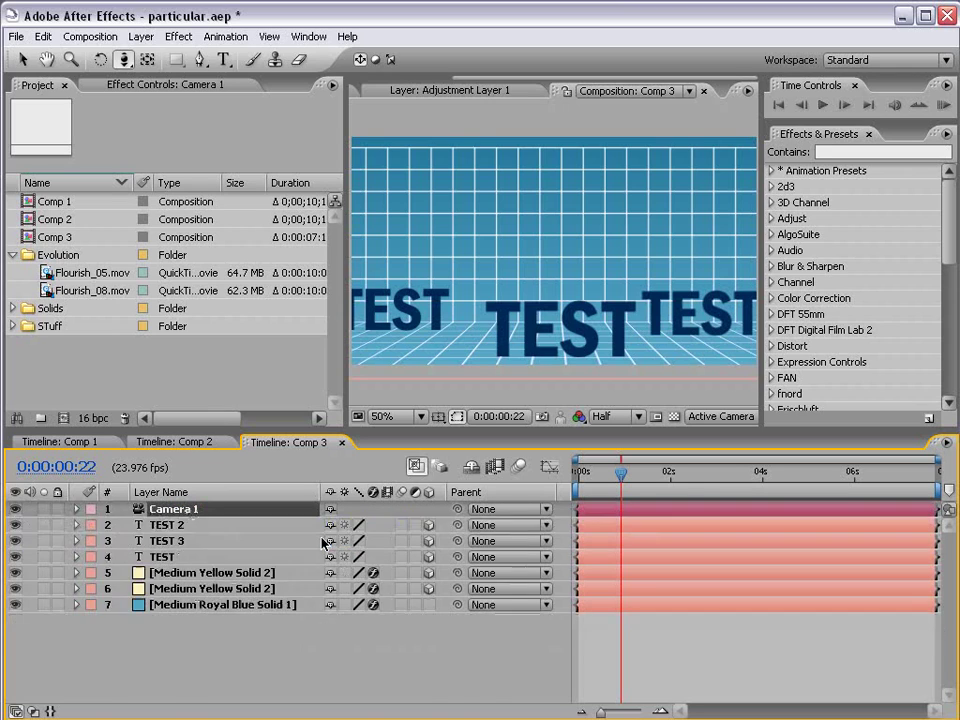
key("u")
left_click(338, 525)
left_click(78, 510)
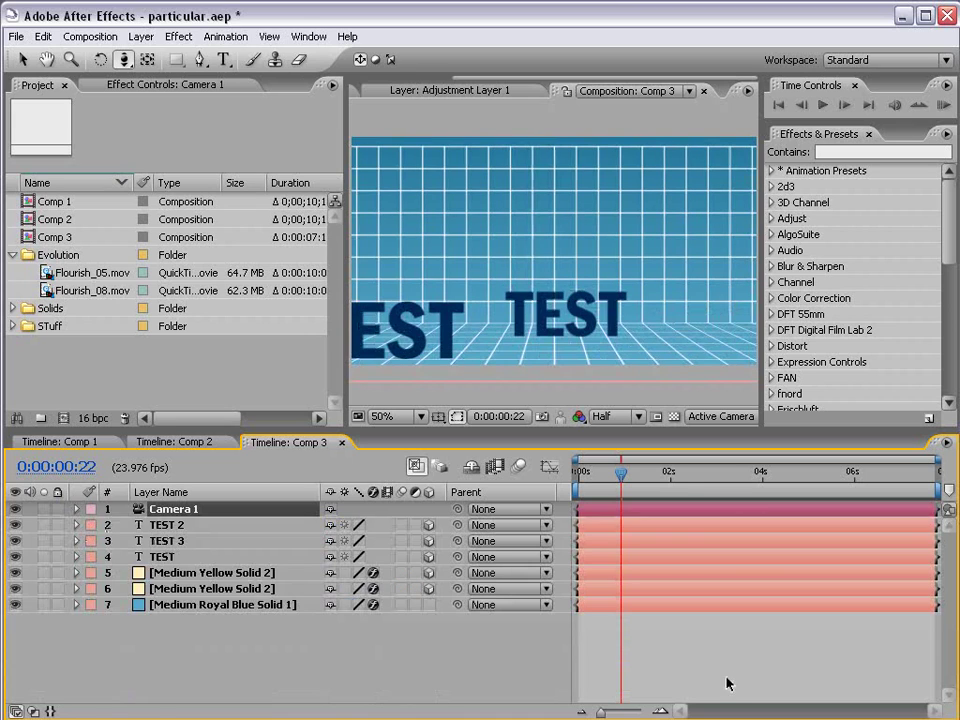
left_click(726, 681)
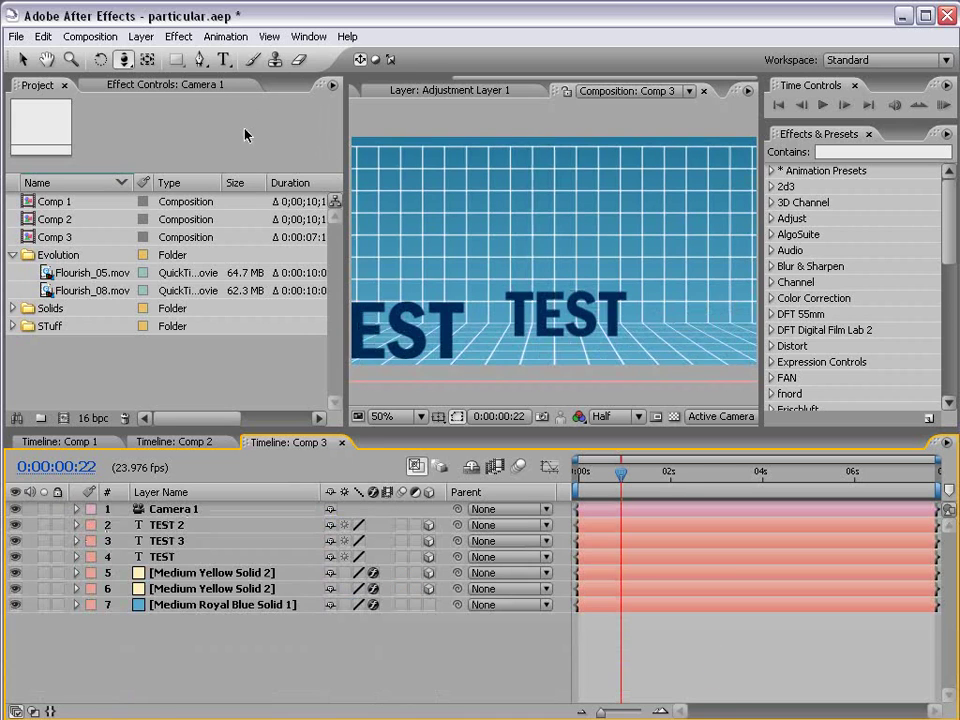
Step: Add a 3D null object to Comp 3 and parent Camera 1 to it
left_click(141, 36)
mouse_move(160, 56)
left_click(398, 120)
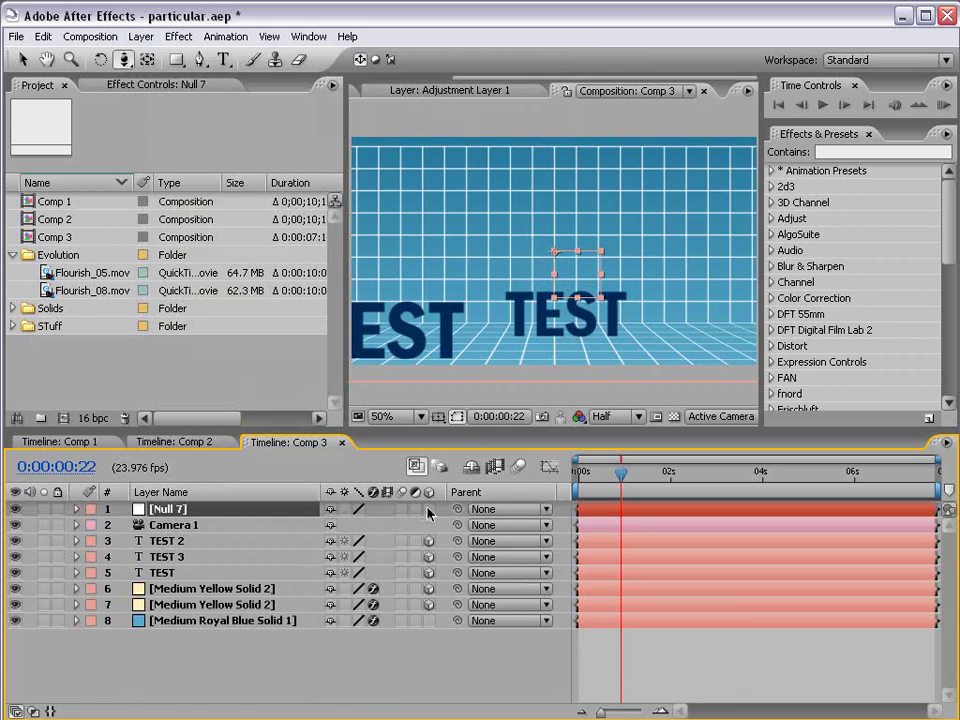
left_click(280, 525)
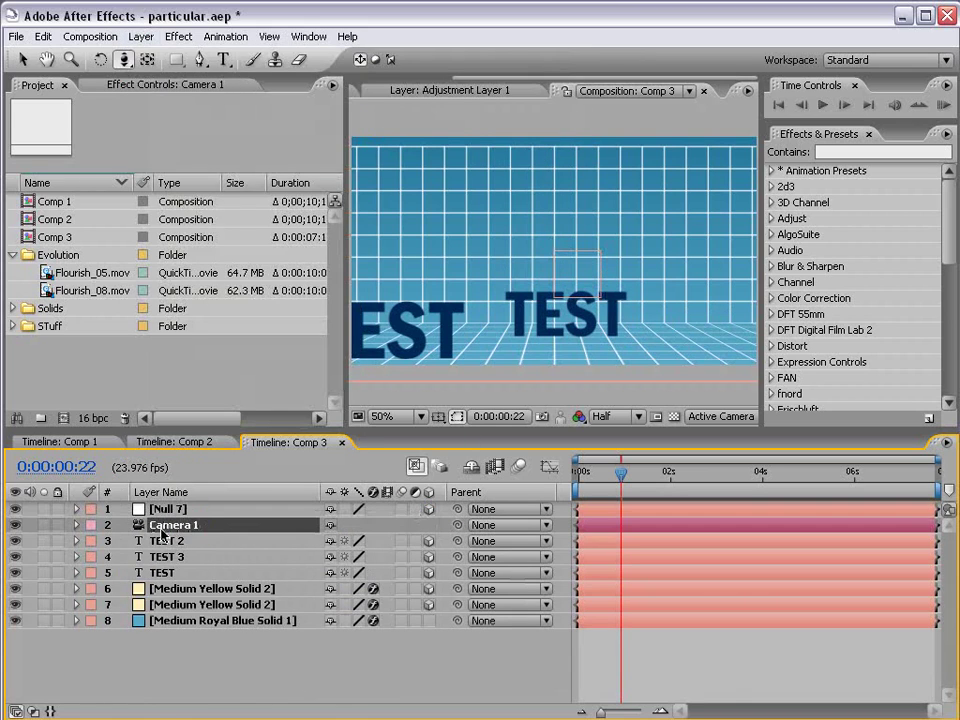
left_click_drag(457, 525, 183, 509)
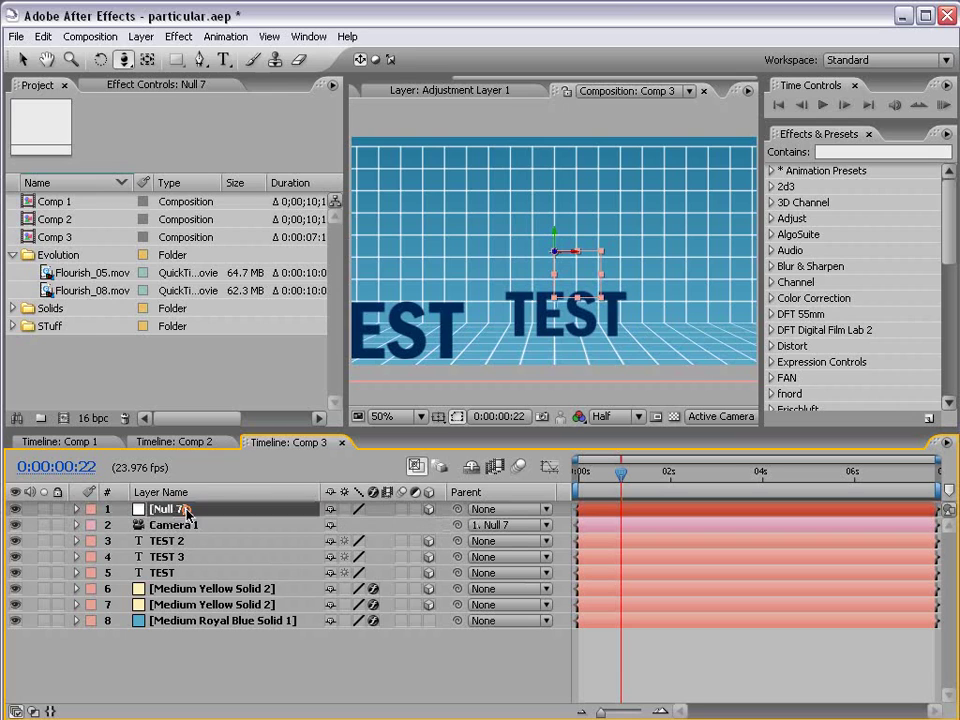
Step: Rename the new null layer as Dolly
key("Return")
type("Dolly")
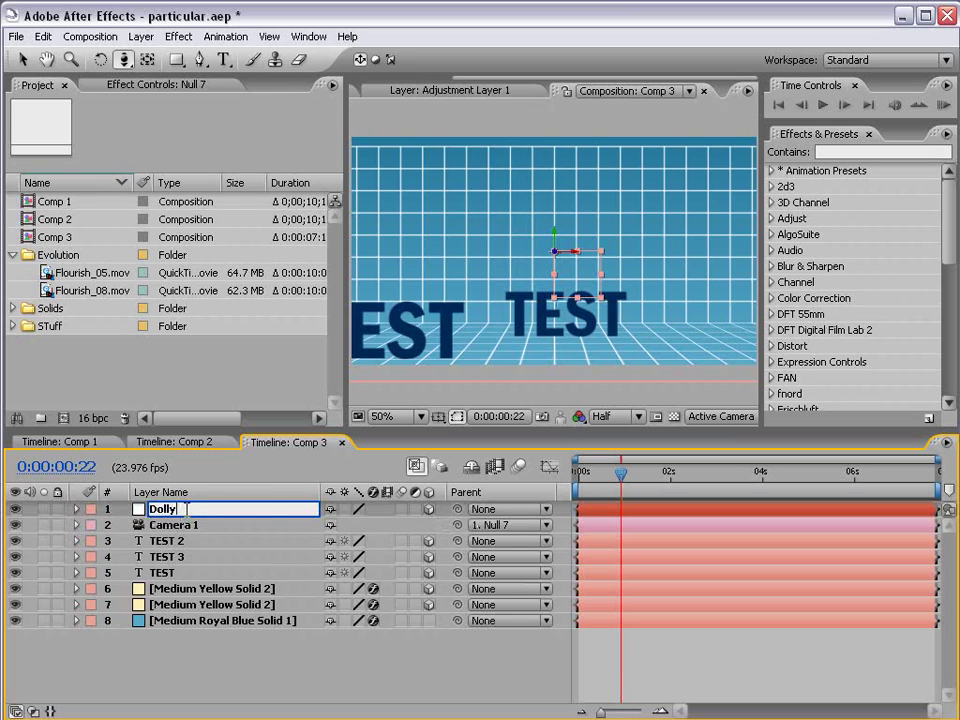
key("Return")
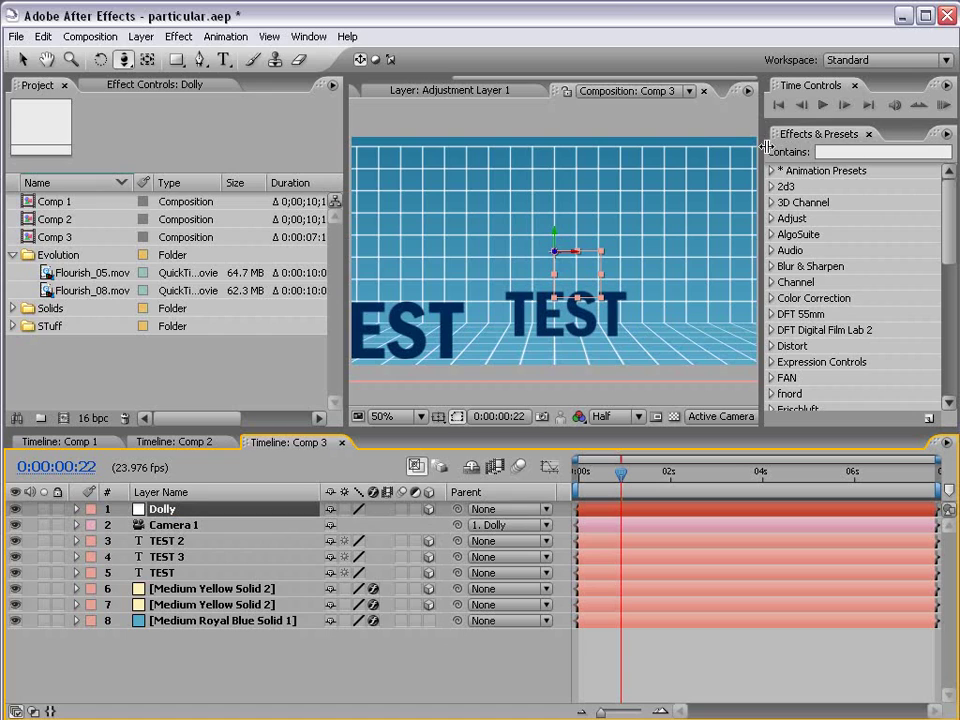
Step: Find the Separate XYZ Position preset by searching for "separa" and apply it to the Dolly layer
left_click(843, 152)
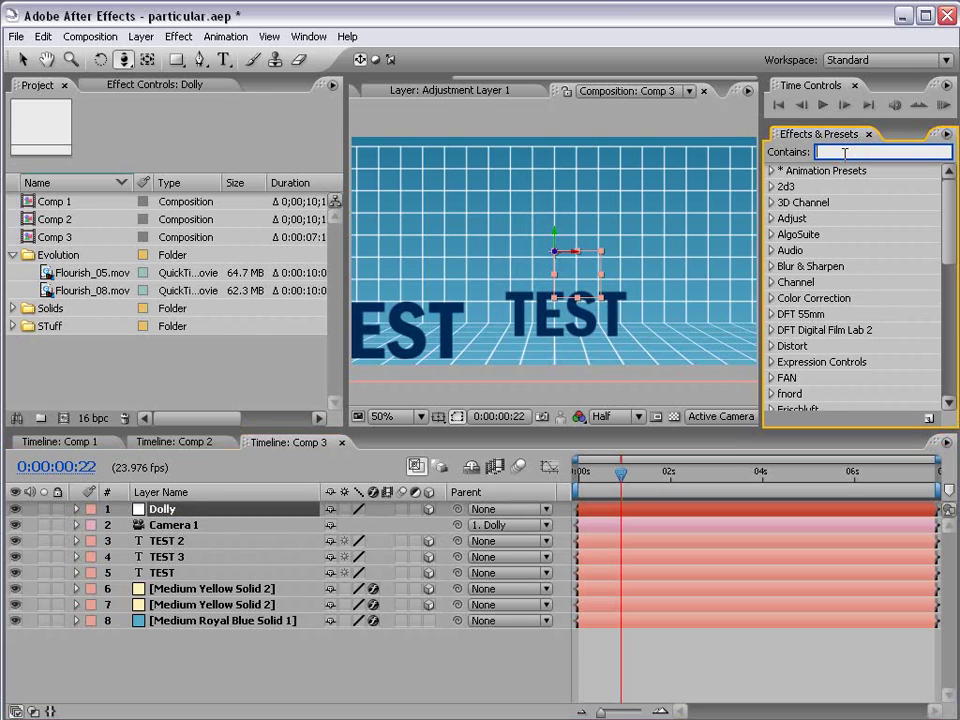
type("separa")
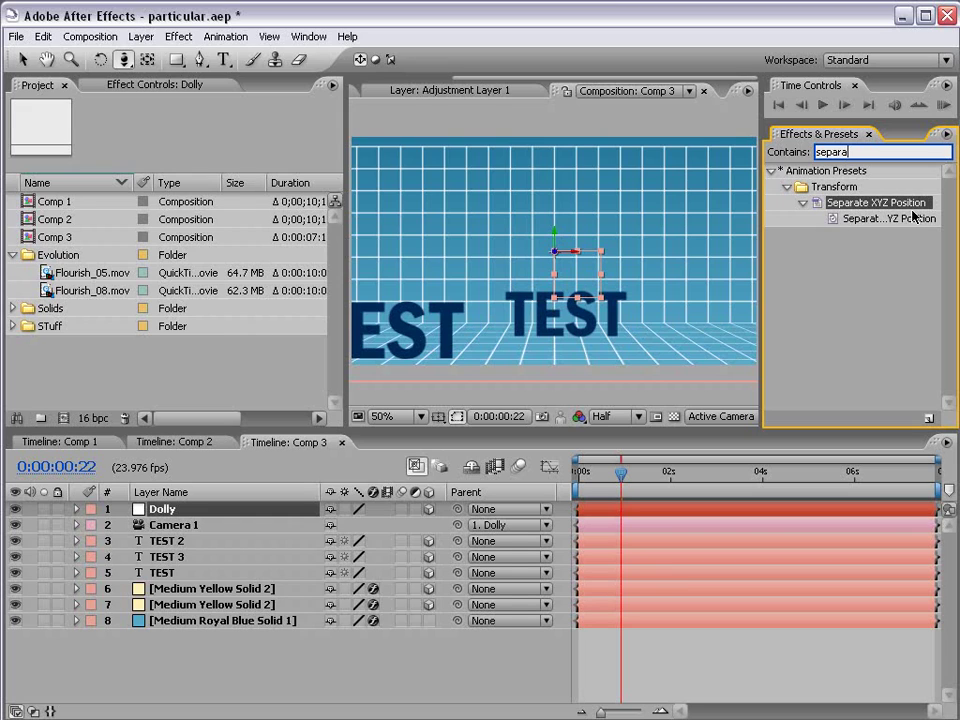
left_click(810, 248)
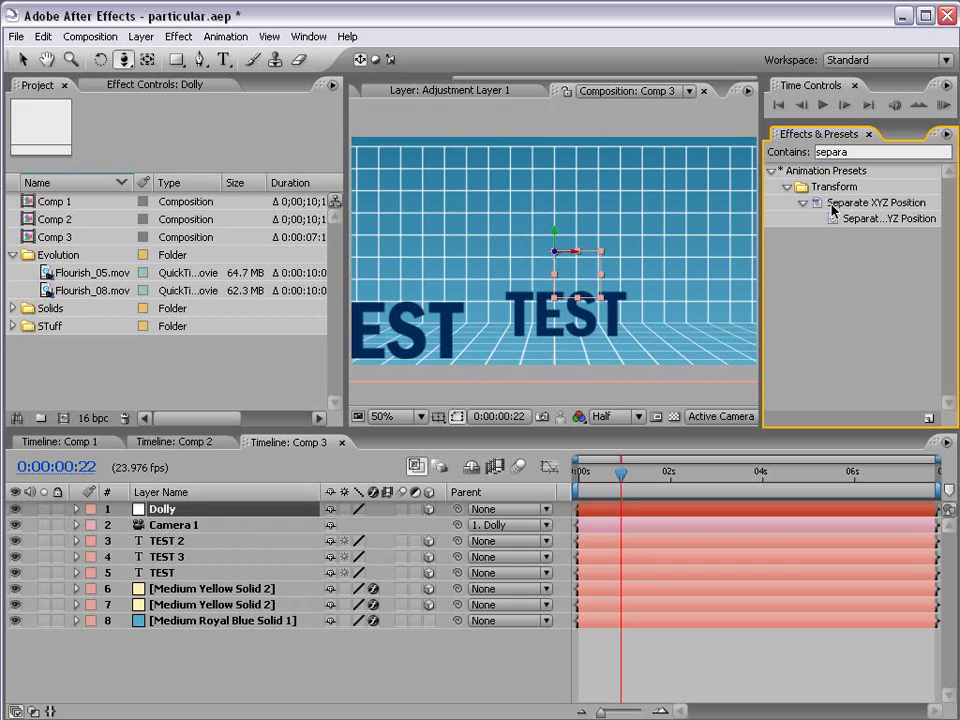
left_click_drag(833, 206, 618, 516)
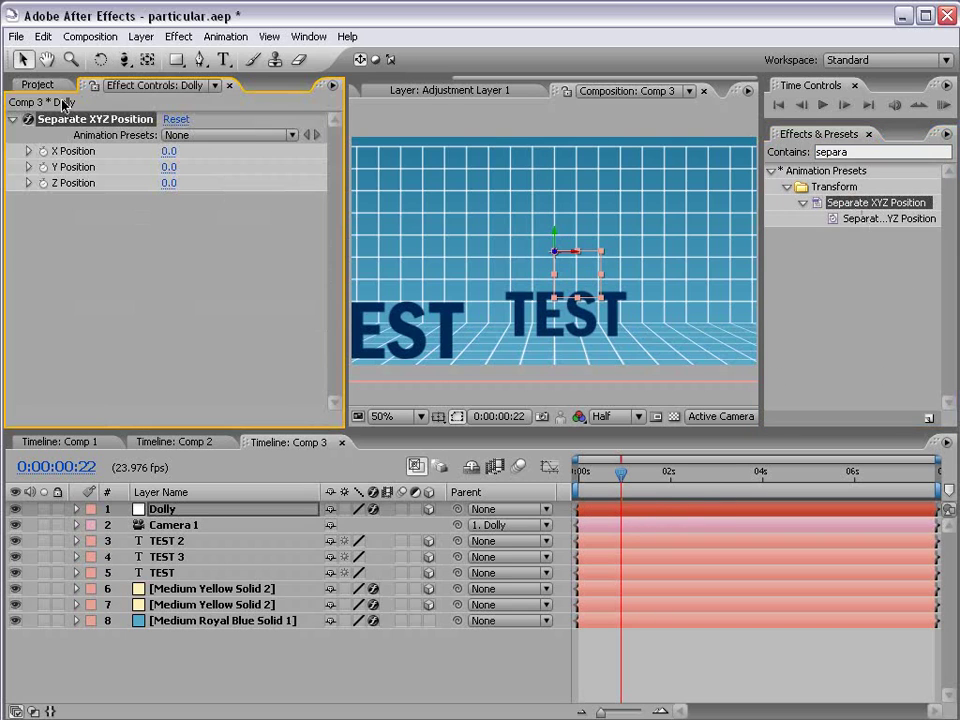
left_click(92, 245)
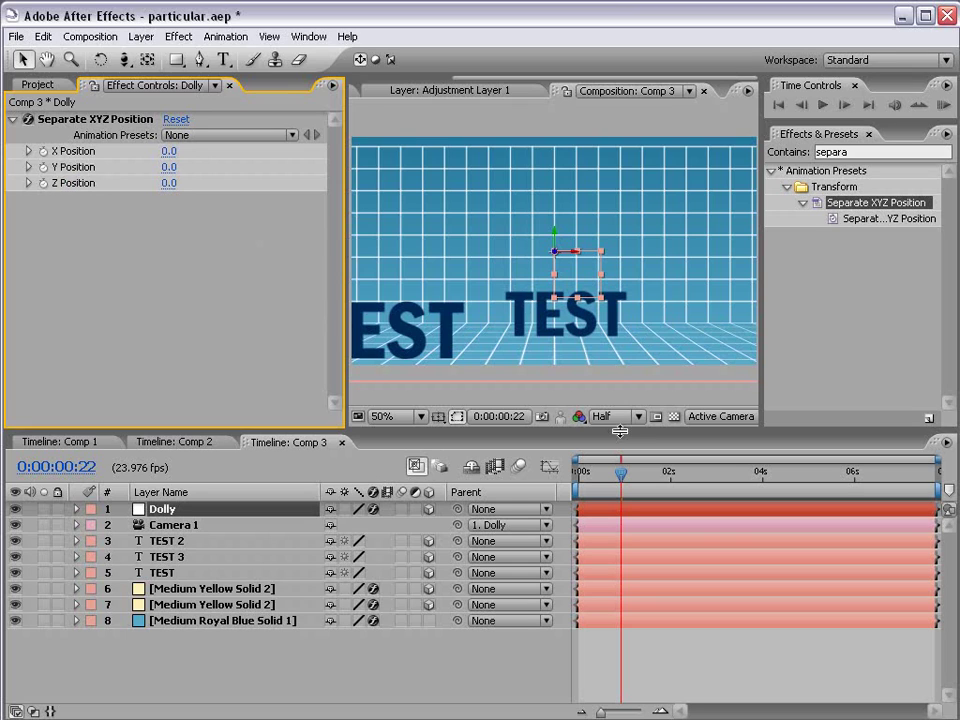
Step: Return to 0:00:00:00 and reveal the Dolly layer's Position property
left_click_drag(604, 478, 417, 503)
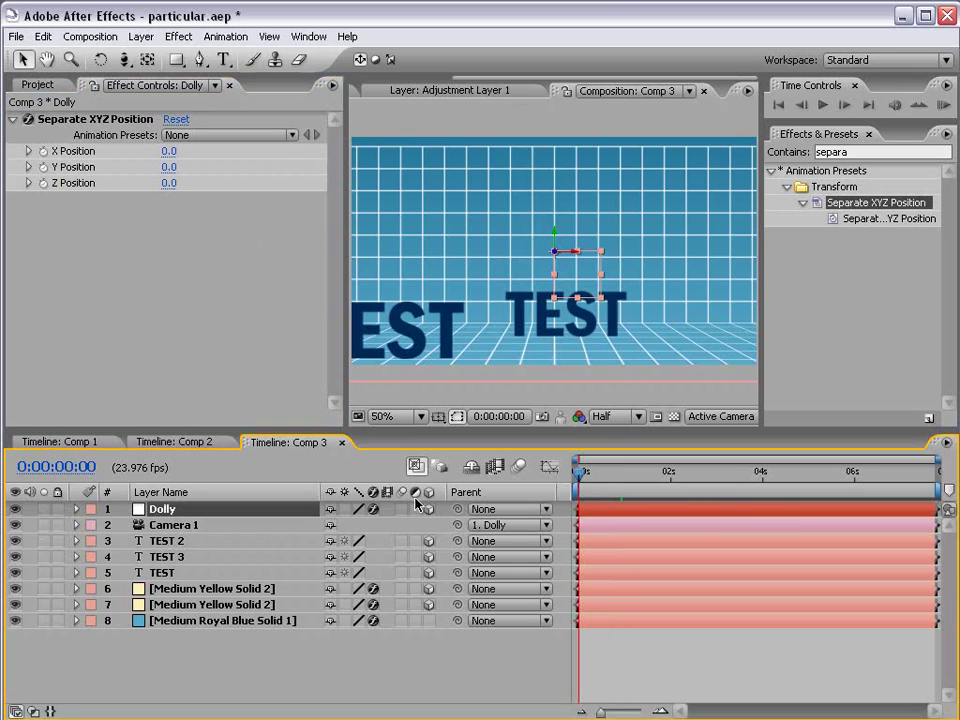
key("p")
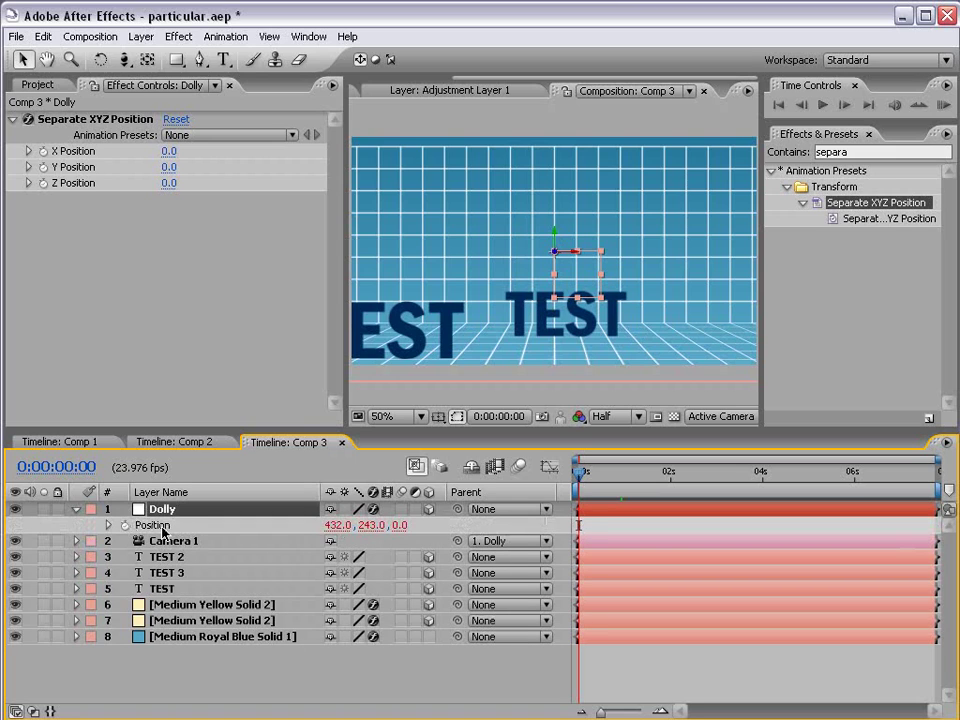
Step: Rename the Dolly layer's Separate XYZ Position effect as Camera Controls and reveal its X, Y and Z properties in the timeline
left_click(86, 231)
left_click(95, 119)
key("Return")
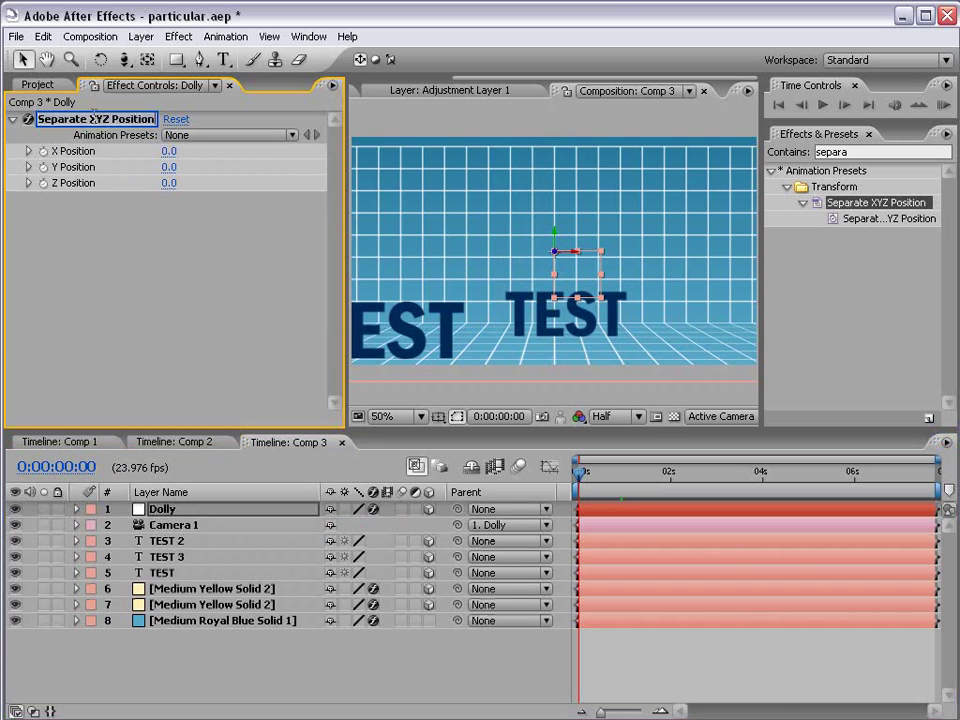
type("Camera Control")
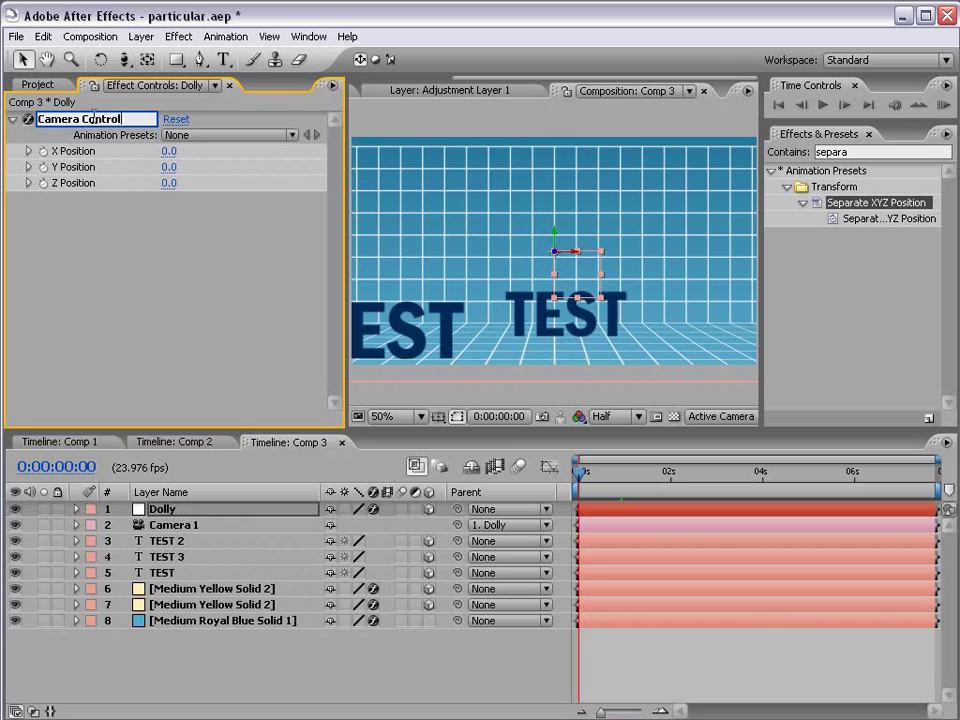
type("s")
key("Return")
key("e")
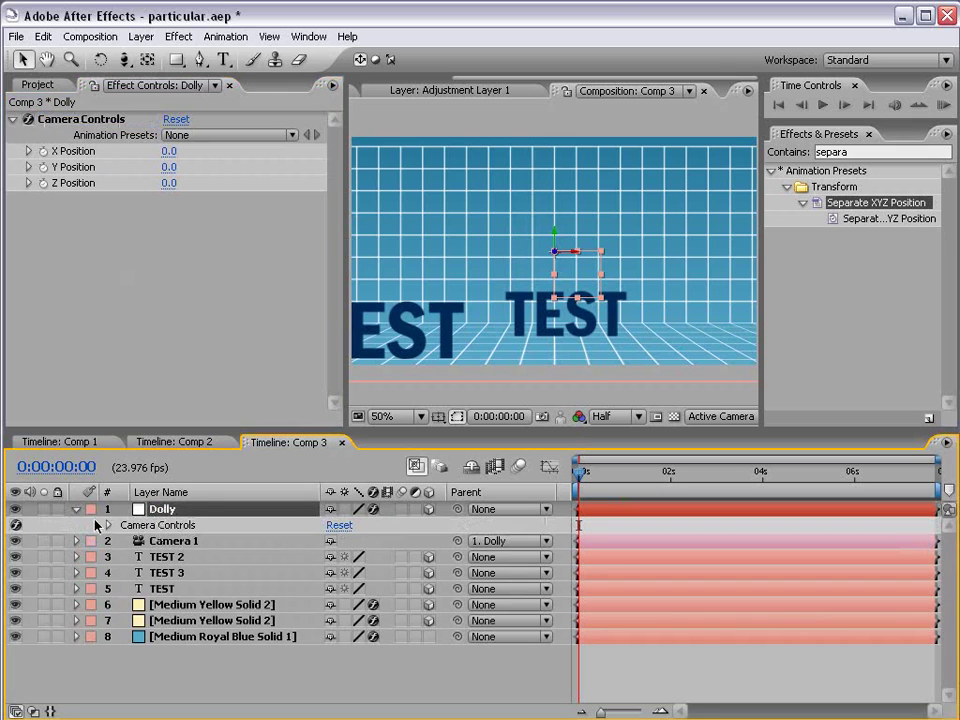
left_click(108, 525)
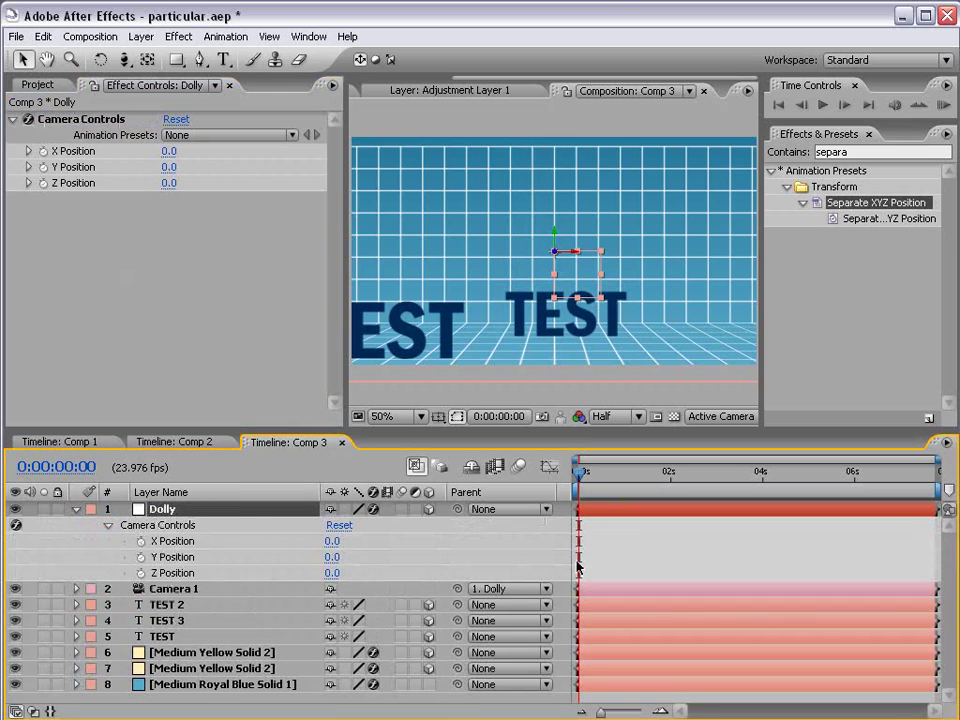
left_click(638, 530)
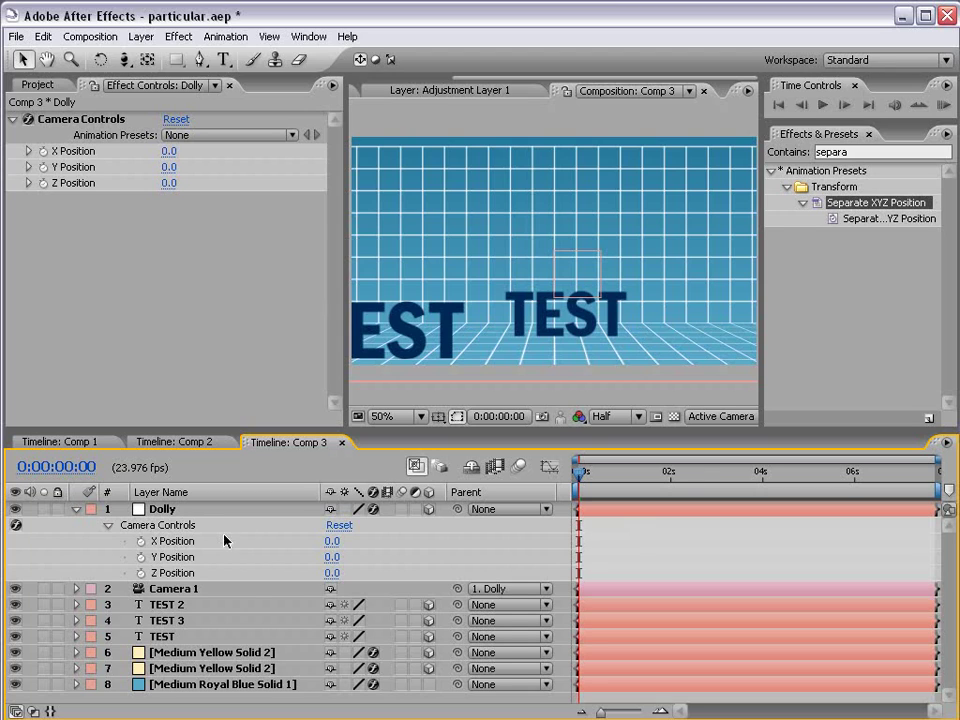
Step: Keyframe the Dolly's X Position at 0:00:00:00, set it to -430 at 0:00:02:01, and return to the start
left_click(141, 541)
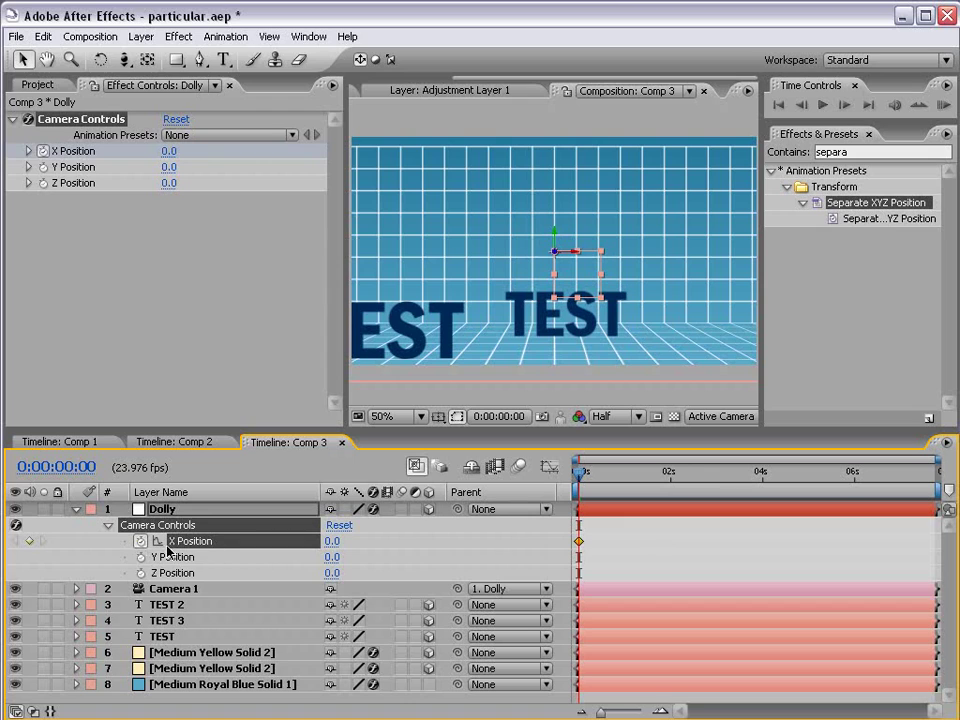
left_click_drag(586, 479, 675, 484)
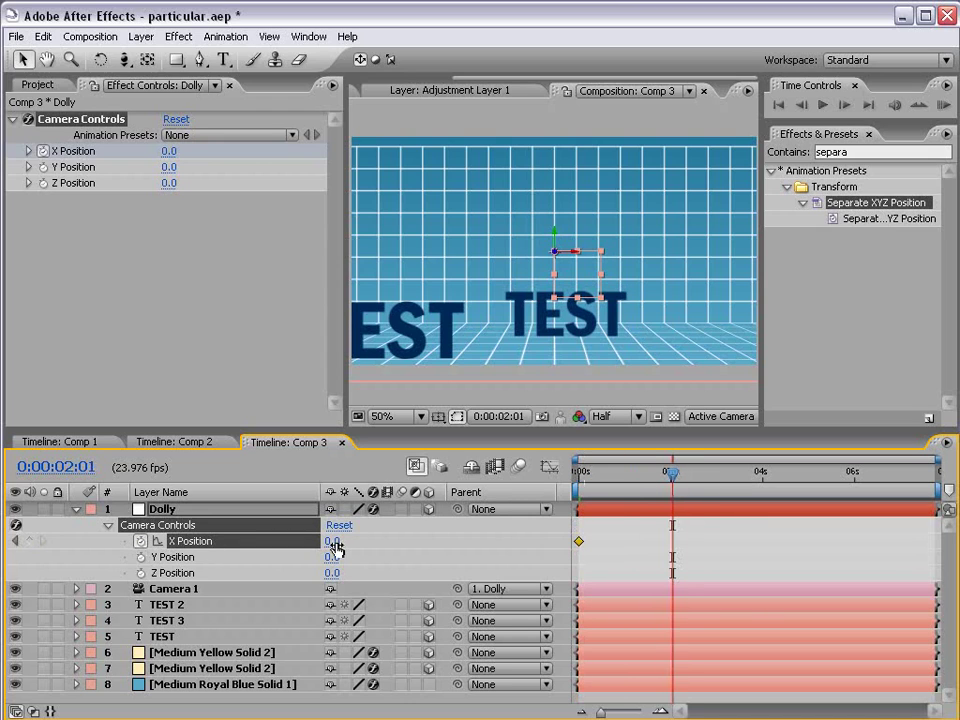
left_click_drag(332, 541, 296, 541)
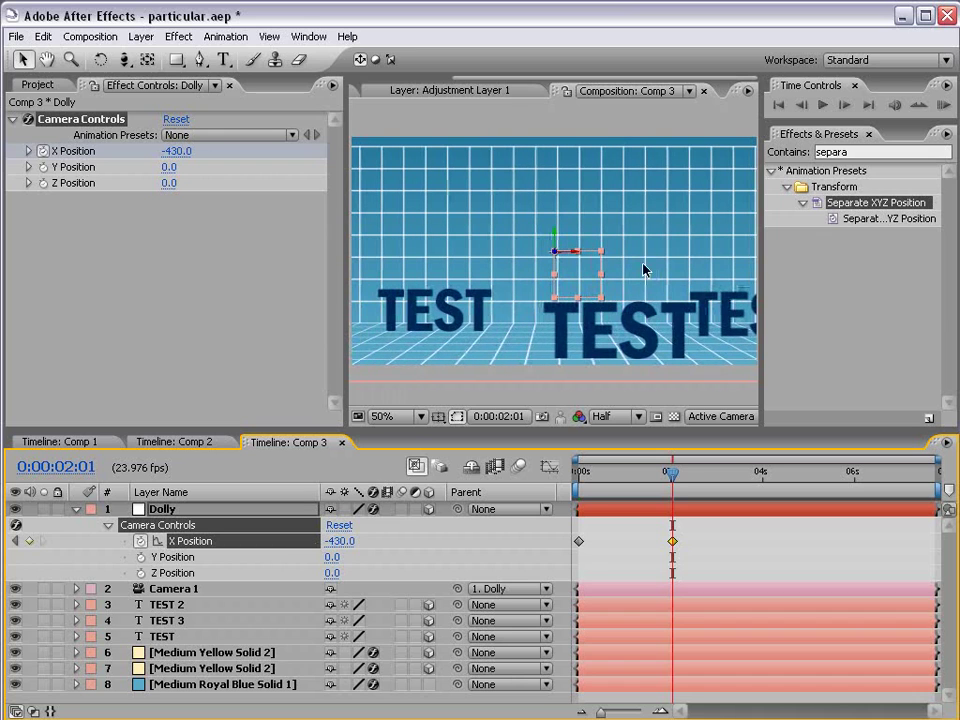
left_click_drag(578, 258, 430, 272)
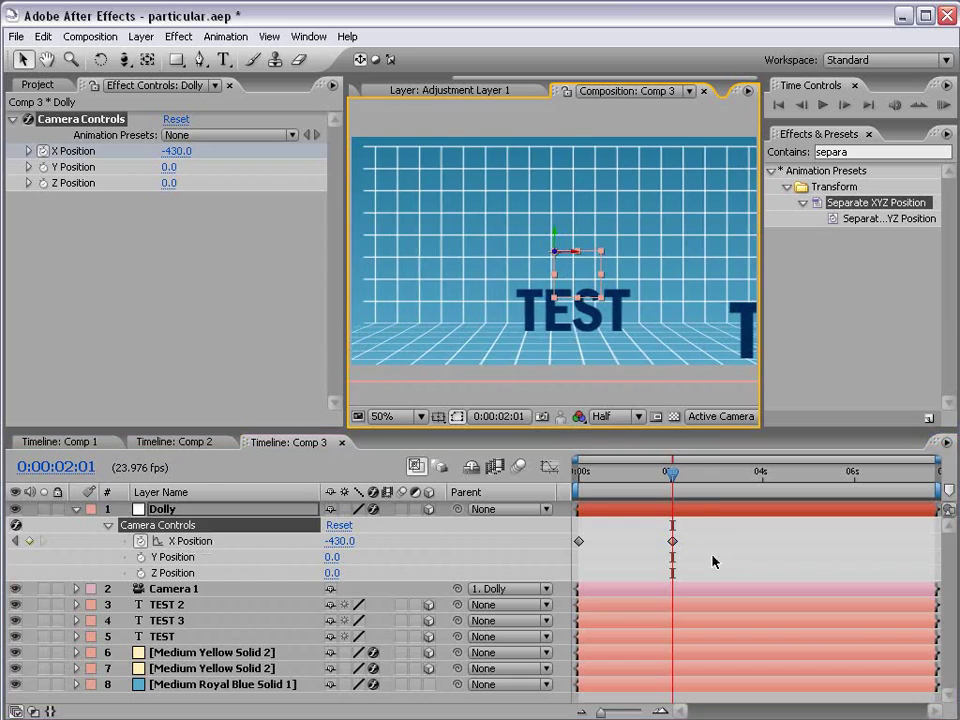
left_click(718, 561)
left_click_drag(672, 477, 578, 472)
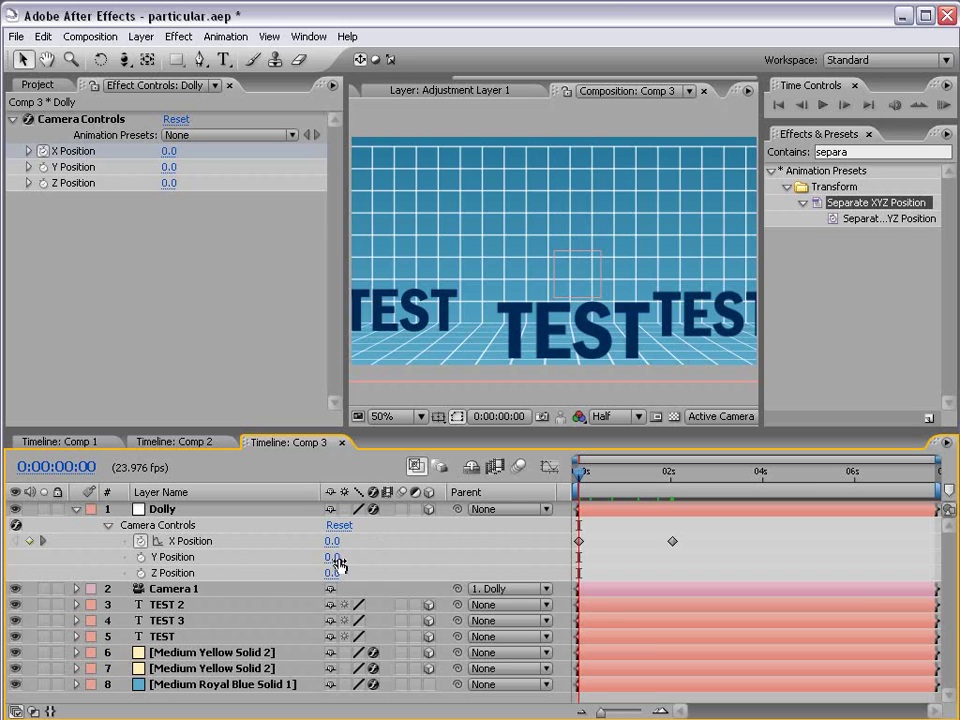
Step: Try the Dolly's Z Position at -130 and review the camera move from the start
mouse_move(330, 556)
left_mouse_down()
mouse_move(347, 555)
mouse_move(325, 557)
mouse_move(338, 573)
mouse_move(317, 573)
left_mouse_up()
key("ctrl+z")
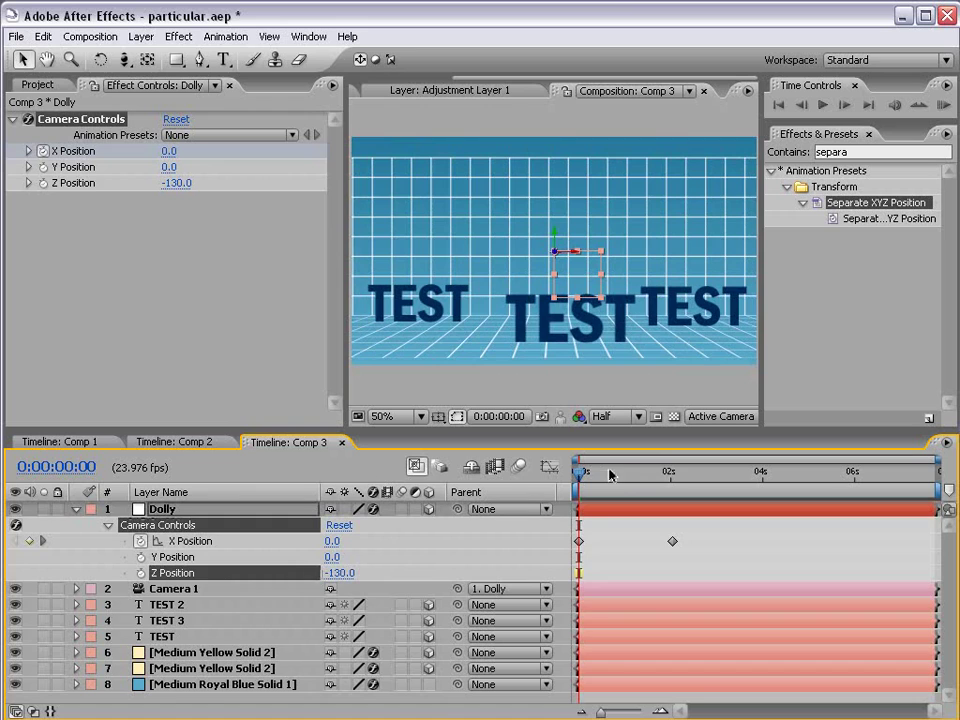
mouse_move(589, 474)
left_mouse_down()
mouse_move(630, 476)
mouse_move(577, 475)
left_mouse_up()
left_click_drag(575, 255, 748, 263)
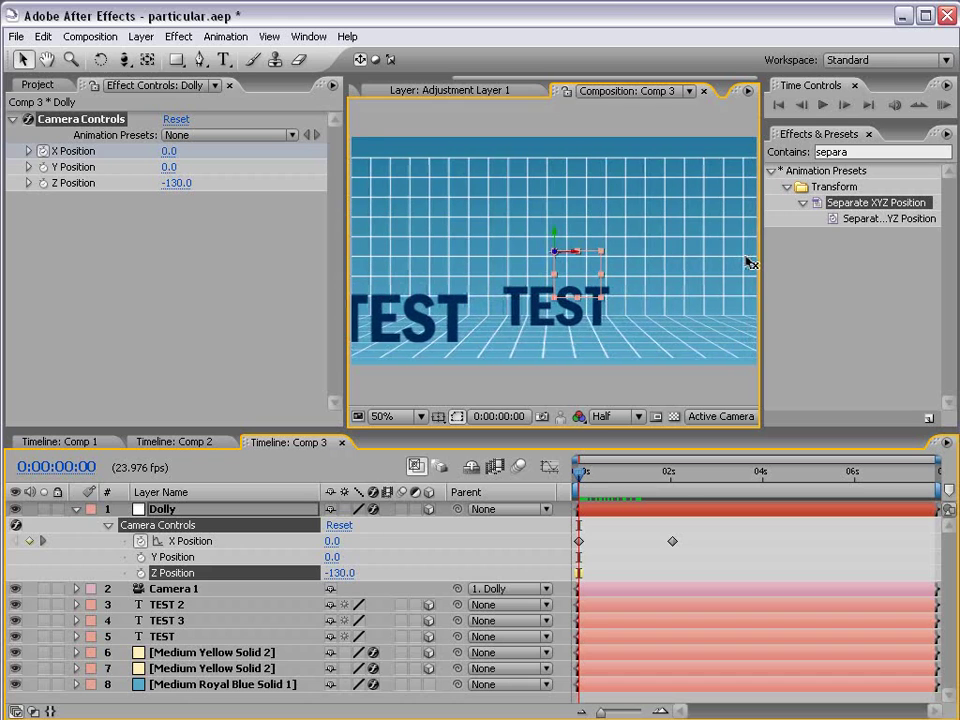
left_click(636, 538)
left_click(575, 479)
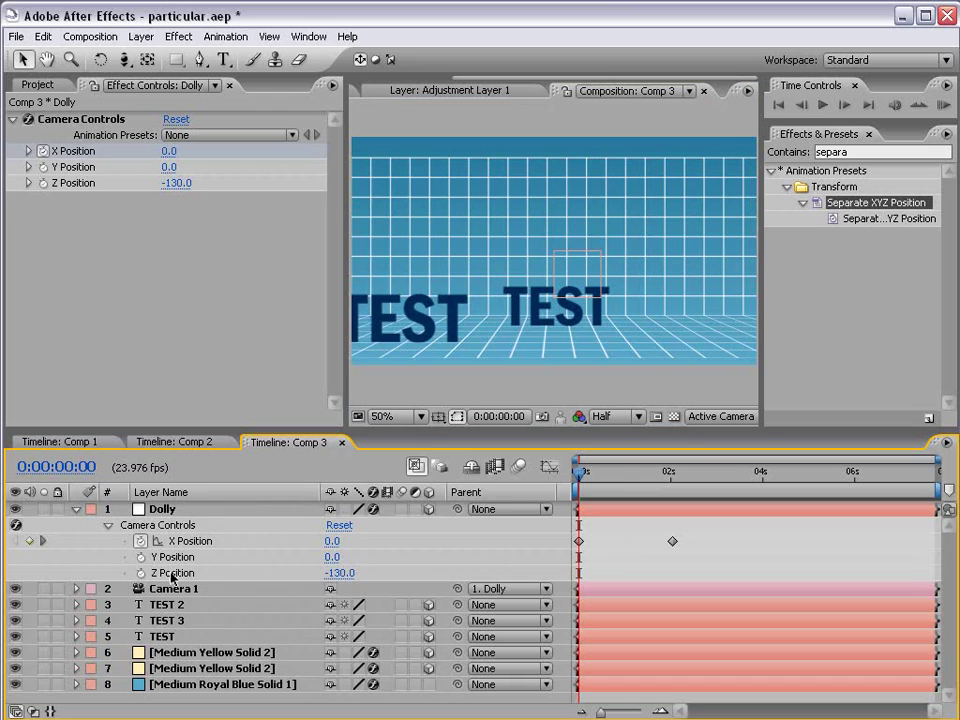
Step: Set the Dolly's Y Position to 80 and Z Position to 370, and keyframe Z Position at 0:00:00:00
mouse_move(335, 573)
left_mouse_down()
mouse_move(358, 565)
mouse_move(322, 557)
mouse_move(345, 557)
mouse_move(333, 557)
mouse_move(348, 573)
left_mouse_up()
left_click(364, 561)
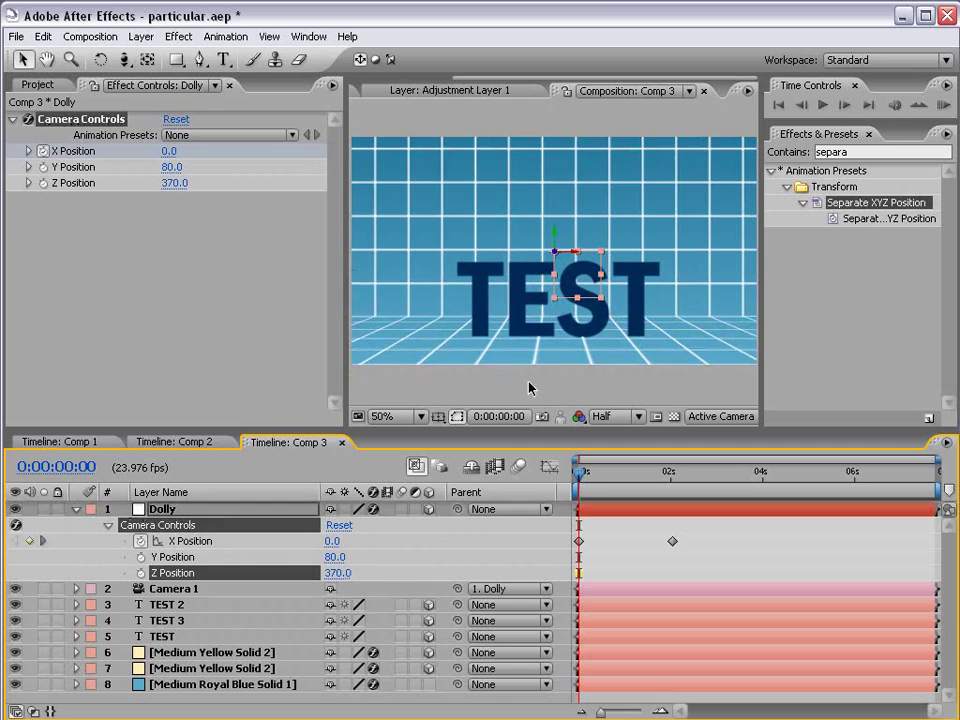
left_click(140, 573)
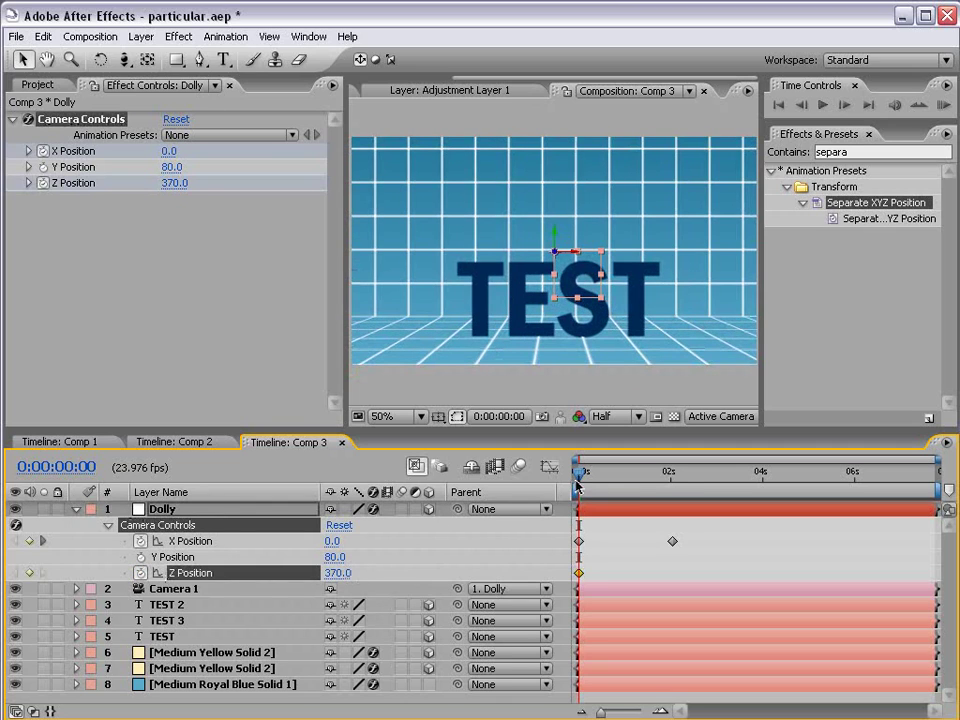
Step: Set the Dolly's Z Position to 80 at 0:00:01:12 and its X Position to -740 at 0:00:02:01
left_click_drag(577, 487, 648, 487)
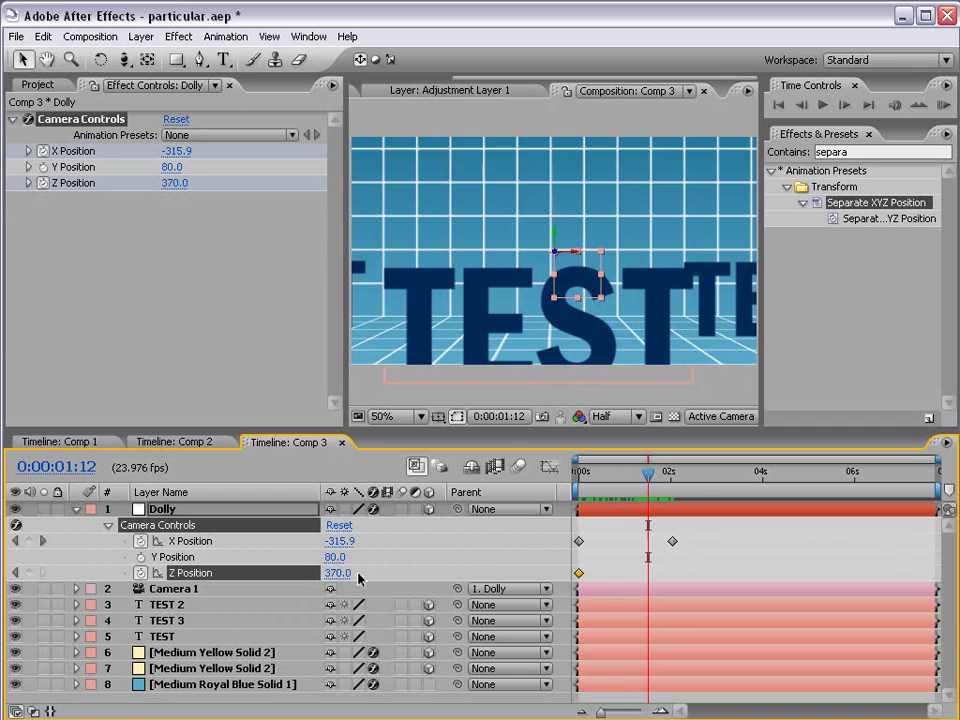
left_click_drag(338, 573, 317, 573)
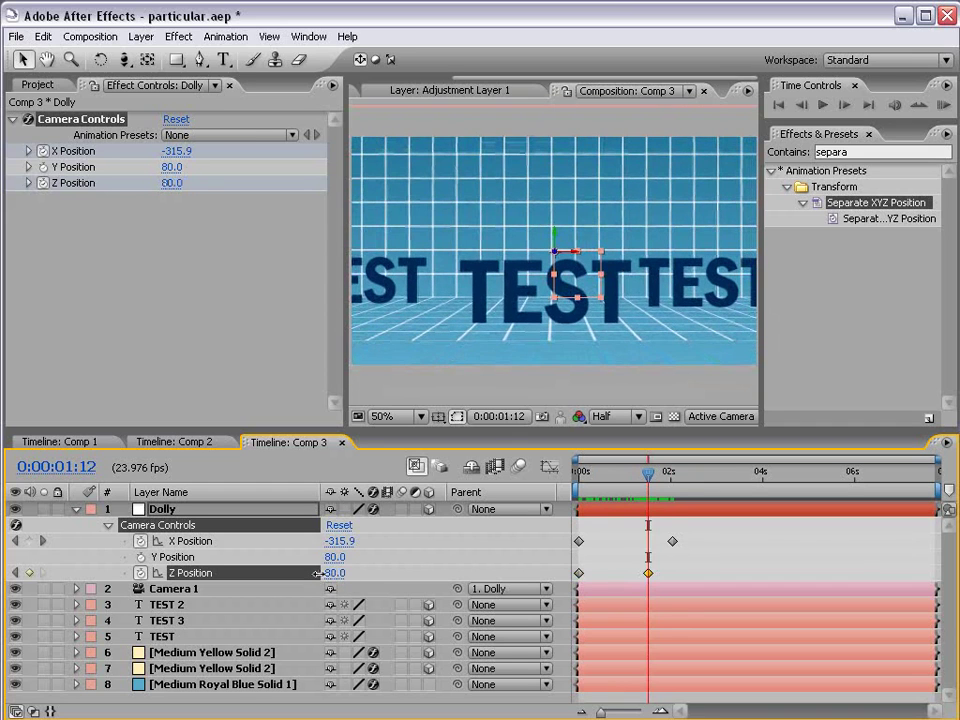
left_click_drag(648, 485, 672, 481)
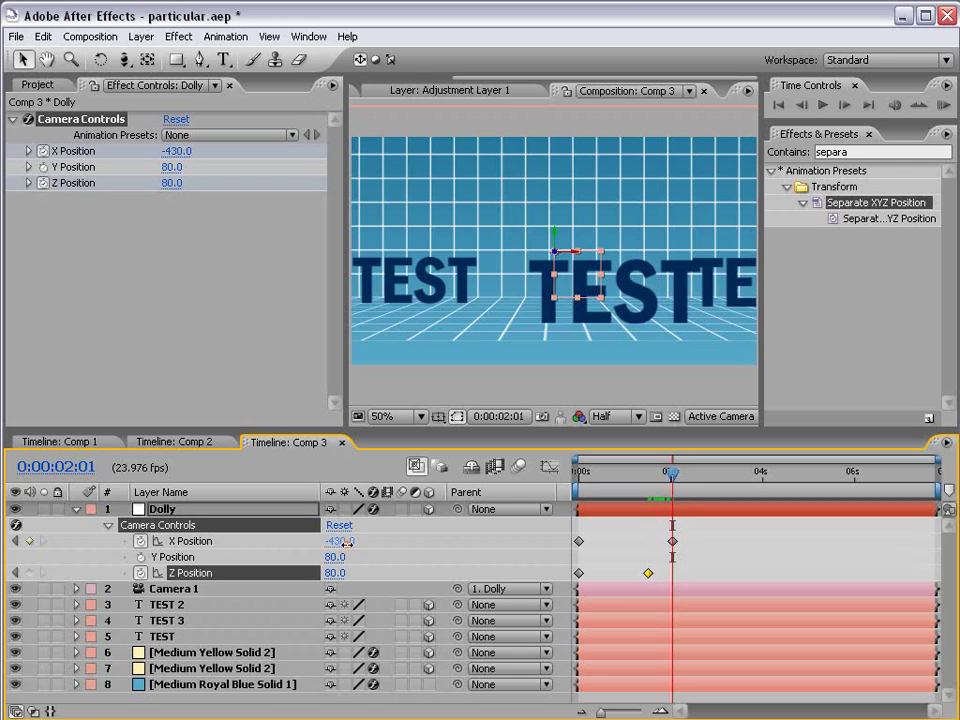
left_click_drag(345, 541, 341, 543)
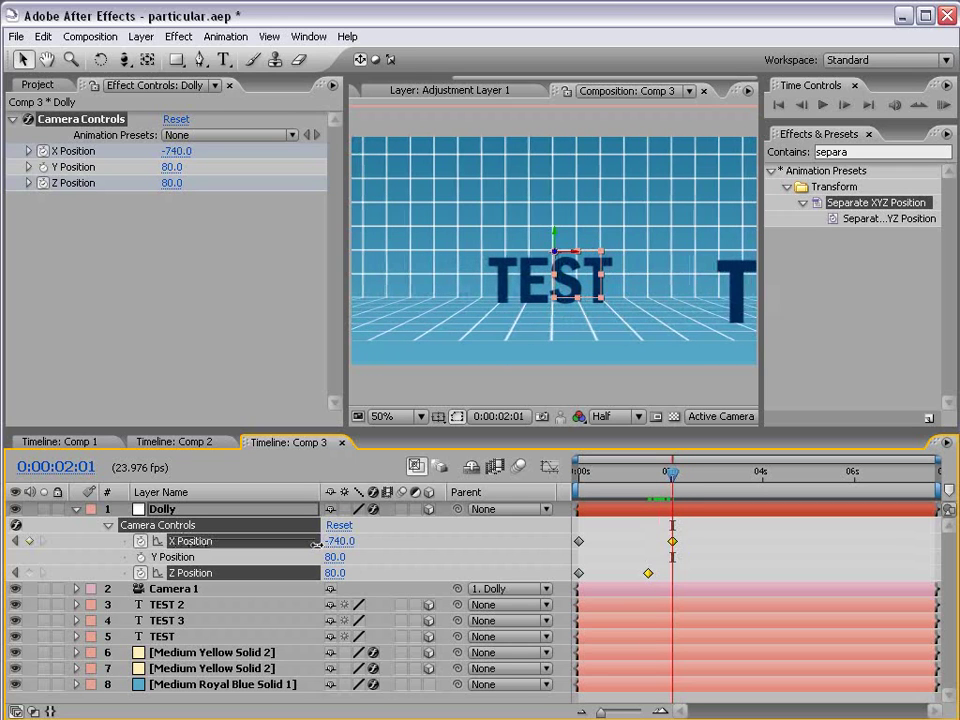
Step: Move the middle Z Position keyframe to 0:00:00:22, set Z Position to 380 at 0:00:02:01, and preview the move
left_click_drag(672, 474, 627, 495)
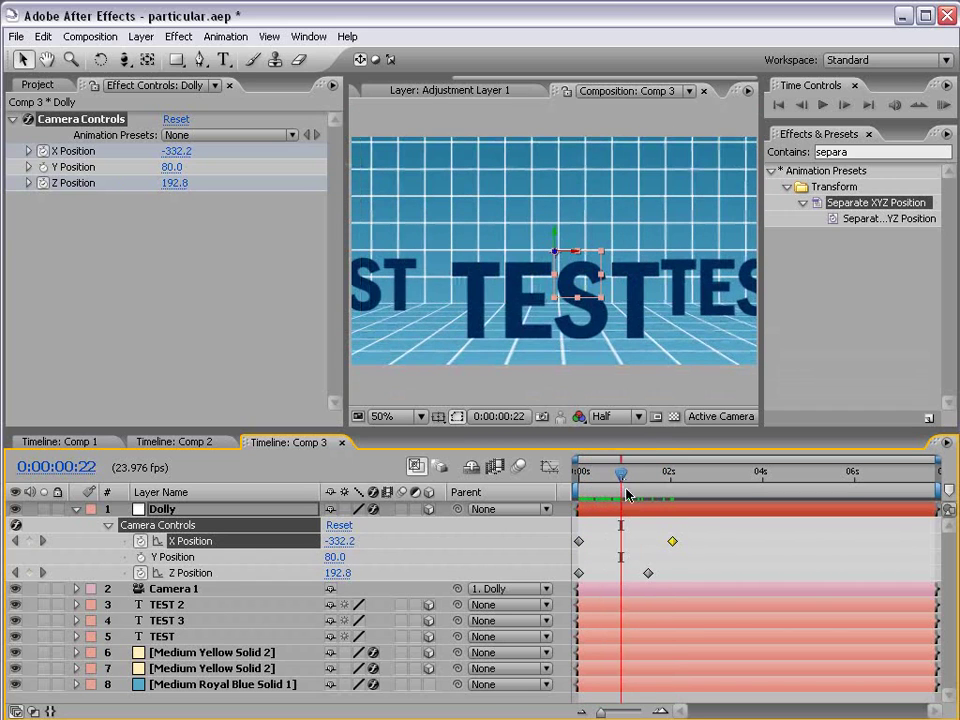
left_click_drag(648, 575, 621, 574)
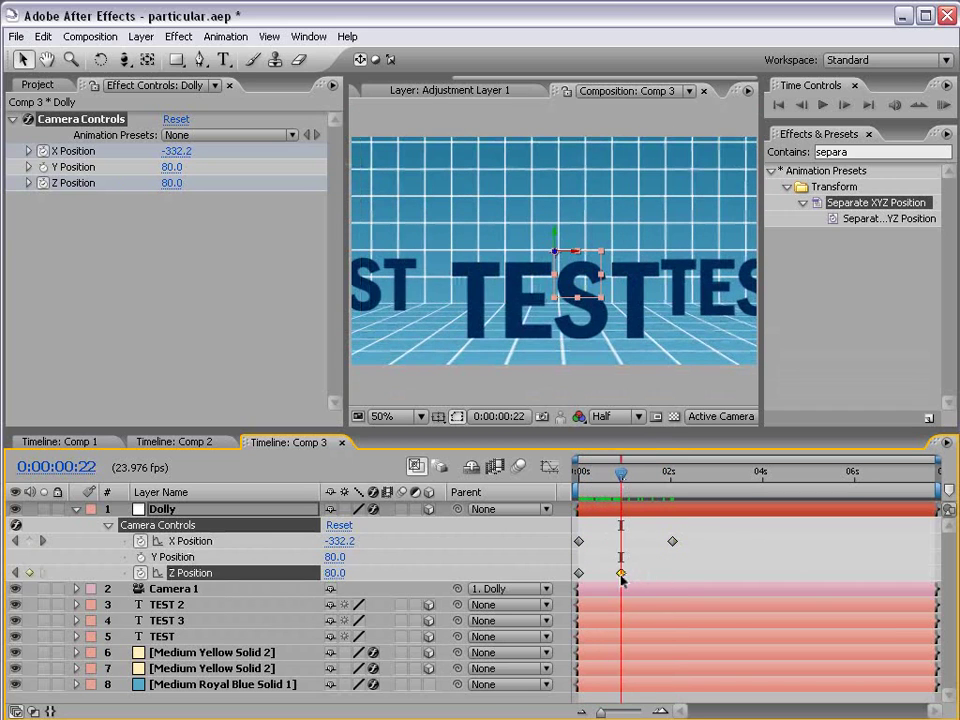
left_click_drag(622, 490, 673, 477)
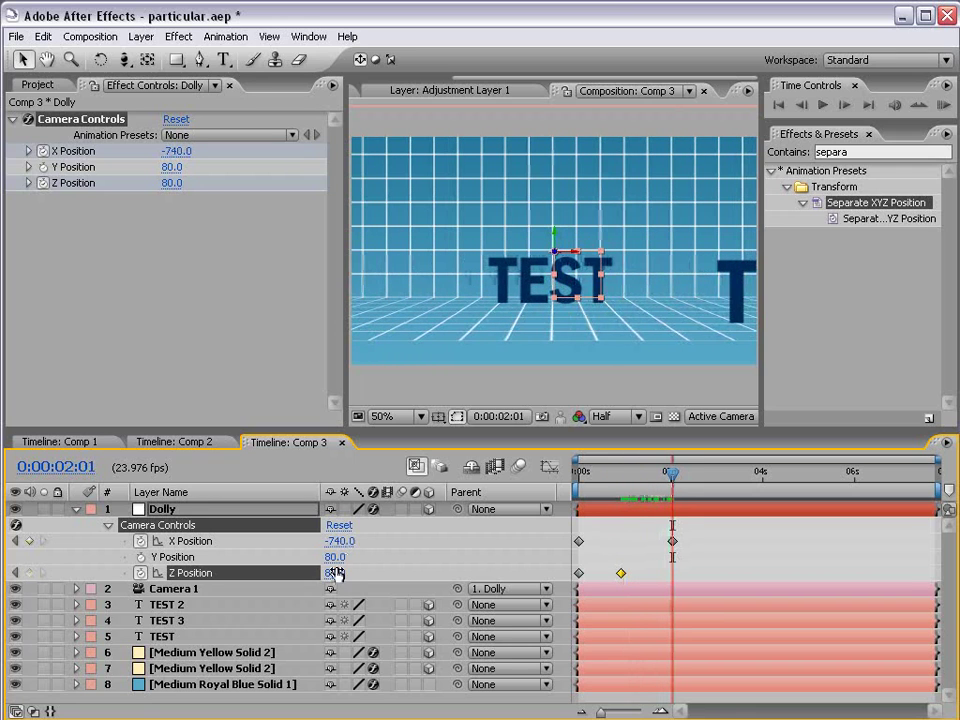
left_click_drag(330, 573, 366, 572)
key("KP_0")
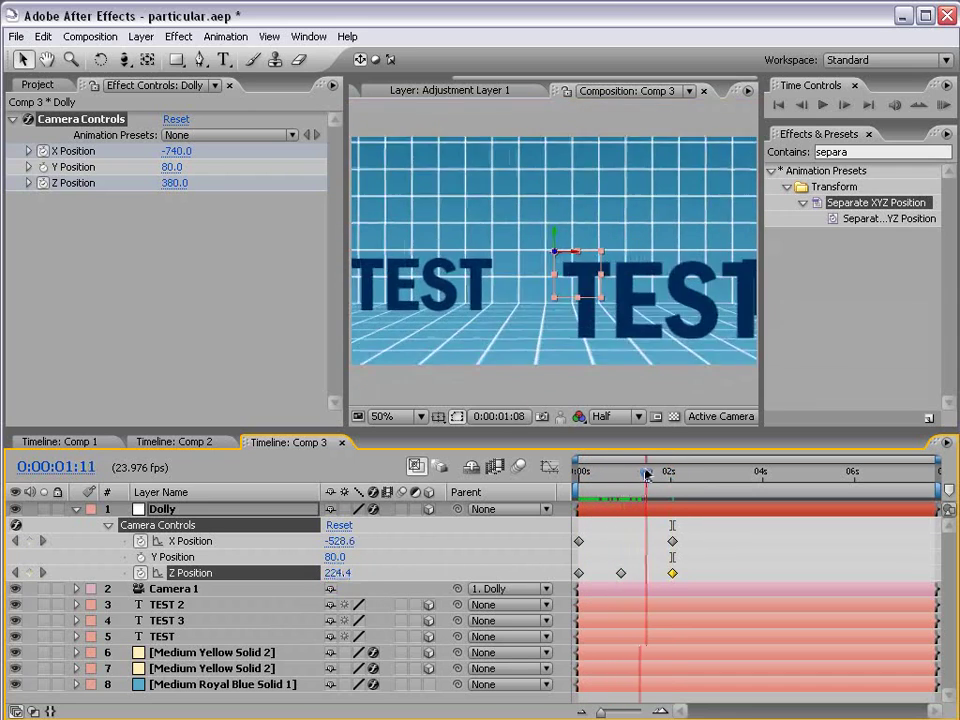
left_click(744, 538)
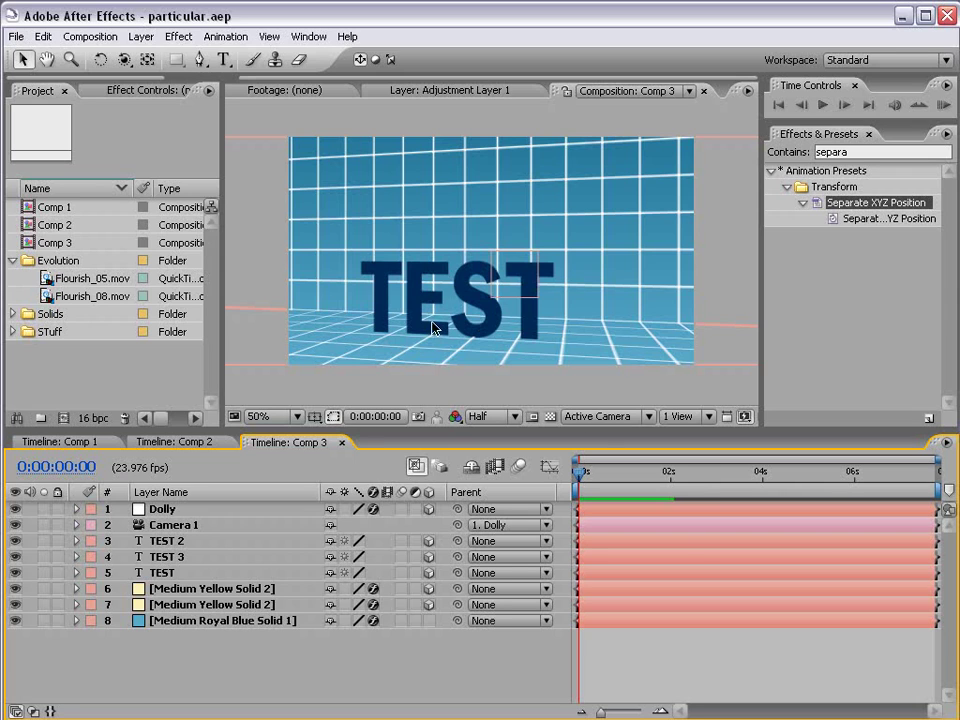
Step: Create a new composition named Comp 4 at 864 x 486 pixels, 24 fps, lasting 10 seconds
left_click(82, 36)
left_click(85, 54)
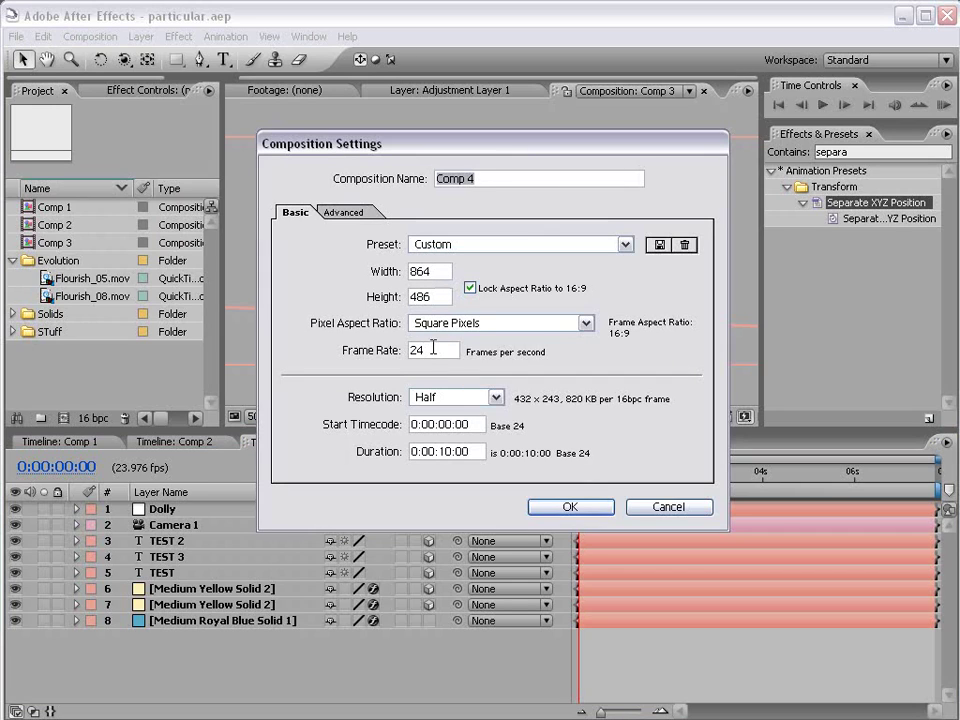
left_click(566, 507)
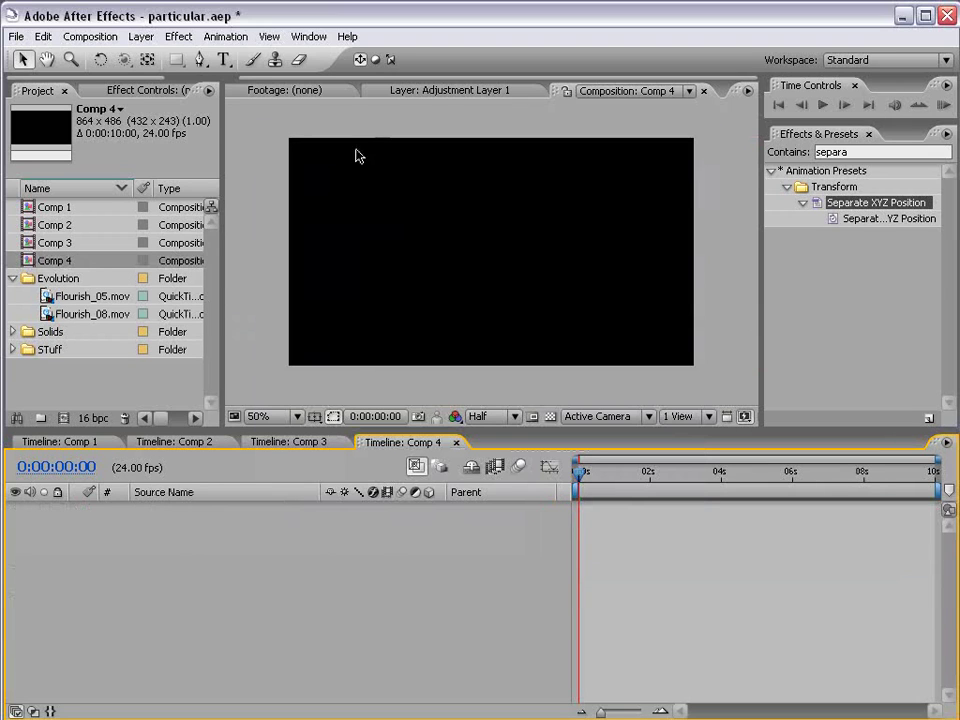
Step: Add a full-frame black solid to Comp 4
left_click(141, 36)
mouse_move(152, 56)
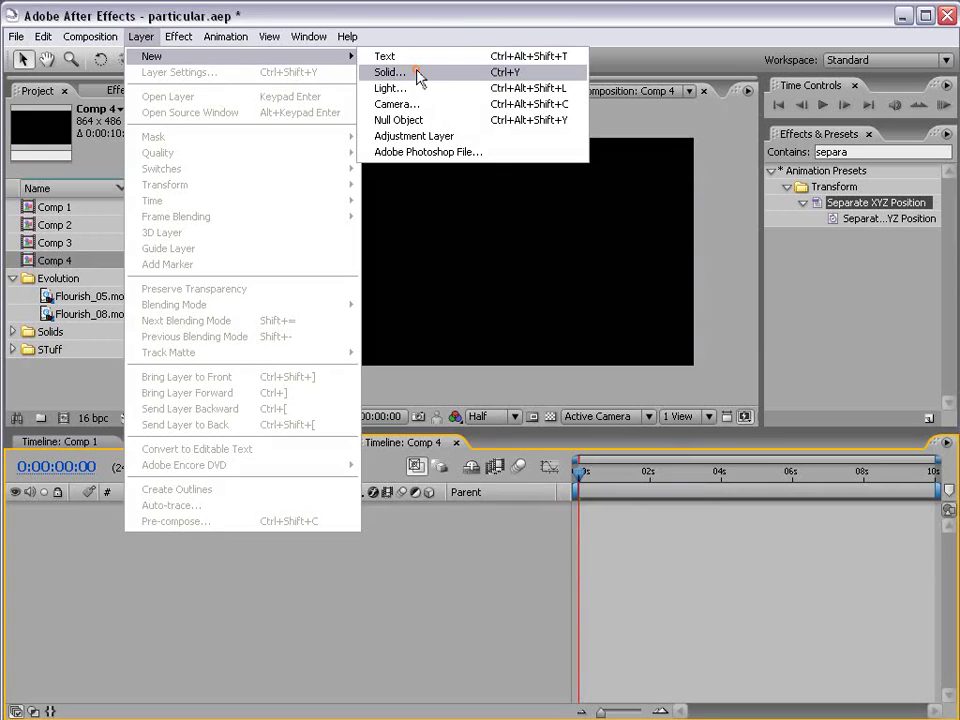
left_click(416, 73)
left_click(532, 624)
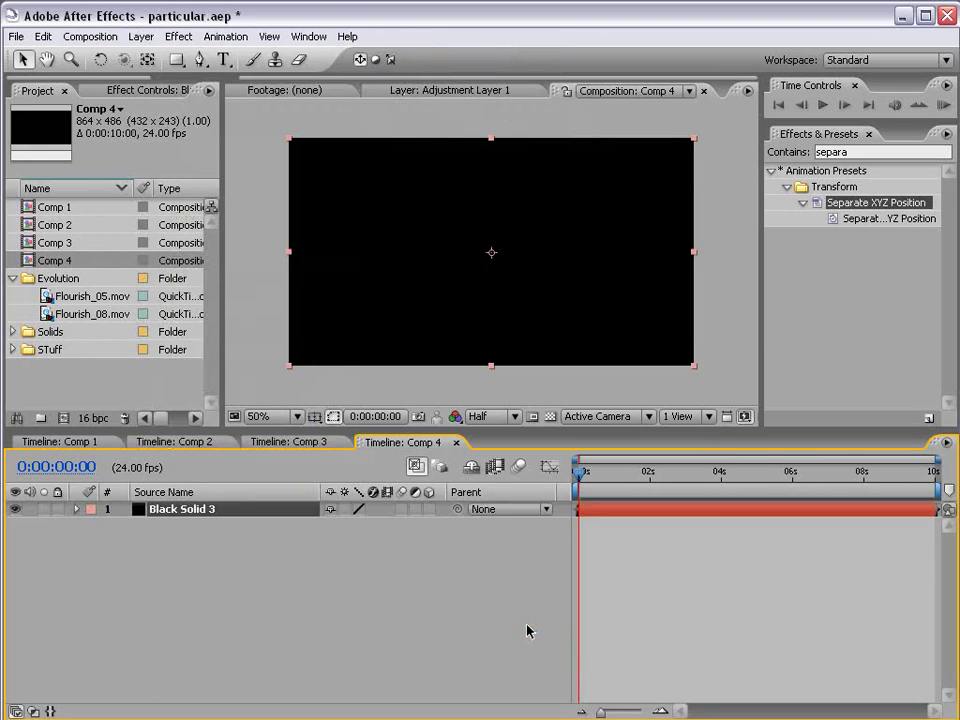
Step: Add a red 864 x 486 solid to Comp 4
left_click(141, 36)
mouse_move(152, 56)
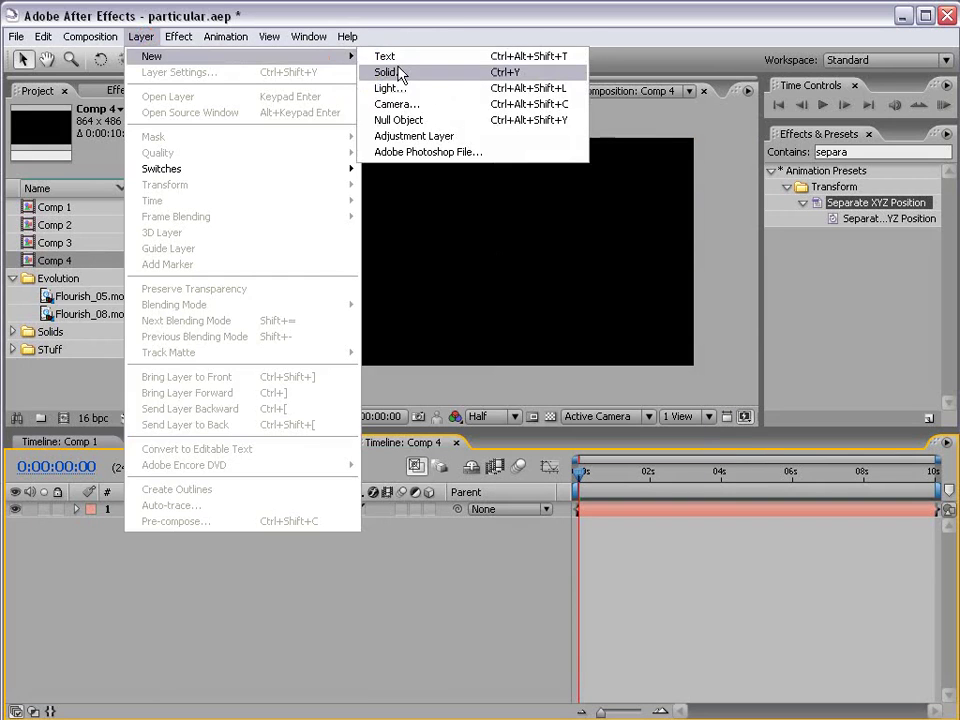
left_click(400, 73)
left_click(415, 581)
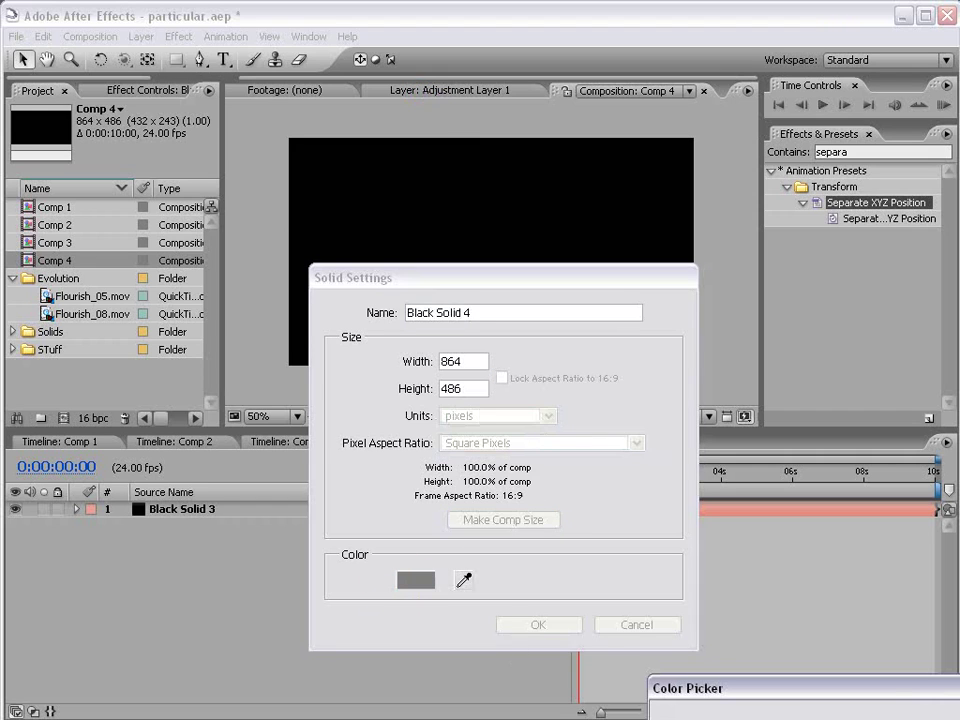
left_click(716, 422)
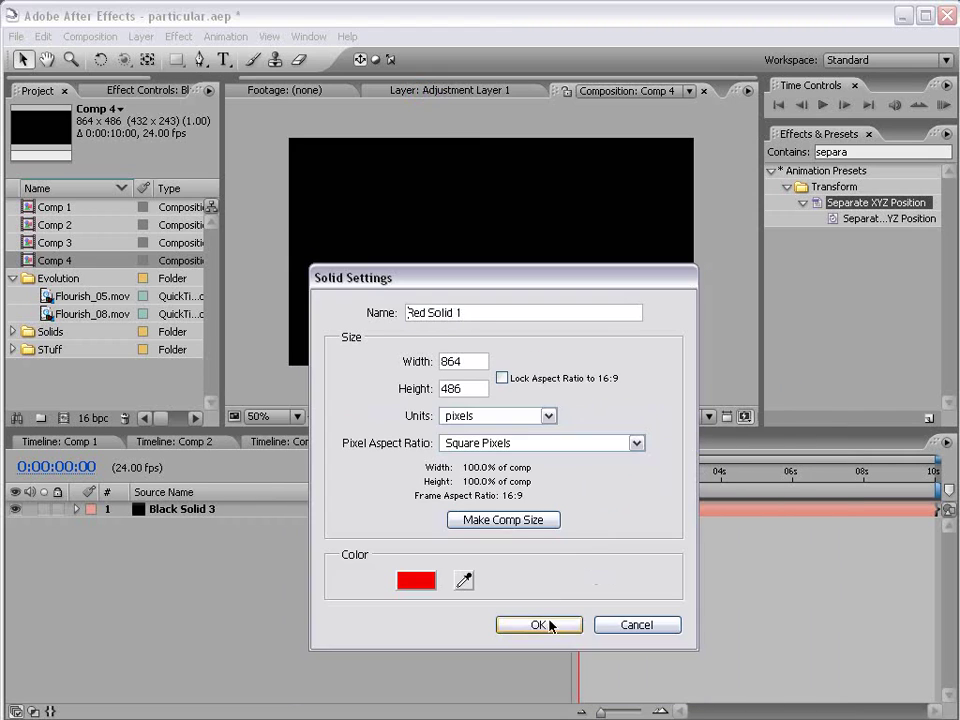
left_click(548, 625)
Step: Rename the black solid layer as BG and the red solid layer as Particles, leaving Particles selected
left_click(163, 527)
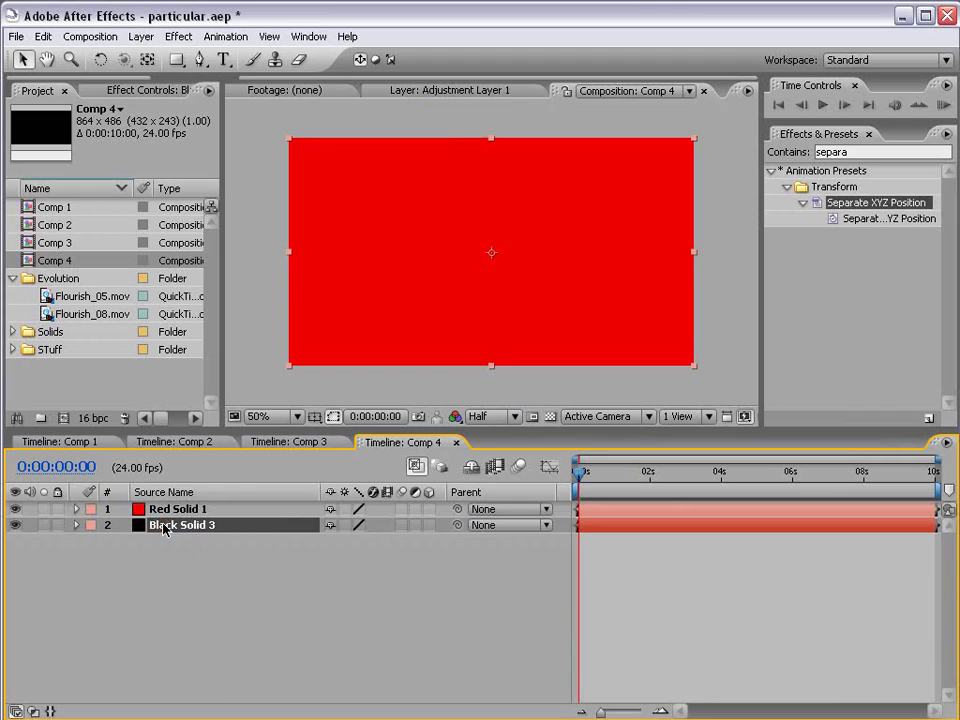
key("Return")
type("BG")
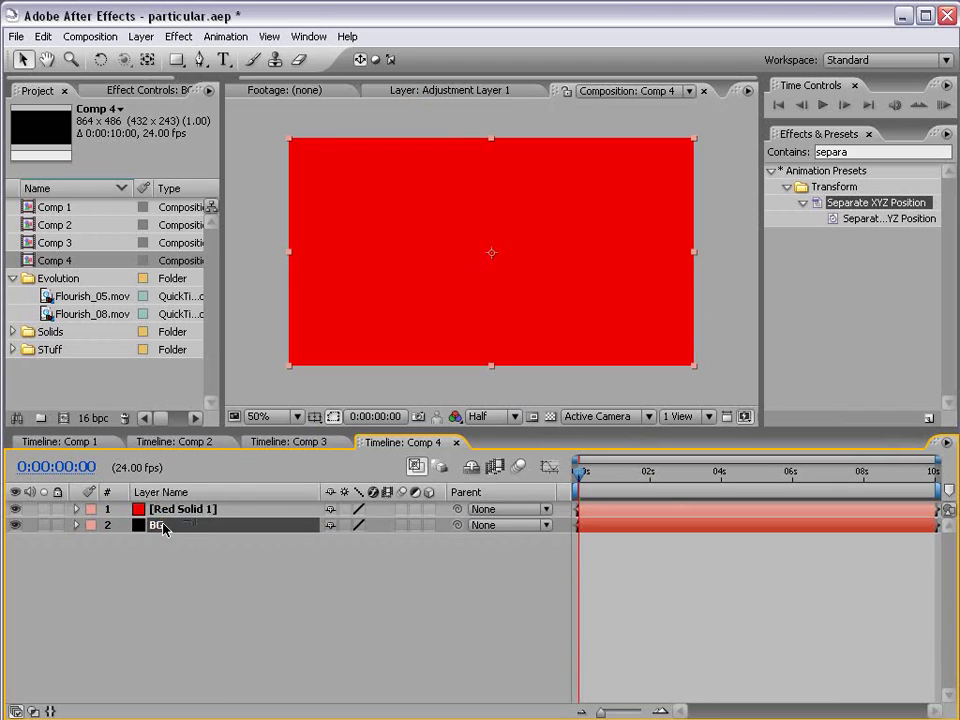
left_click(170, 509)
key("Return")
type("Pa")
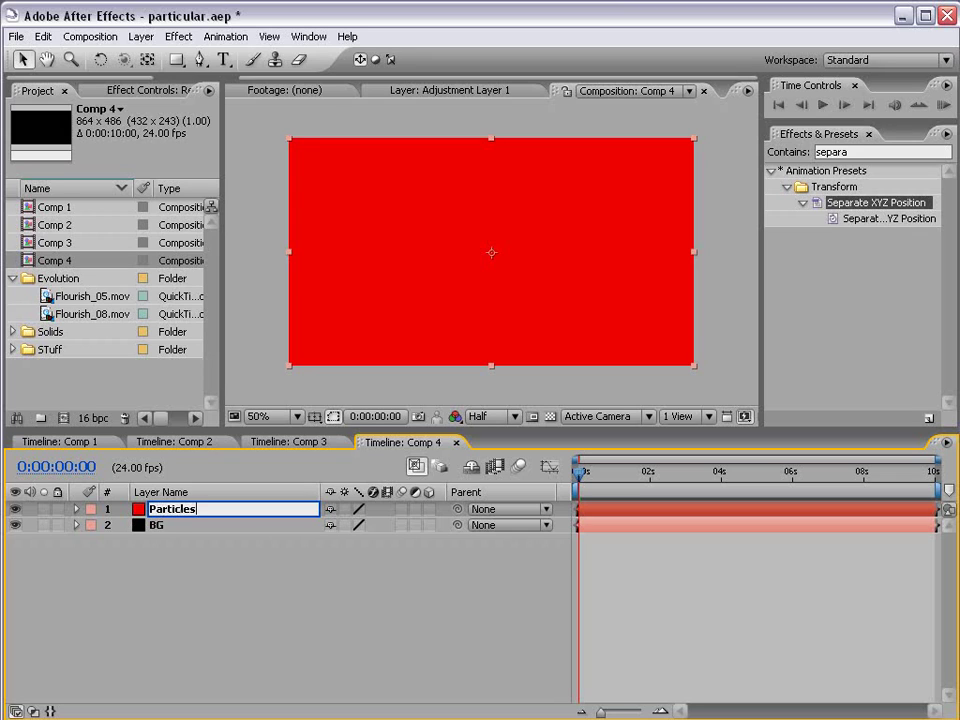
type("rticles")
left_click(288, 572)
left_click(195, 512)
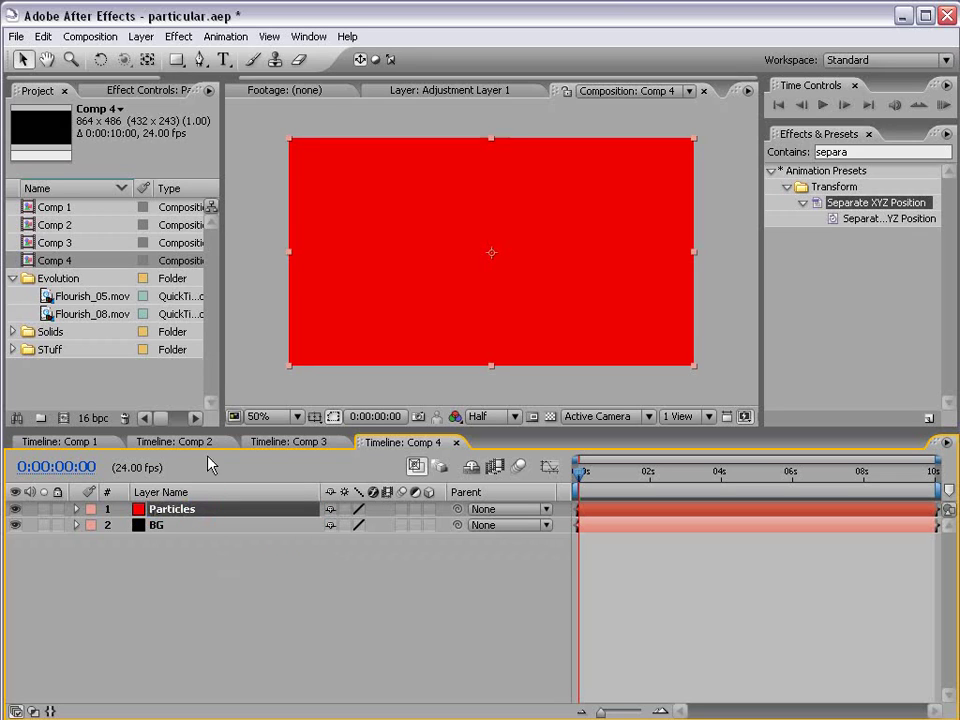
Step: Apply Trapcode Particular to the Particles layer, widen the effect settings area and scrub through the default particle emission
left_click(182, 37)
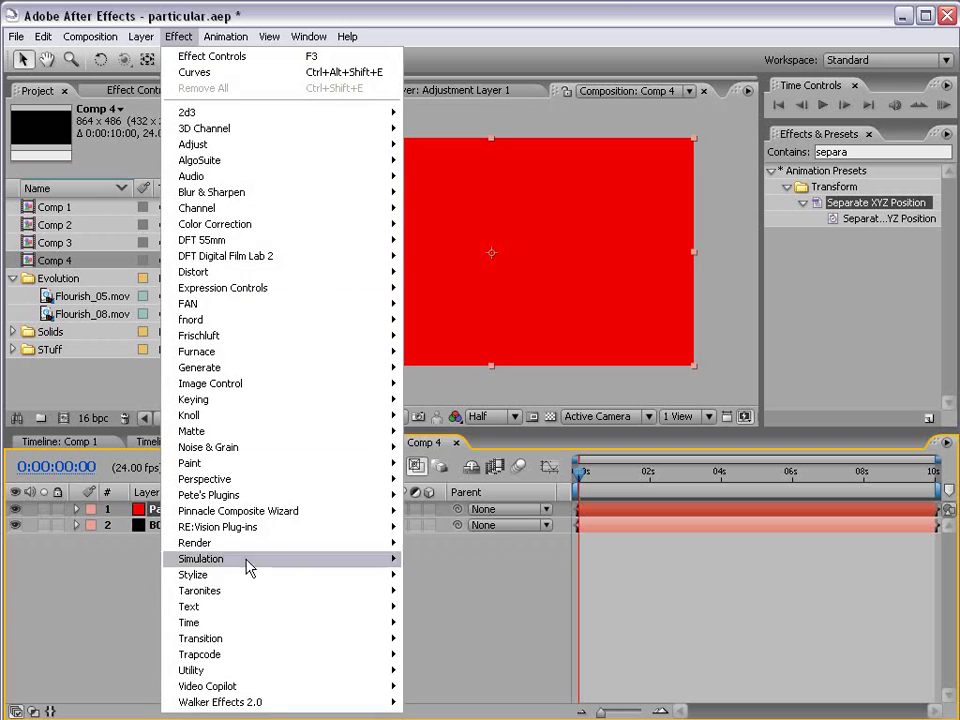
mouse_move(205, 656)
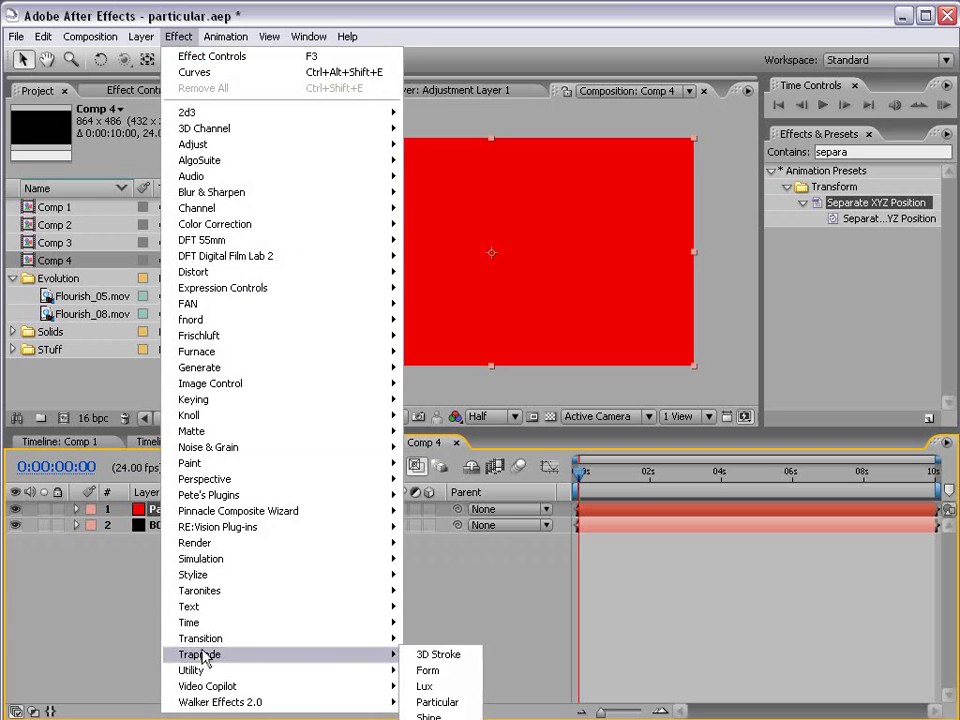
left_click(440, 702)
left_click_drag(581, 472, 613, 482)
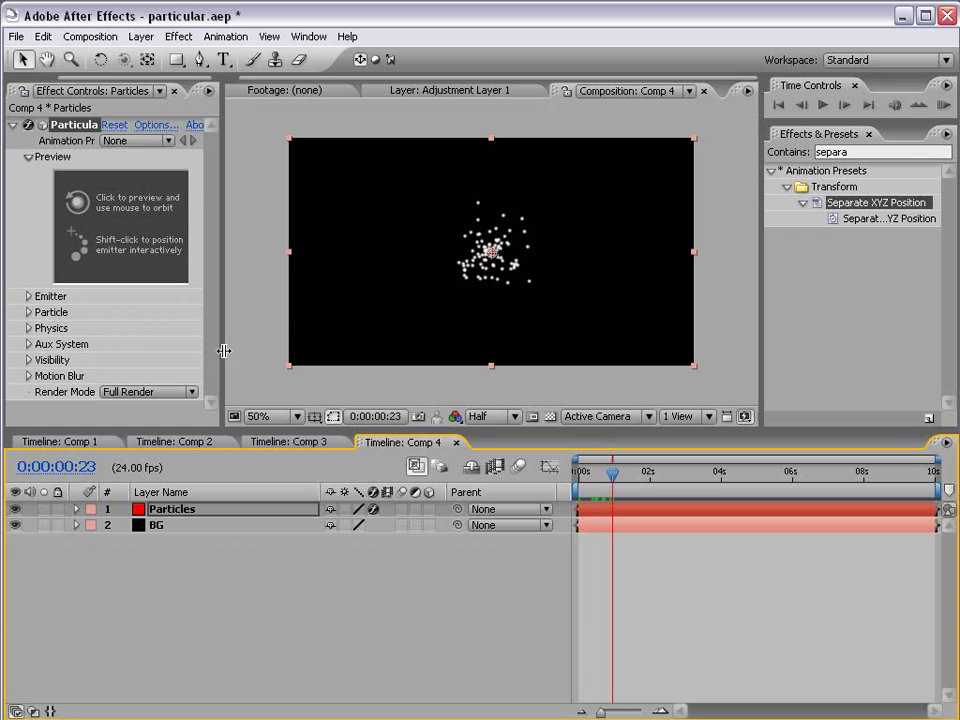
left_click_drag(224, 350, 243, 343)
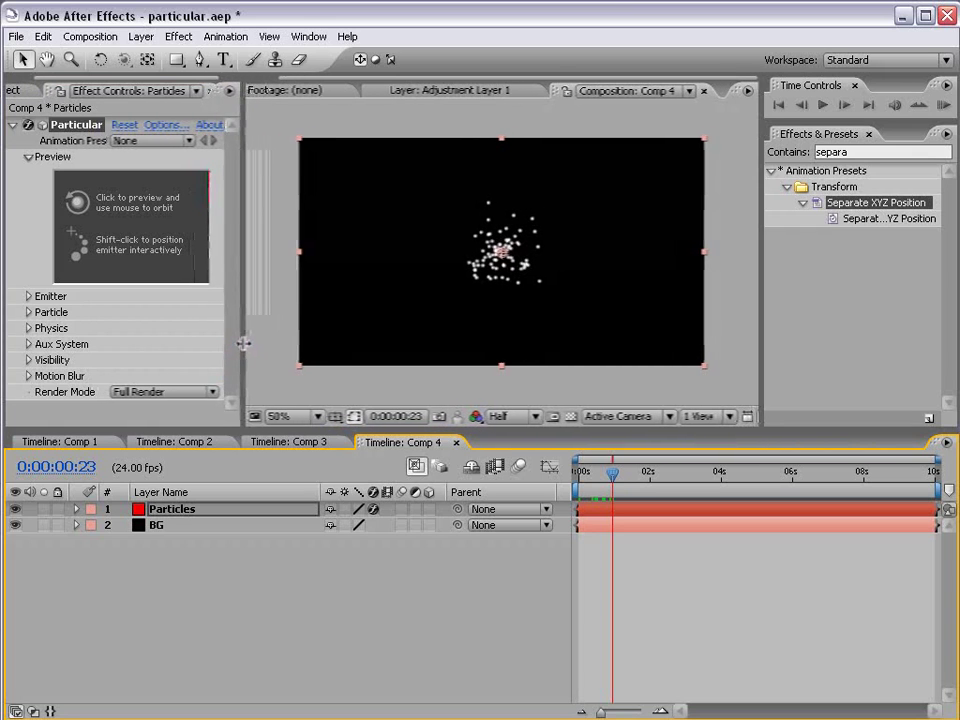
left_click_drag(582, 470, 630, 471)
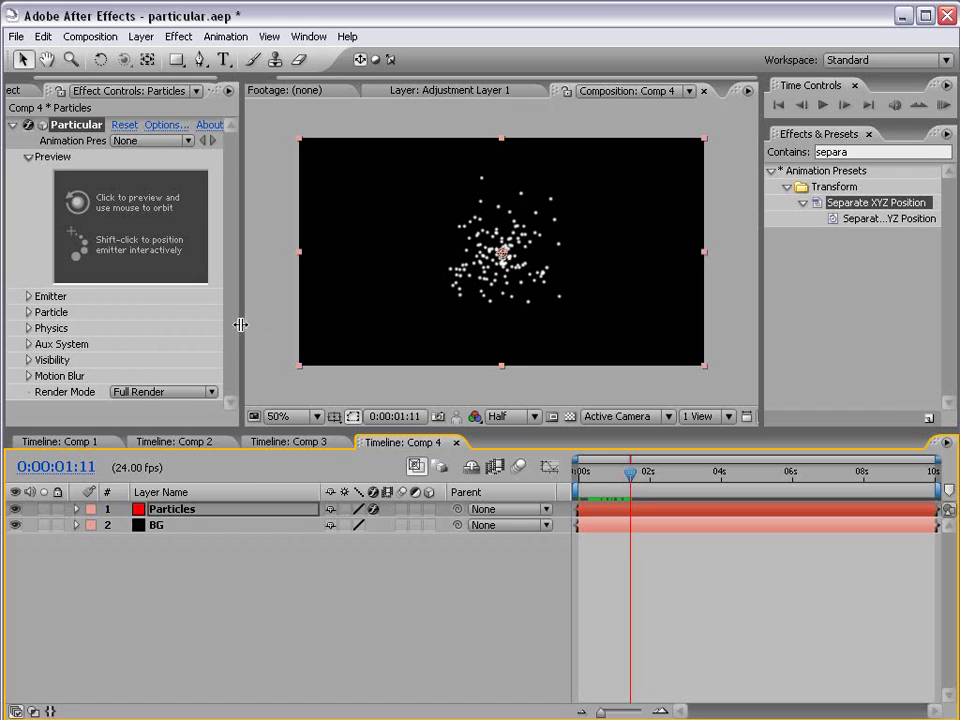
left_click_drag(240, 324, 313, 326)
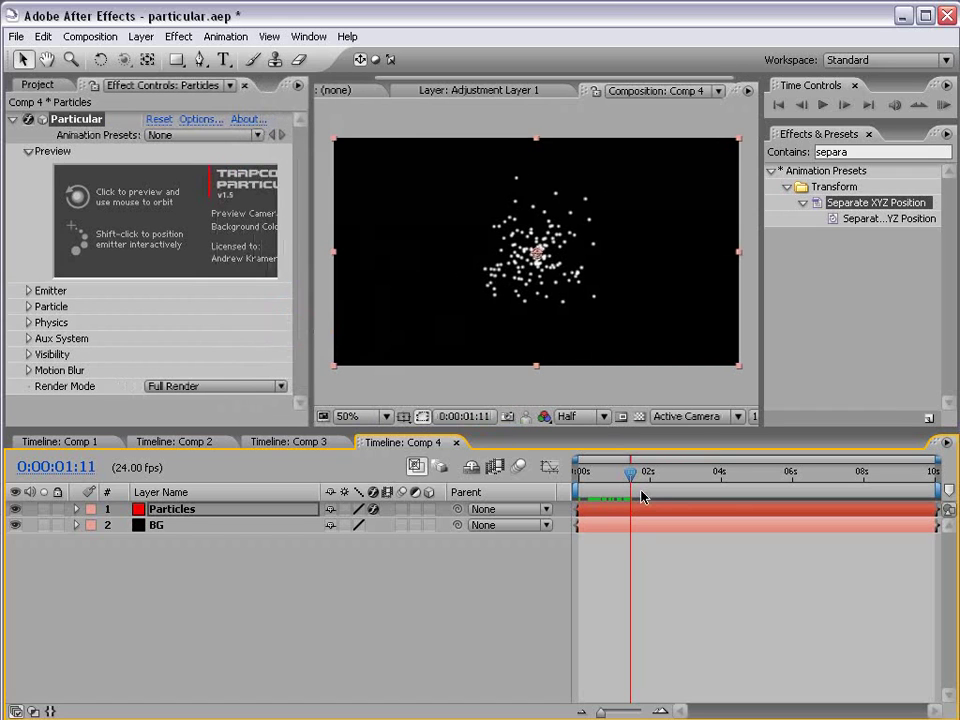
left_click_drag(642, 497, 555, 508)
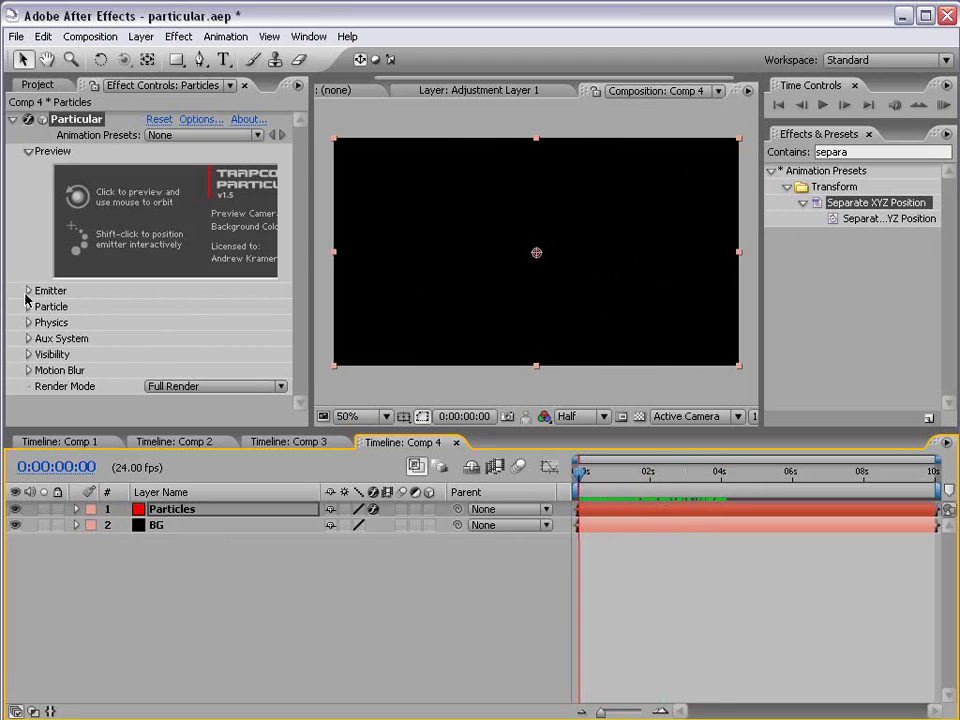
Step: Set the emitter's Particles/sec to 1500 and scrub the timeline to preview the denser emission
left_click(28, 291)
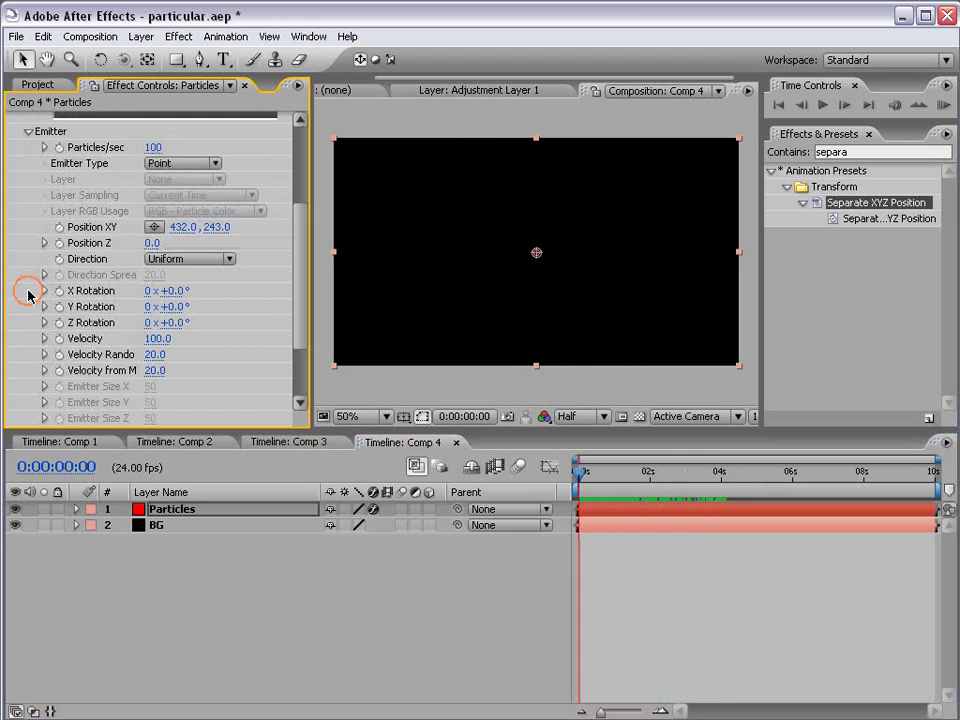
left_click(153, 147)
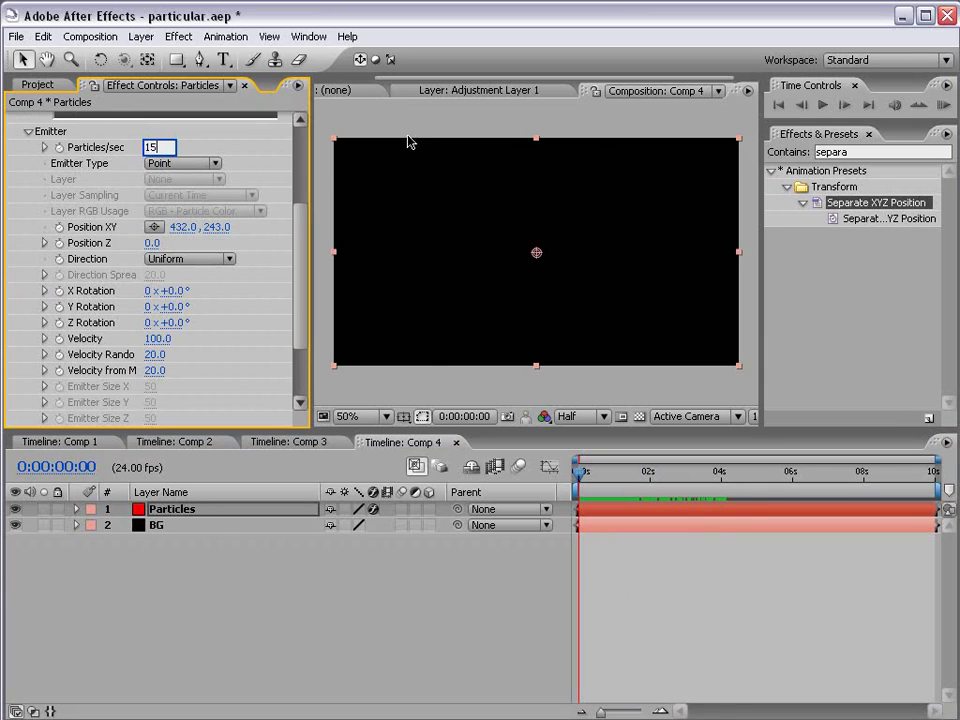
key("Return")
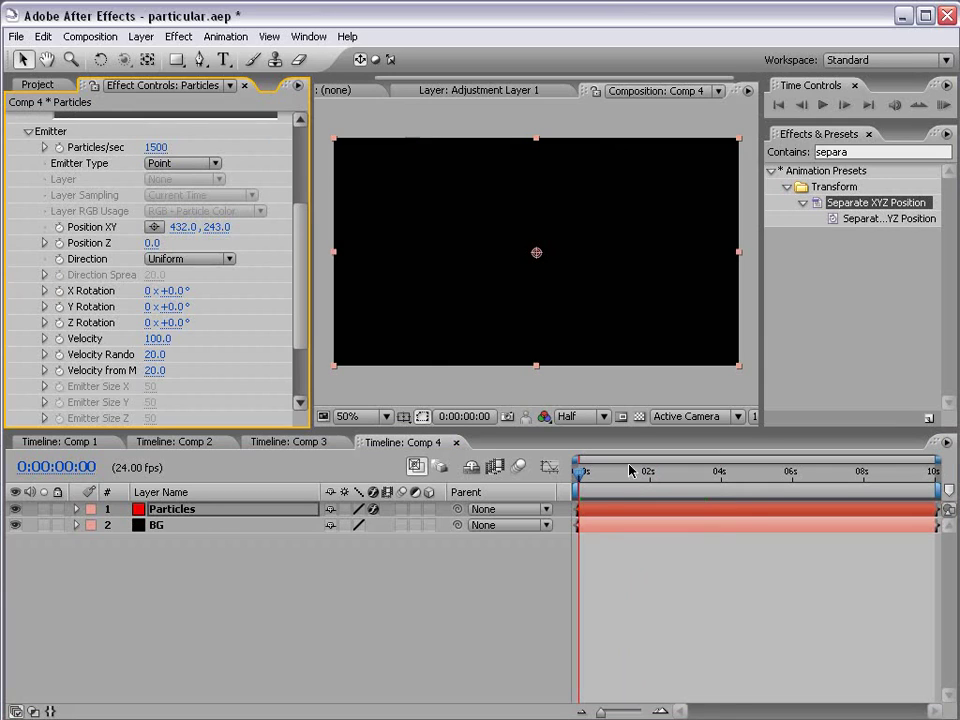
left_click_drag(630, 471, 510, 477)
Step: Keyframe Particles/sec at 1500 on frame 0 and 0 on frame 1, and reveal both keyframes in the timeline
left_click(59, 147)
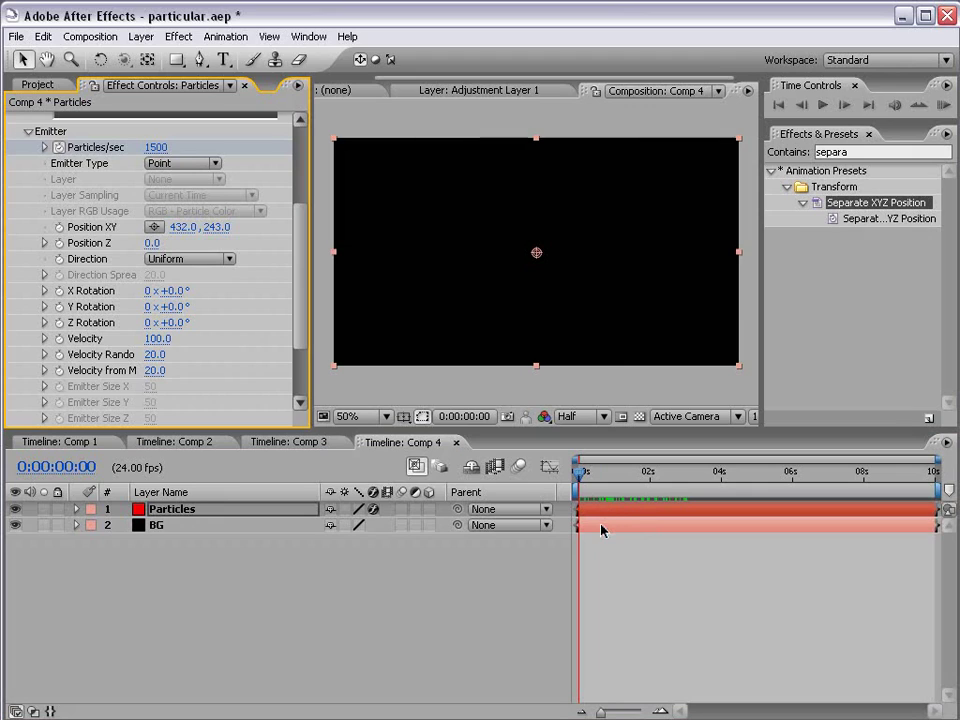
key("Page_Down")
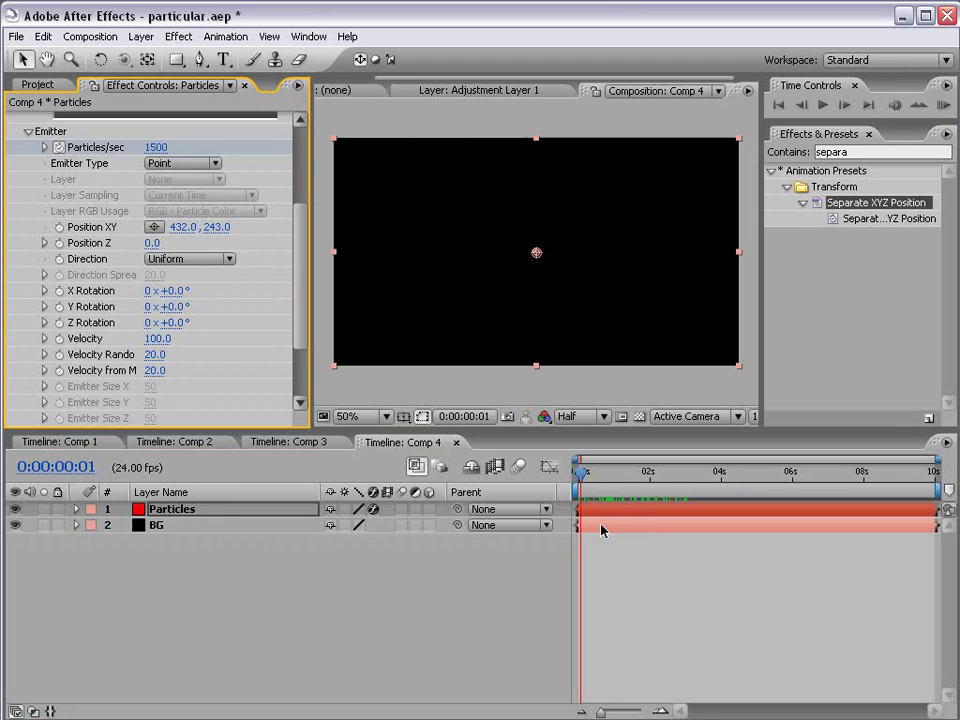
left_click(155, 147)
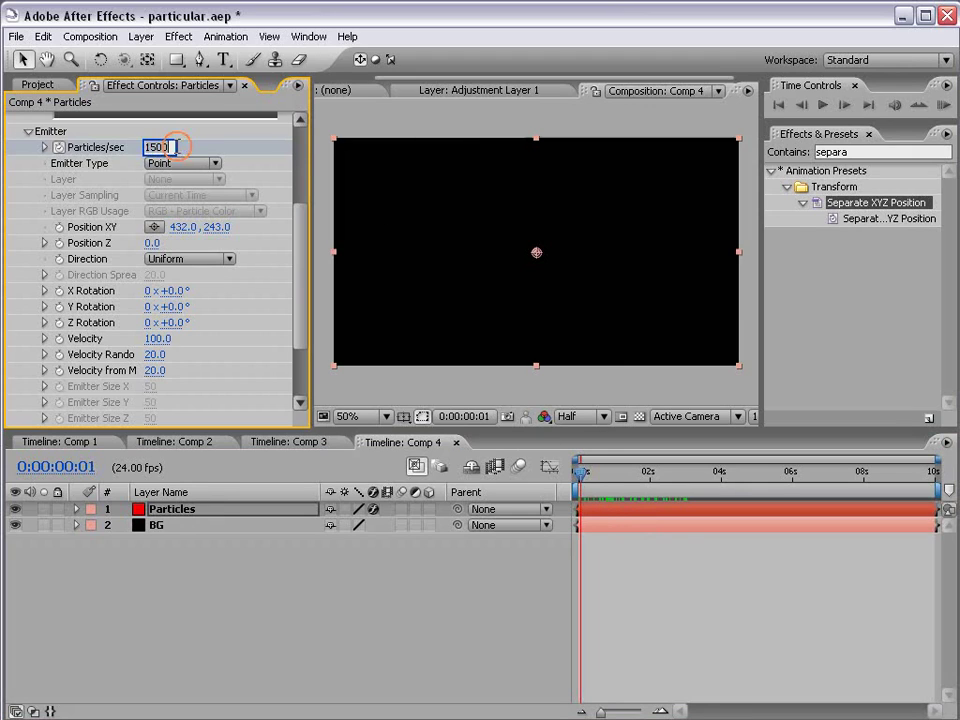
type("0")
key("Return")
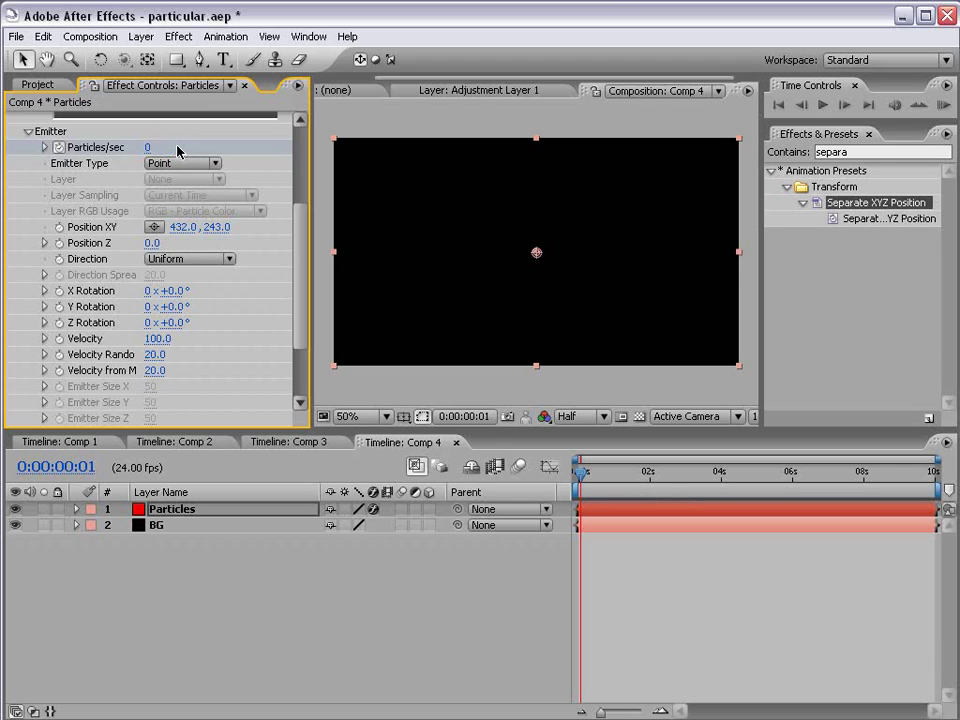
key("equal")
key("u")
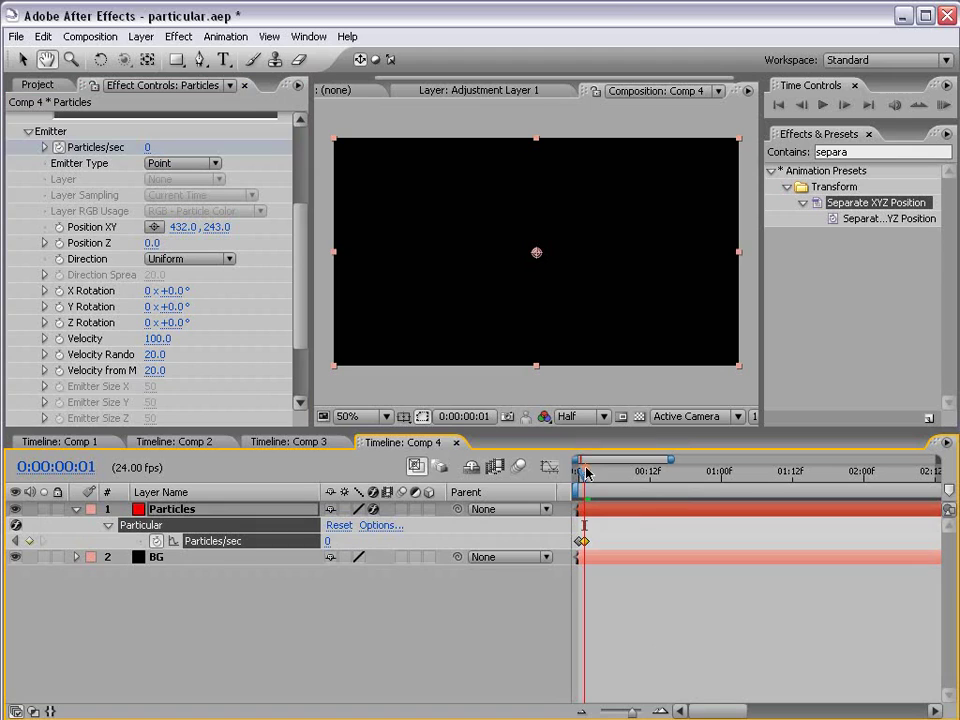
Step: Scrub from the first frame past one second to preview the single burst of particles
left_click(577, 472)
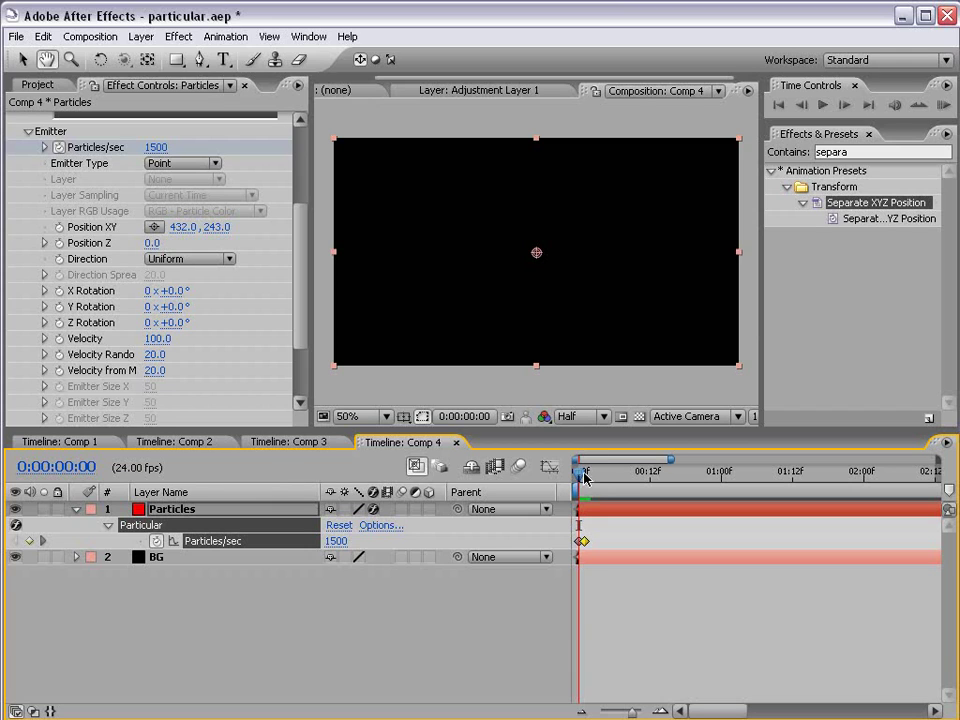
left_click_drag(579, 478, 727, 502)
left_click_drag(671, 511, 887, 523)
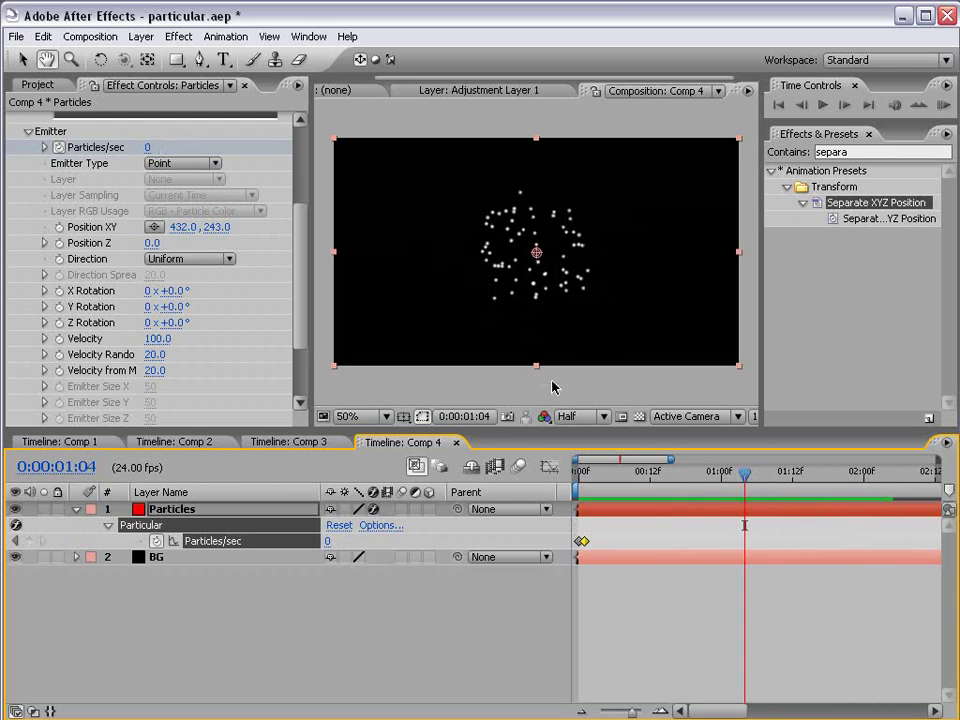
Step: Add a new camera named Camera 1 with the 35mm preset
left_click(139, 36)
left_click(202, 58)
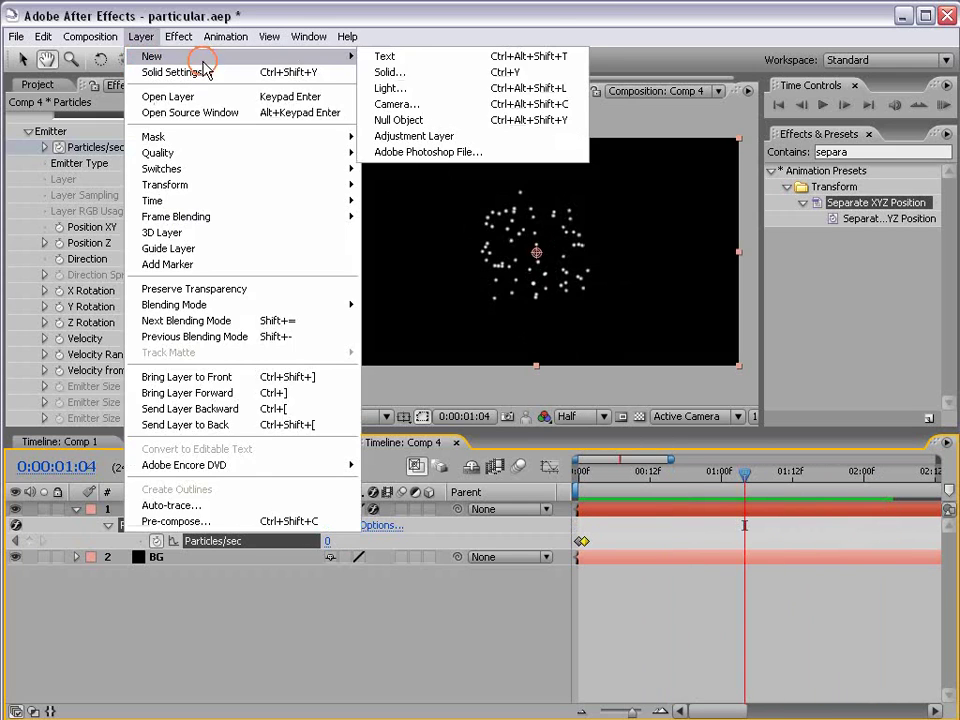
left_click(392, 103)
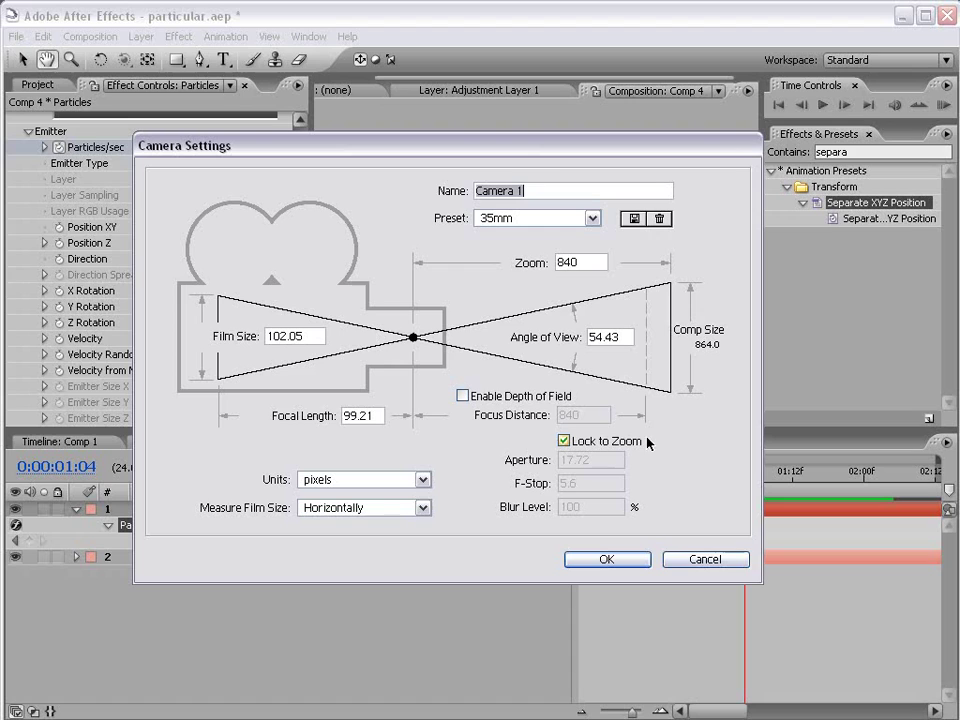
left_click(520, 215)
left_click(542, 345)
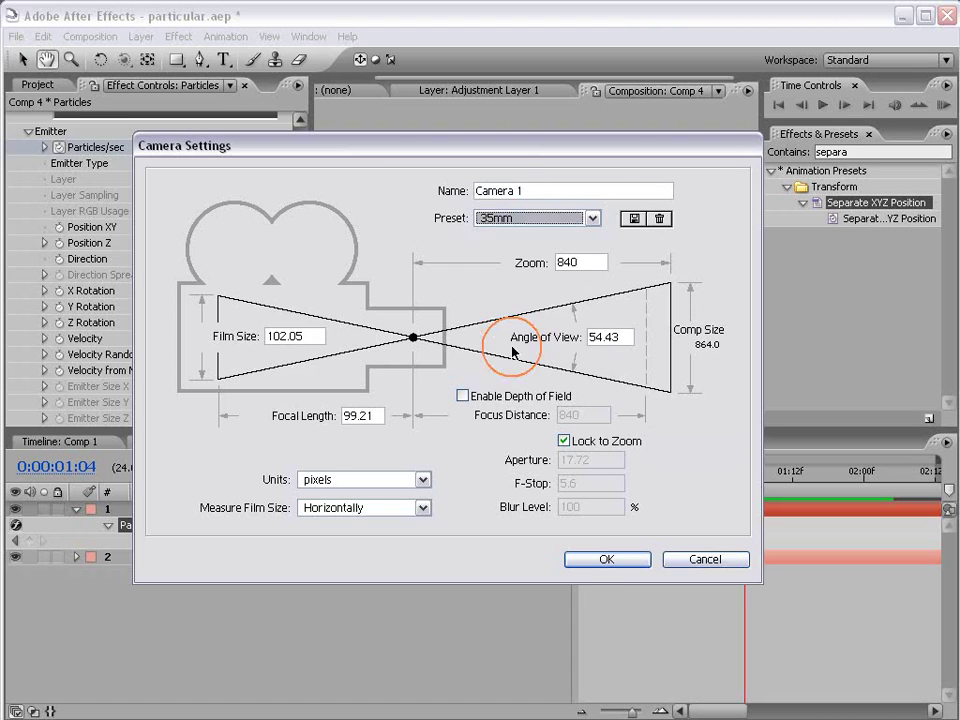
left_click(604, 560)
Step: Orbit Camera 1 around the burst and scrub the timeline, stopping at 0:00:00:22
key("c")
left_click_drag(454, 343, 556, 399)
mouse_move(745, 471)
left_mouse_down()
mouse_move(615, 475)
mouse_move(829, 471)
mouse_move(735, 471)
left_mouse_up()
left_click_drag(612, 487, 709, 506)
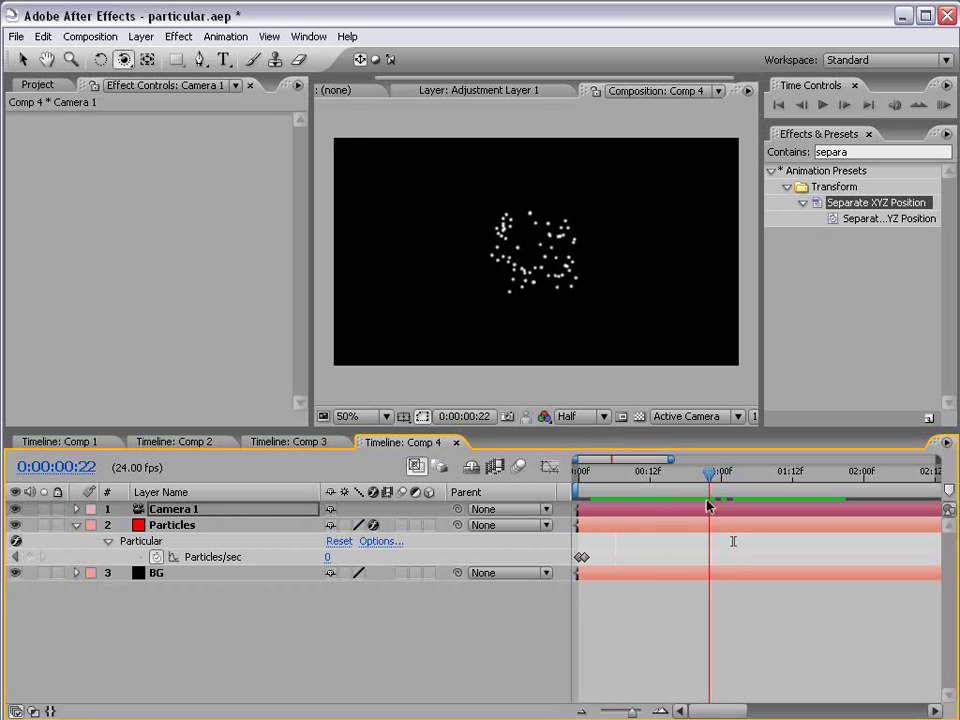
key("v")
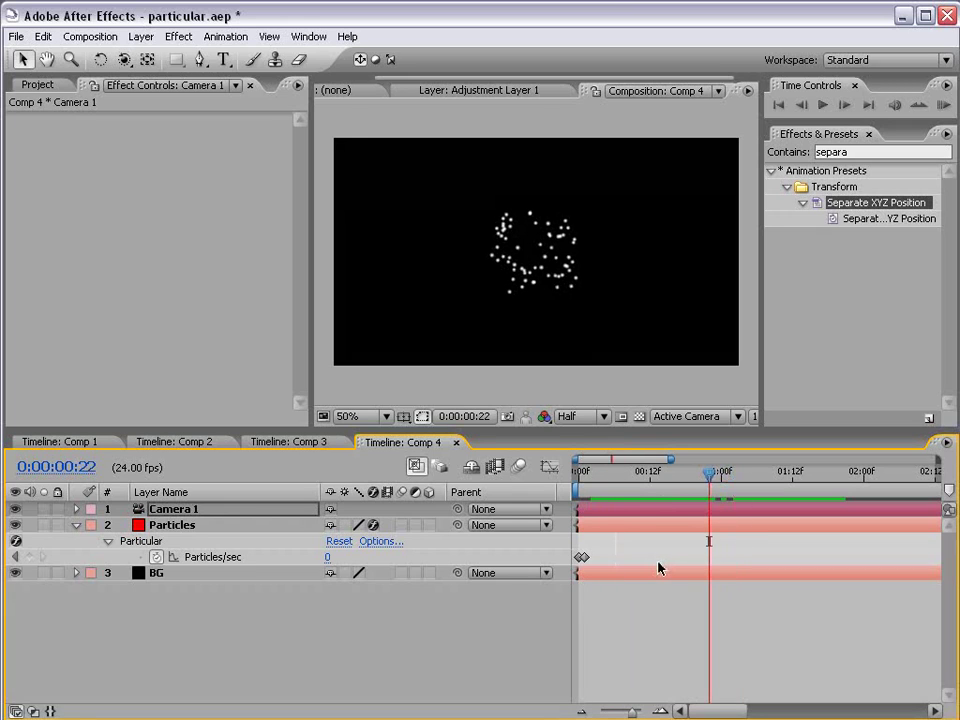
Step: Start keyframing Particular's Physics Time Factor at 1.0 on the Particles layer at 0:00:00:22
left_click(165, 525)
left_click_drag(296, 197, 291, 342)
left_click(27, 340)
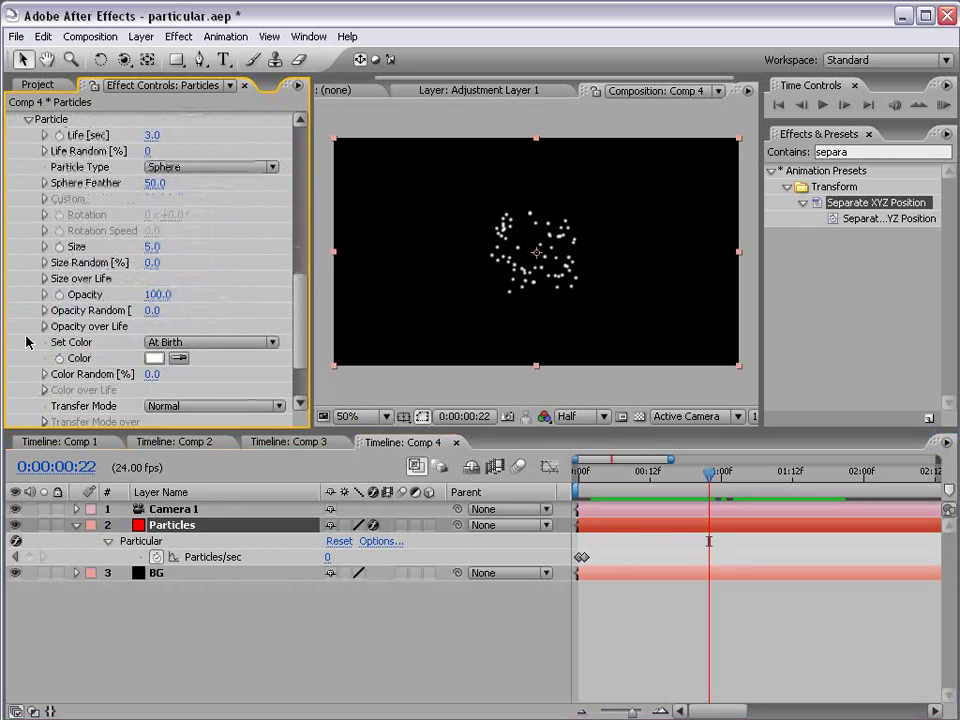
left_click(26, 117)
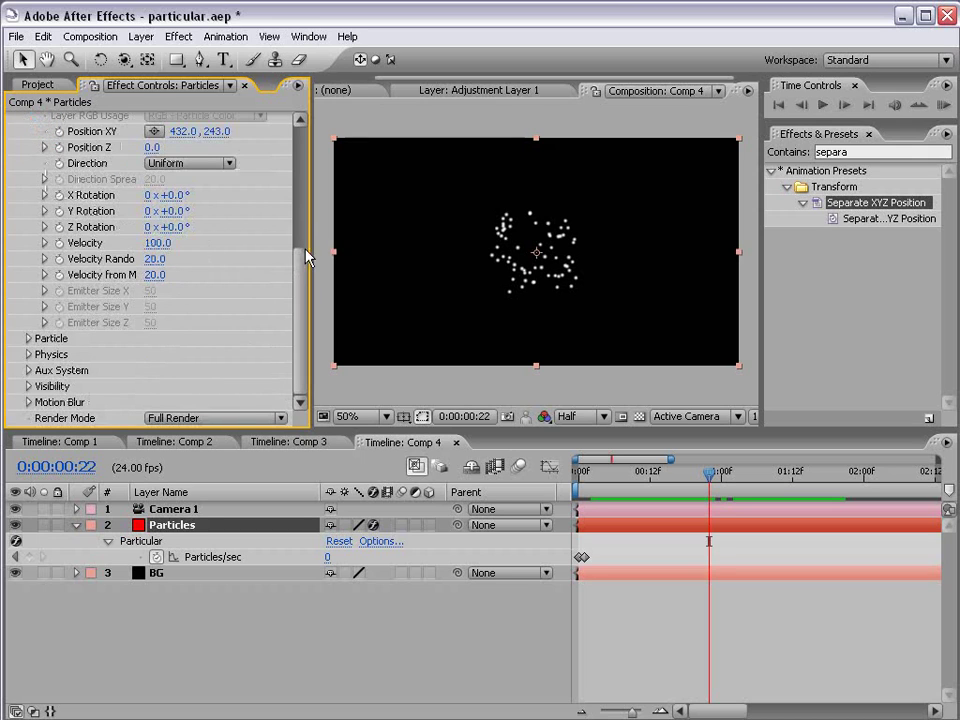
left_click(29, 355)
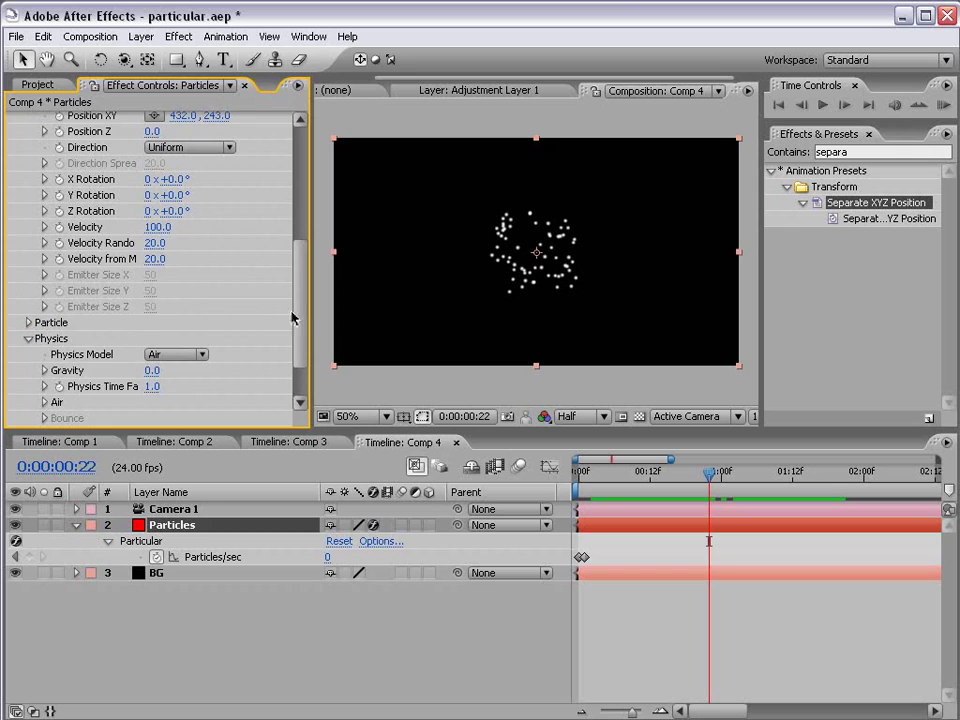
left_click_drag(291, 318, 298, 347)
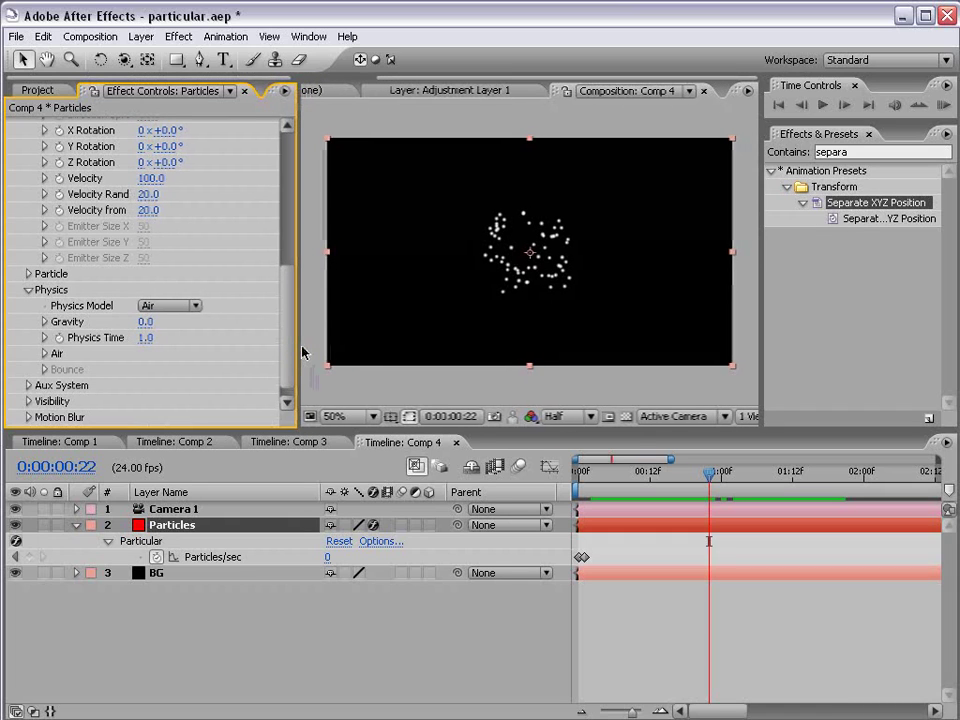
left_click(61, 339)
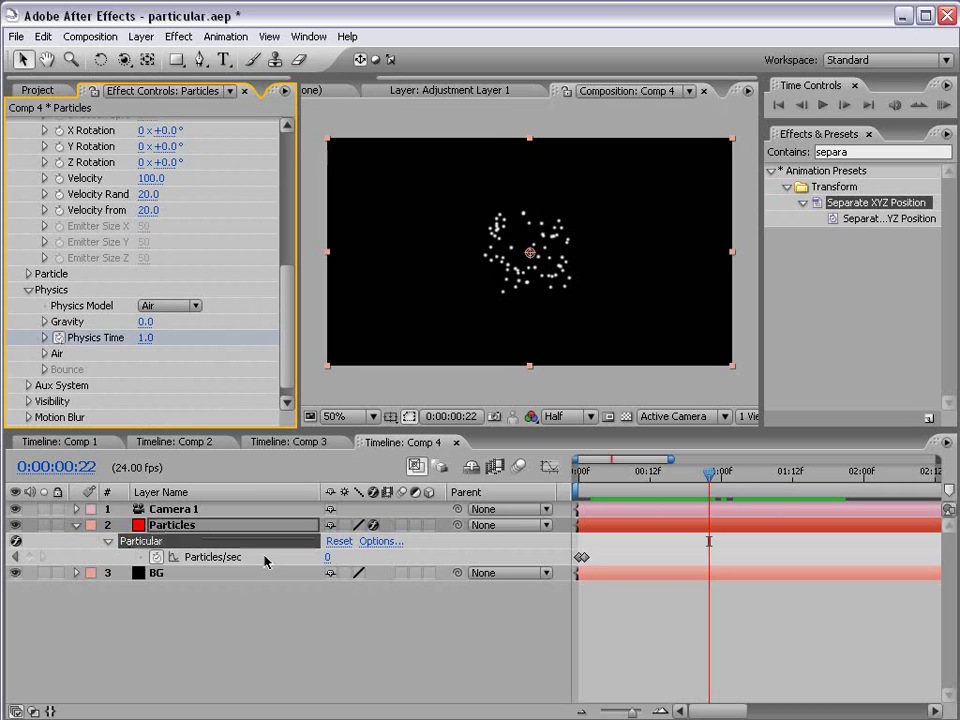
Step: Show the Particles layer's keyframes and set Physics Time Factor to 0 at 0:00:01:01
key("u")
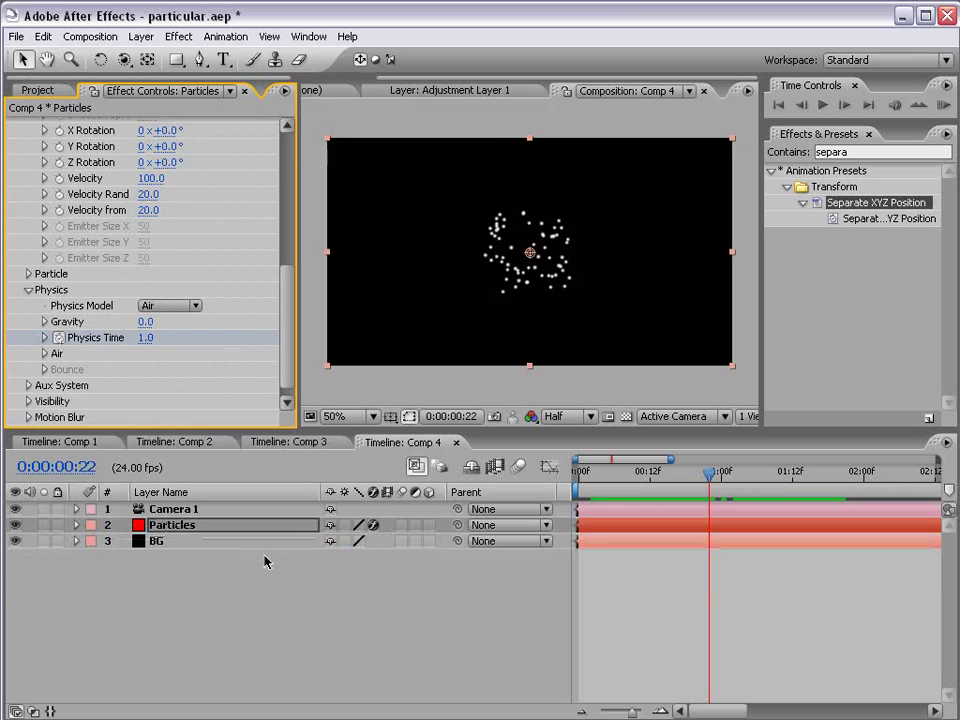
key("u")
key("Page_Down")
key("Page_Down")
key("Page_Down")
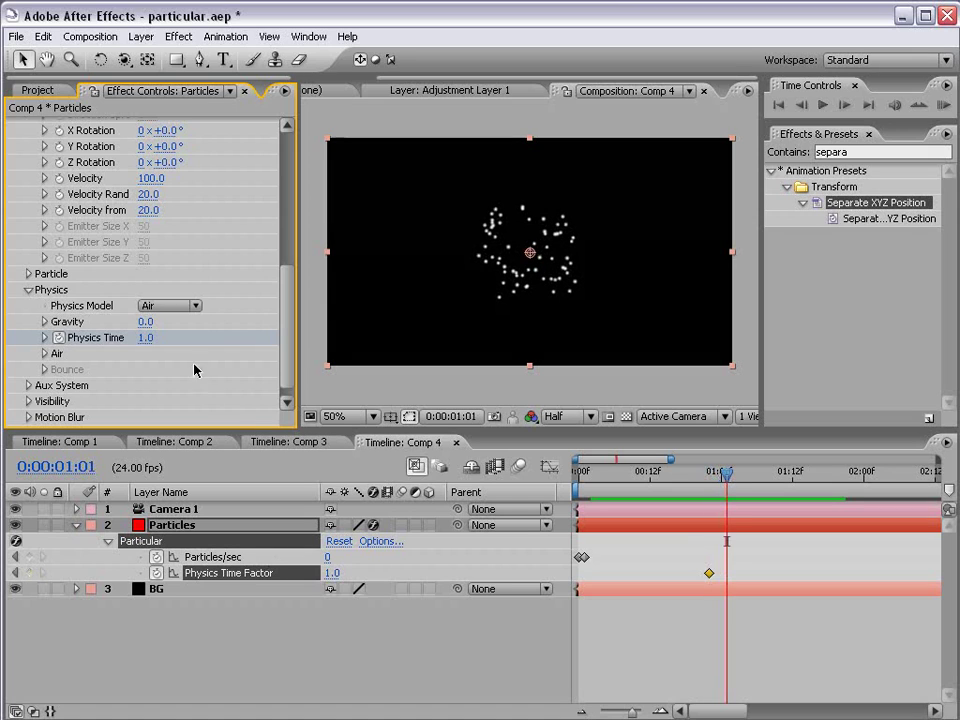
left_click(145, 337)
type("0")
key("Return")
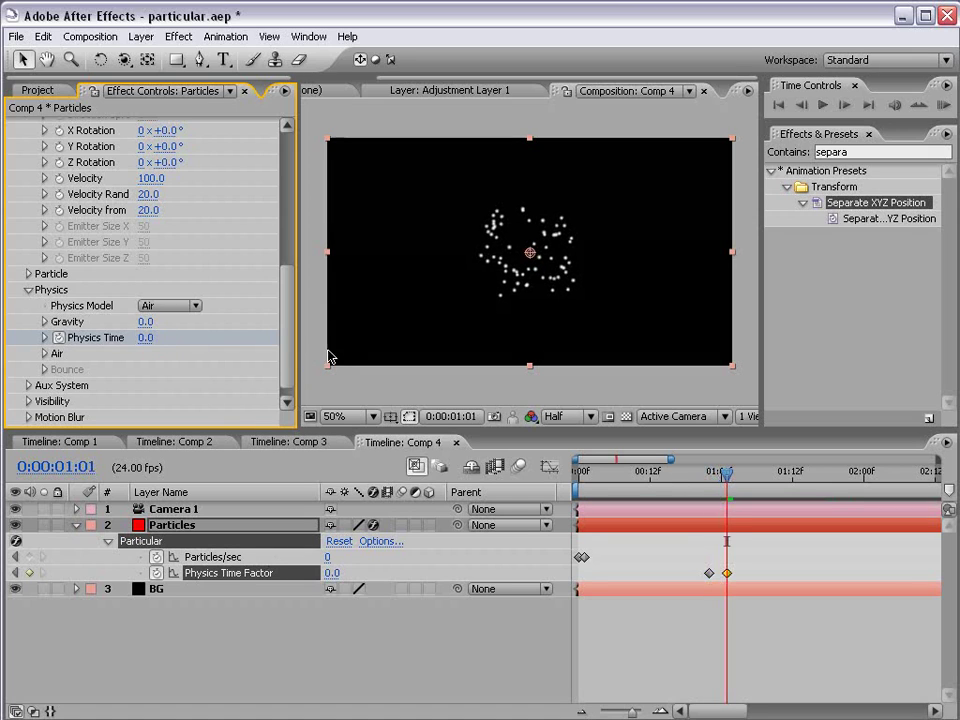
Step: Scrub to 0:00:01:08 and orbit the camera around the particles to examine the time freeze
key("equal")
key("equal")
left_click_drag(647, 490, 688, 478)
key("minus")
key("minus")
key("c")
mouse_move(592, 189)
left_mouse_down()
mouse_move(590, 255)
mouse_move(502, 282)
left_mouse_up()
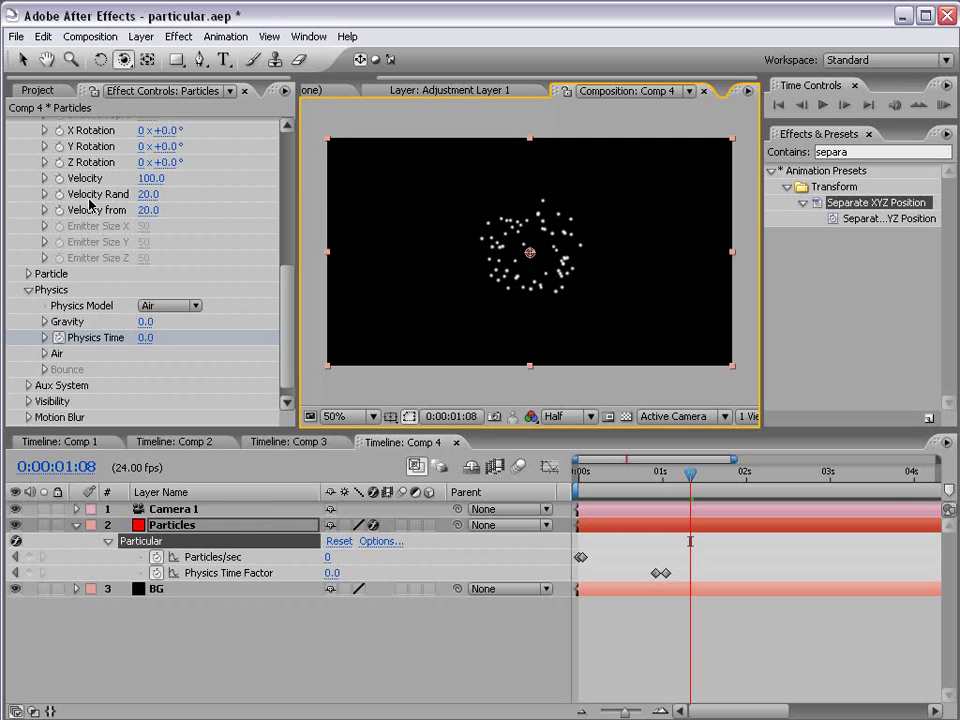
Step: Add another red 864 x 486 solid above the camera in Comp 4
left_click(135, 36)
mouse_move(160, 56)
left_click(429, 74)
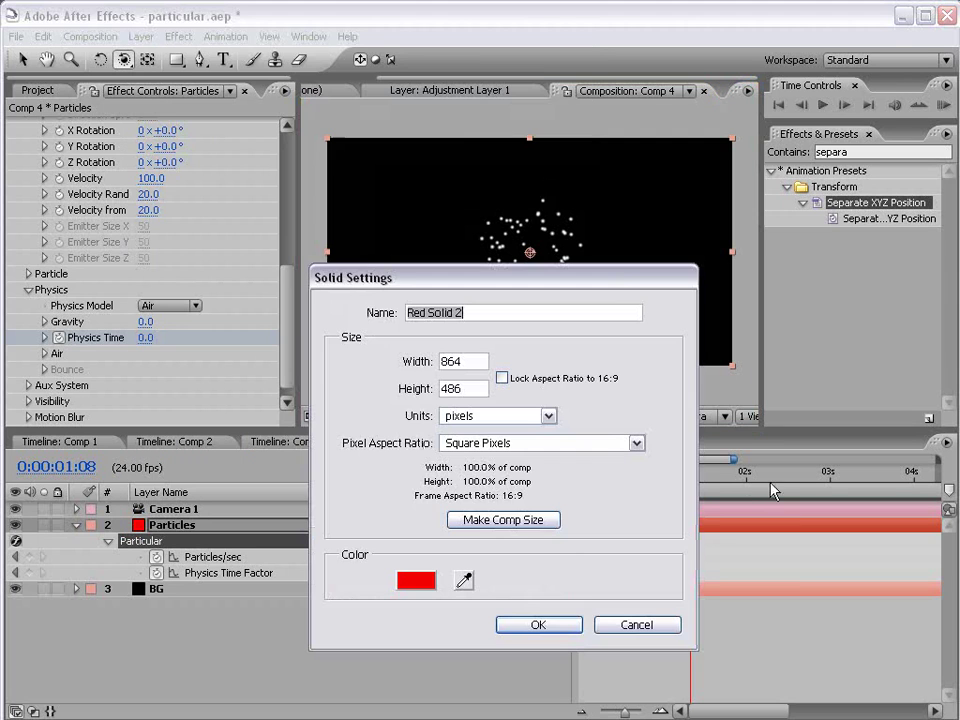
left_click(536, 622)
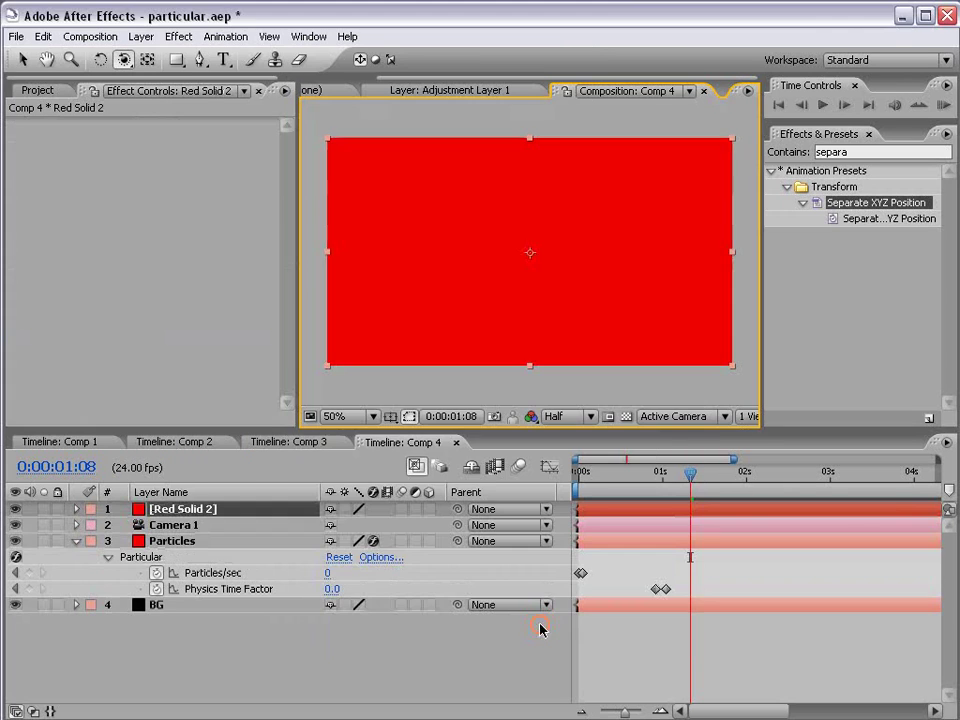
Step: Apply Trapcode Particular to Red Solid 2 with the t_ExplodeOut animation preset and solo the layer
left_click(178, 36)
mouse_move(248, 656)
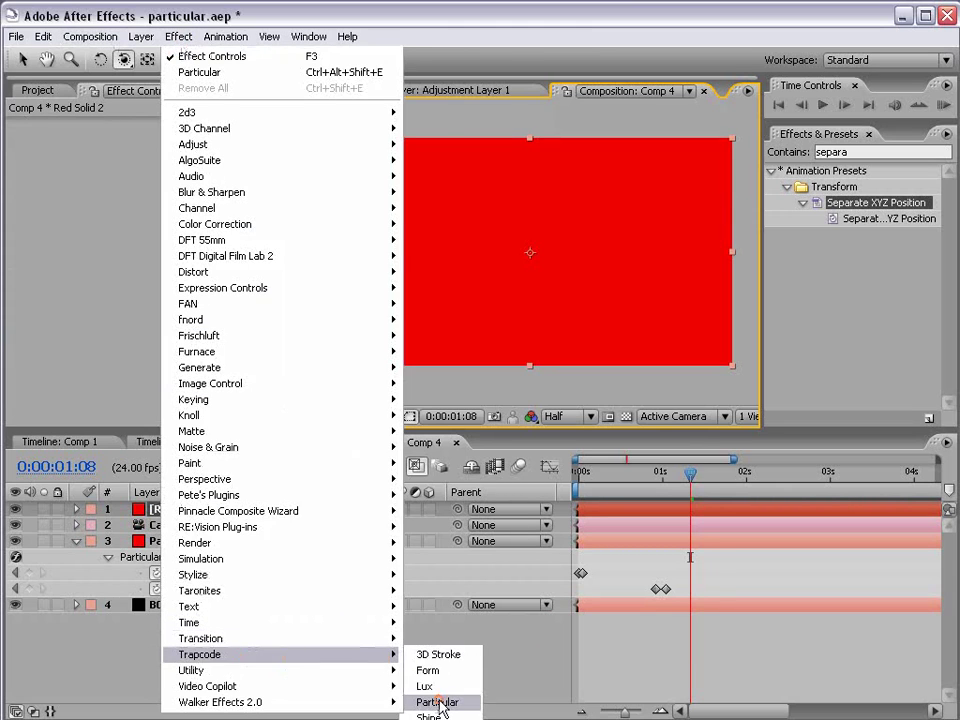
left_click(432, 698)
left_click(166, 139)
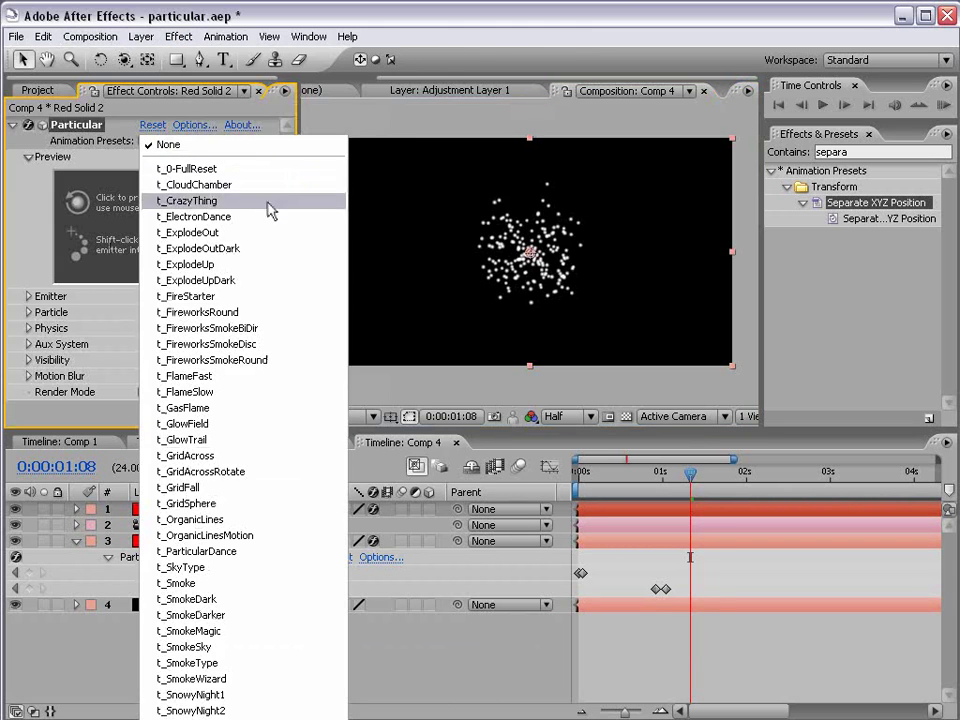
left_click(199, 234)
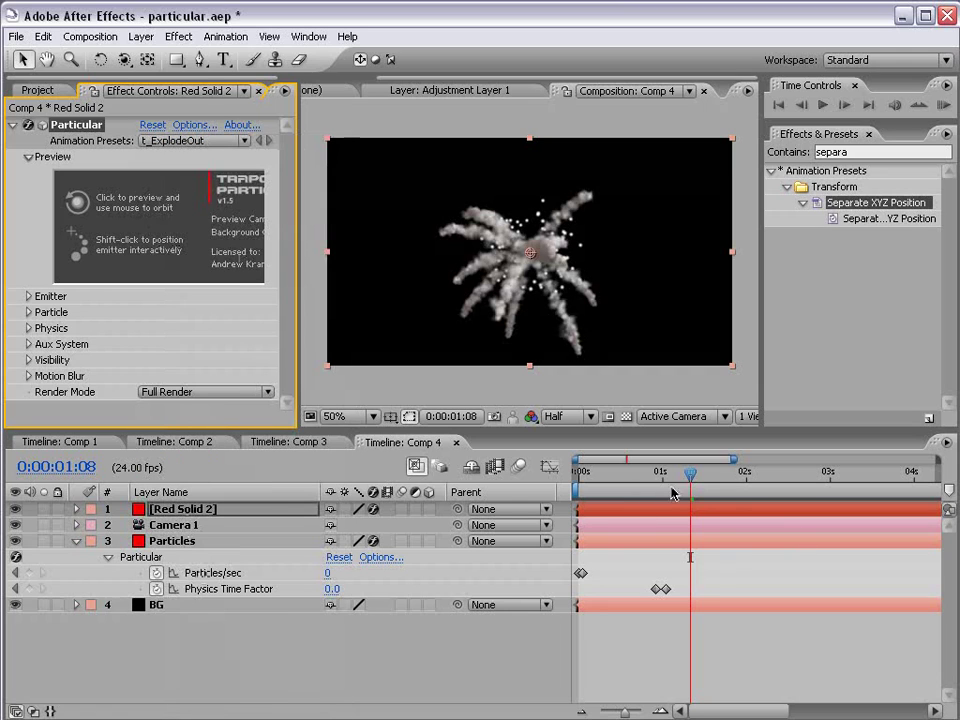
left_click(44, 509)
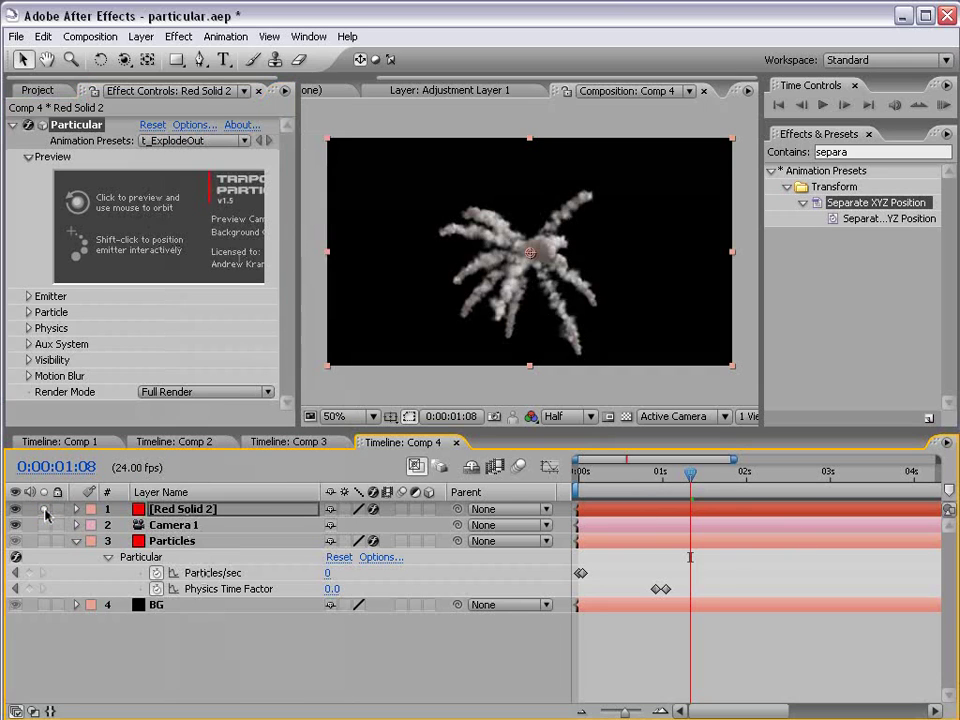
Step: Preview the explosion, start keyframing Red Solid 2's Physics Time Factor at 0:00:00:14, and set it to 0 at 0:00:00:21
left_click_drag(630, 493, 823, 500)
key("space")
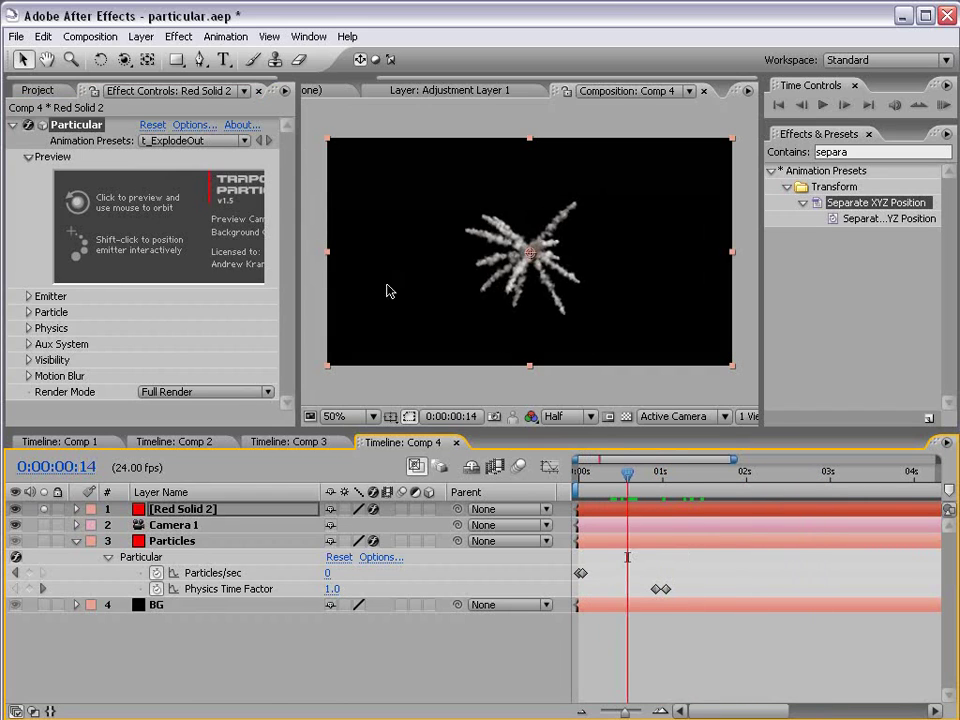
left_click(28, 328)
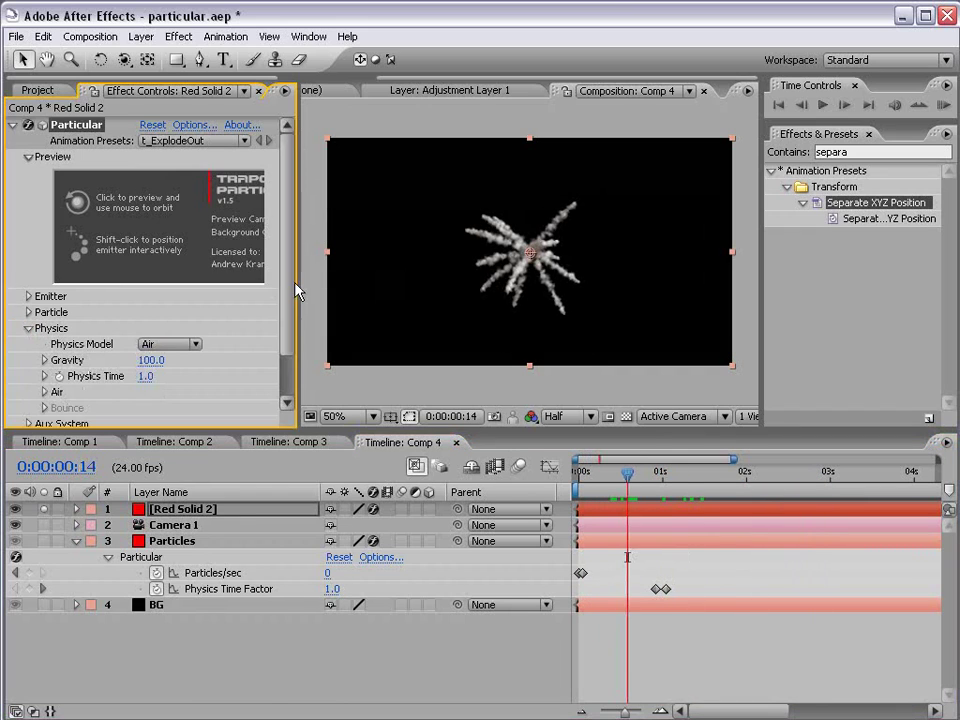
left_click_drag(288, 292, 293, 357)
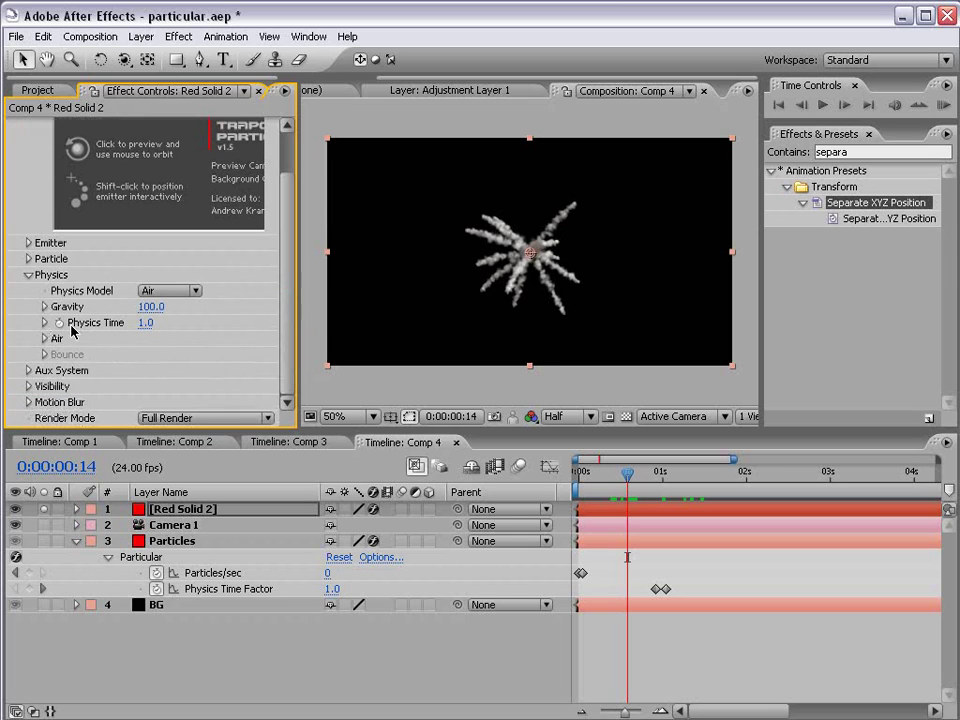
left_click(59, 323)
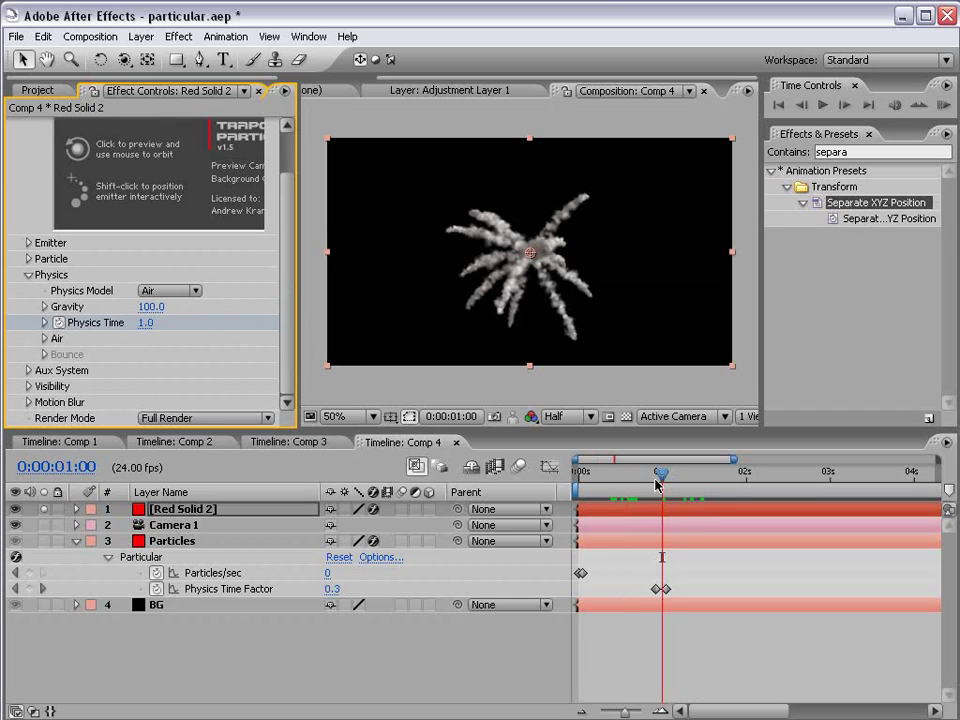
left_click_drag(659, 483, 652, 483)
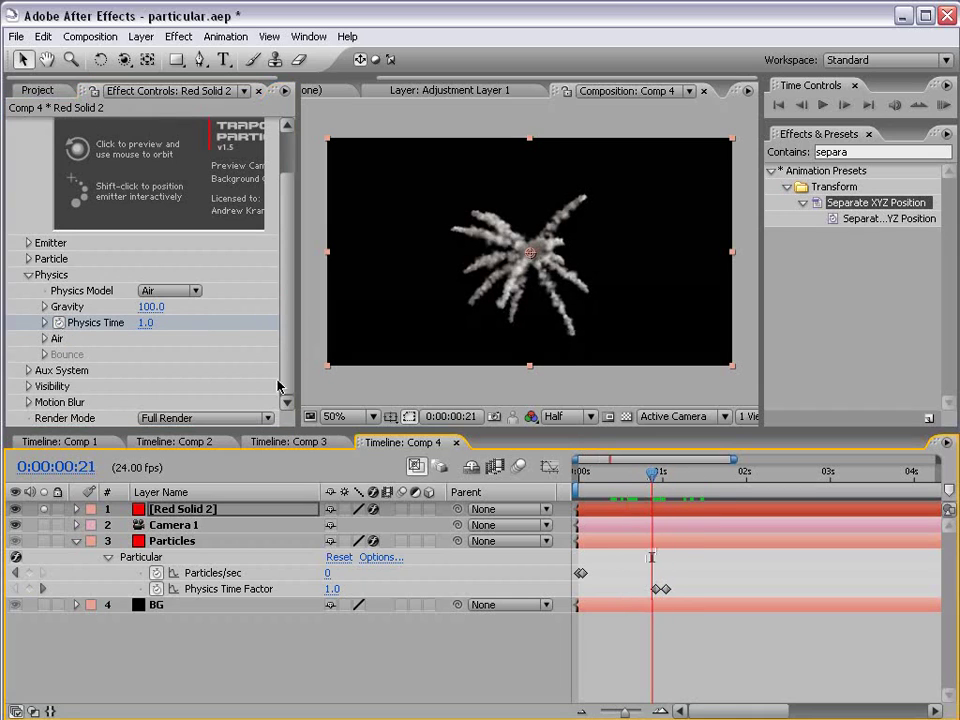
left_click(147, 323)
type("0")
key("Return")
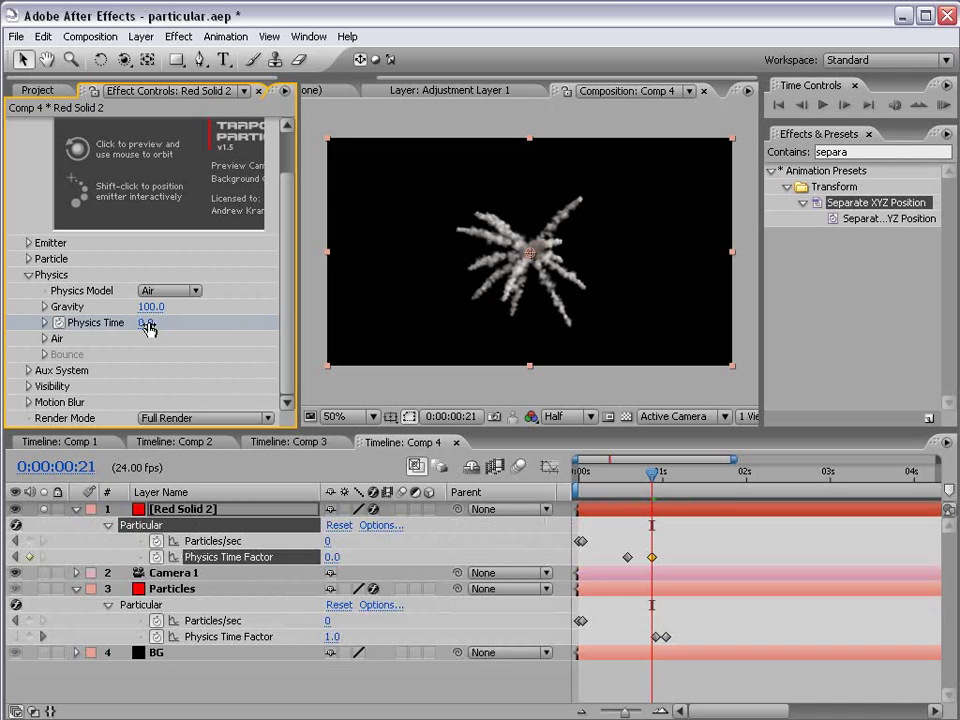
Step: Hold Red Solid 2's Physics Time Factor at 0 with a keyframe at 0:00:02:04 and set it to 1 at 0:00:02:11
left_click_drag(673, 487, 760, 484)
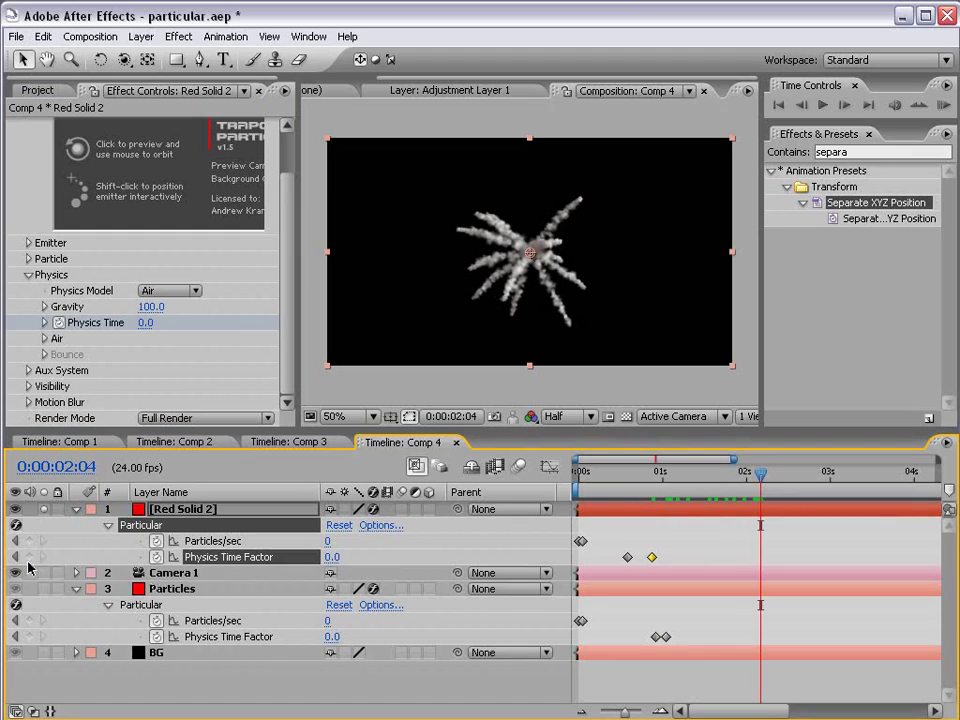
left_click(29, 557)
left_click_drag(766, 474, 786, 474)
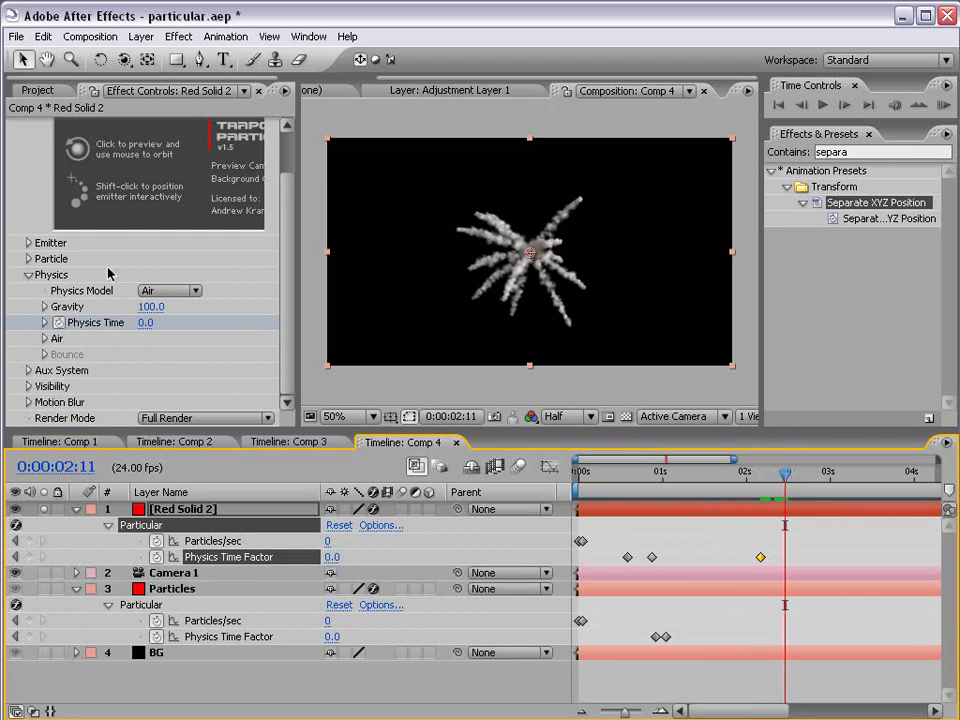
left_click(143, 322)
type("1")
key("Return")
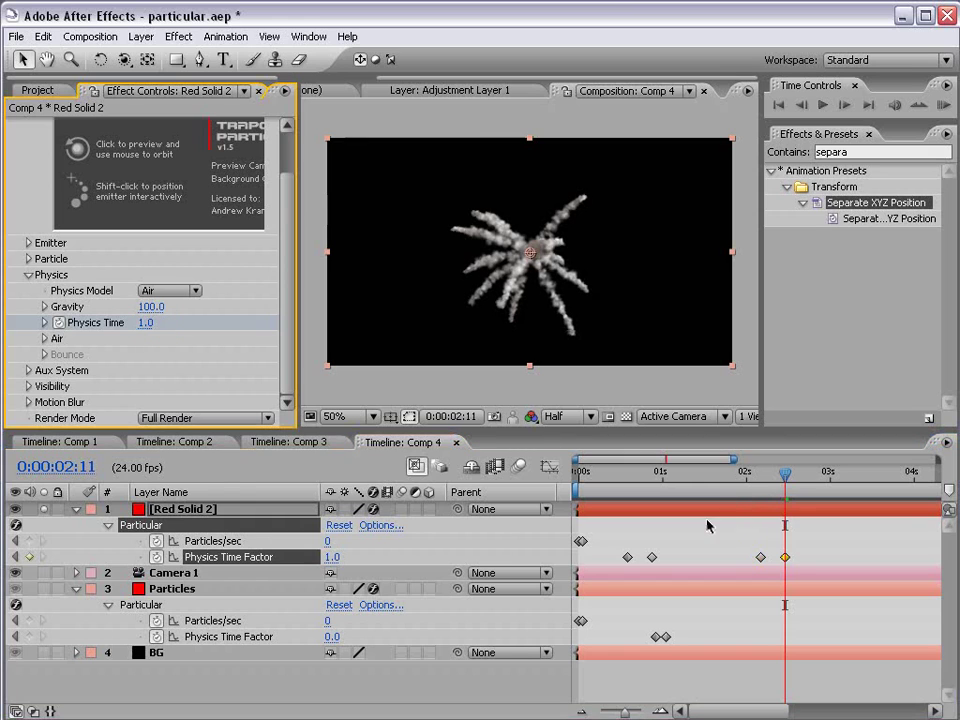
left_click(707, 523)
Step: Keyframe Camera 1's Point of Interest and Position, and place both keyframes at 0:00:00:21
left_click_drag(600, 478, 628, 535)
left_click(172, 573)
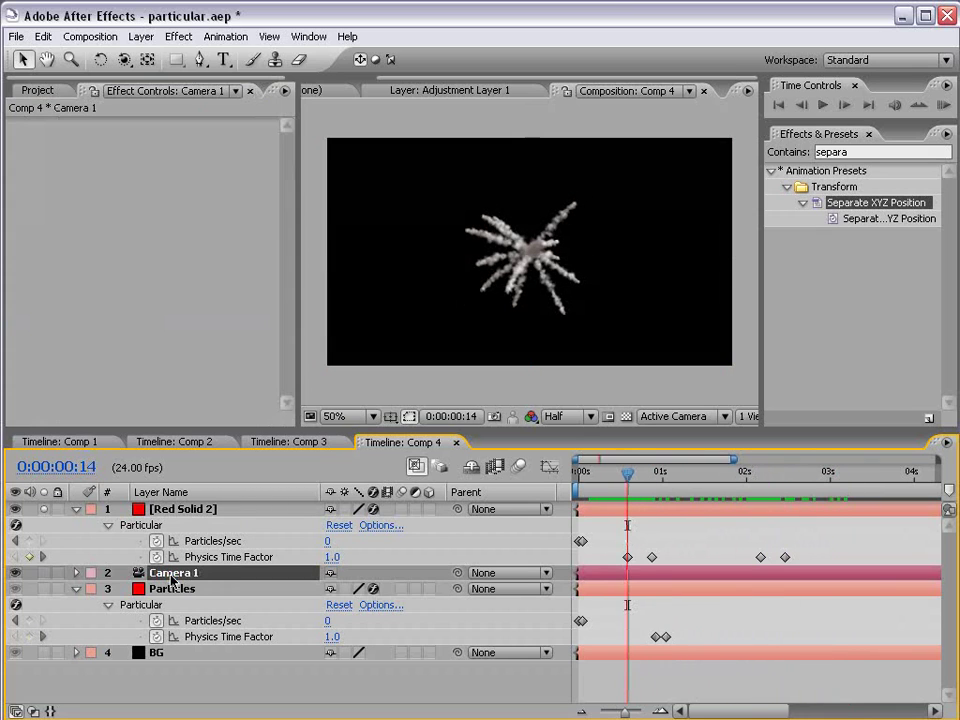
key("p")
key("shift+a")
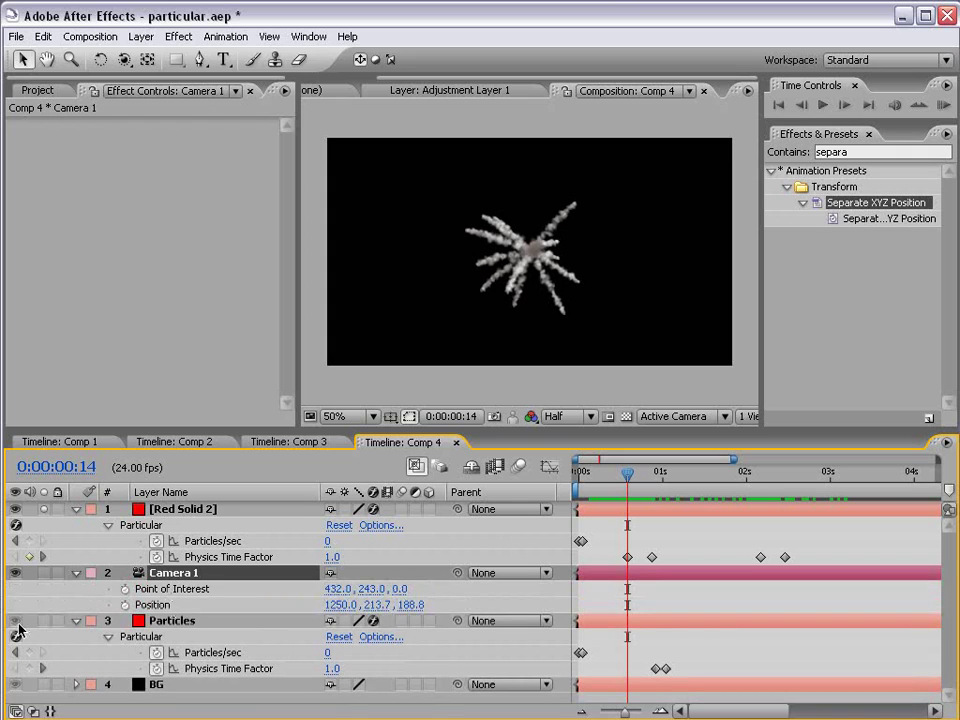
left_click(124, 589)
left_click(124, 605)
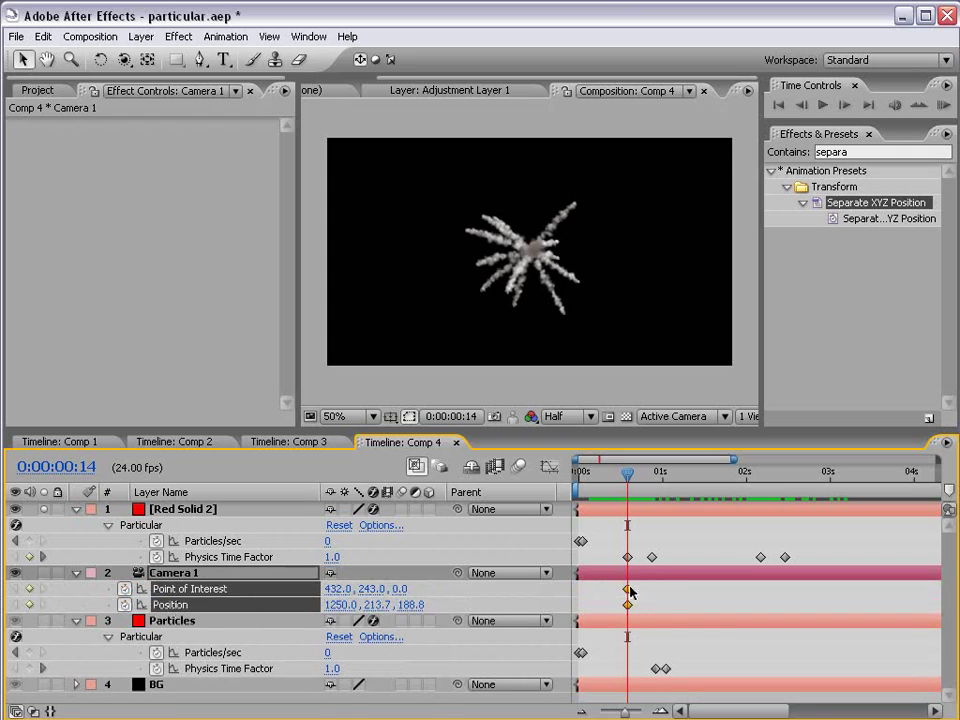
left_click_drag(630, 592, 651, 592)
Step: Orbit the camera to about 166.3, -268.4, 611.1 at 0:00:02:04, Easy Ease its Position keyframes, and preview the move
left_click_drag(670, 478, 761, 484)
key("c")
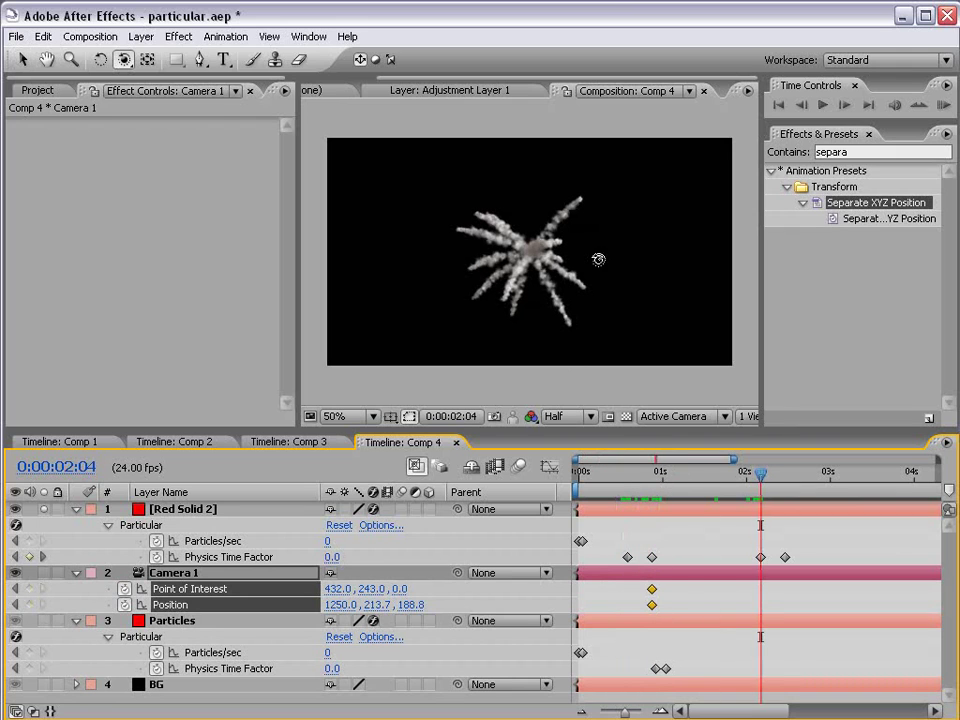
left_click_drag(590, 265, 407, 288)
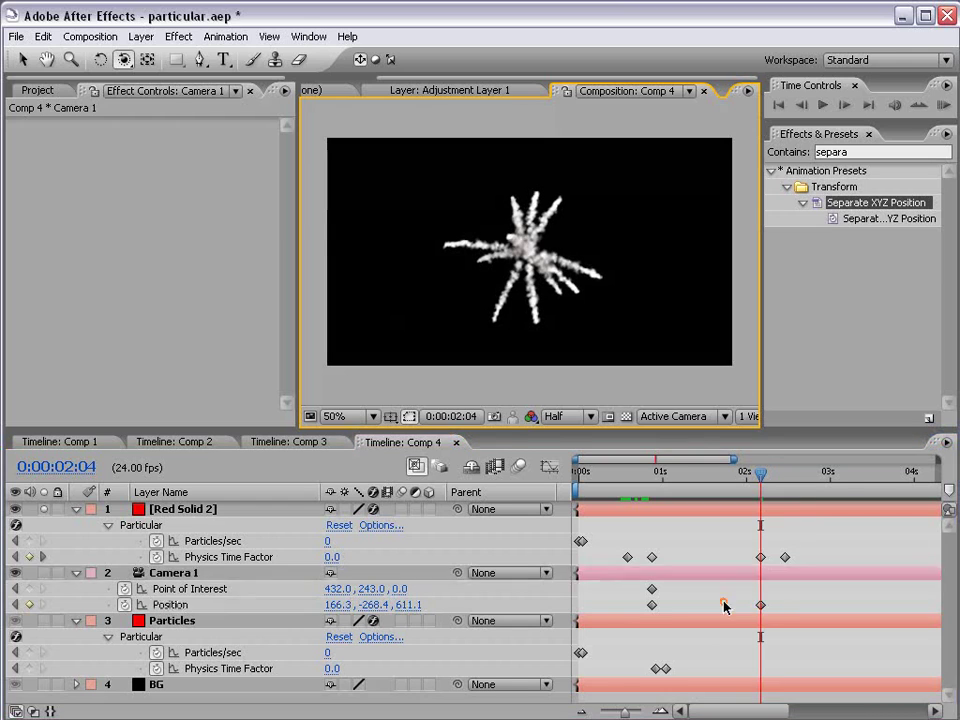
key("F9")
left_click(623, 475)
left_click_drag(623, 475, 613, 475)
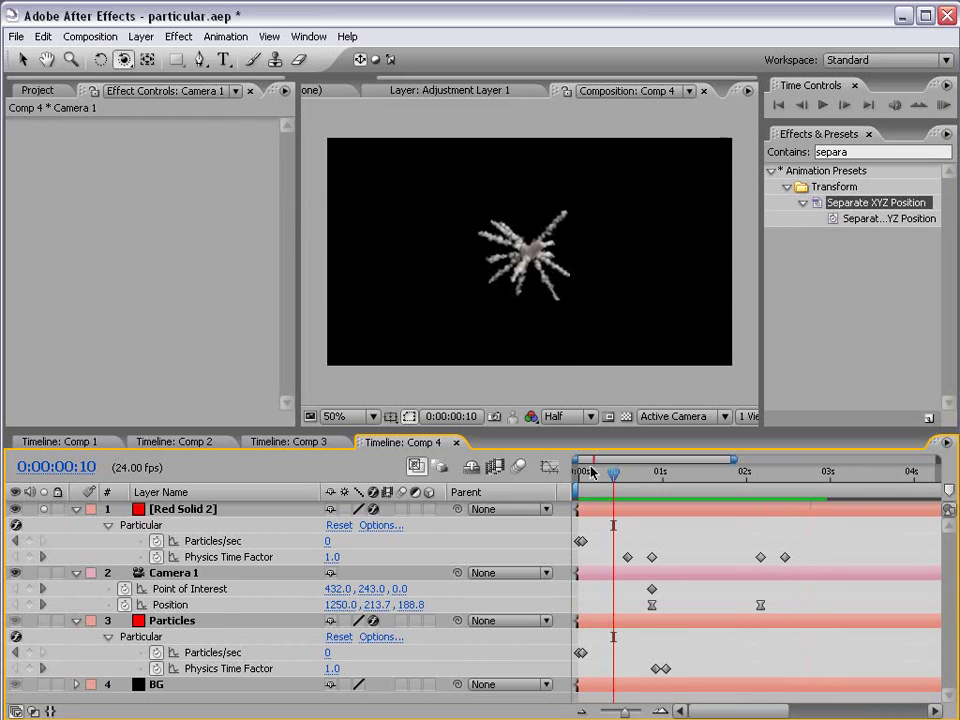
Step: Move the camera's keyframes to 0:00:01:01 and 0:00:02:00, and Easy Ease Red Solid 2's two middle Physics Time Factor keyframes
left_click_drag(668, 578, 665, 605)
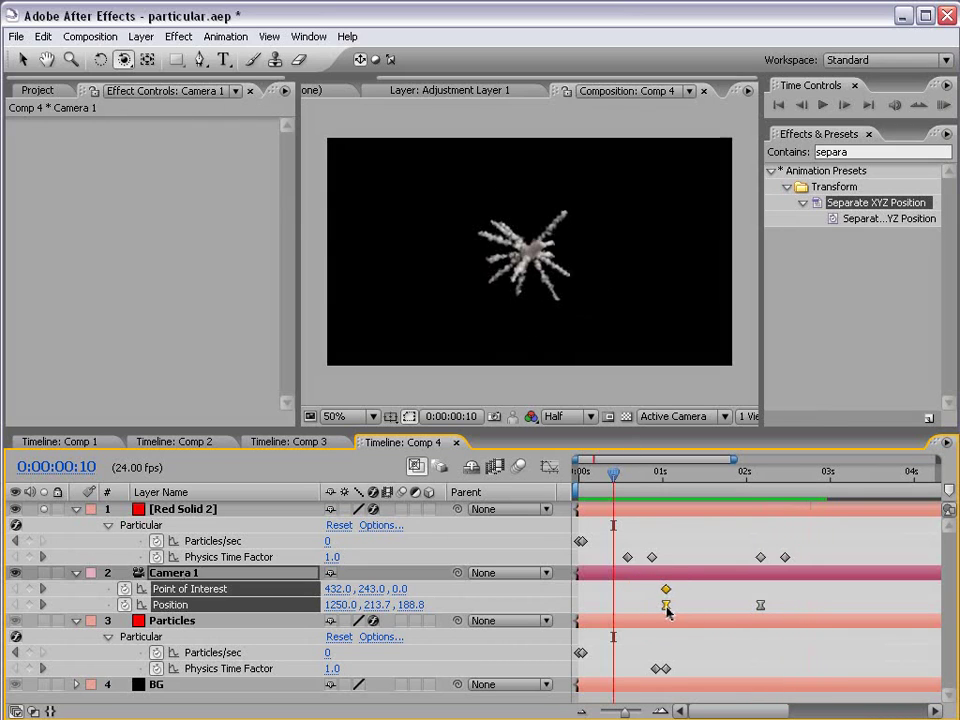
left_click_drag(760, 605, 746, 605)
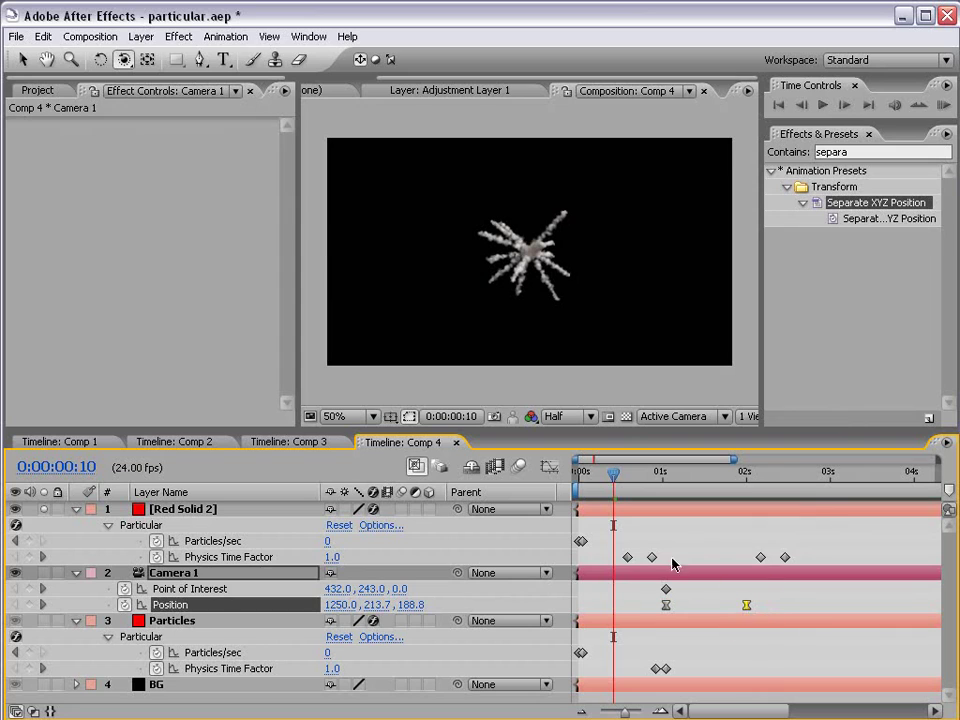
left_click_drag(645, 549, 767, 558)
key("F9")
left_click(778, 598)
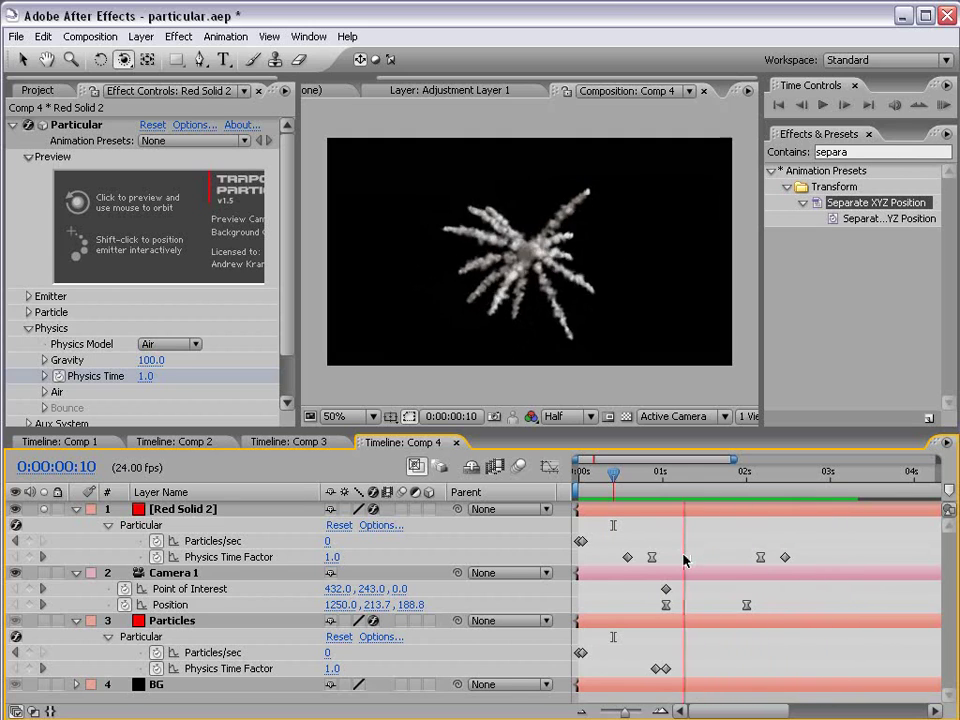
Step: Delete the Red Solid 2 layer and all of Camera 1's Point of Interest and Position keyframes
left_click(75, 510)
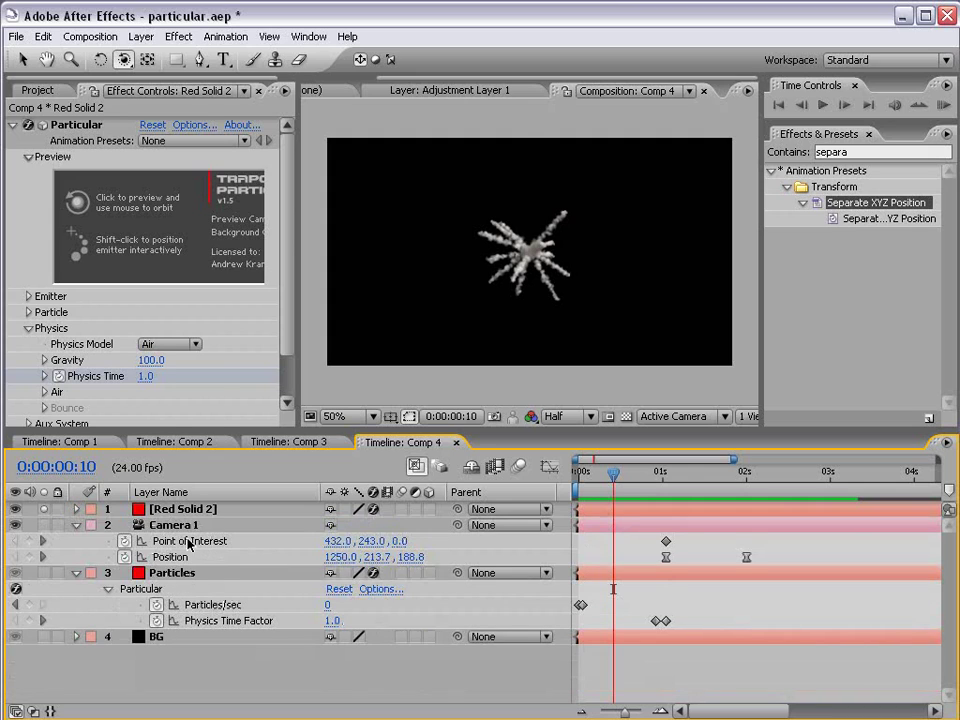
left_click(176, 510)
key("Delete")
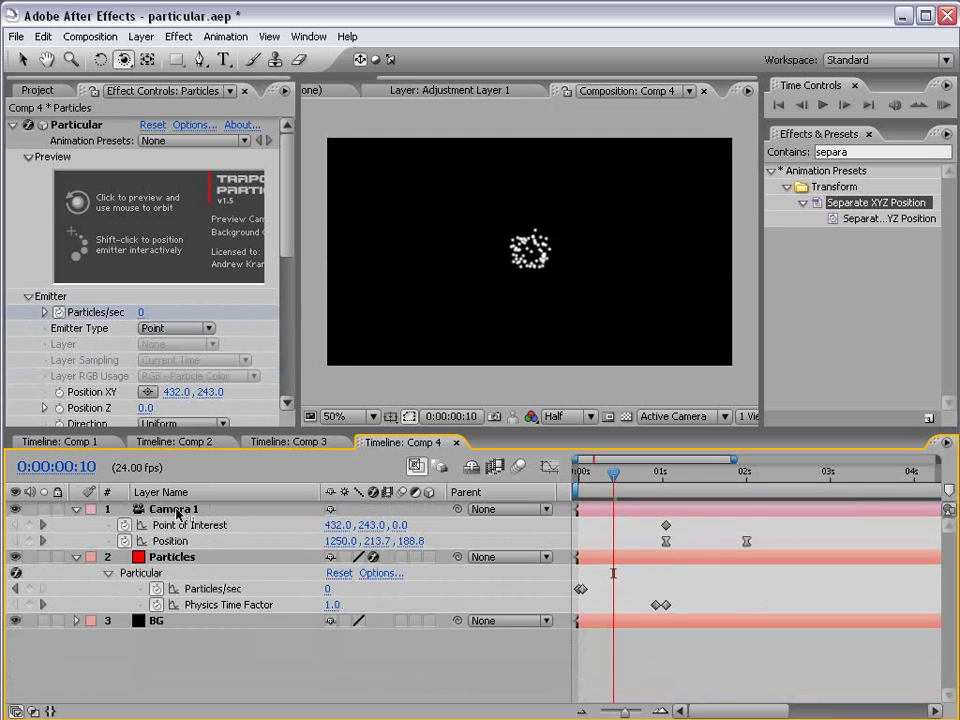
left_click_drag(605, 493, 747, 485)
left_click(746, 541)
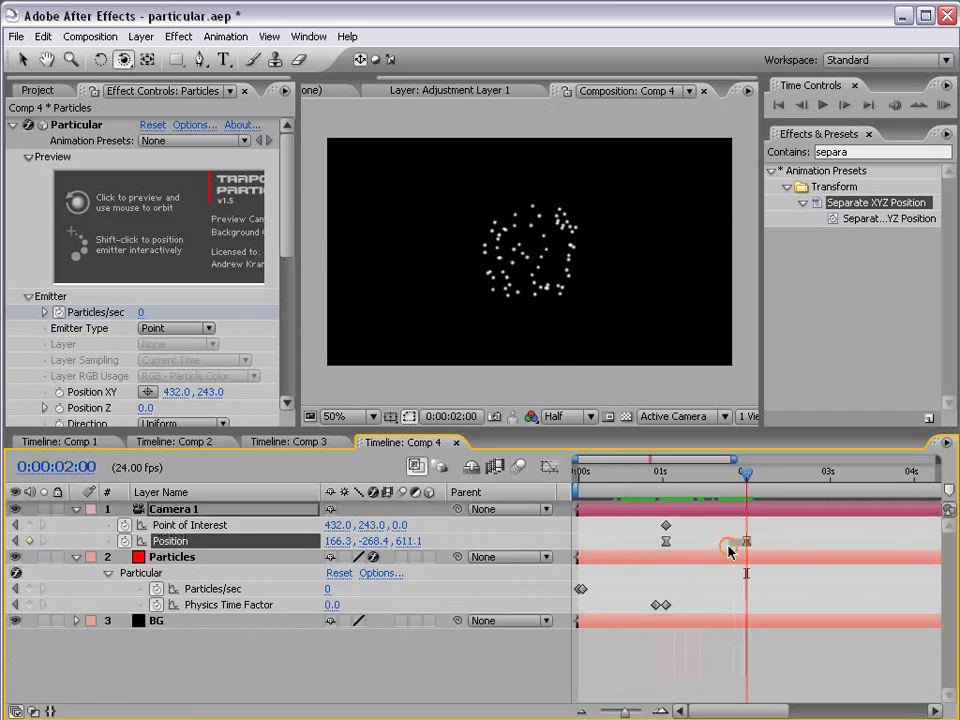
key("Delete")
left_click(666, 525)
key("Delete")
Step: Shift the Particles layer's two Physics Time Factor keyframes to start at 0:00:01:04, and orbit the camera slightly around the burst at 0:00:02:06
left_click_drag(620, 487, 666, 477)
mouse_move(664, 600)
left_mouse_down()
mouse_move(646, 609)
mouse_move(679, 608)
left_mouse_up()
left_click_drag(666, 476, 766, 478)
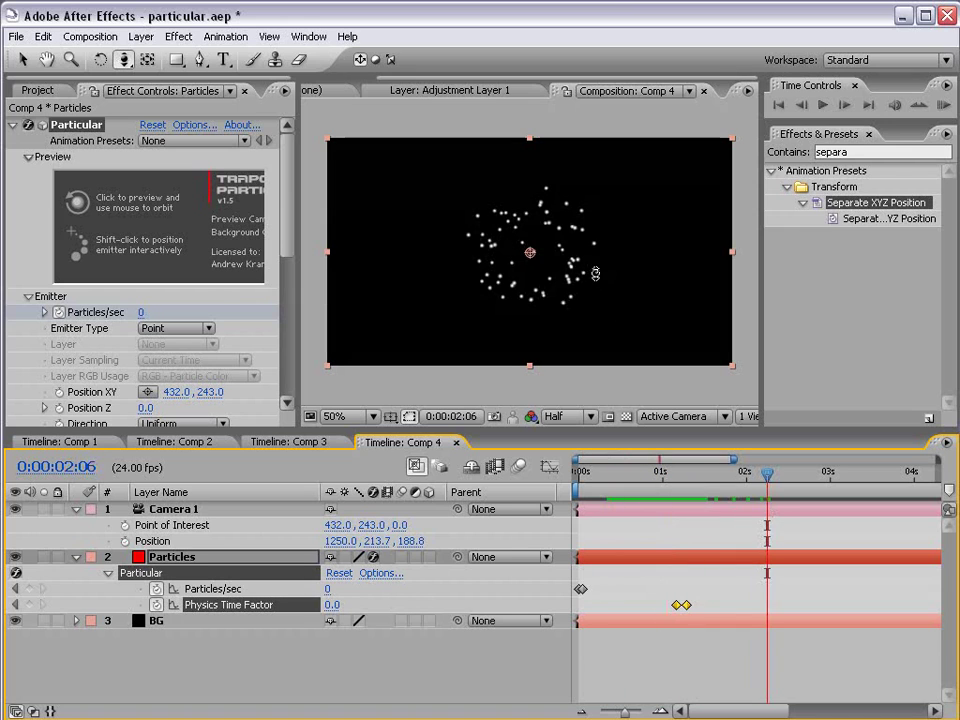
left_click_drag(595, 273, 283, 187)
Step: Set Particular's Aux System on the Particles layer to emit From Main Particles
left_click(28, 211)
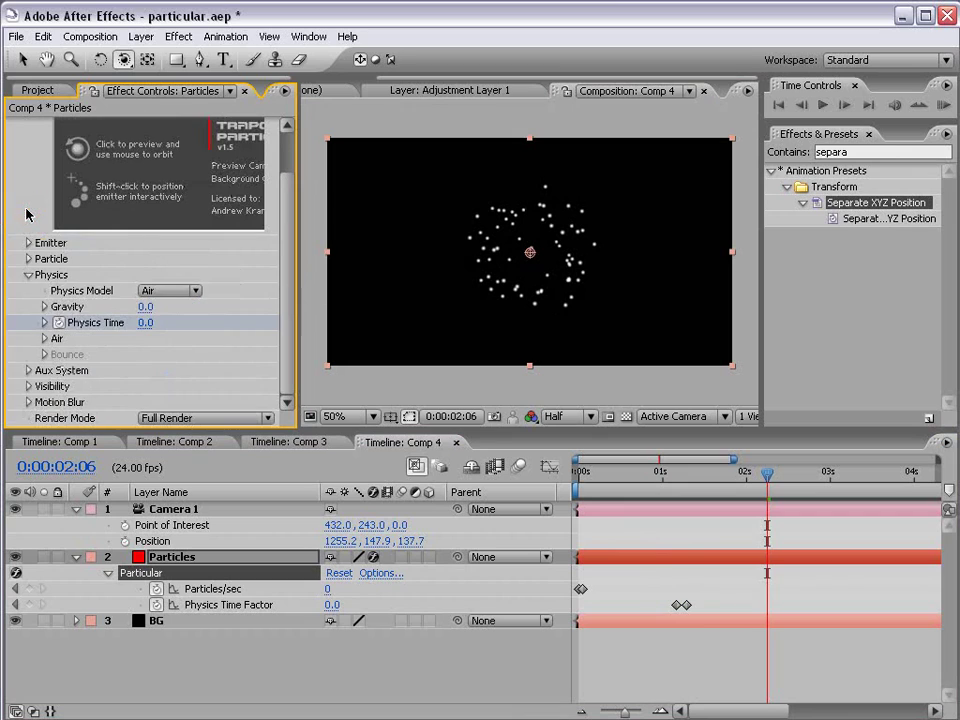
left_click(27, 276)
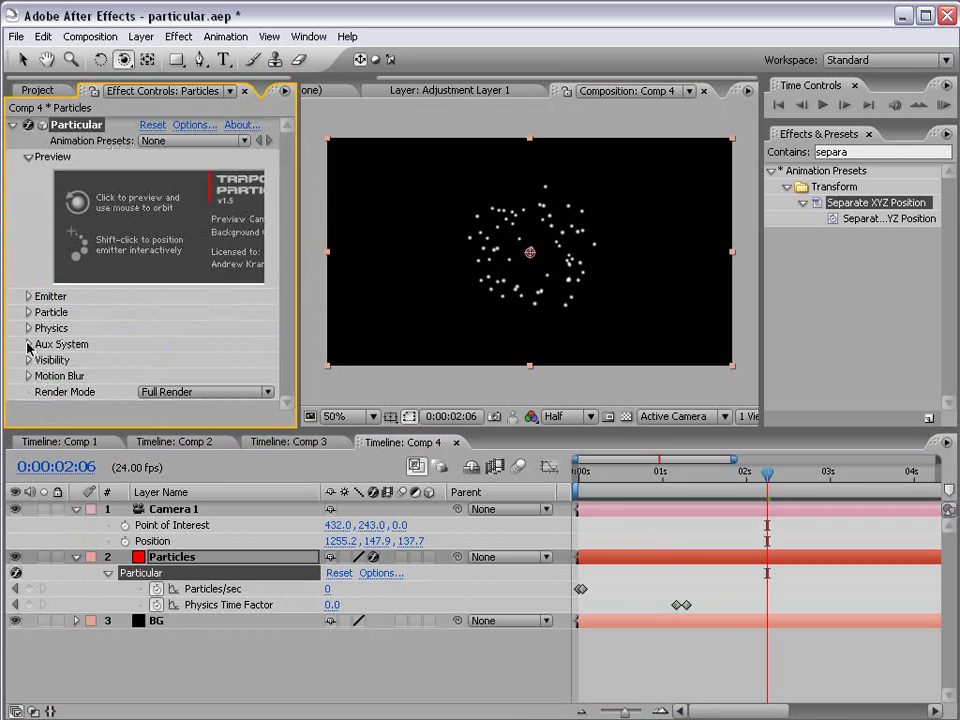
left_click(28, 344)
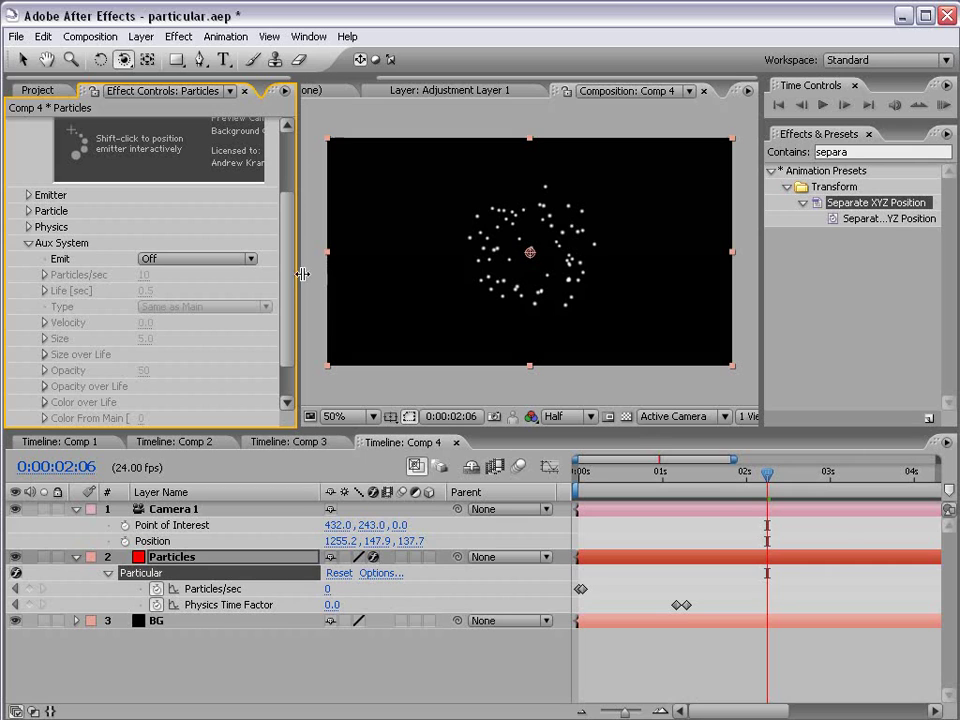
scroll(287, 285, "down", 2)
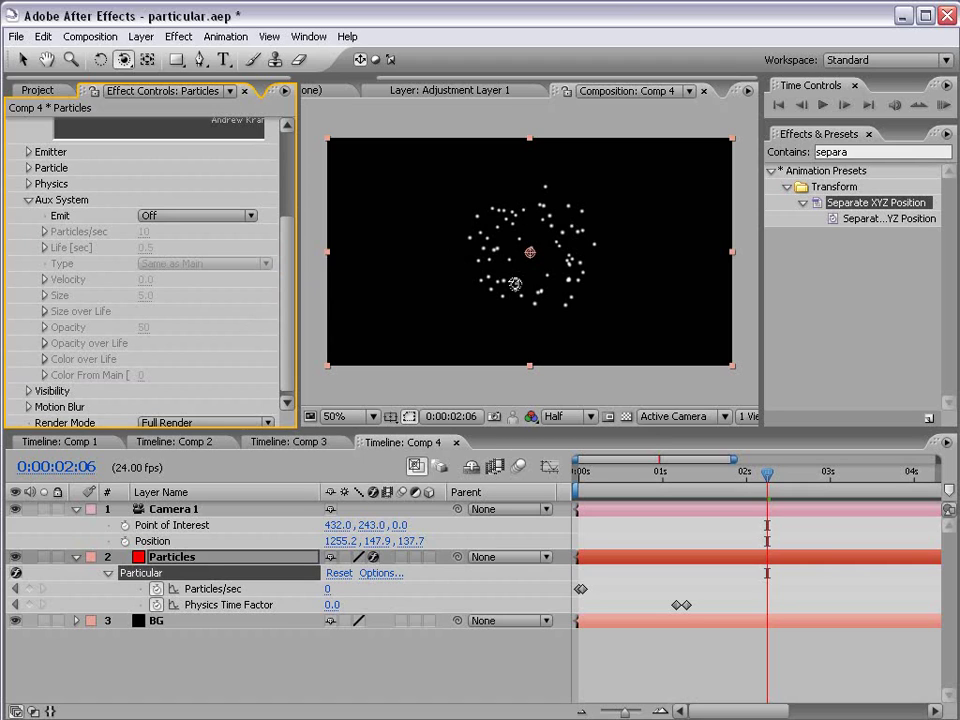
left_click(170, 216)
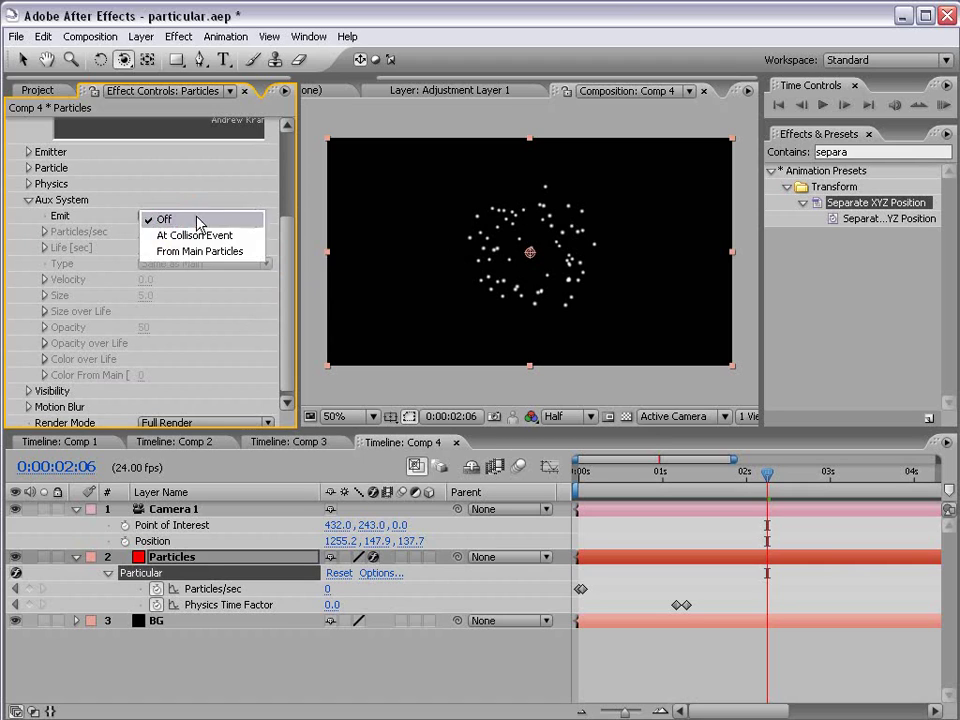
left_click(200, 251)
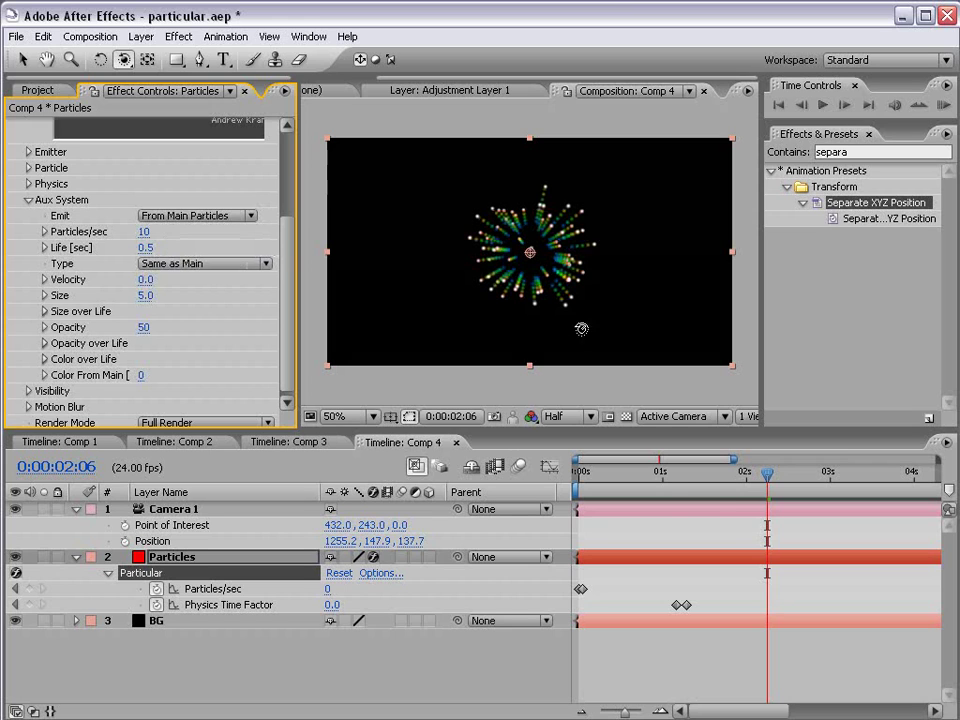
Step: Scrub through the trails to 0:00:01:11, and set the Aux System's Particles/sec to 36 and Life to 1.5 seconds
left_click_drag(668, 491, 617, 511)
left_click_drag(670, 512, 676, 510)
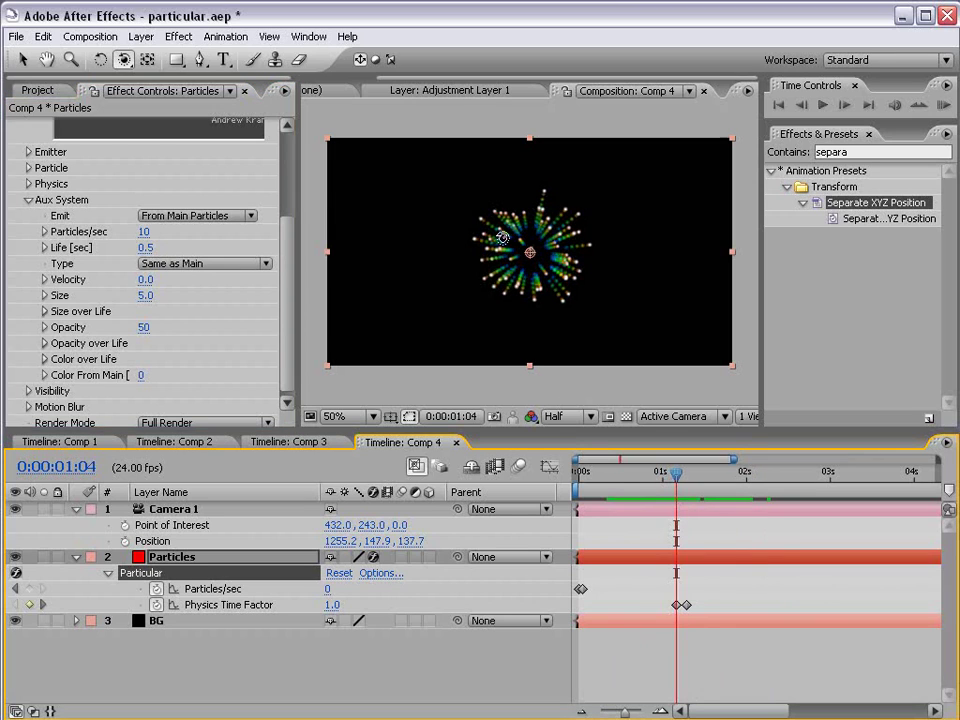
left_click_drag(678, 488, 700, 486)
scroll(150, 230, "down", 1)
left_click_drag(145, 228, 165, 231)
left_click(145, 243)
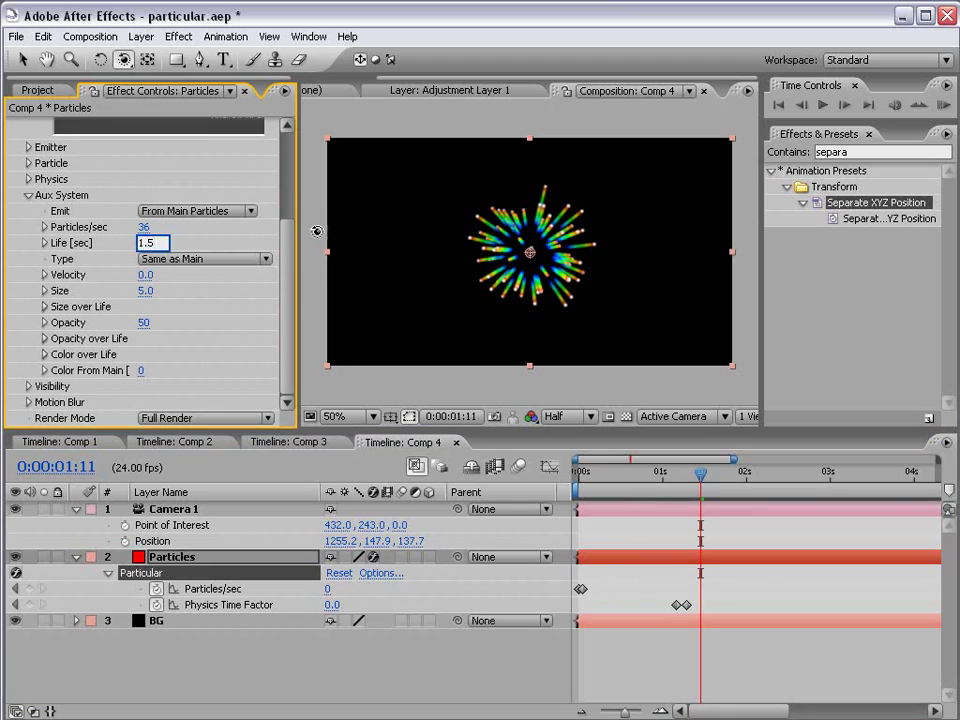
type("1.5")
key("Return")
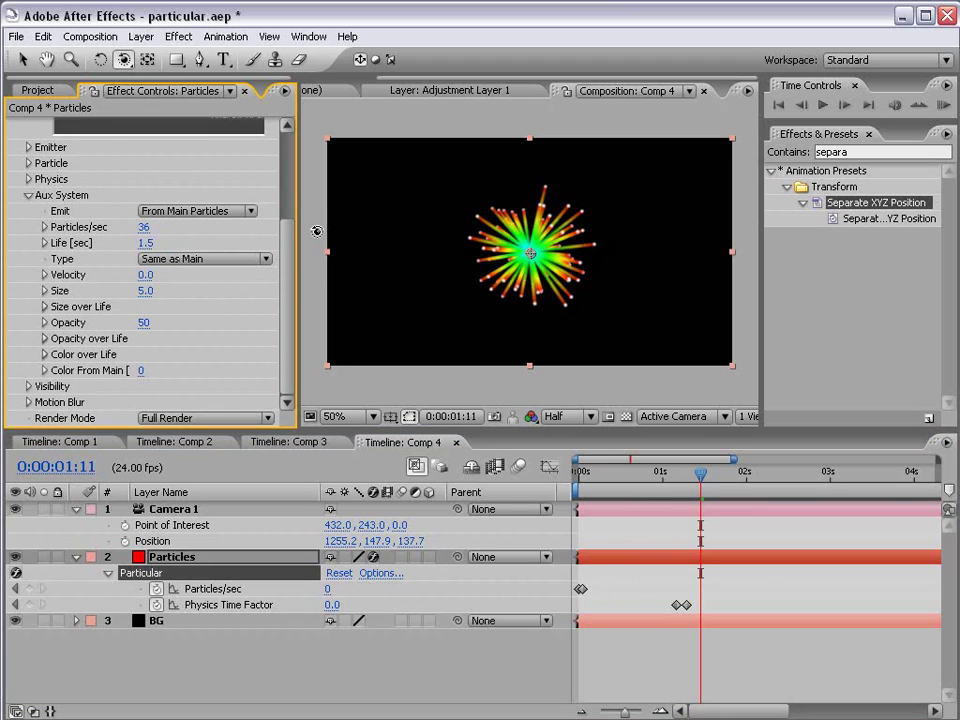
Step: Apply the white-to-black gradient preset to the Aux System's Color over Life, and set its death colour to dark red (RGB 103, 29, 31)
left_click(44, 358)
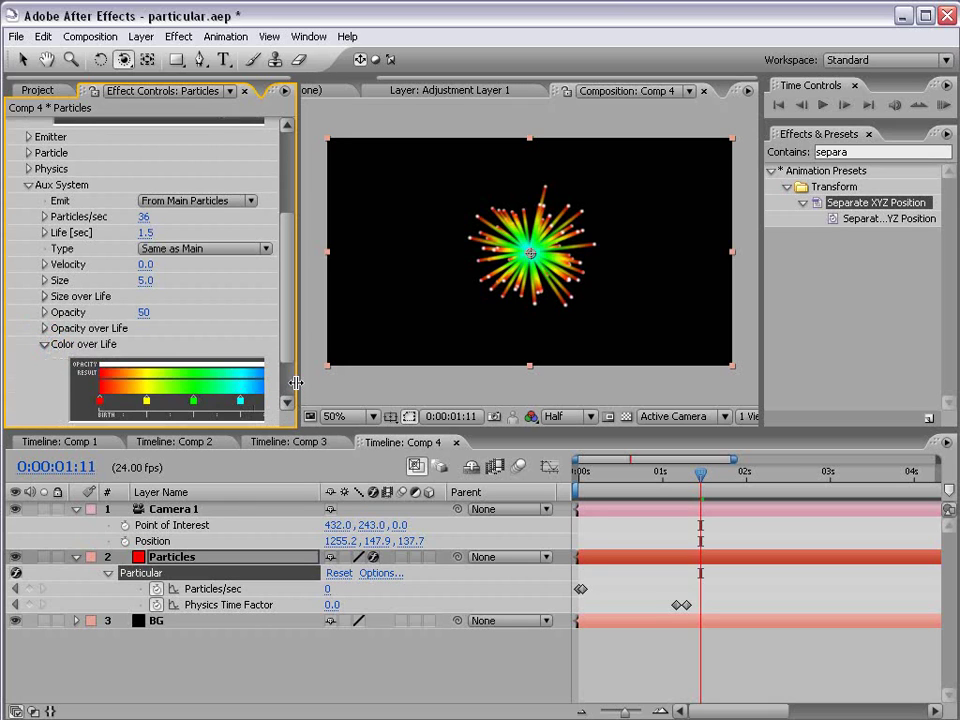
left_click_drag(296, 383, 363, 381)
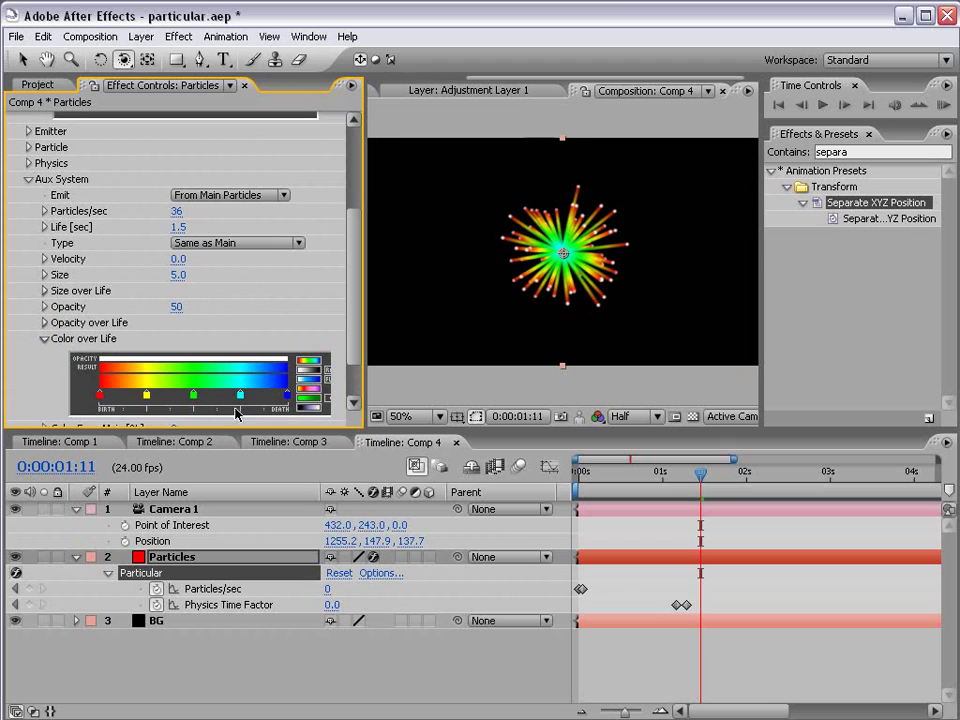
left_click(310, 404)
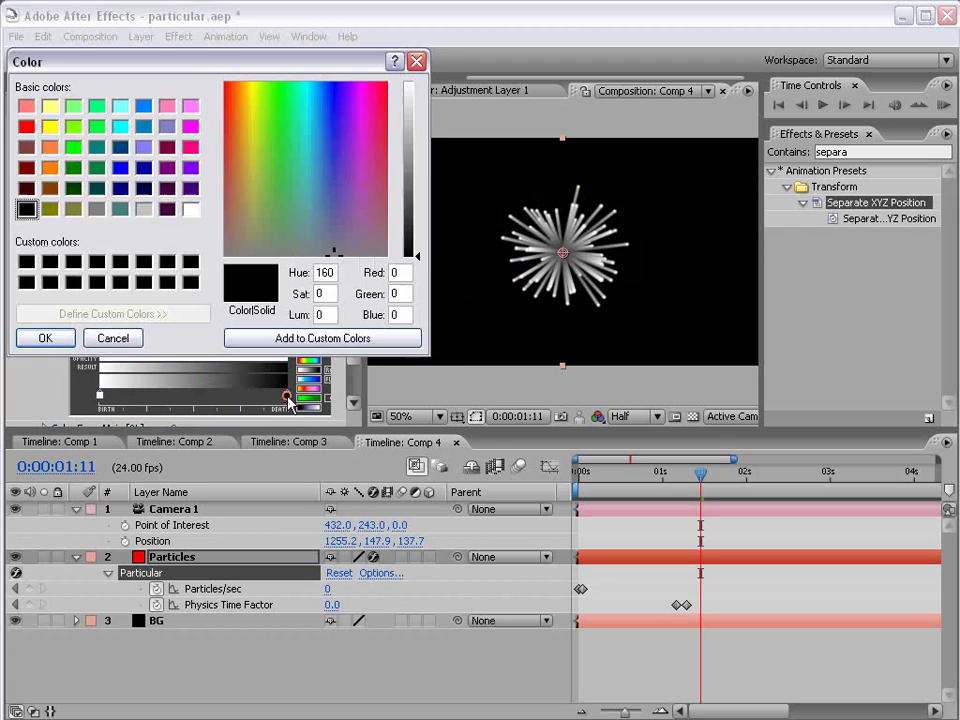
double_click(288, 395)
left_click(383, 155)
left_click_drag(409, 245, 409, 211)
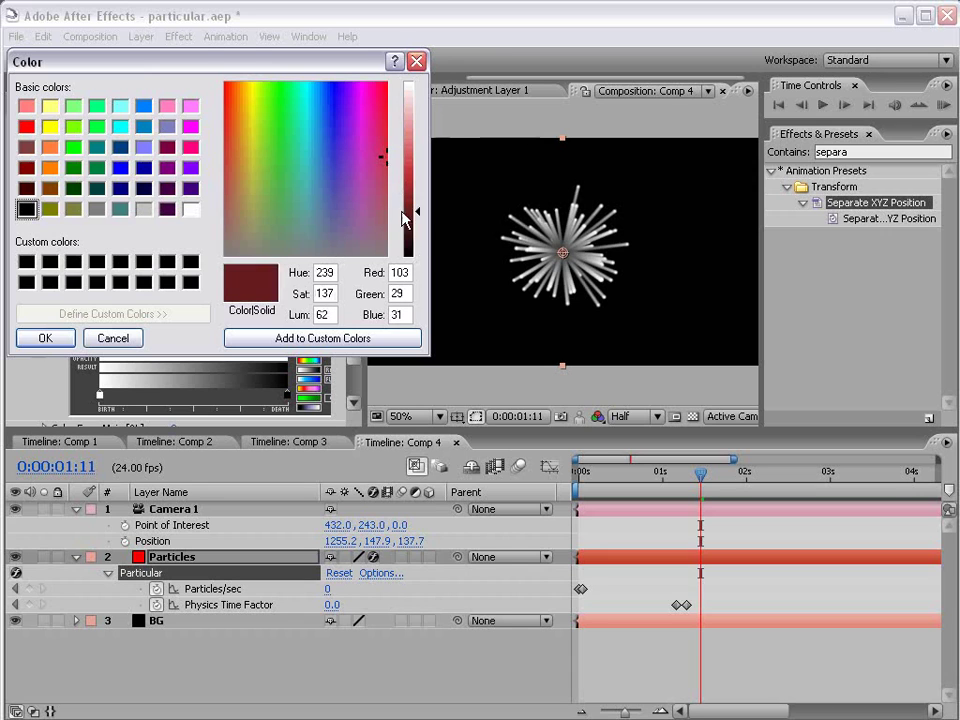
left_click(46, 339)
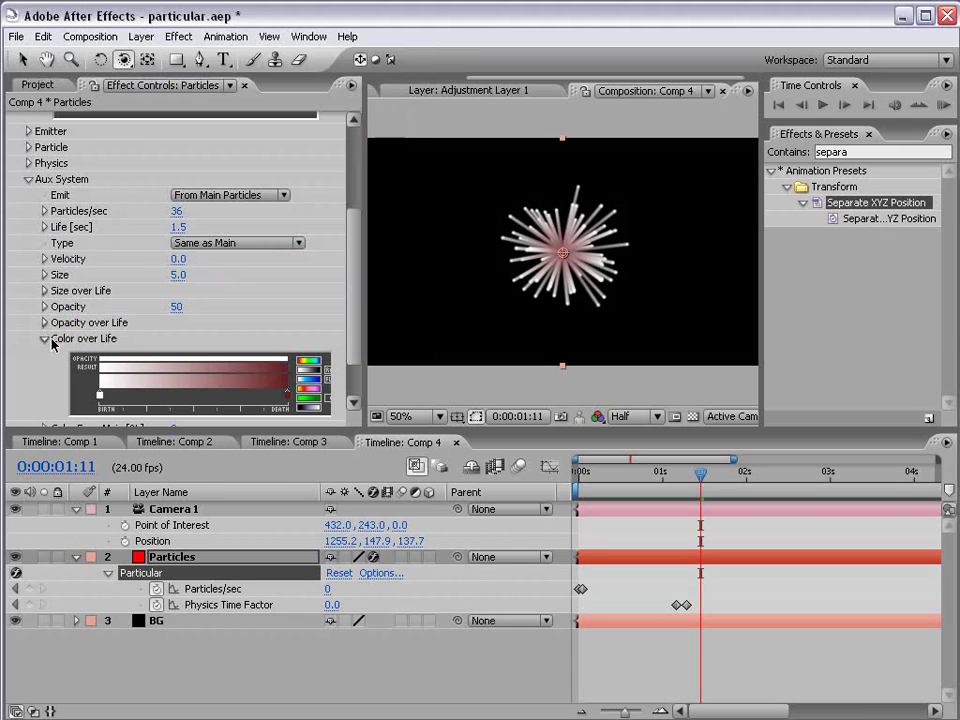
Step: Add a lighter red stop to the Aux System's Color over Life gradient and place it about midway between birth and death
double_click(143, 395)
left_click(387, 121)
left_click(389, 114)
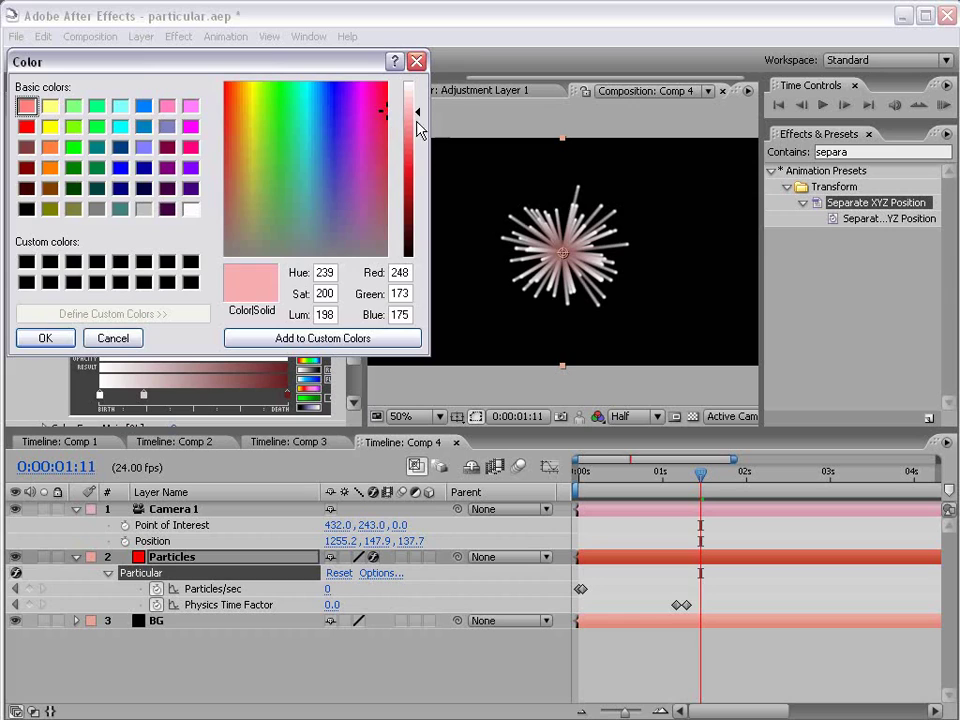
left_click_drag(416, 124, 416, 144)
left_click(45, 338)
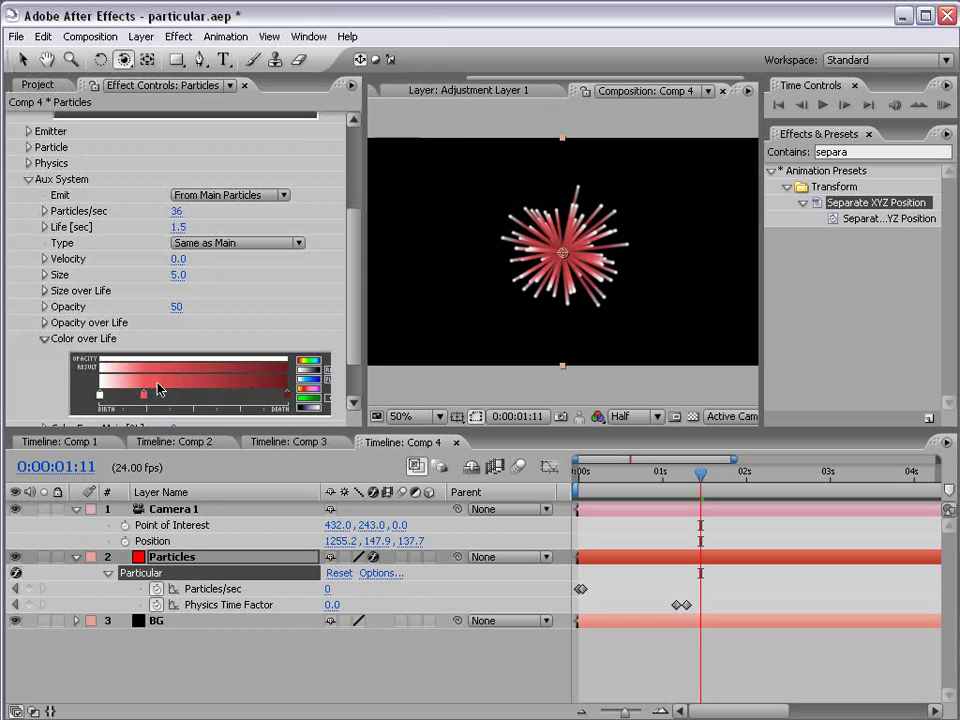
left_click_drag(143, 395, 188, 395)
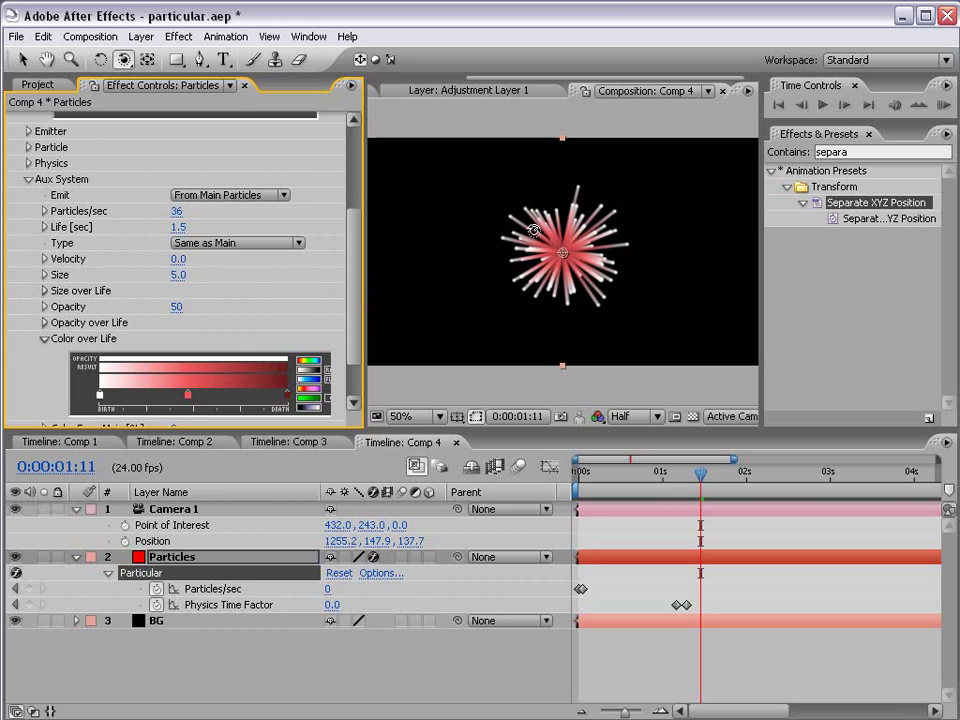
Step: Set the Aux System's Size to 1.5
left_click_drag(508, 236, 452, 272)
key("ctrl+z")
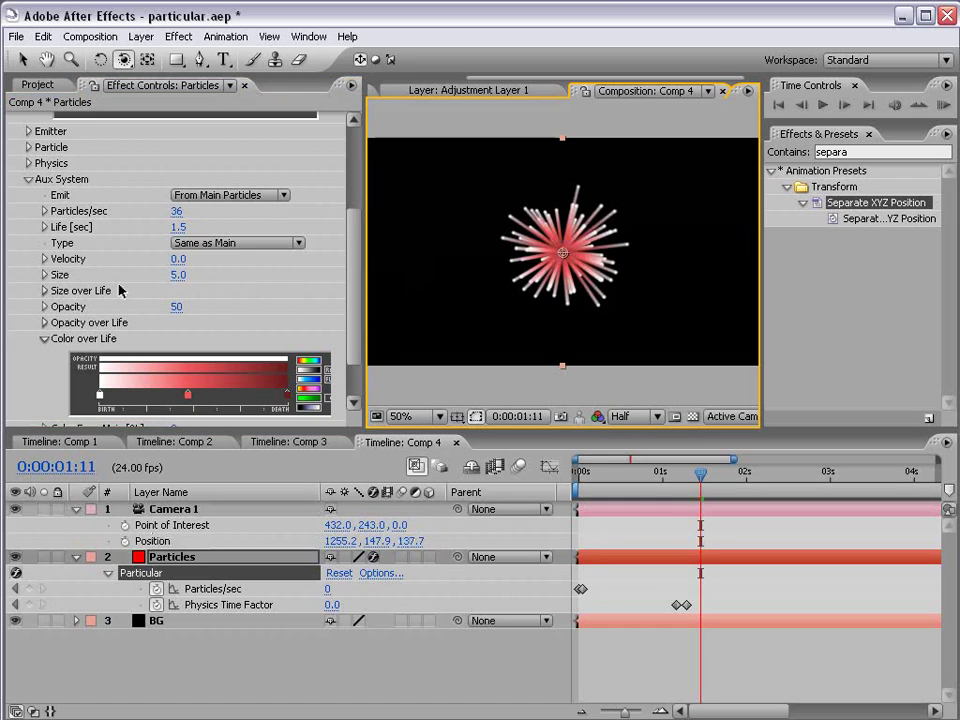
left_click(177, 274)
type("5")
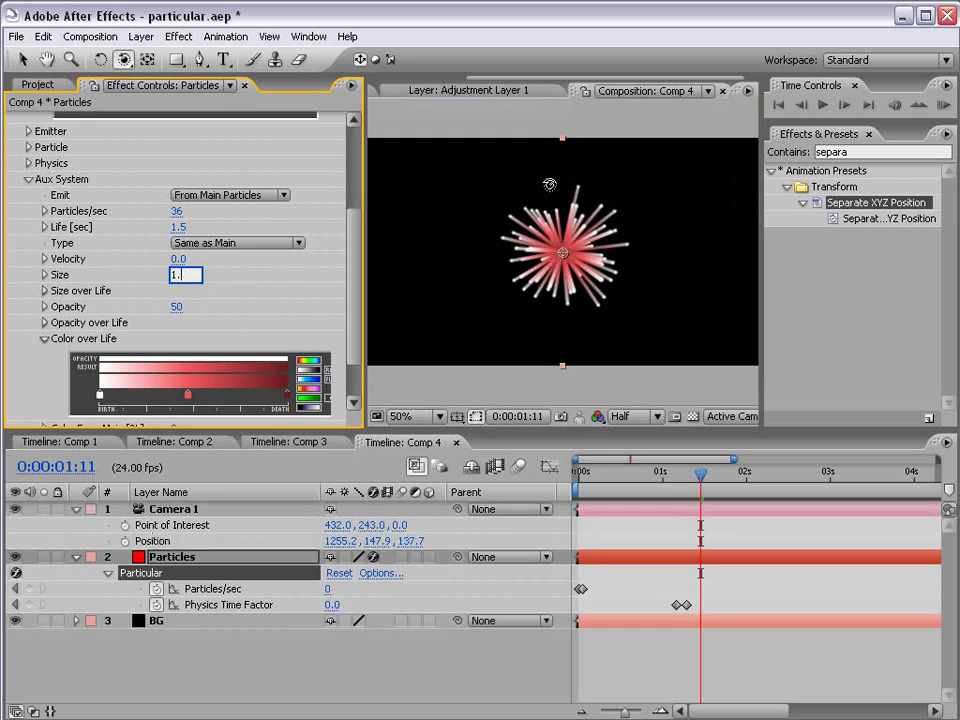
type("5")
key("Return")
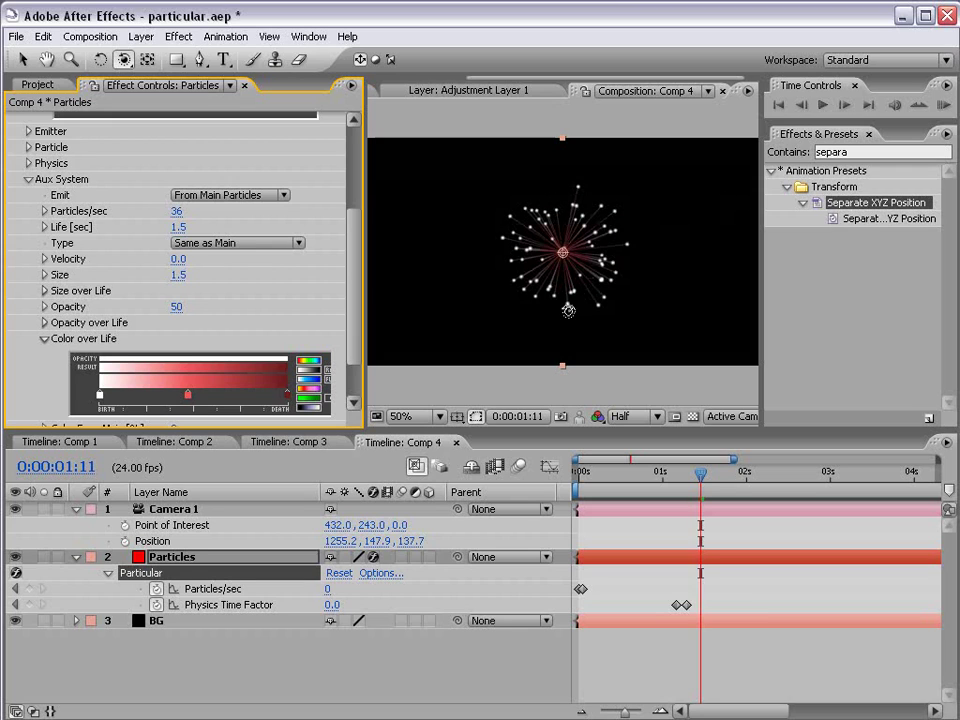
Step: View the composition at 100% and Full resolution, and raise the Aux System's Particles/sec to 62
key("slash")
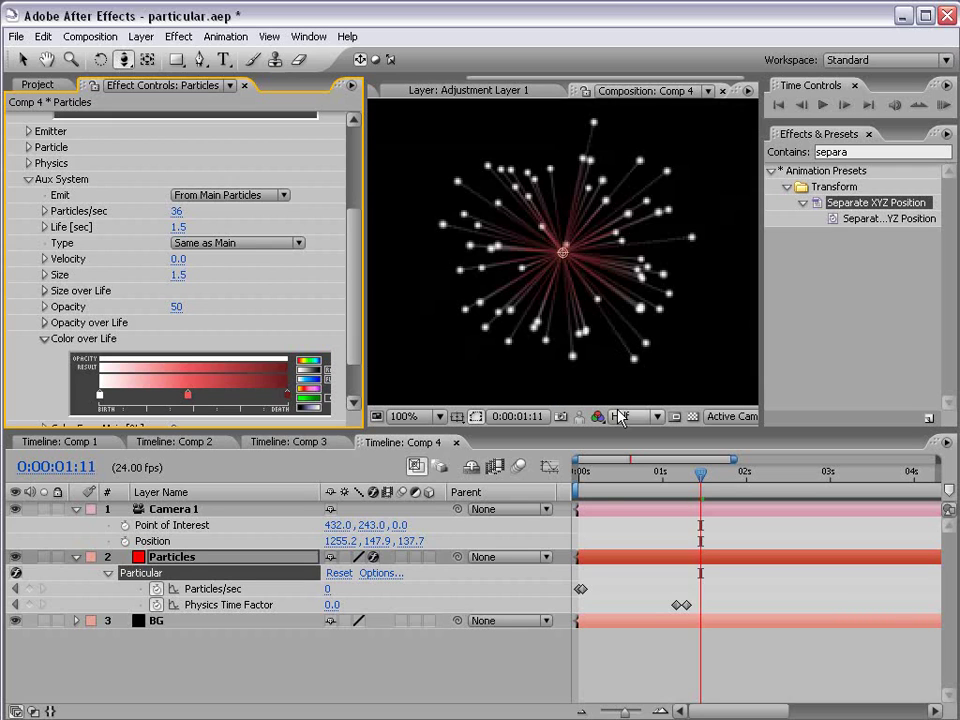
left_click(630, 416)
left_click(634, 431)
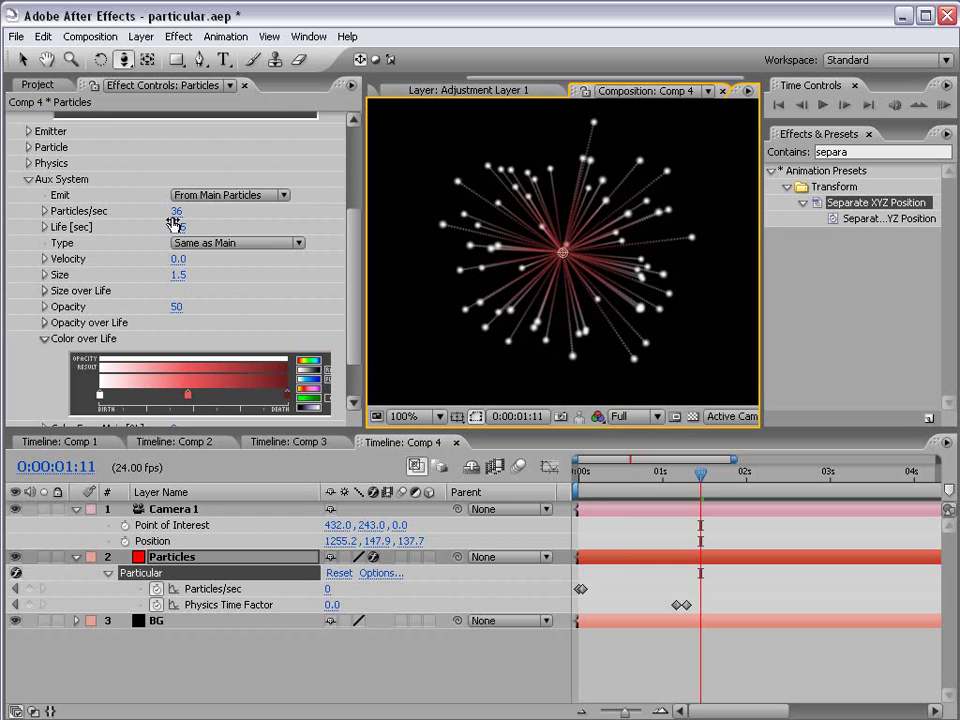
left_click_drag(176, 211, 193, 205)
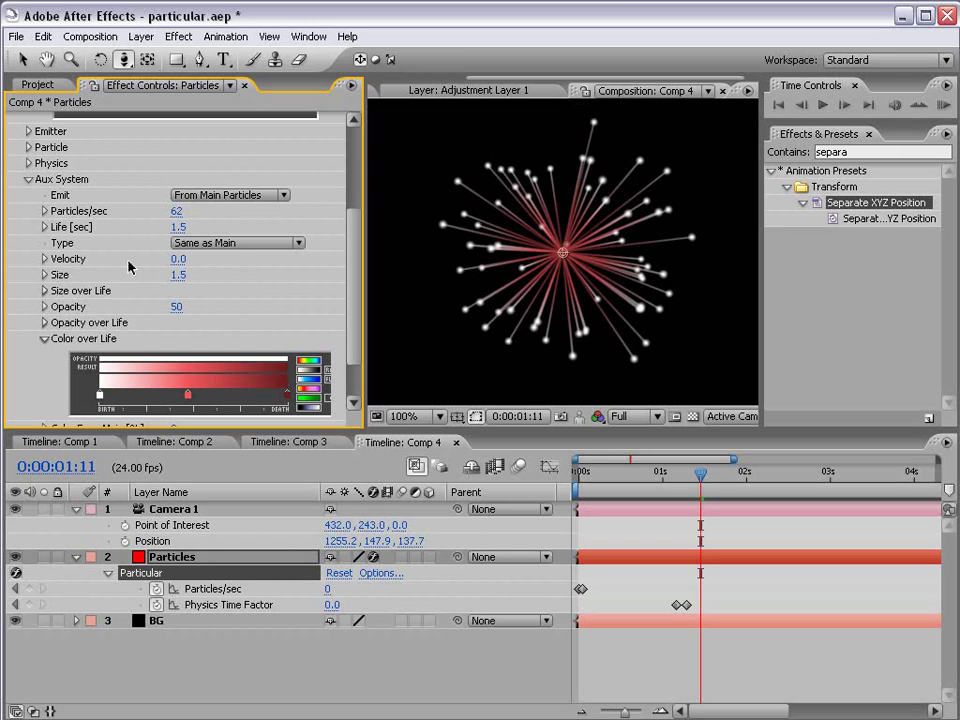
Step: Draw the Aux System's Size over Life curve so it starts at full size and slopes down to a lower level toward death
left_click(45, 291)
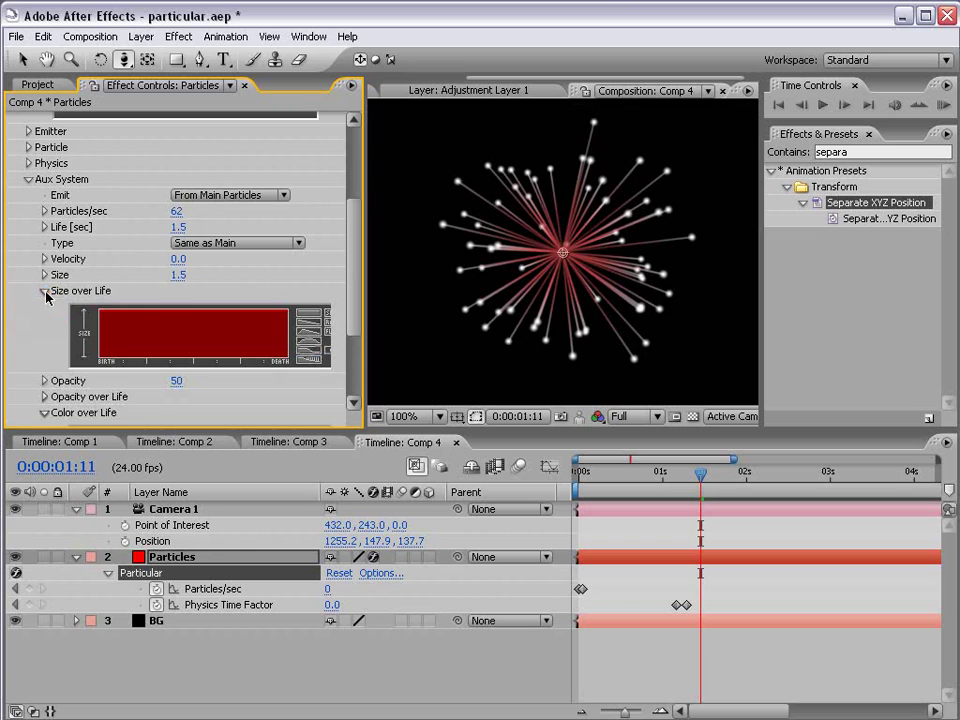
mouse_move(96, 317)
left_mouse_down()
mouse_move(282, 348)
mouse_move(225, 326)
mouse_move(100, 310)
left_mouse_up()
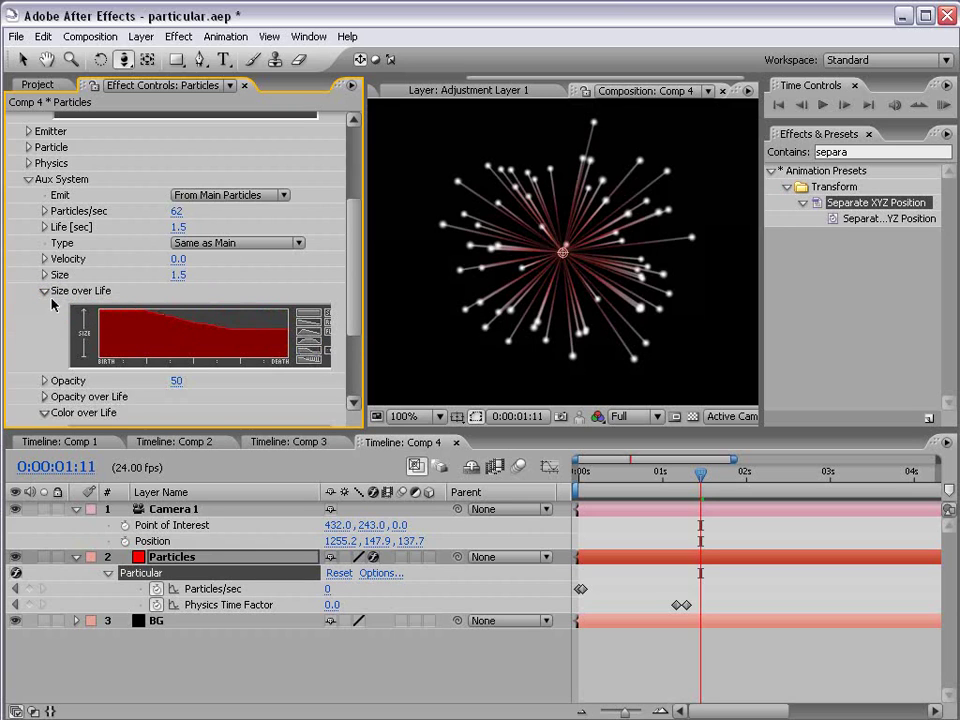
scroll(556, 266, "up", 1)
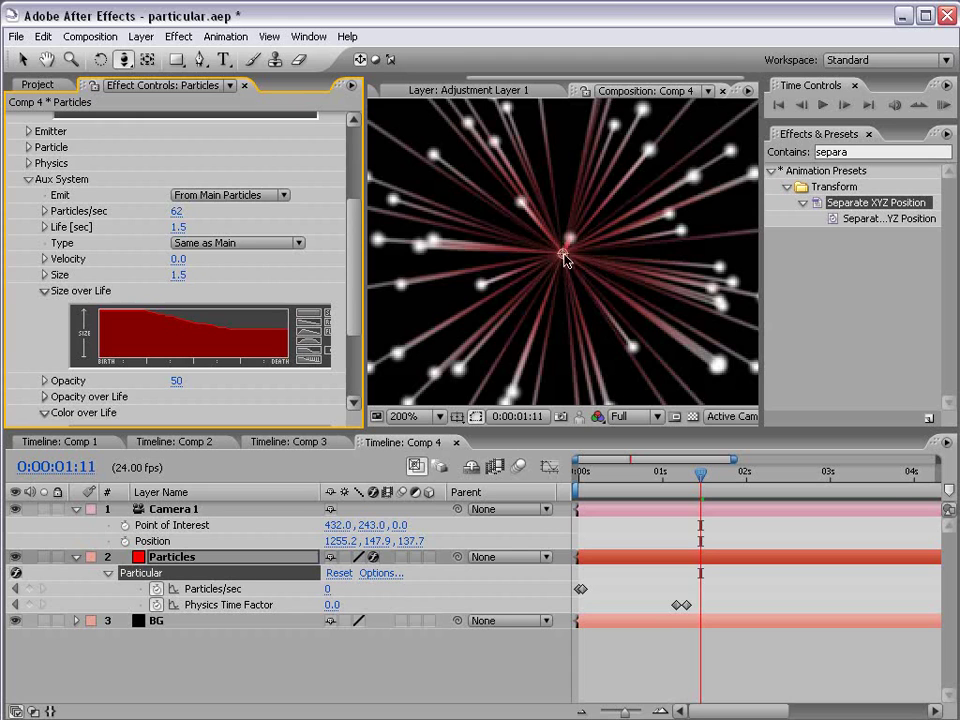
scroll(531, 255, "down", 1)
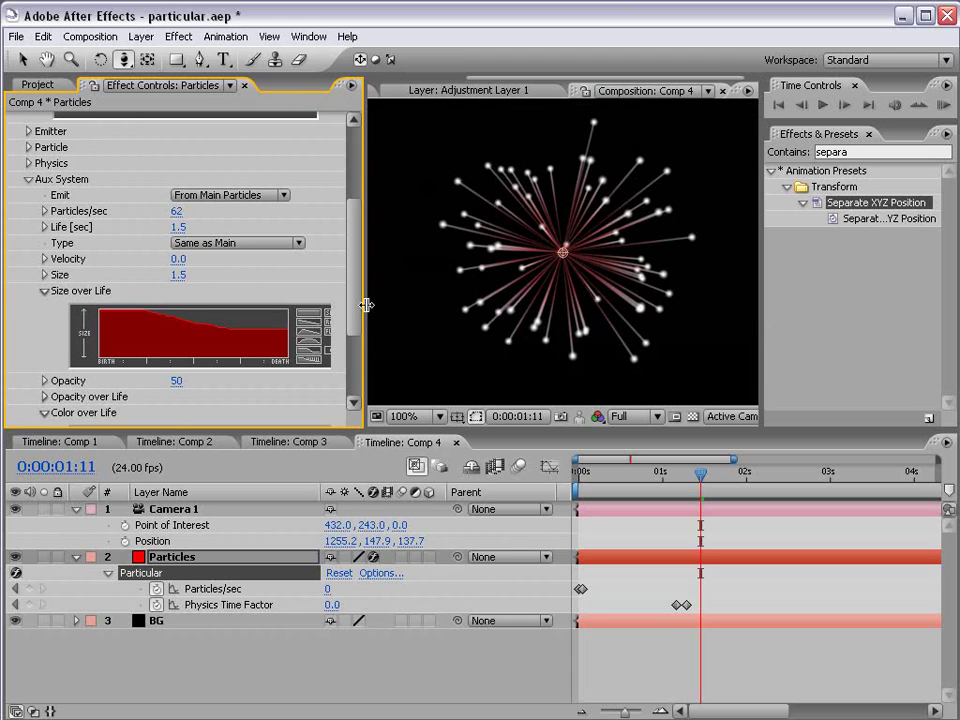
Step: Set the main Particle Size to 0 so only the aux trails render
scroll(355, 302, "up", 5)
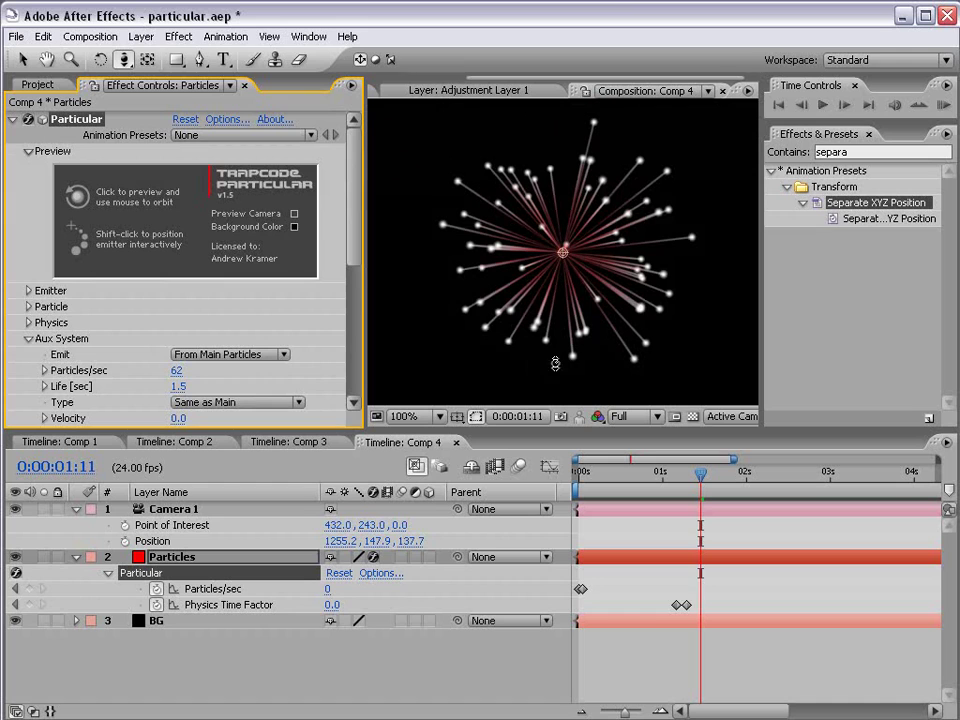
mouse_move(358, 250)
left_mouse_down()
mouse_move(357, 317)
mouse_move(358, 262)
left_mouse_up()
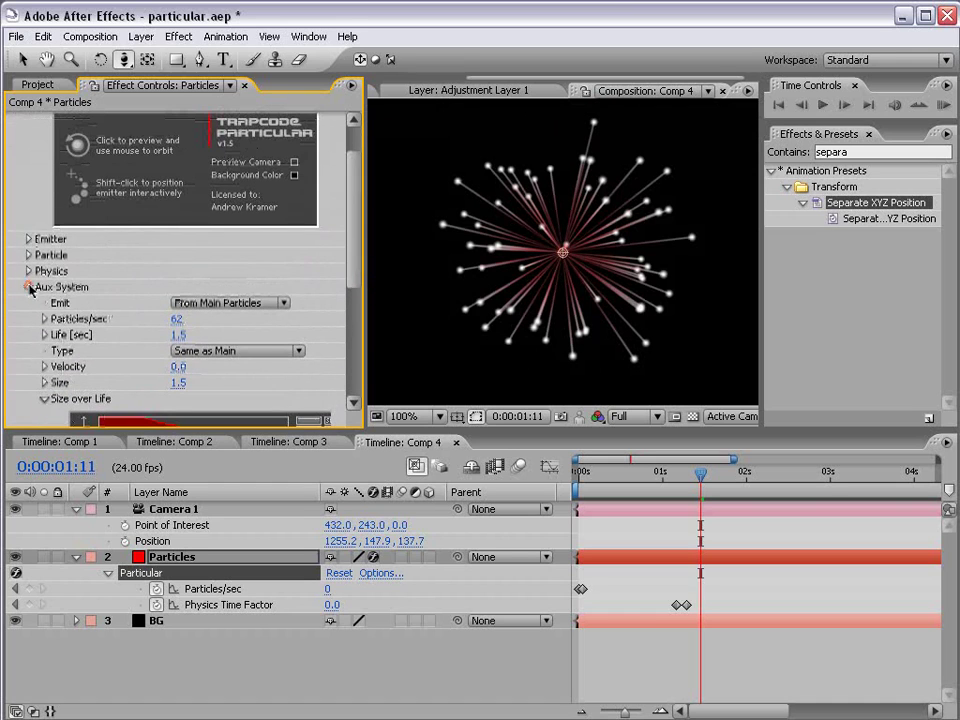
left_click(29, 287)
left_click(29, 307)
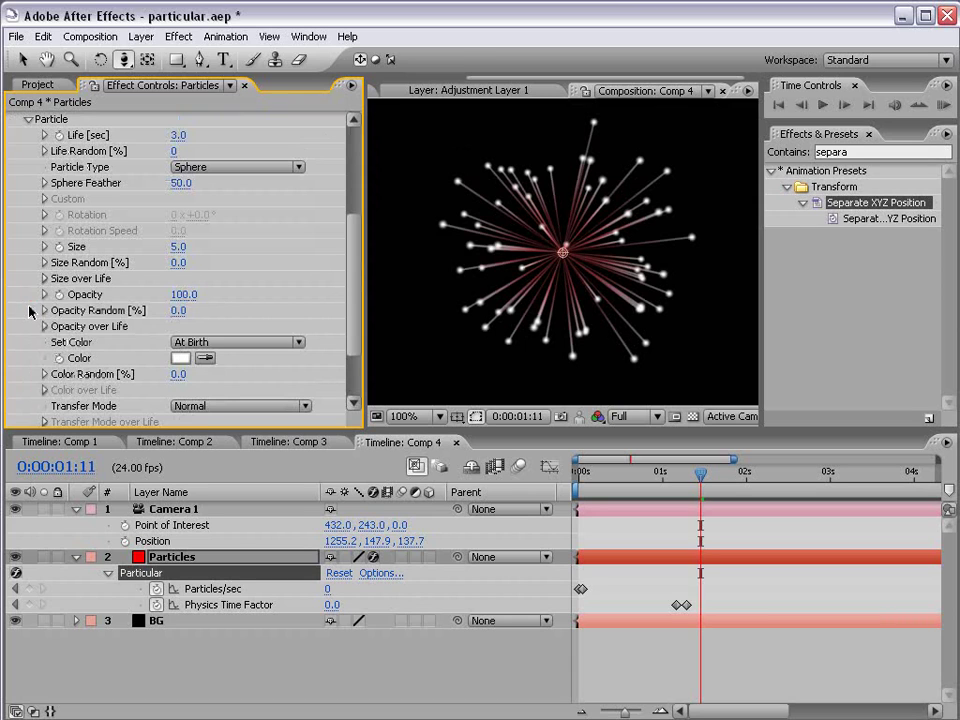
left_click(178, 246)
type("0")
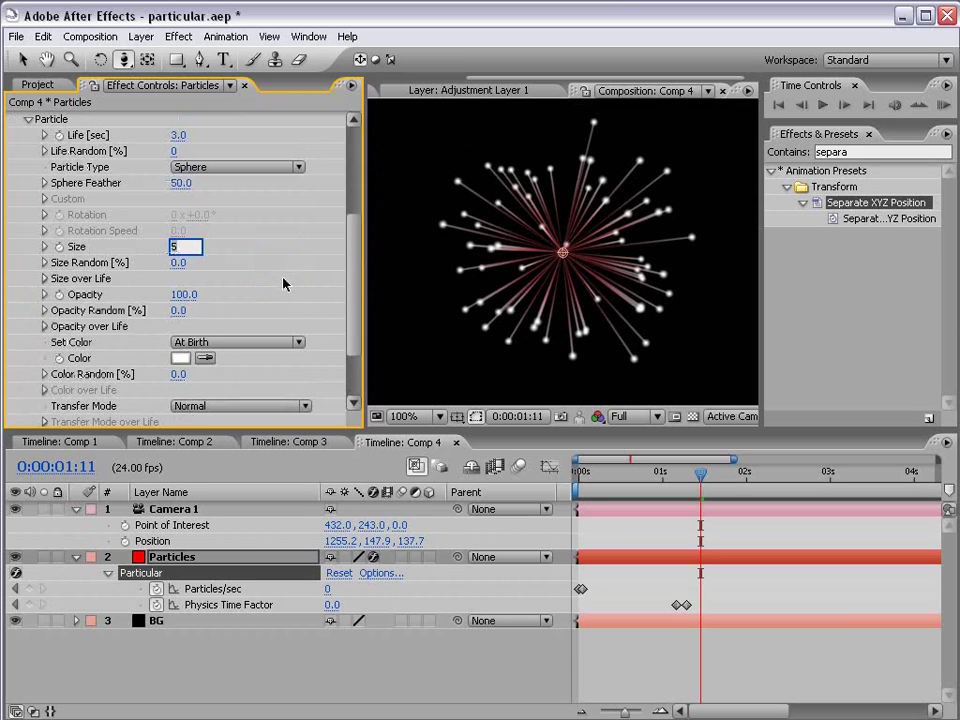
key("Return")
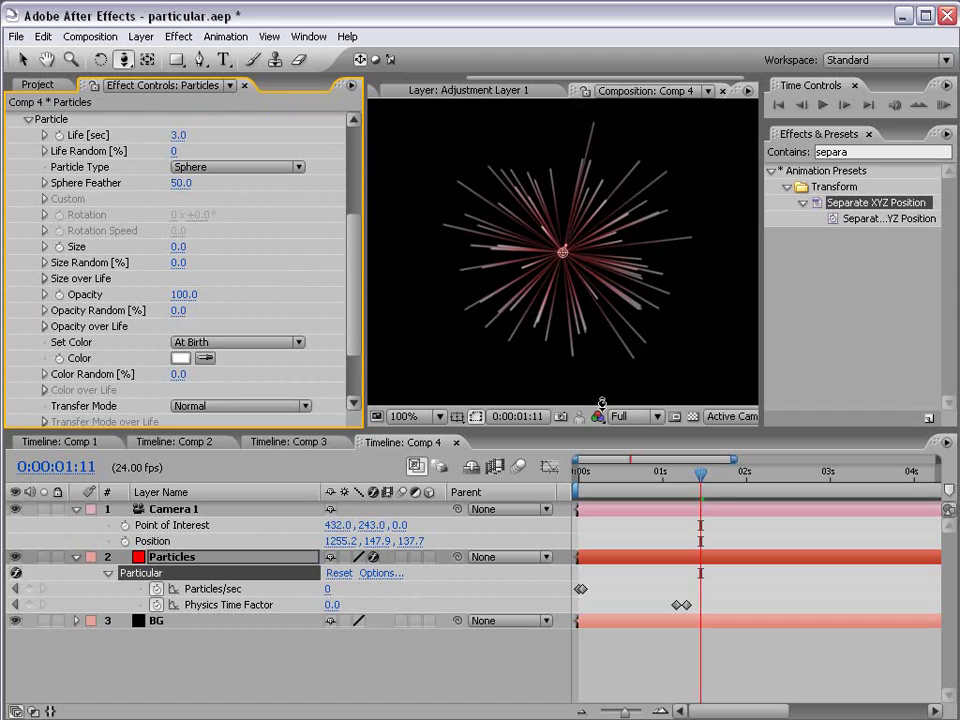
Step: Start the work area at 0:00:01:08, and set the Aux System's Opacity to 100 at 0:00:01:21
left_click_drag(698, 487, 686, 521)
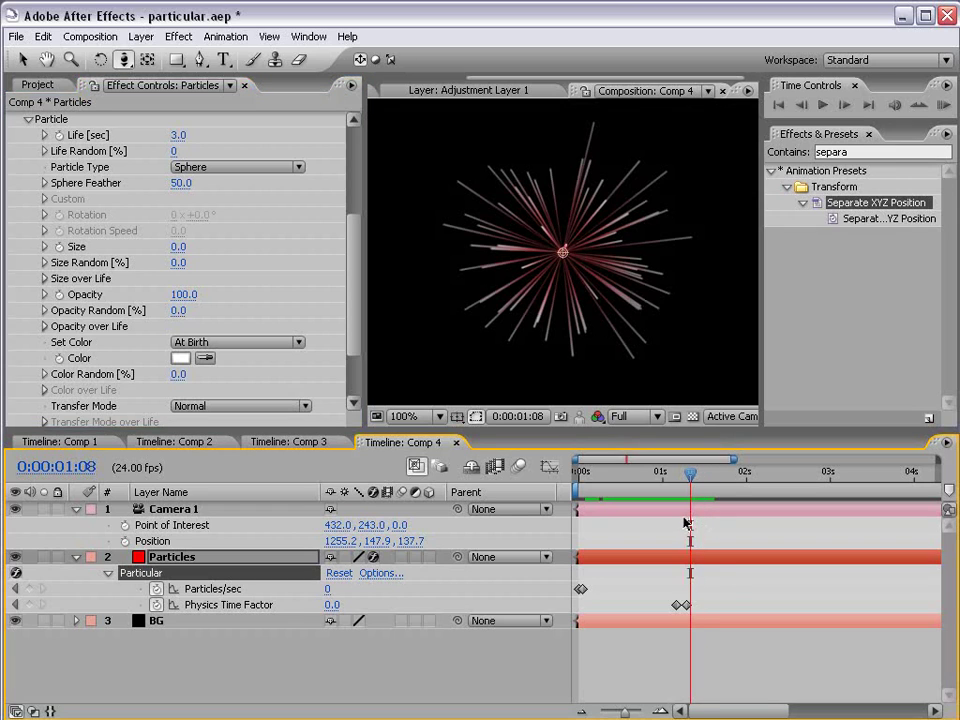
left_click_drag(690, 472, 752, 517)
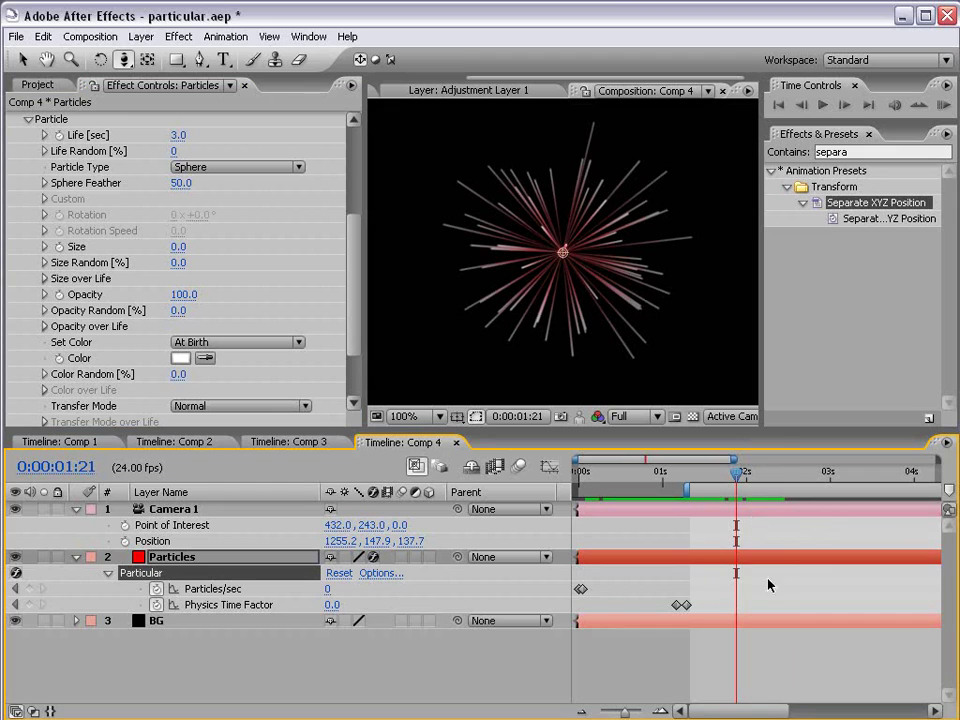
scroll(354, 264, "down", 5)
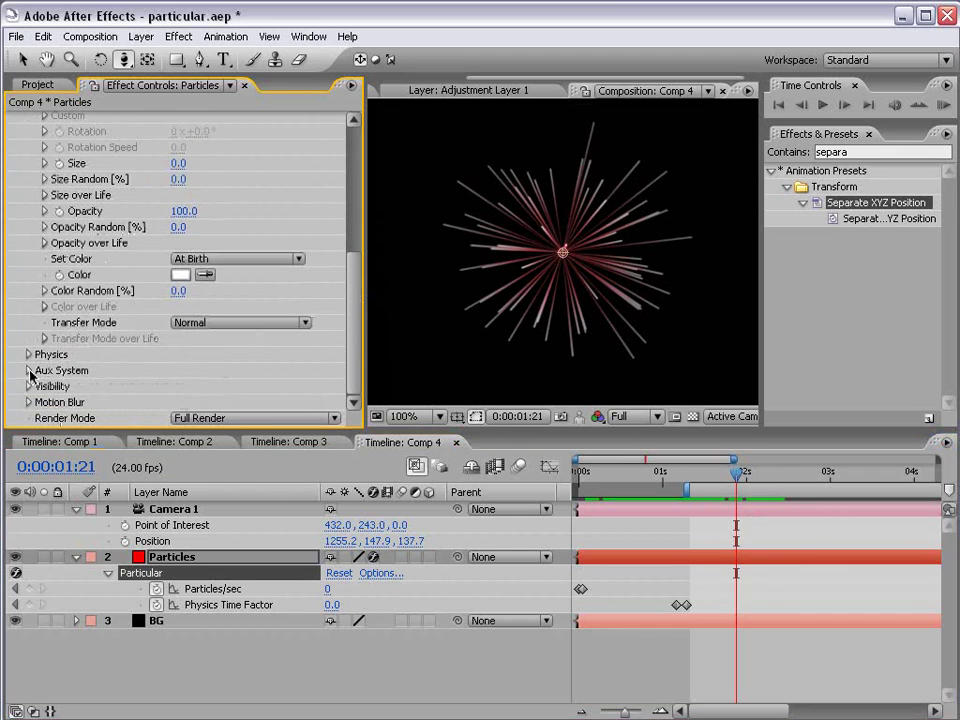
left_click(29, 371)
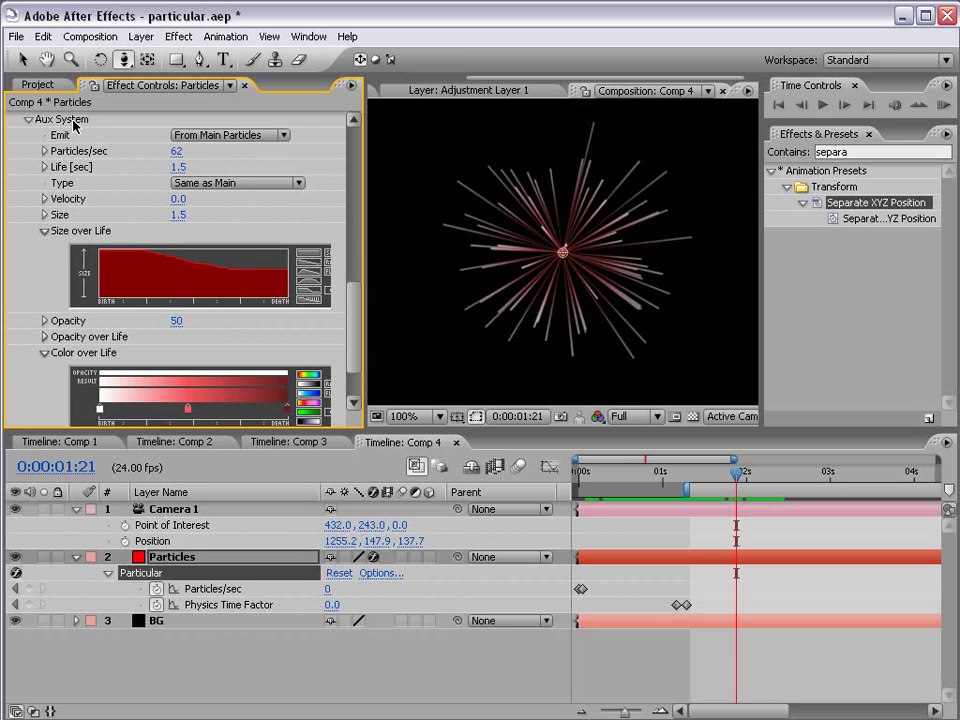
left_click_drag(176, 320, 250, 321)
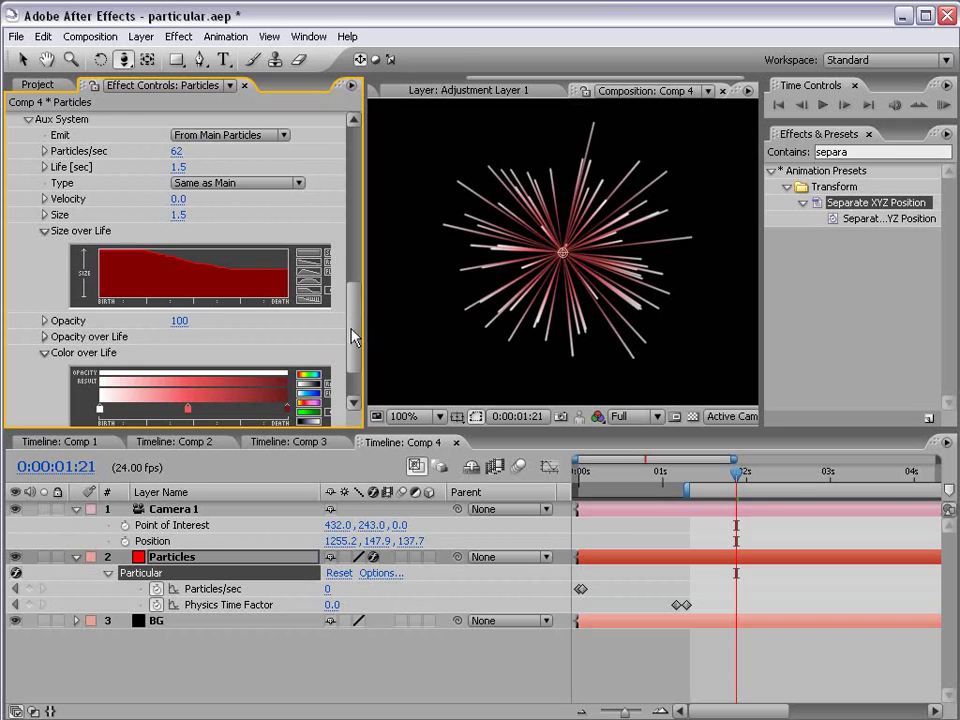
Step: In the Air physics Turbulence Field, set Affect Position to 127 and Scale to 16
left_click_drag(352, 338, 355, 280)
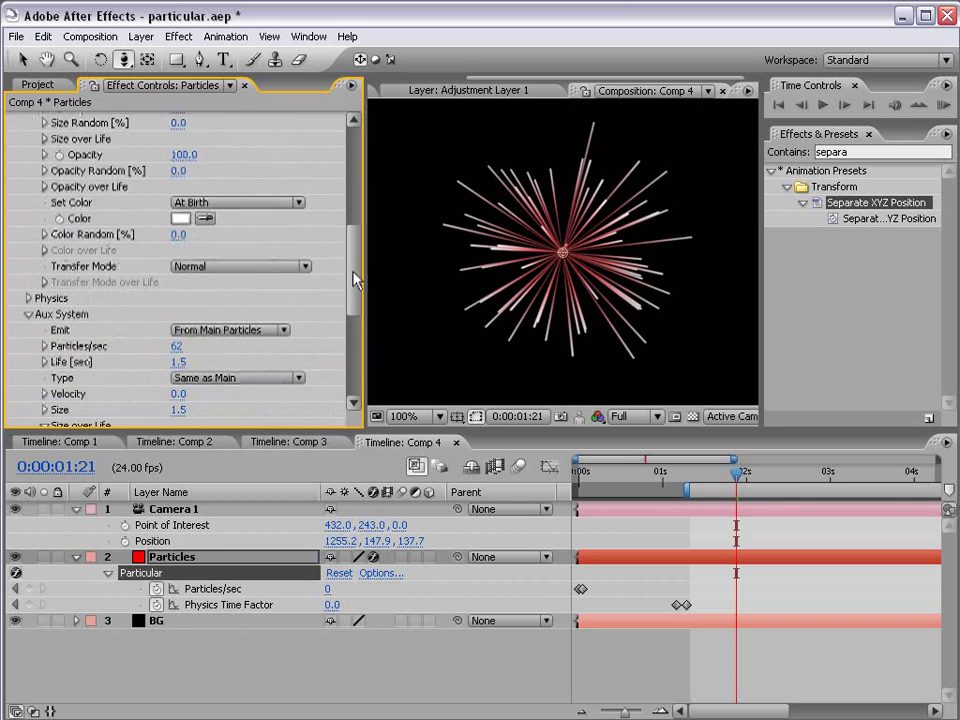
left_click(27, 314)
scroll(358, 332, "up", 5)
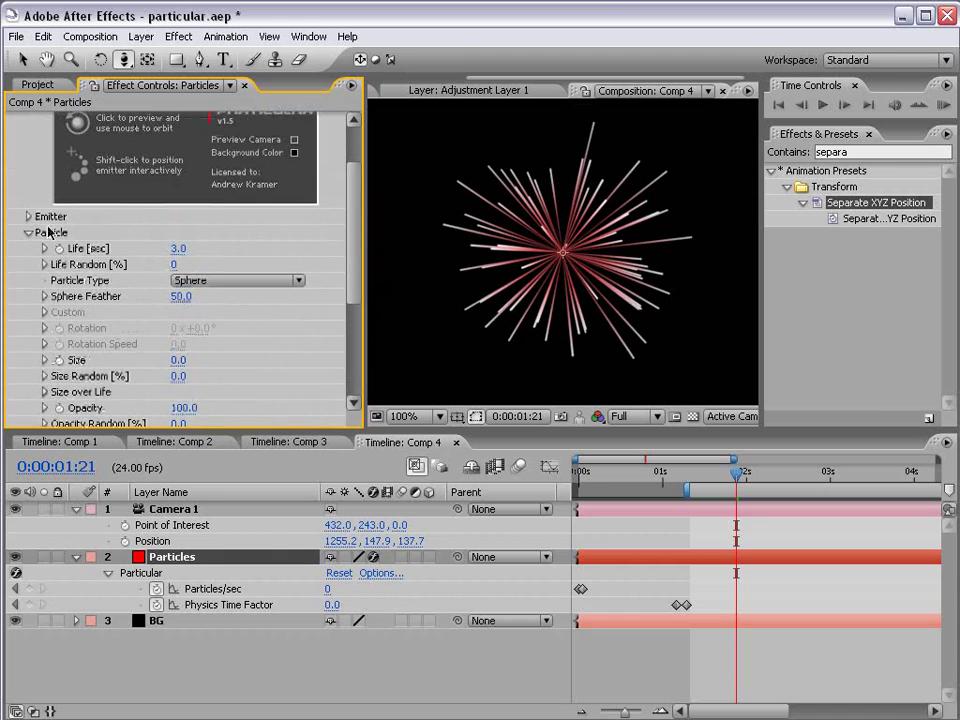
left_click(26, 234)
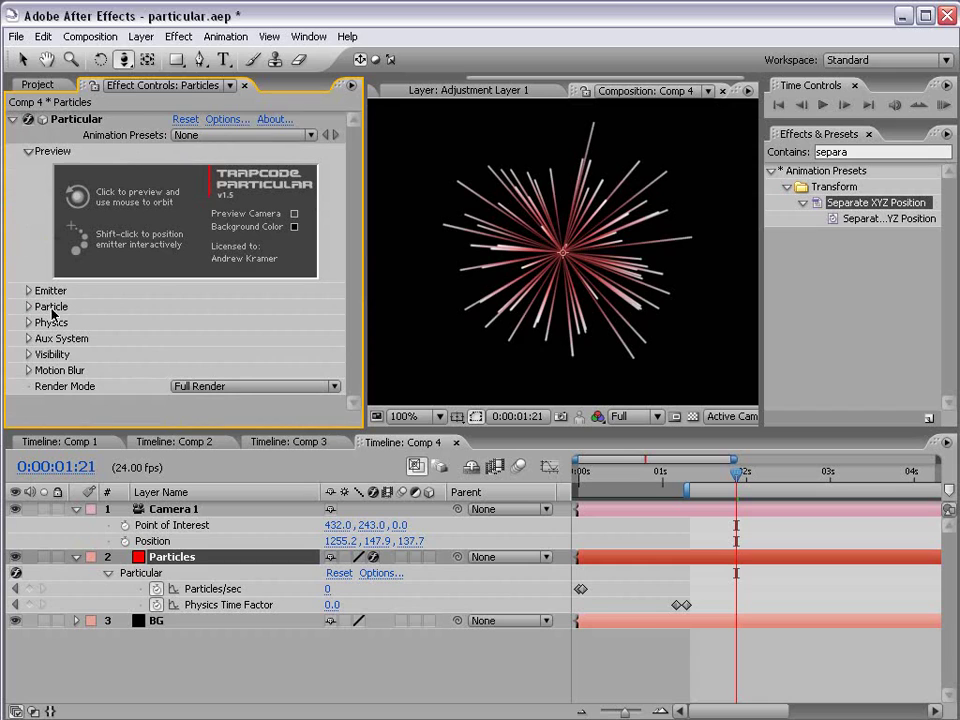
left_click(29, 322)
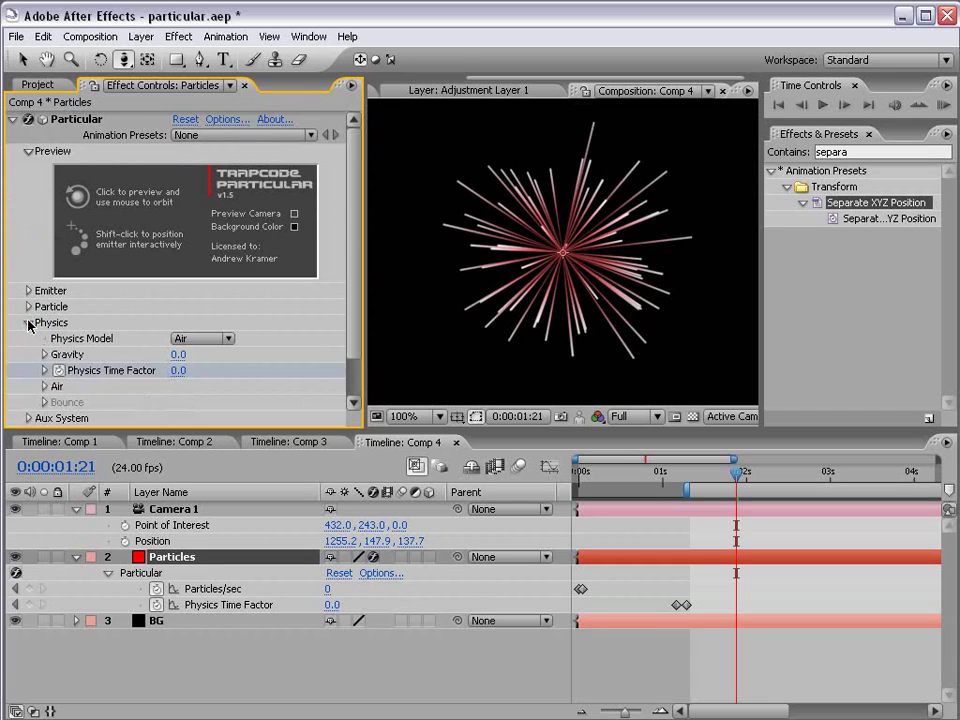
left_click(44, 386)
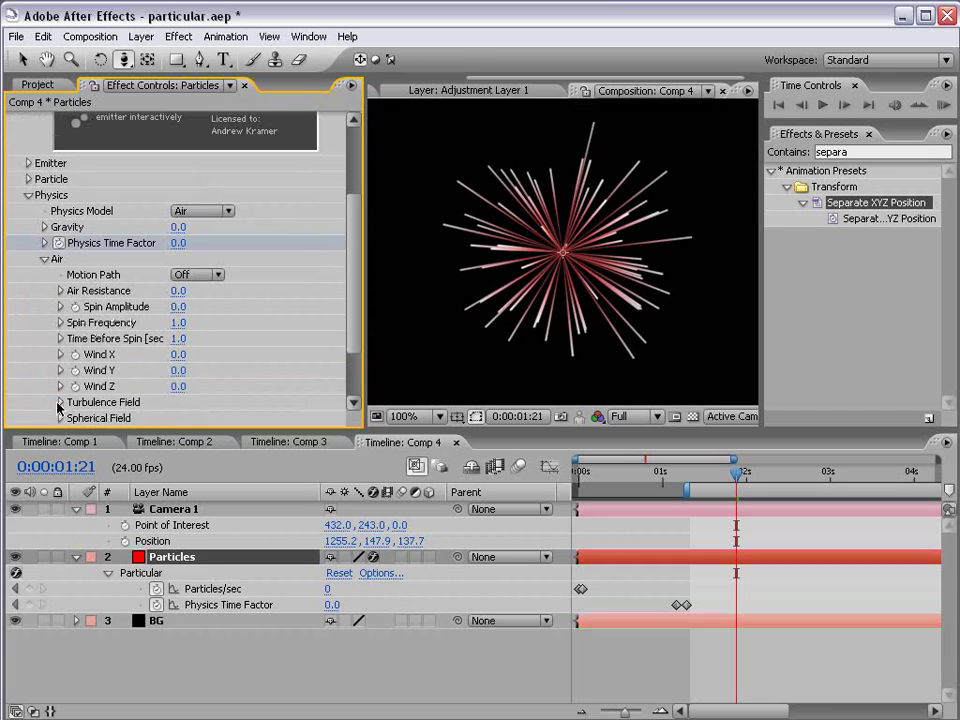
left_click(60, 402)
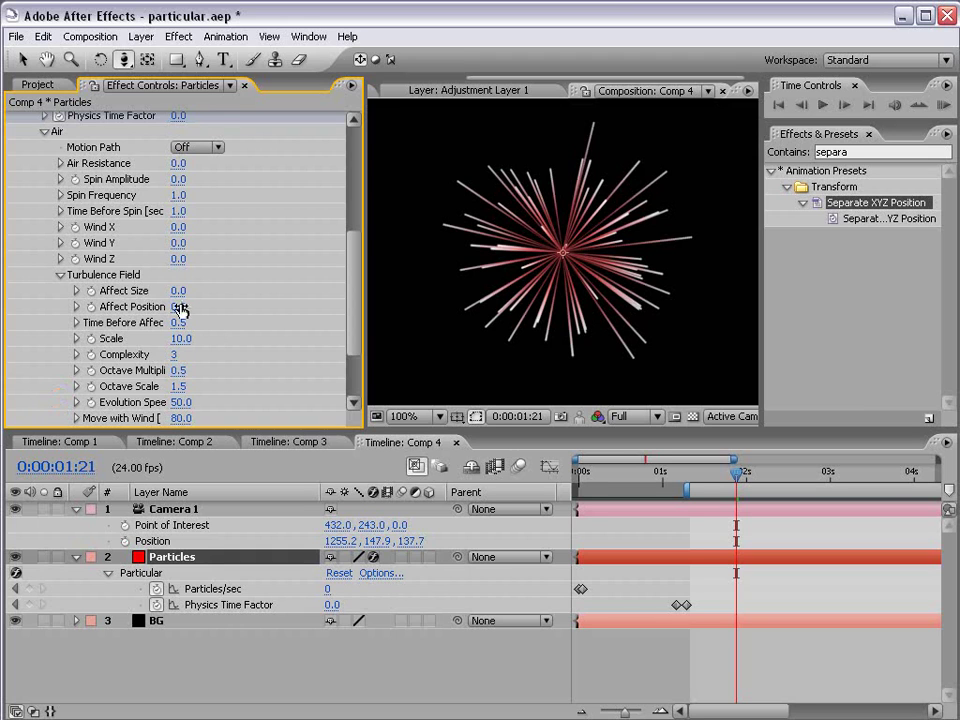
left_click_drag(180, 306, 295, 306)
left_click_drag(187, 342, 193, 338)
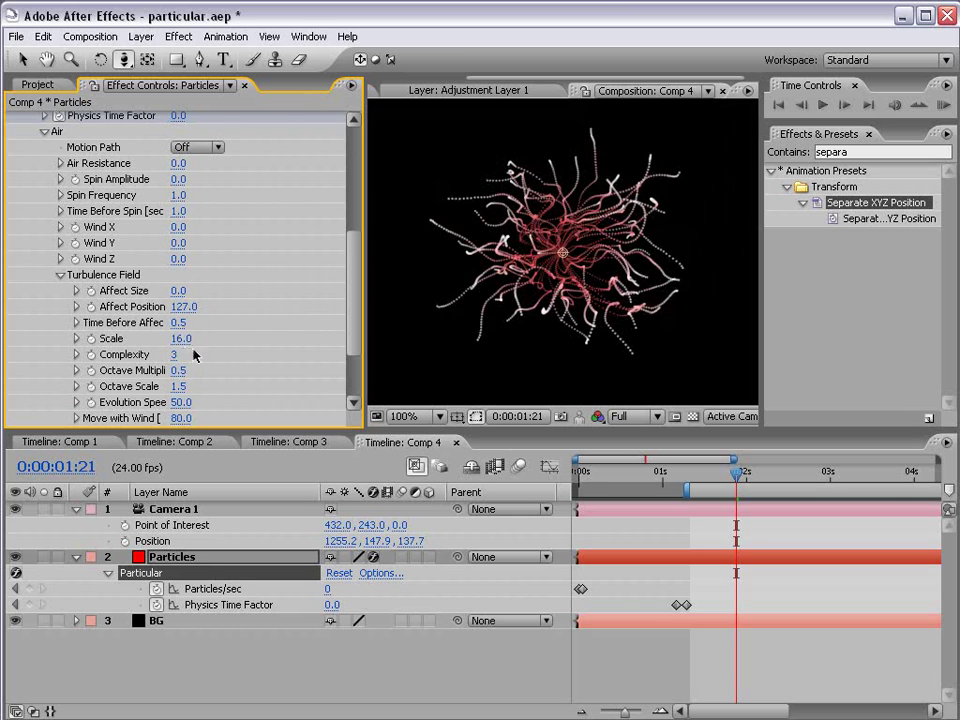
Step: Refine the Turbulence Field with Affect Position 75, Scale 11, Octave Scale 2 and Evolution Speed 64
left_click(180, 339)
type("10")
key("Return")
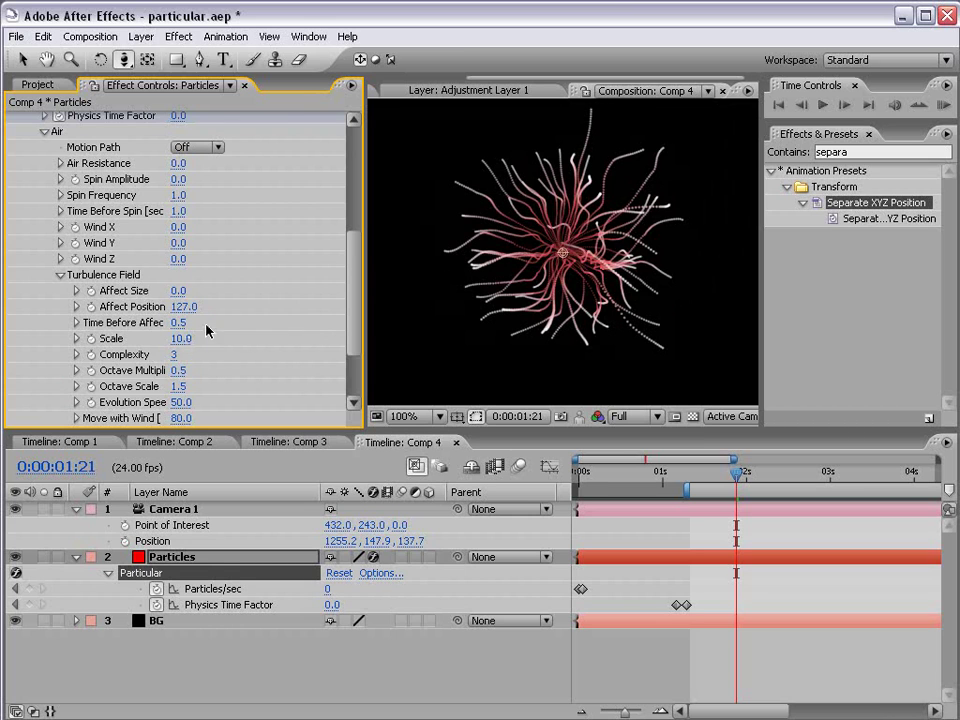
left_click_drag(184, 306, 197, 300)
left_click(180, 338)
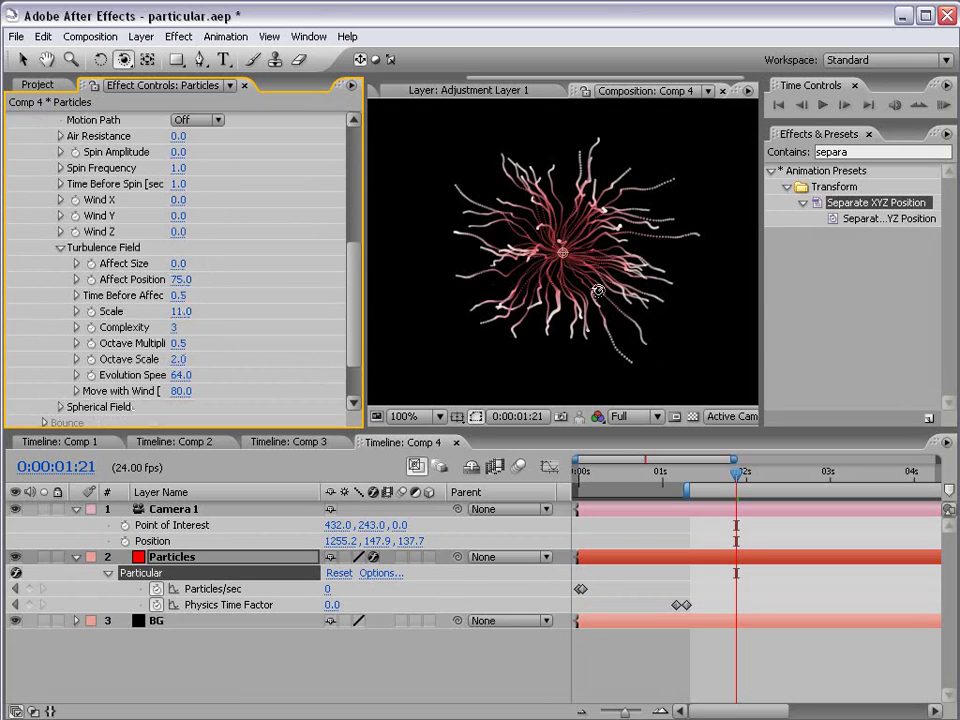
scroll(455, 230, "up", 1)
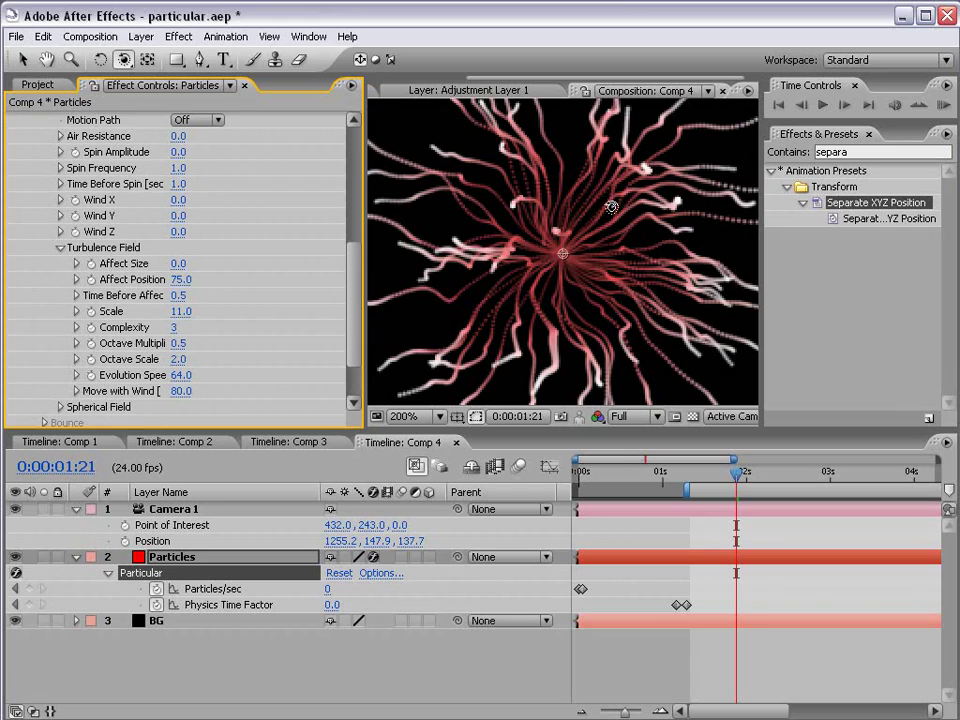
Step: In the Aux System, set Particles/sec to 117 and Opacity to 69 for smoother, softer trails
left_click_drag(353, 278, 355, 300)
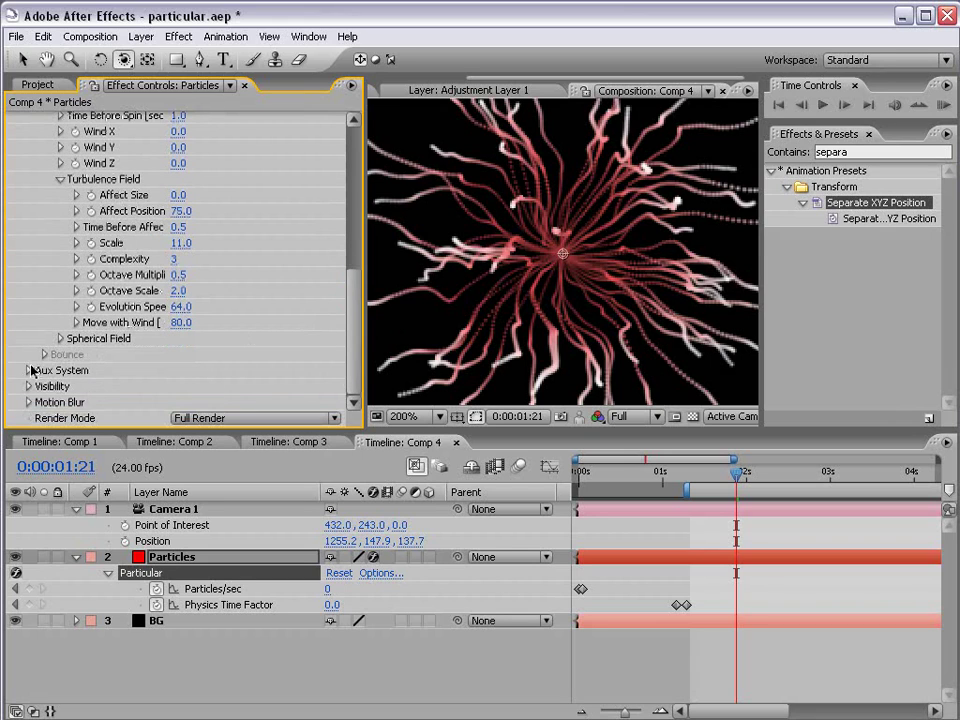
left_click(30, 370)
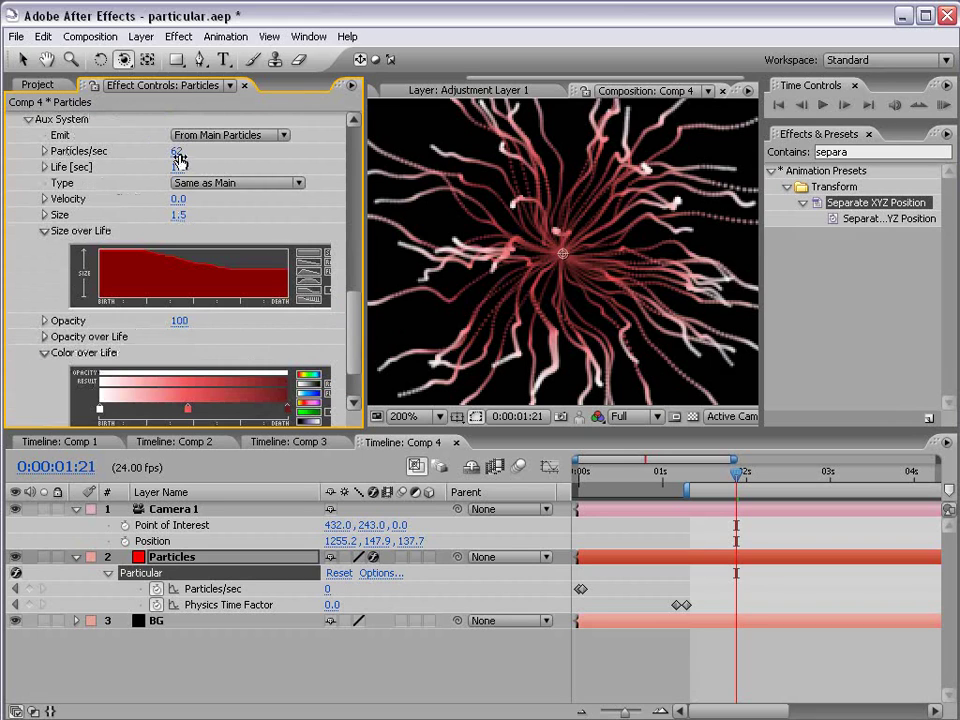
left_click_drag(176, 151, 209, 134)
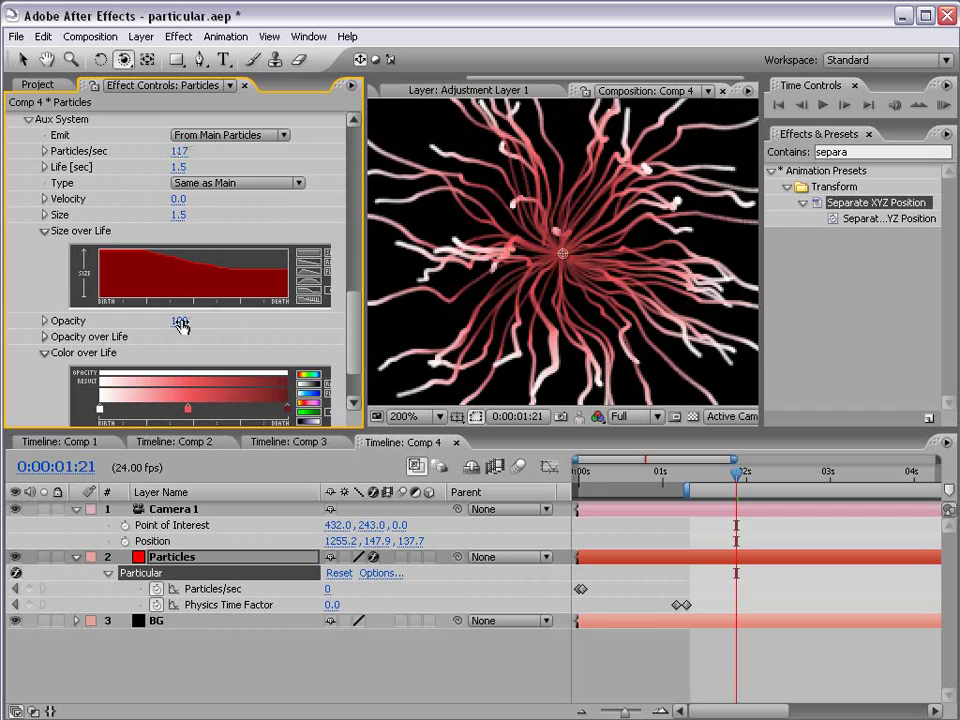
left_click_drag(180, 321, 148, 320)
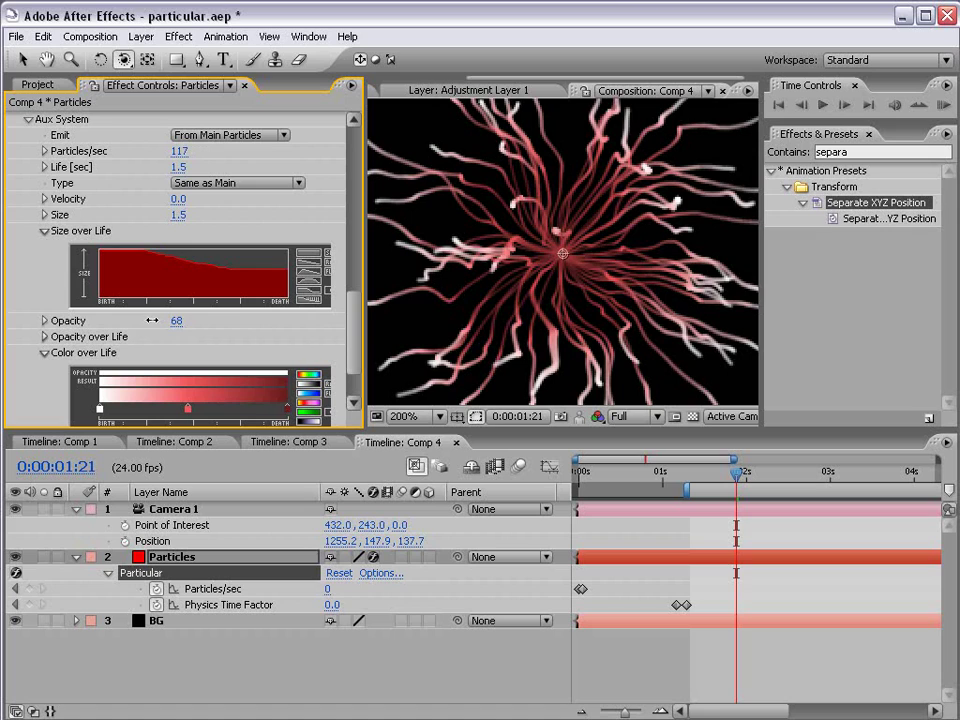
key("comma")
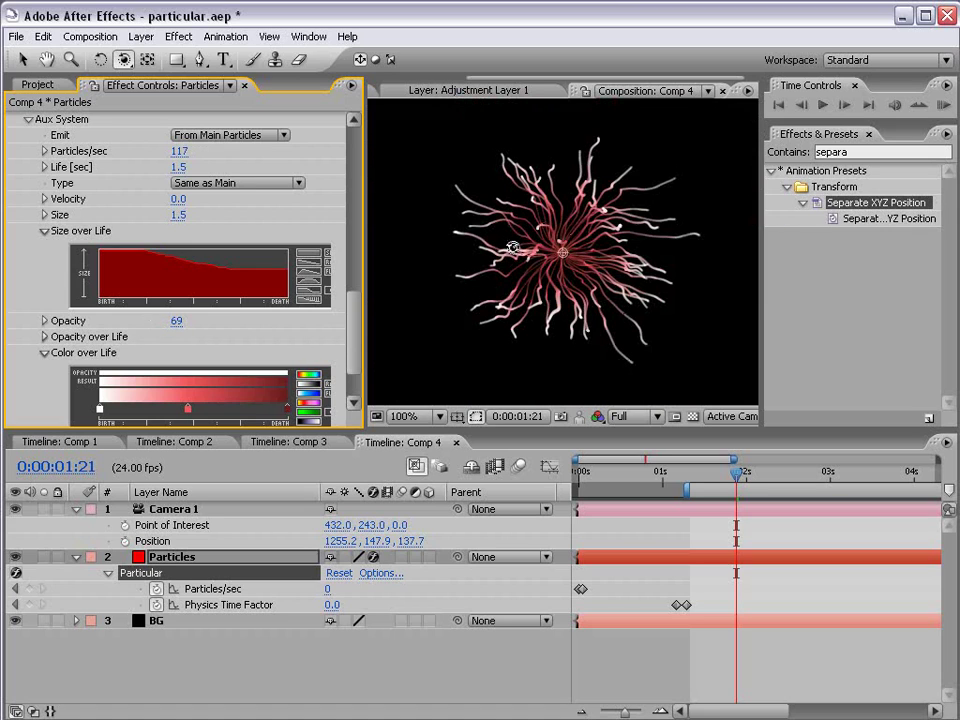
Step: Set the Emitter's Velocity to 160 so the trails spread farther from the center
scroll(8, 344, "up", 10)
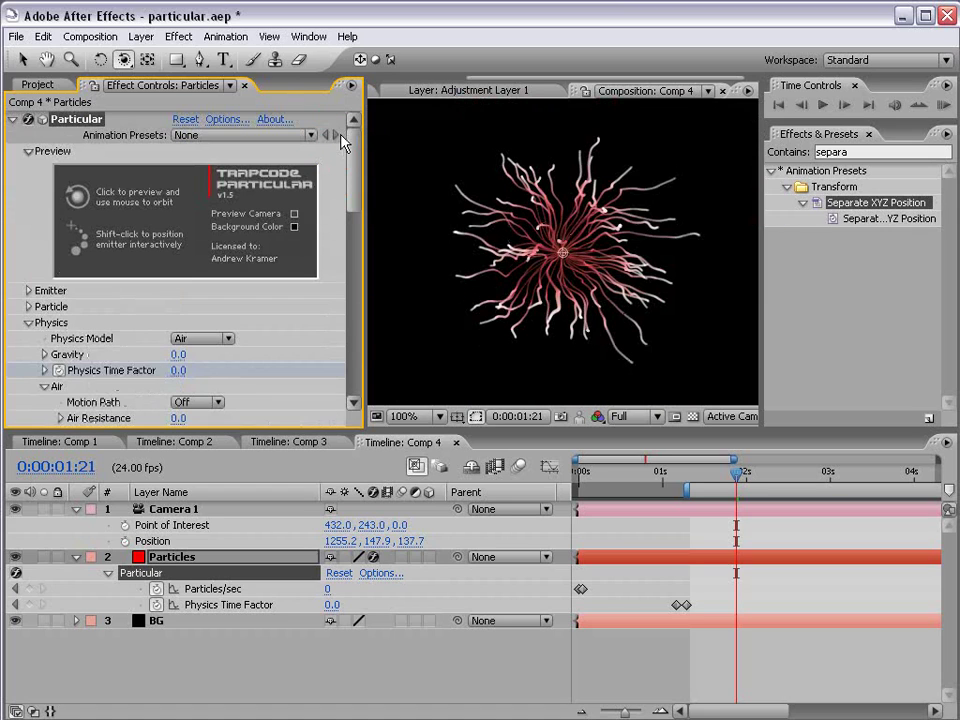
left_click(28, 322)
left_click(27, 290)
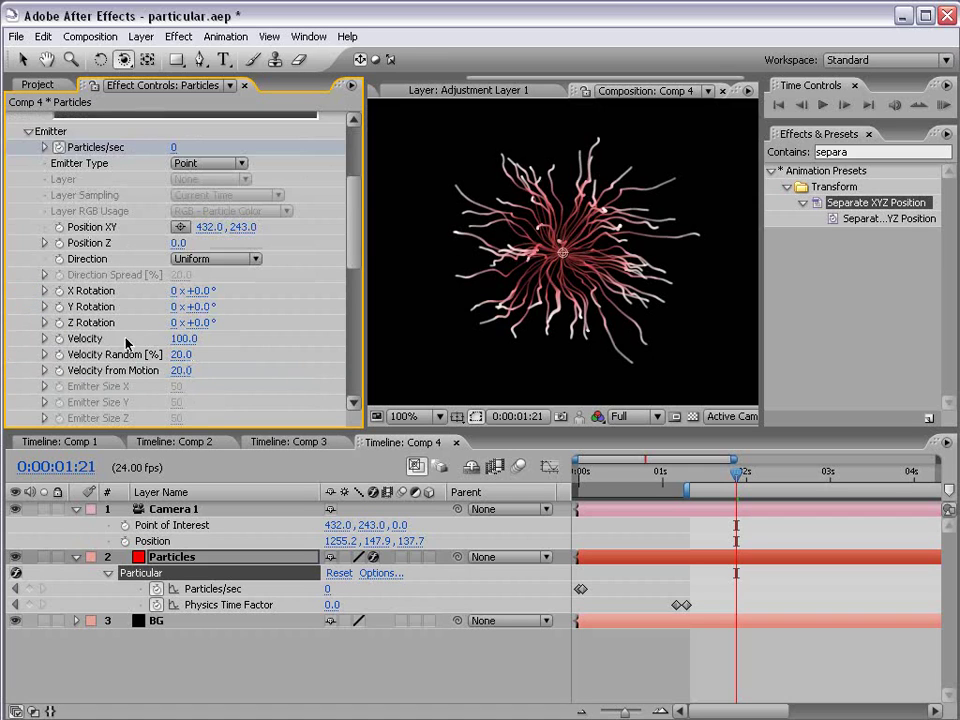
left_click_drag(184, 343, 184, 339)
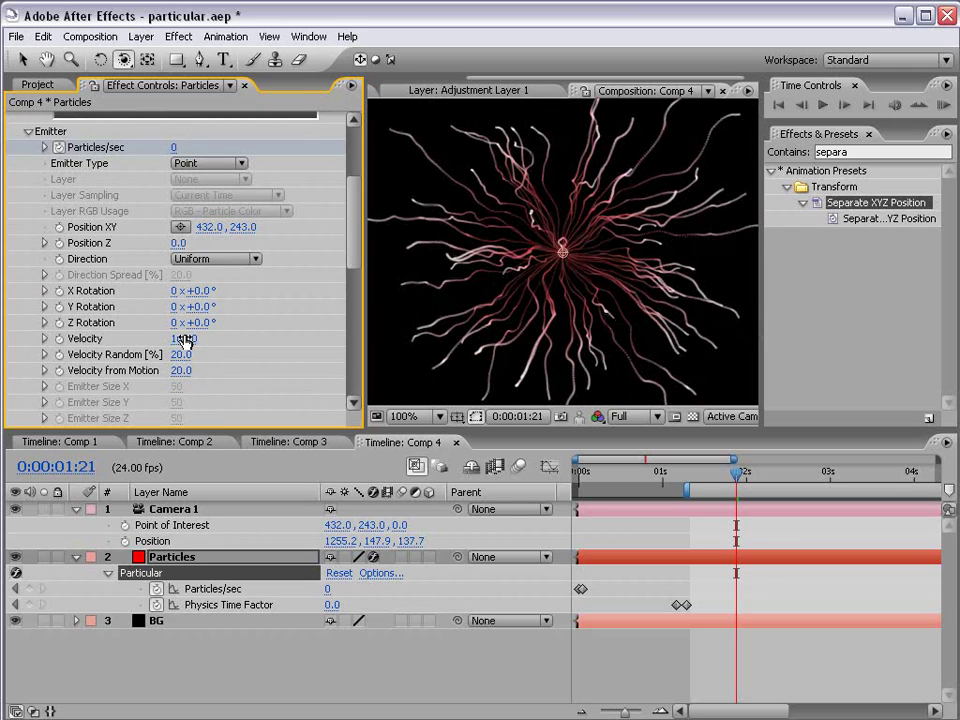
scroll(617, 313, "up", 1)
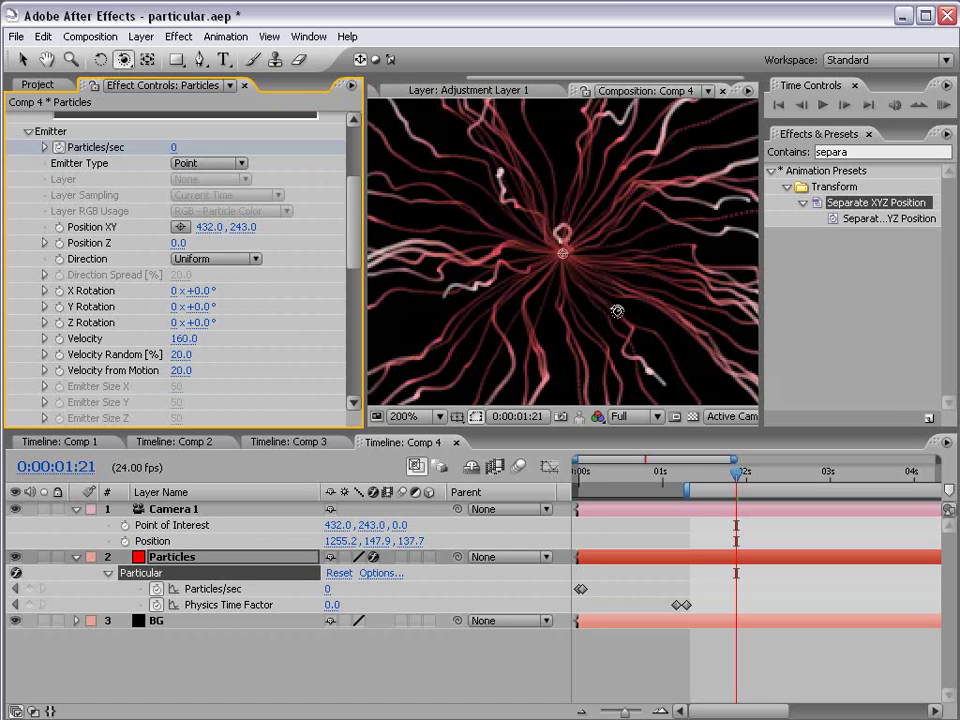
scroll(530, 300, "down", 1)
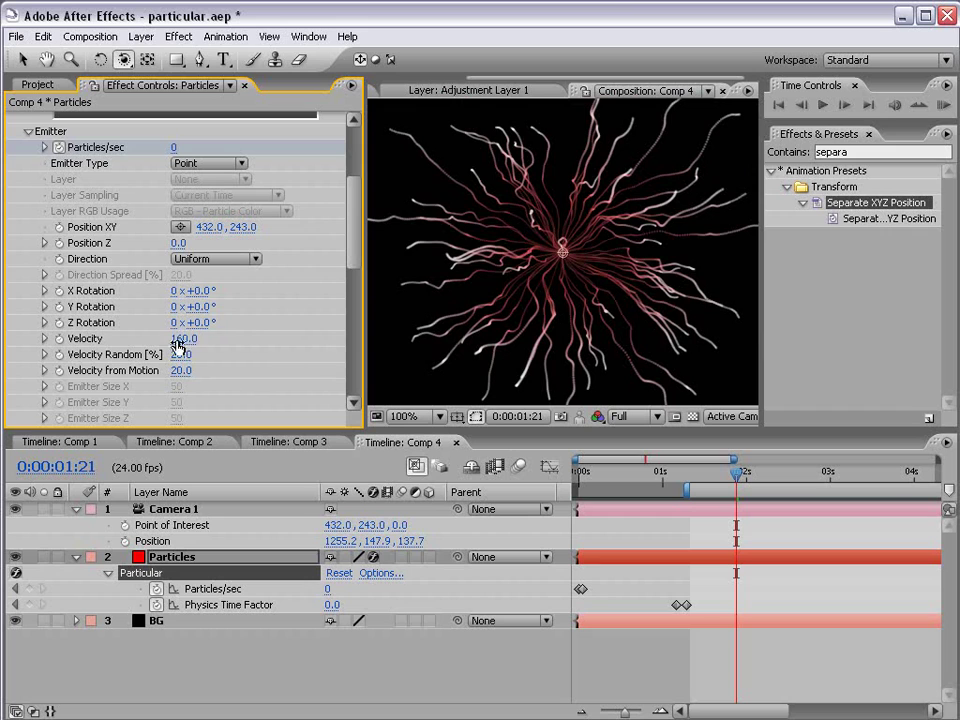
left_click_drag(181, 339, 296, 329)
scroll(624, 261, "down", 2)
scroll(557, 325, "up", 2)
Step: Set the Emitter's Velocity Random to 40% so the trail lengths vary
left_click_drag(182, 354, 212, 354)
left_click(179, 355)
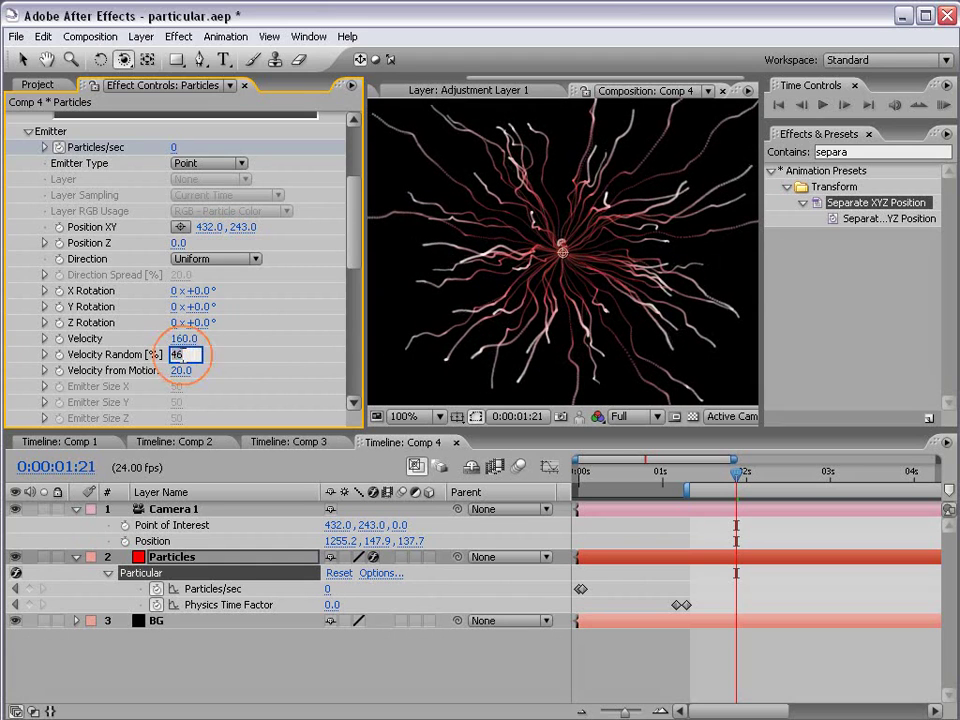
type("40")
key("Return")
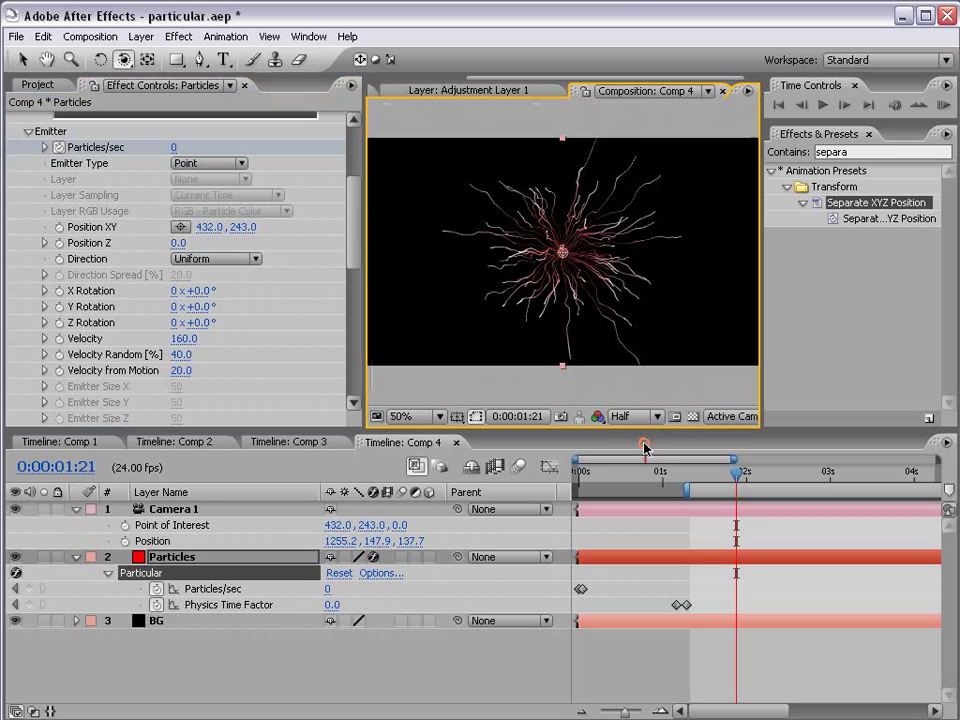
Step: Set the composition preview resolution to Full and turn on Depth of Field in Camera 1's options
left_click(627, 419)
left_click(632, 434)
left_click(189, 510)
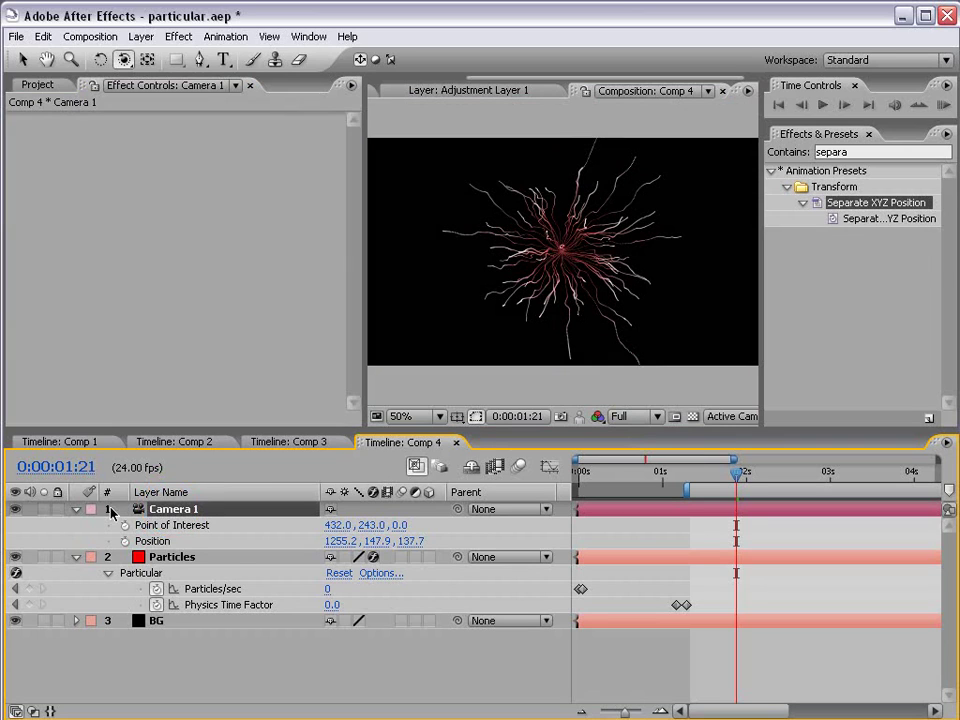
key("a")
key("a")
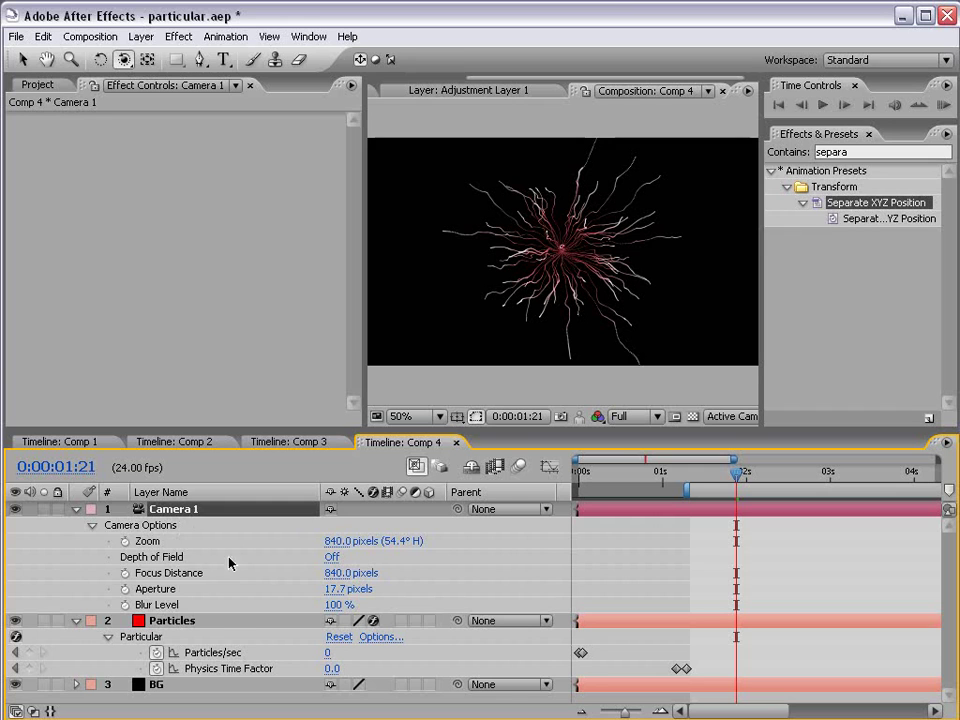
left_click(332, 557)
Step: Set Particular's Render Mode on the Particles layer to Full Render + DOF Square (AE)
left_click(200, 621)
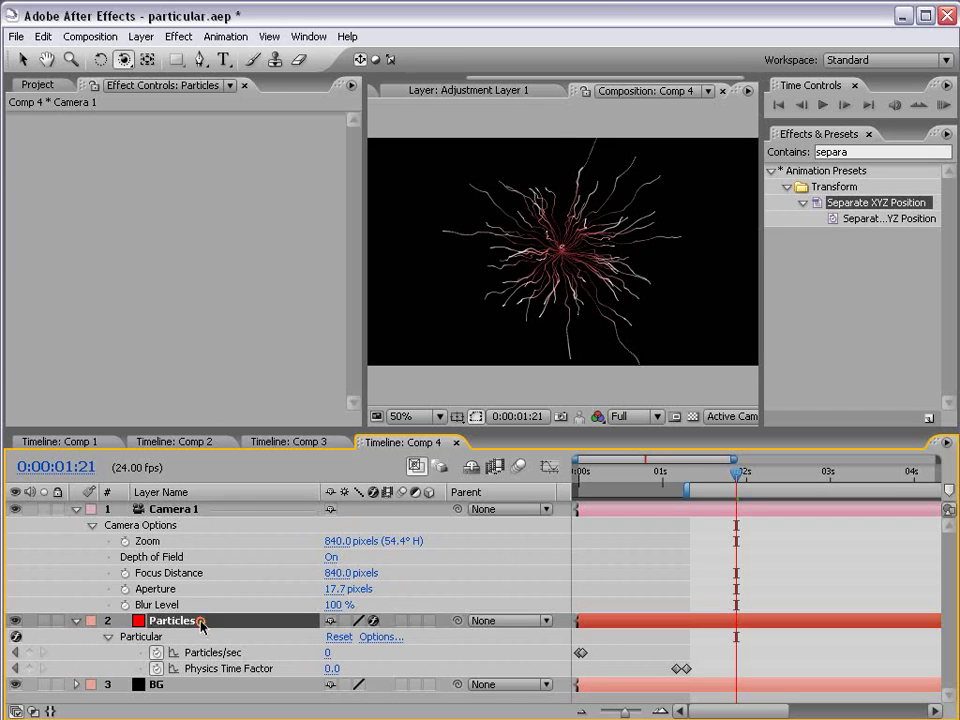
left_click_drag(354, 176, 330, 371)
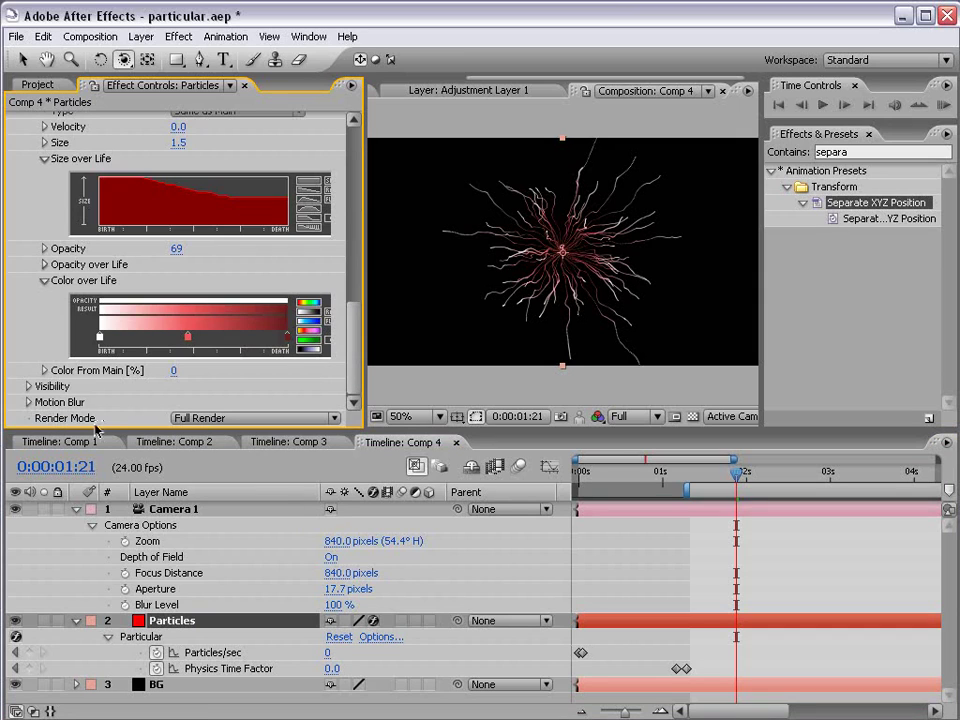
left_click(220, 418)
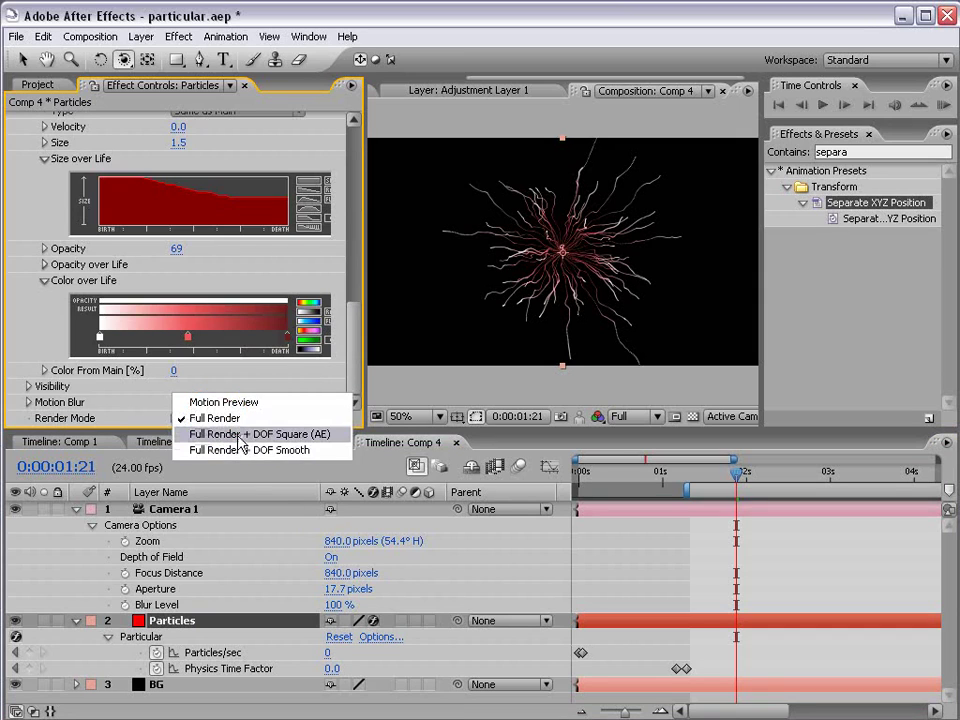
left_click(272, 443)
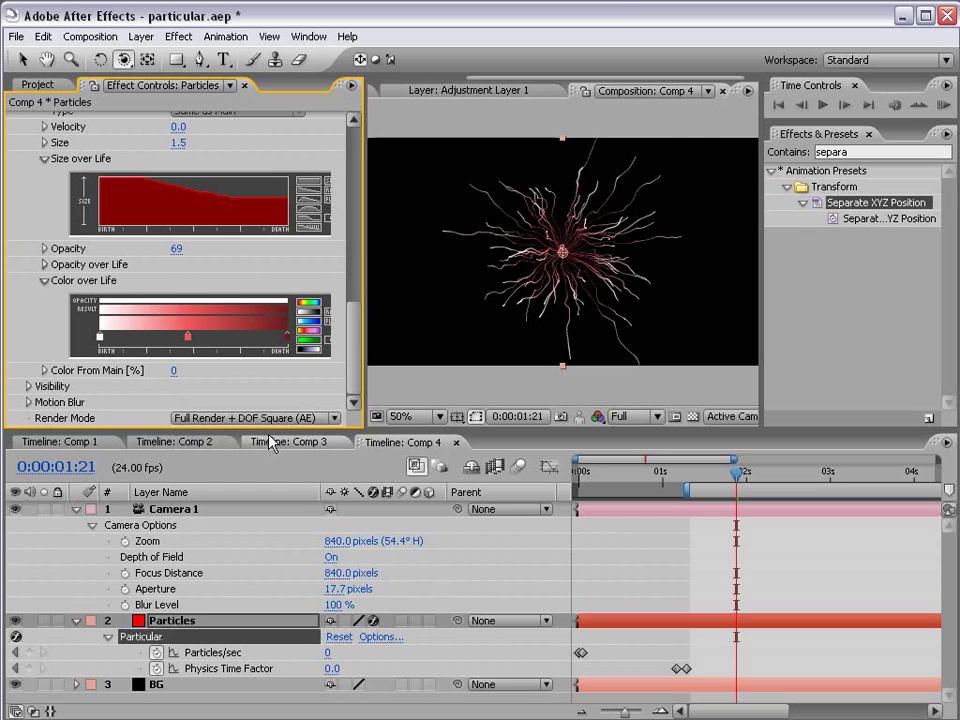
key("period")
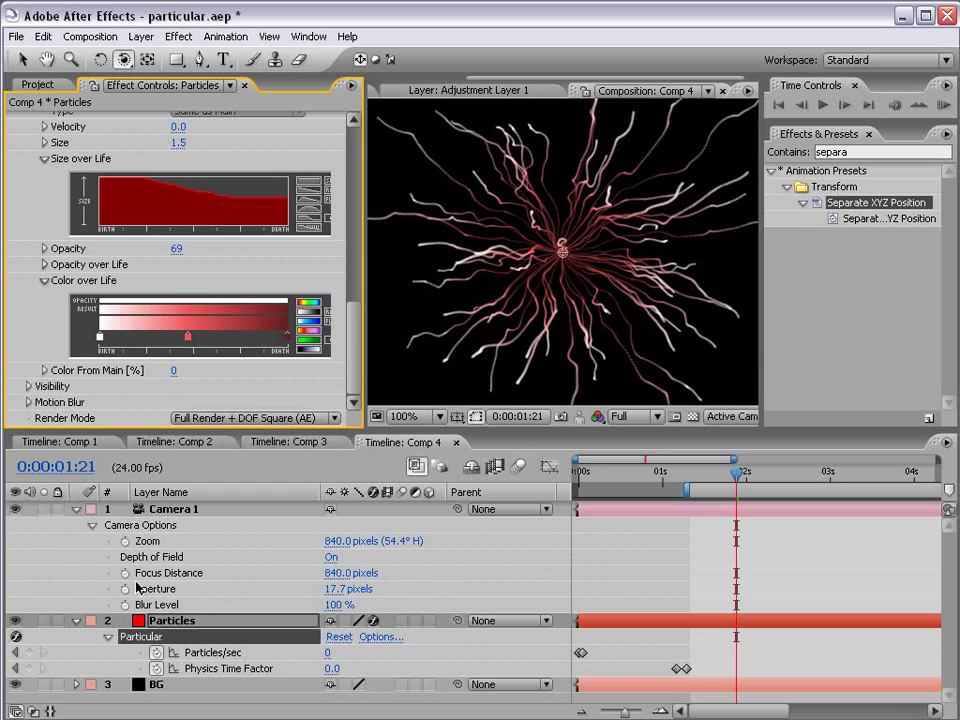
Step: Set Camera 1's Aperture to 100 pixels and its Blur Level to 500%
left_click(334, 589)
type("100")
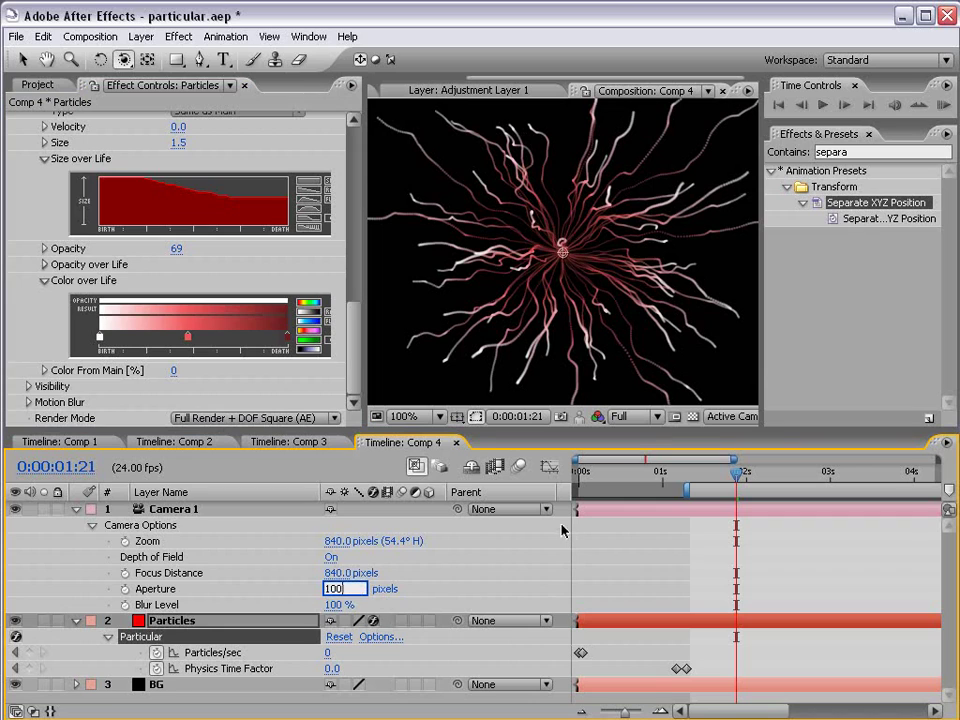
key("Return")
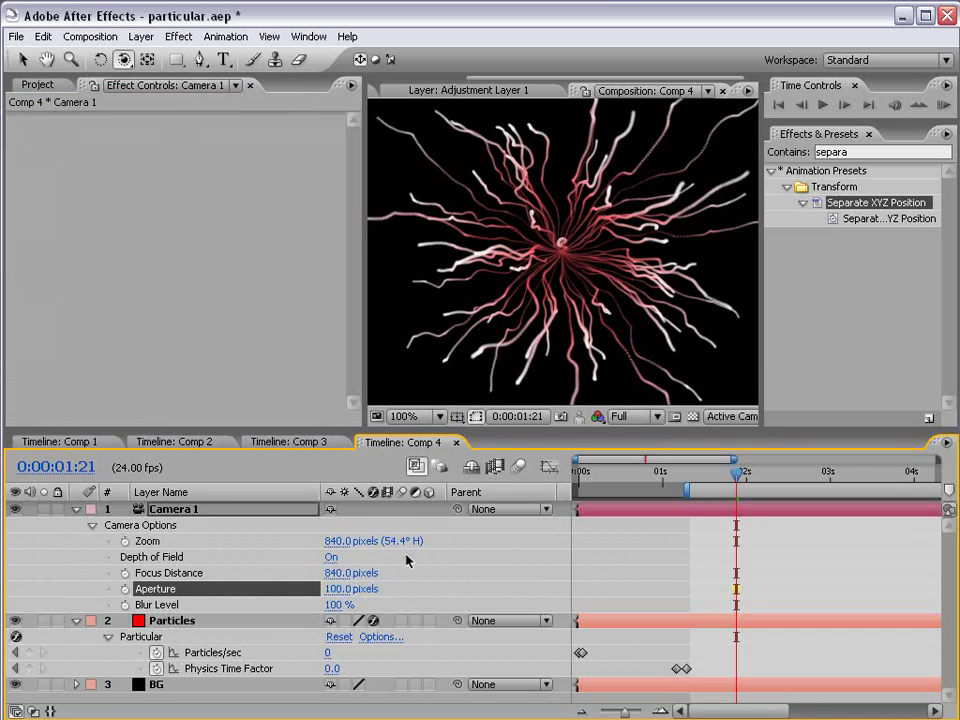
left_click(334, 605)
type("500")
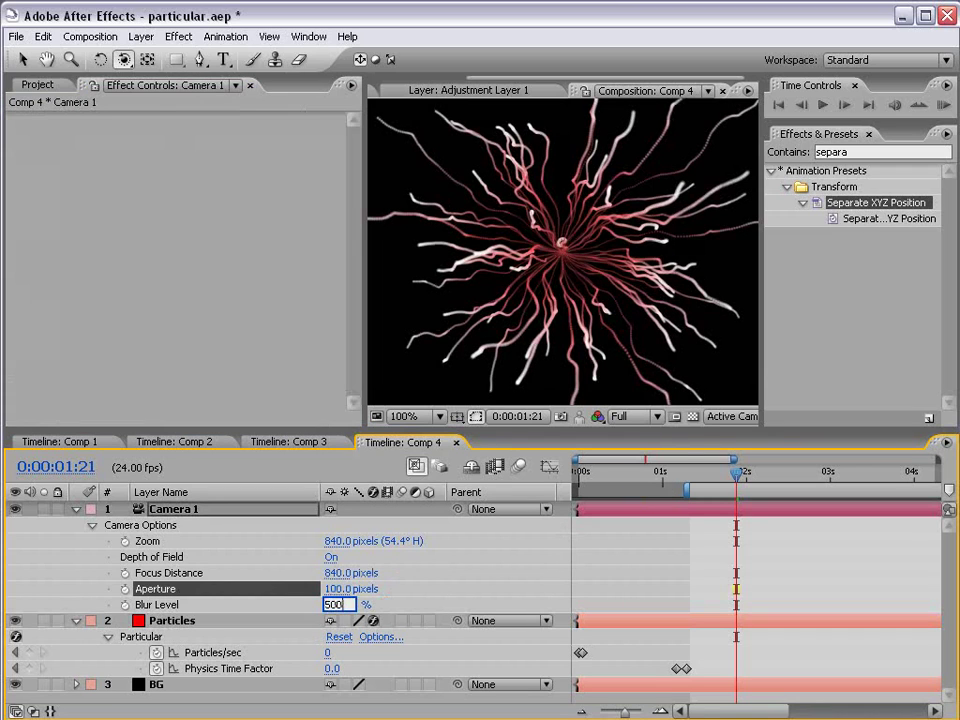
key("Return")
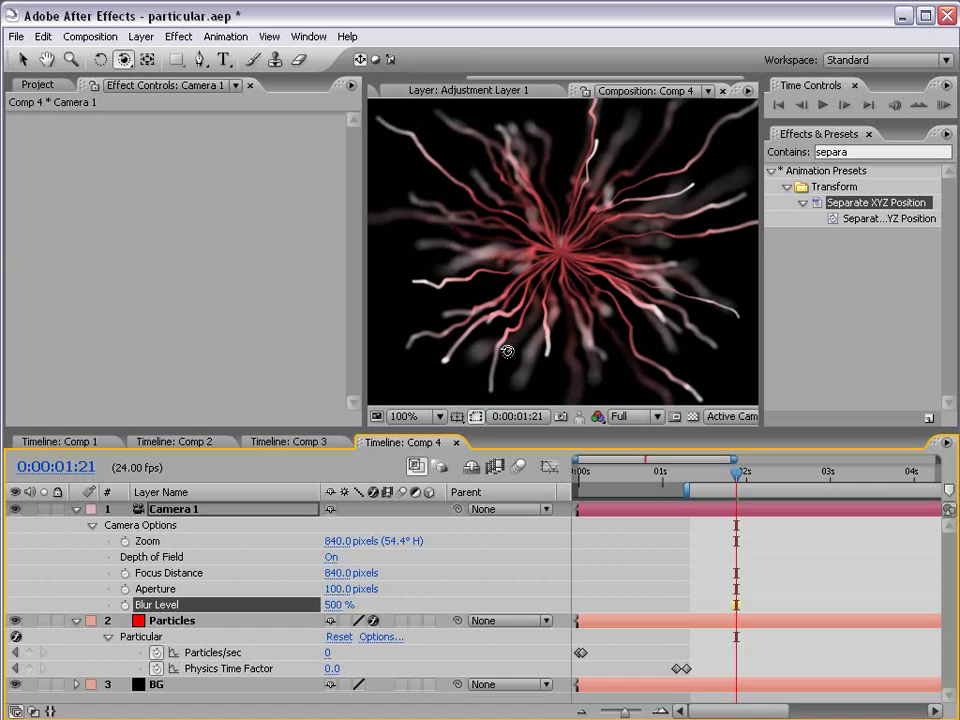
Step: Move Camera 1 closer to the burst along Z and check the depth-of-field blur in an enlarged composition view
scroll(566, 317, "down", 1)
scroll(563, 318, "up", 1)
key("c")
key("c")
left_click_drag(568, 334, 587, 288)
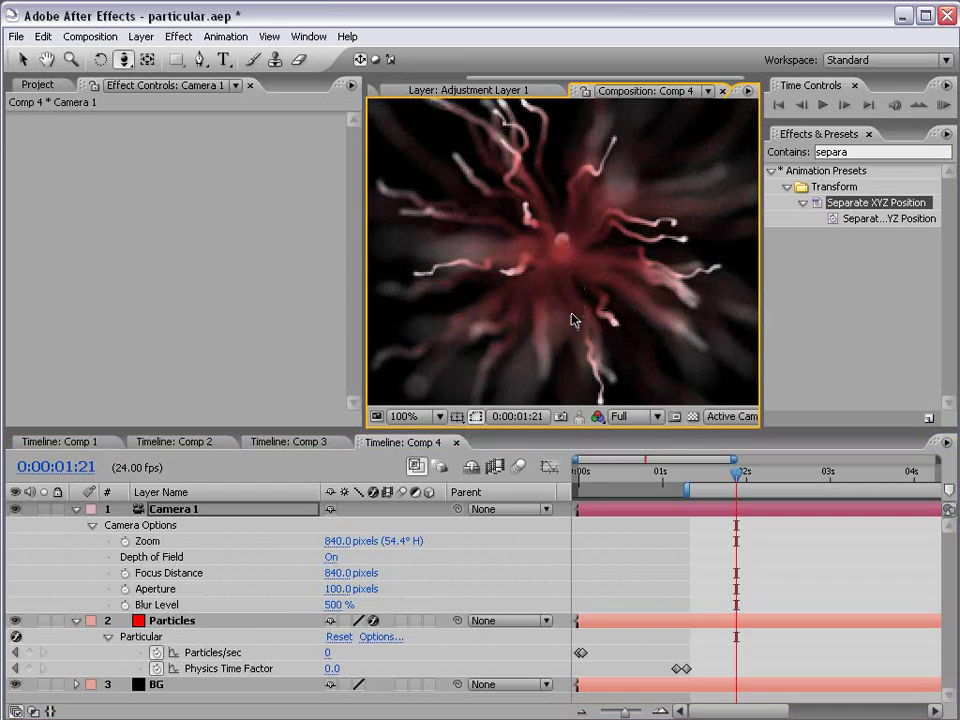
key("grave")
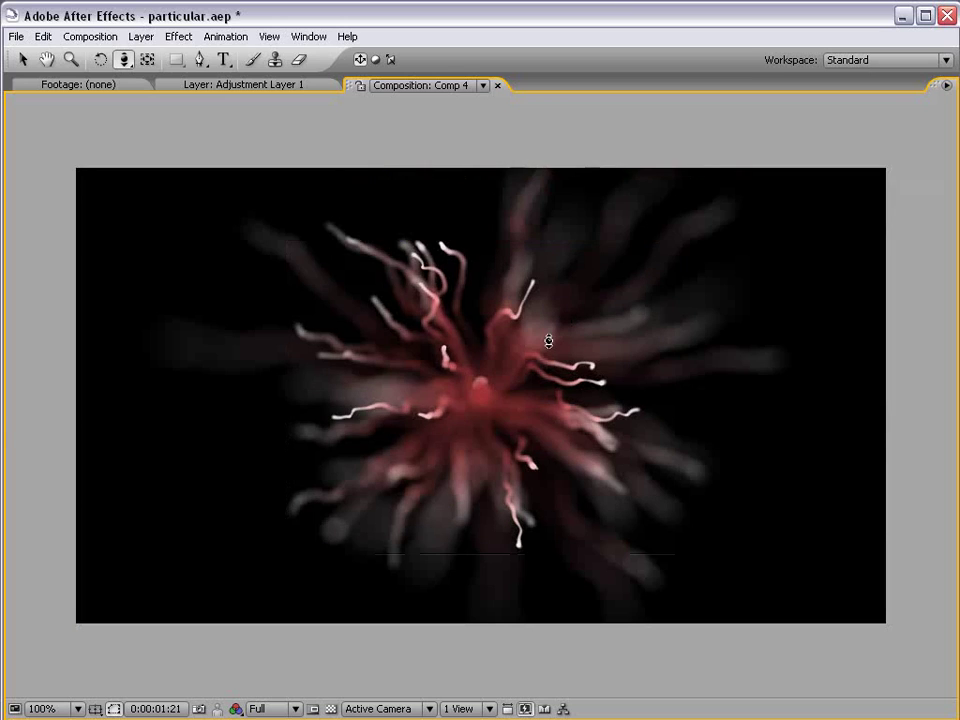
key("grave")
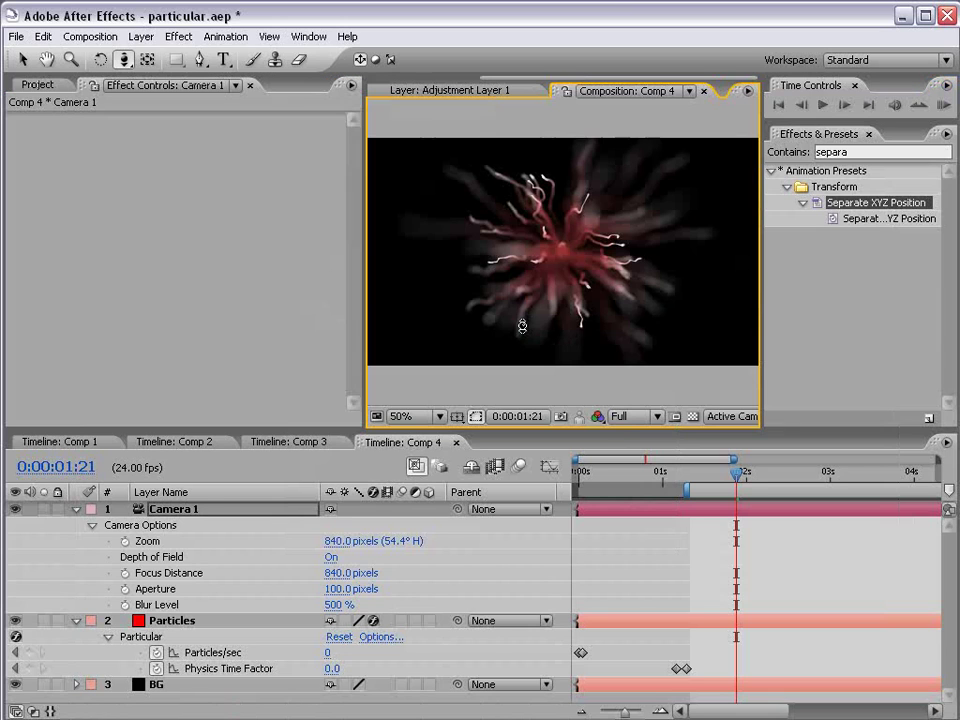
Step: Set the preview resolution to Half and move Camera 1 farther in toward the burst
left_click(630, 416)
left_click(633, 451)
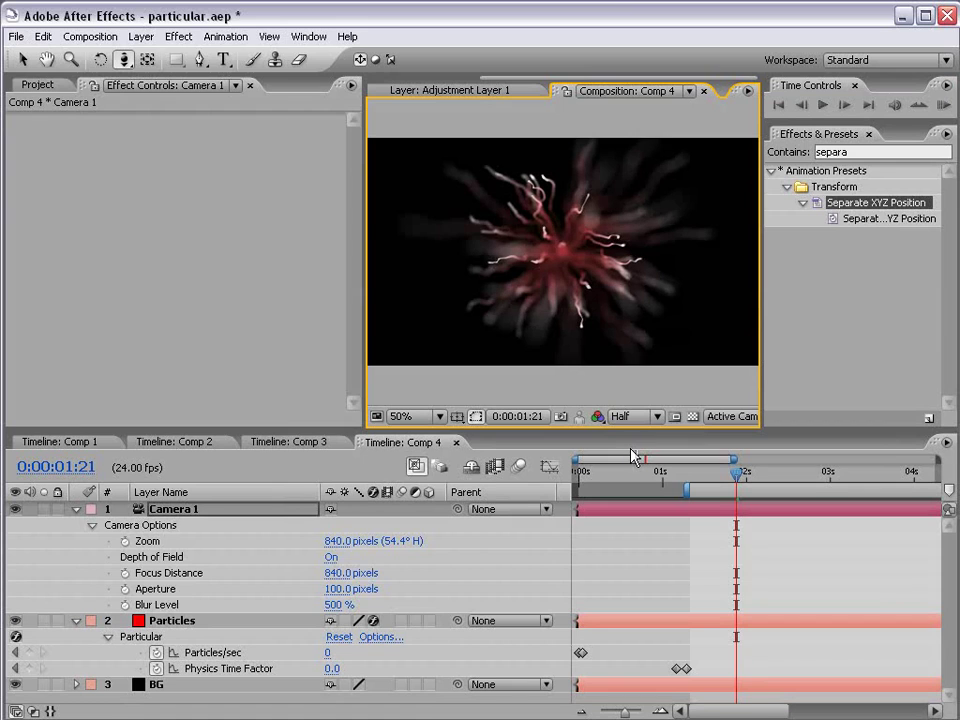
key("grave")
key("grave")
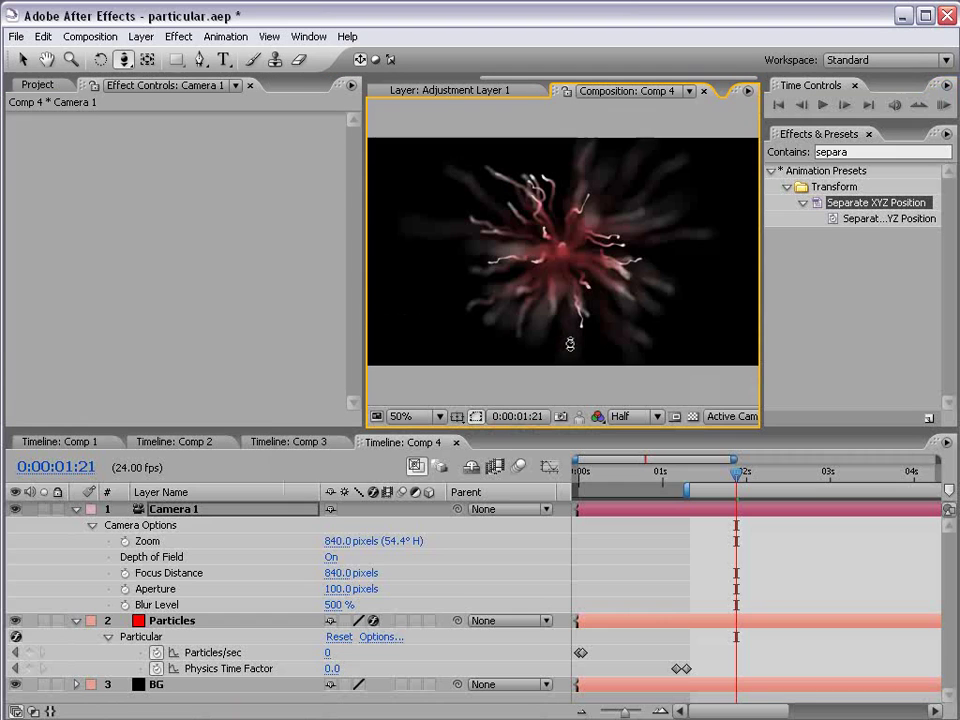
left_click_drag(543, 324, 566, 324)
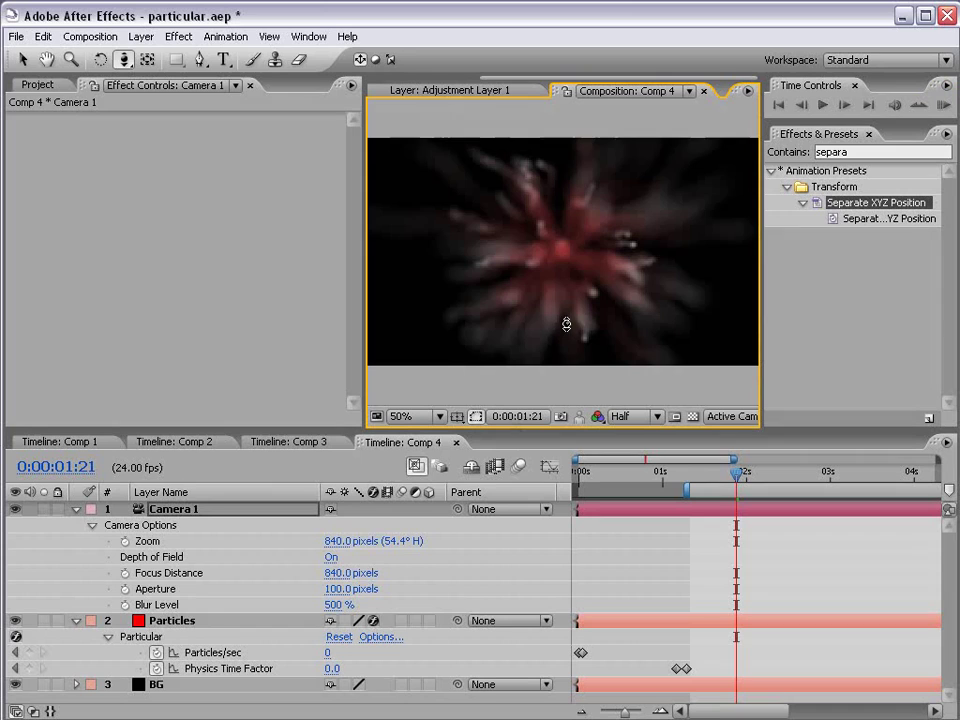
Step: Compare the blur with Depth of Field off and on, and set Camera 1's Focus Distance to 742 pixels
left_click(331, 557)
left_click(331, 557)
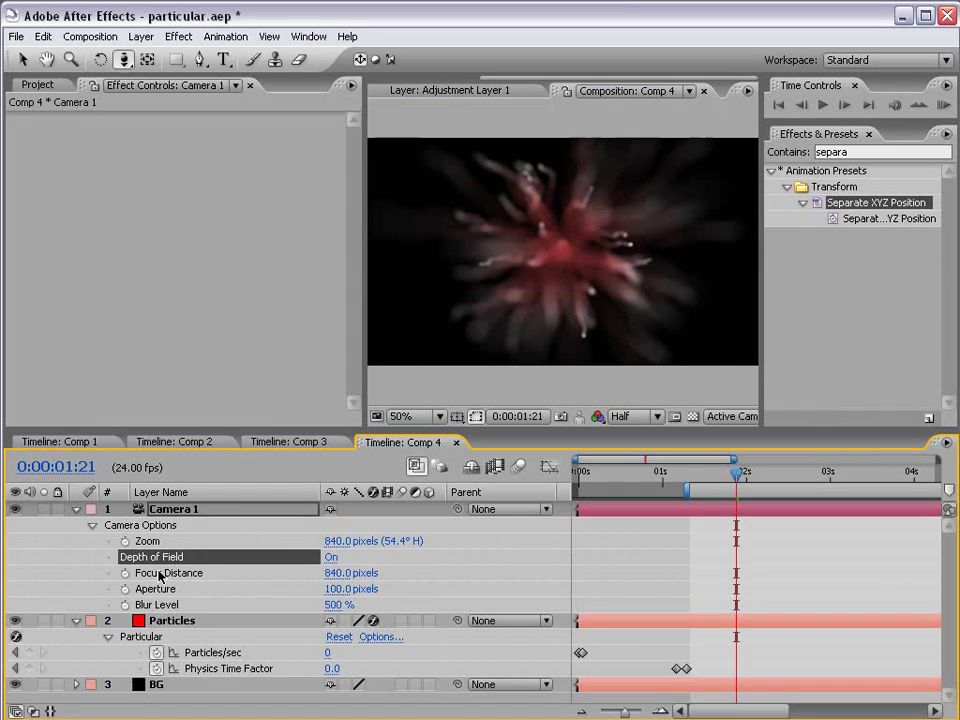
left_click_drag(335, 573, 242, 573)
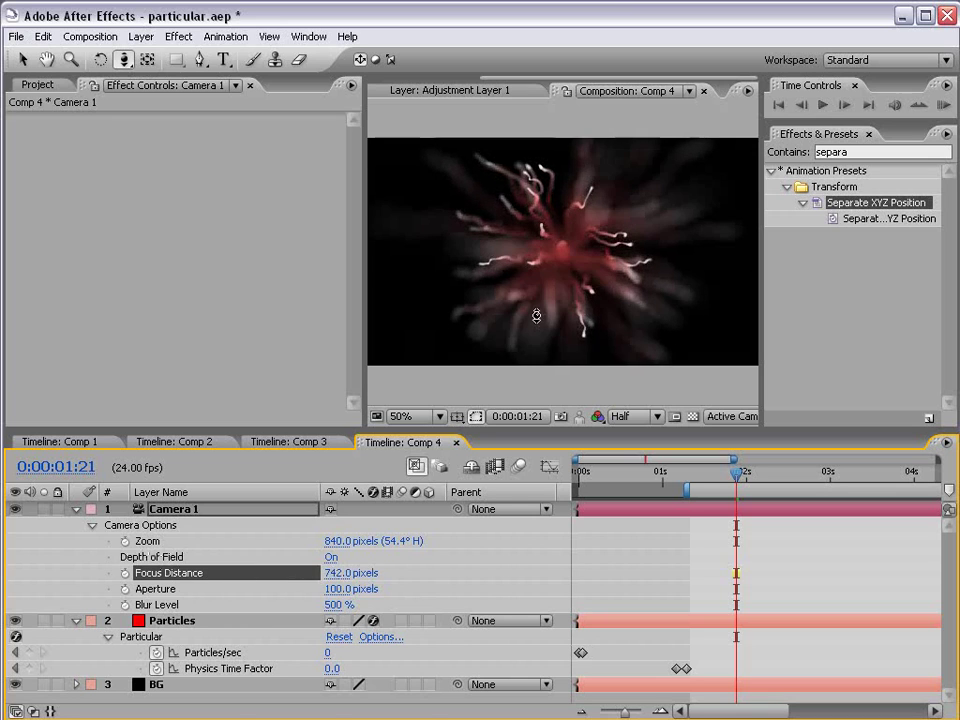
key("grave")
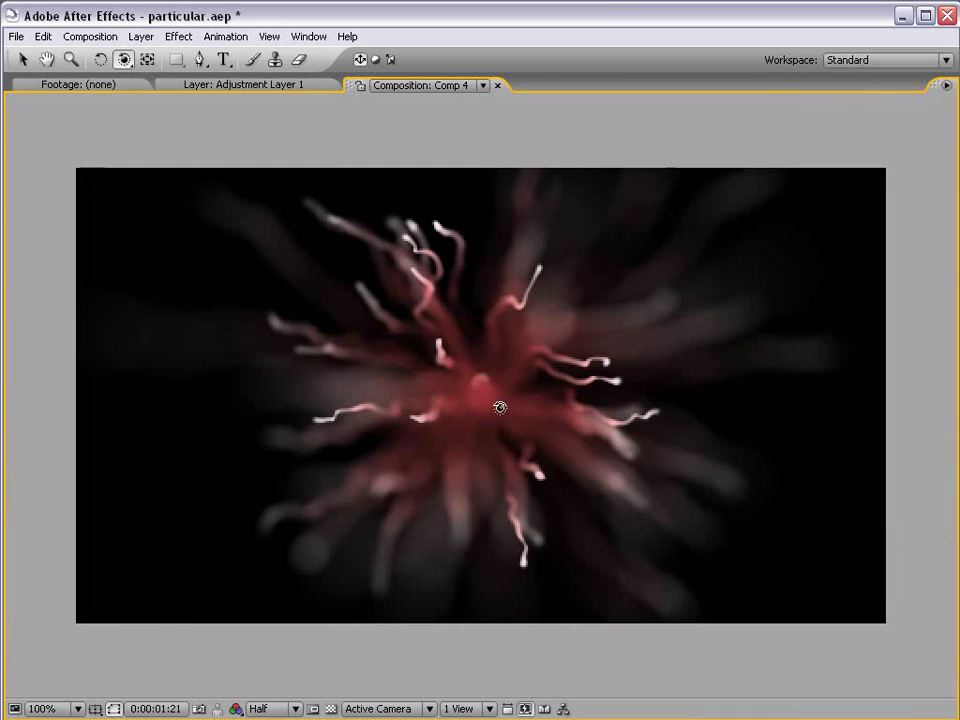
key("grave")
Step: Switch back to the Selection tool and collapse the Camera 1 and Particles layer properties in the timeline
key("v")
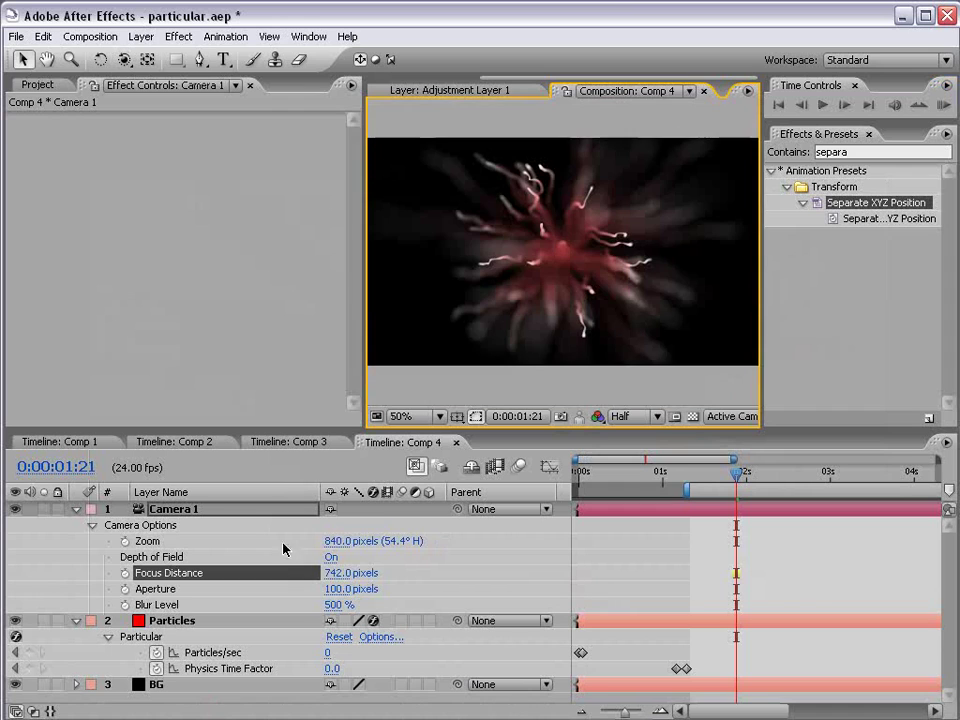
left_click(76, 510)
left_click(77, 525)
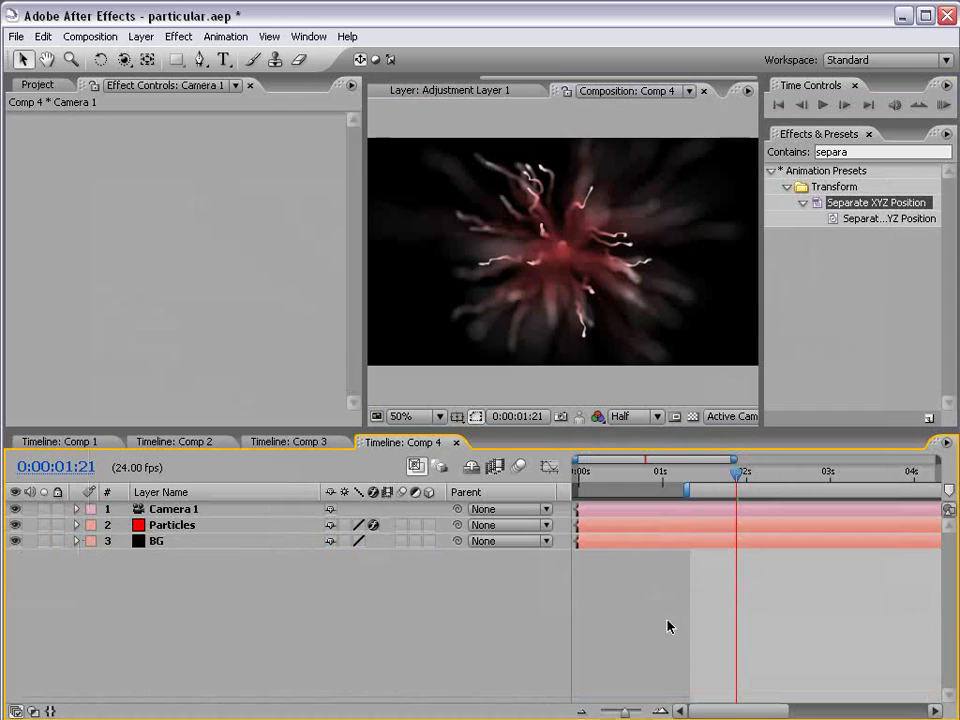
Step: Add an adjustment layer above all layers in Comp 4 and apply the Curves effect to it
key("ctrl+s")
key("ctrl+Down")
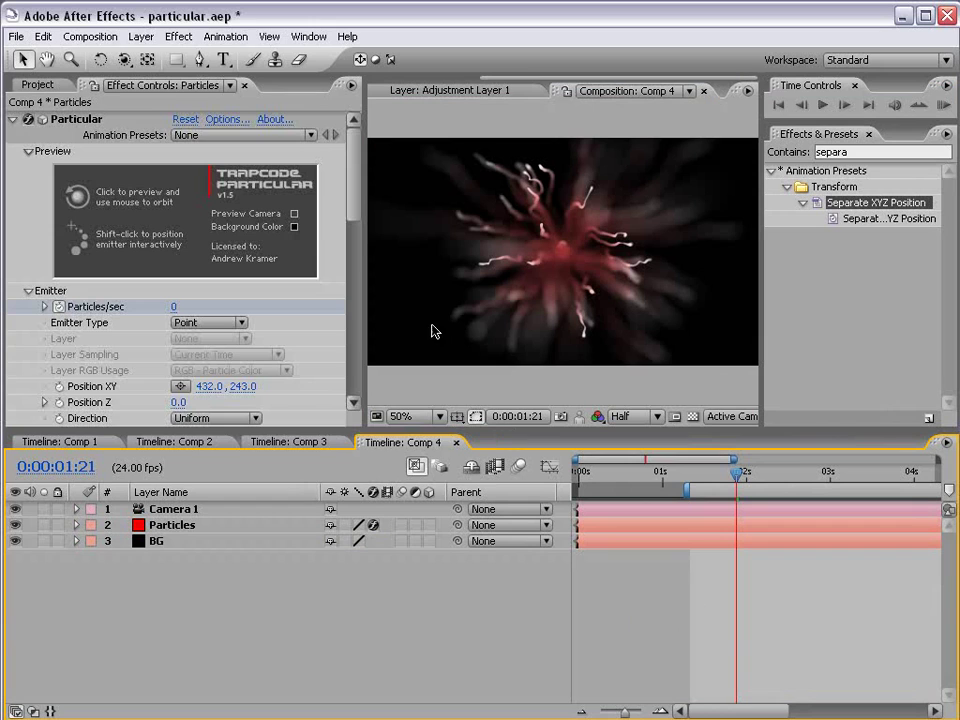
left_click(141, 36)
mouse_move(151, 56)
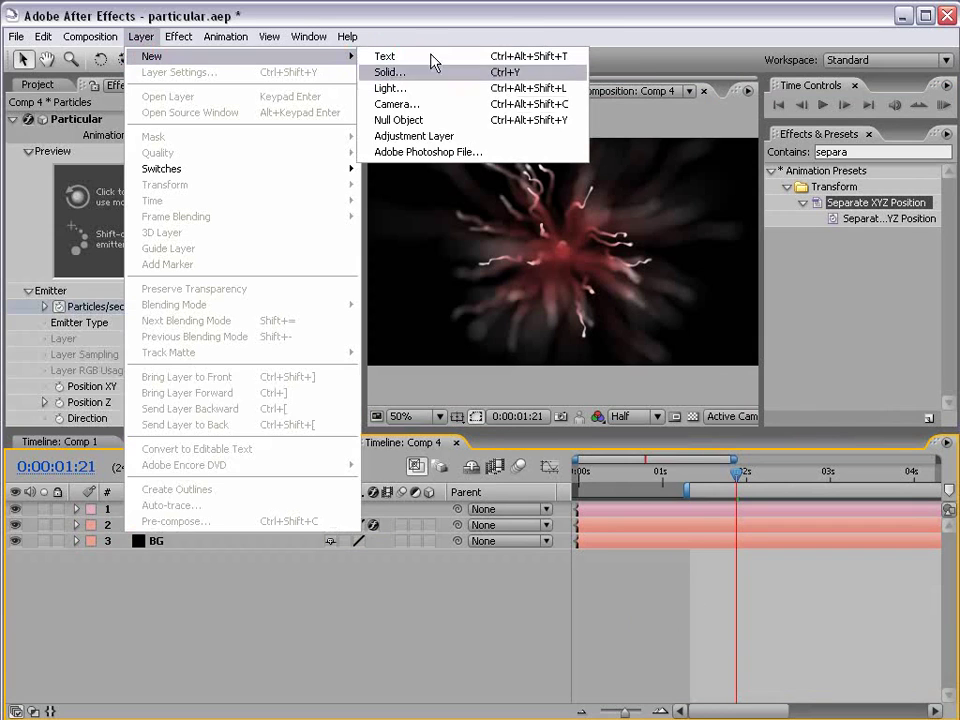
left_click(407, 135)
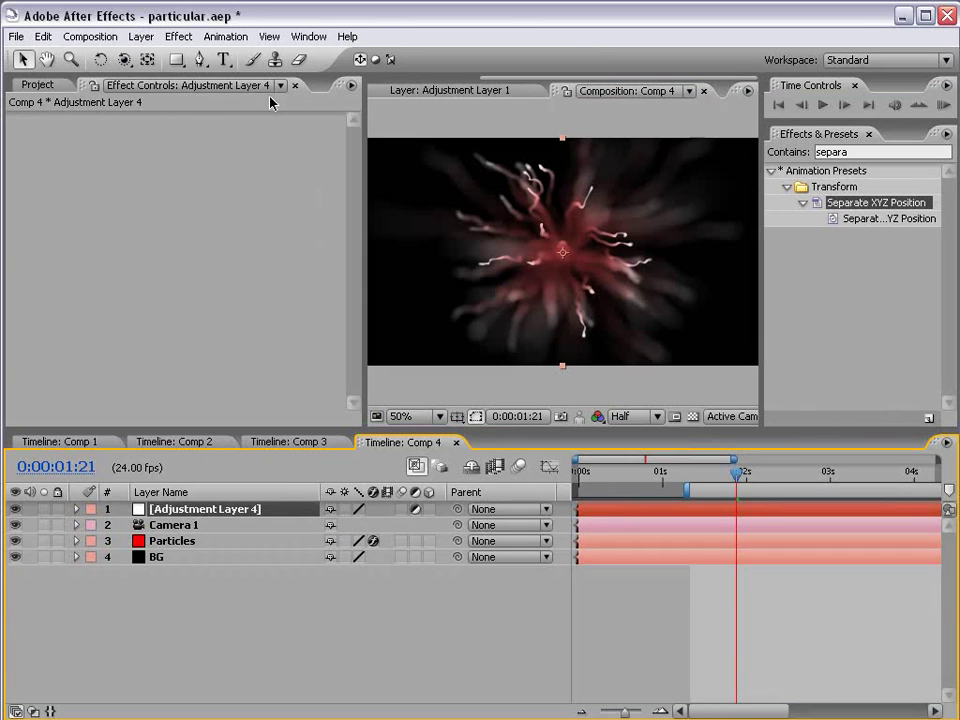
left_click(178, 36)
mouse_move(221, 225)
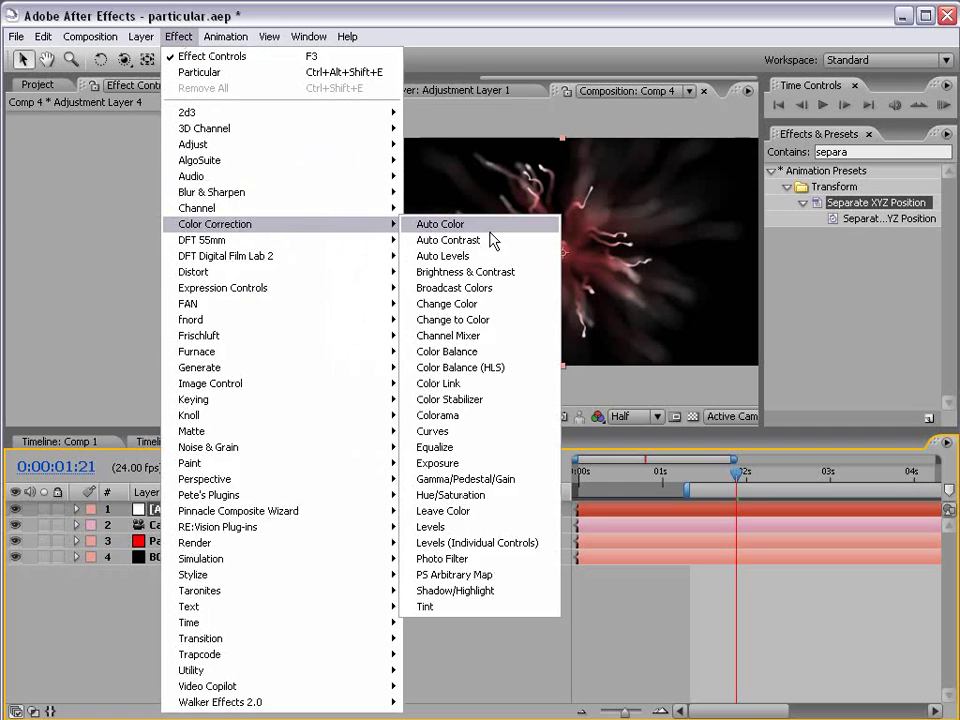
left_click(453, 436)
Step: In Curves, raise the Red channel's midtones slightly and lower the Blue channel's highlights
left_click(201, 153)
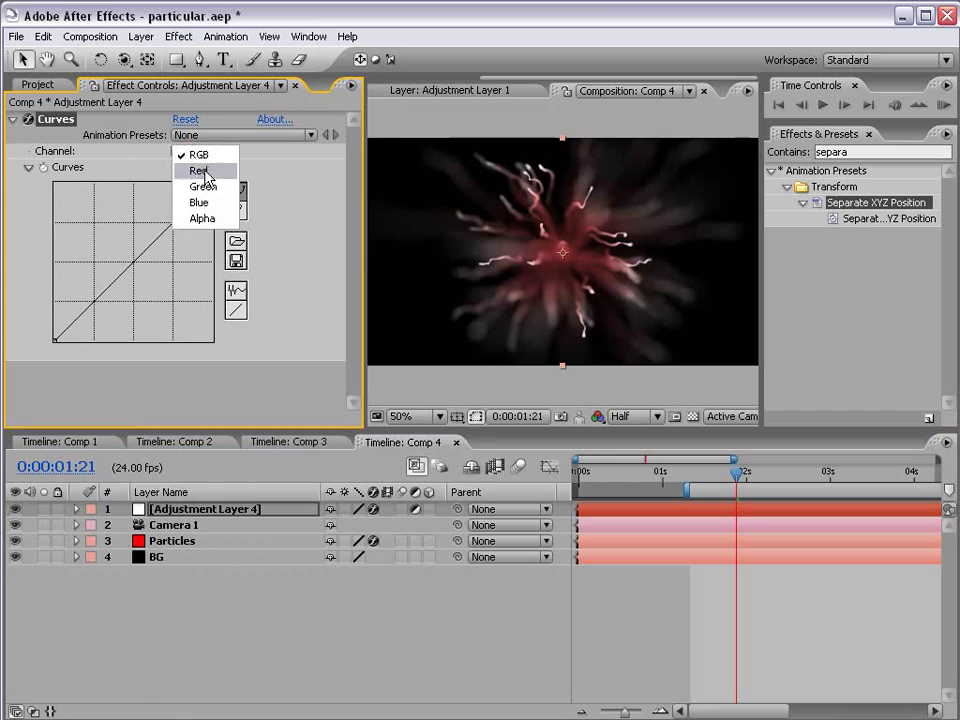
left_click(212, 169)
left_click_drag(139, 257, 126, 251)
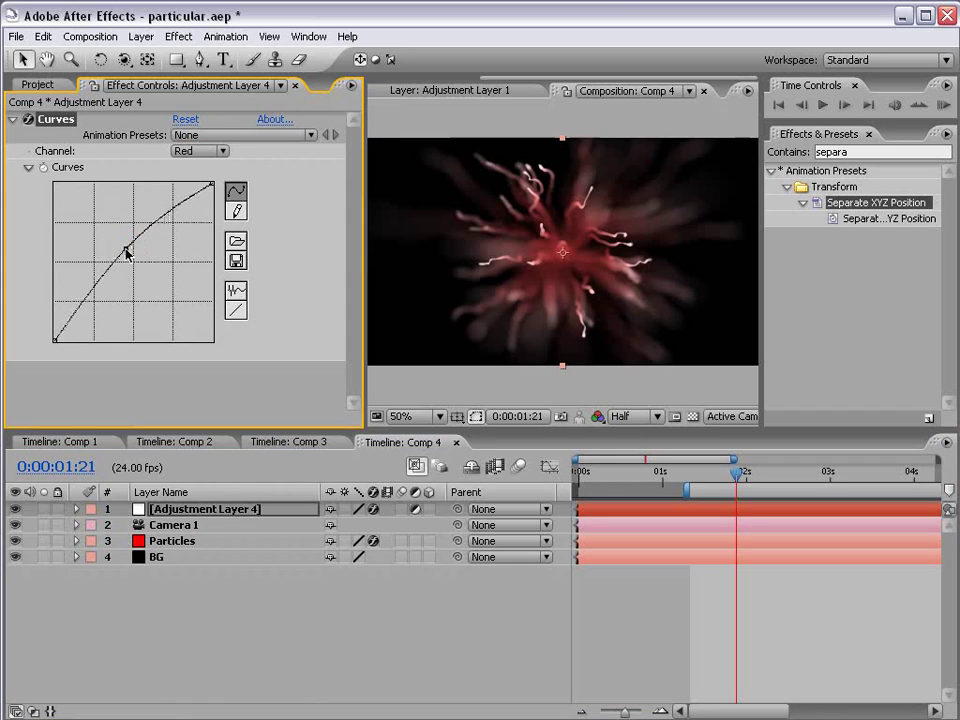
left_click(201, 151)
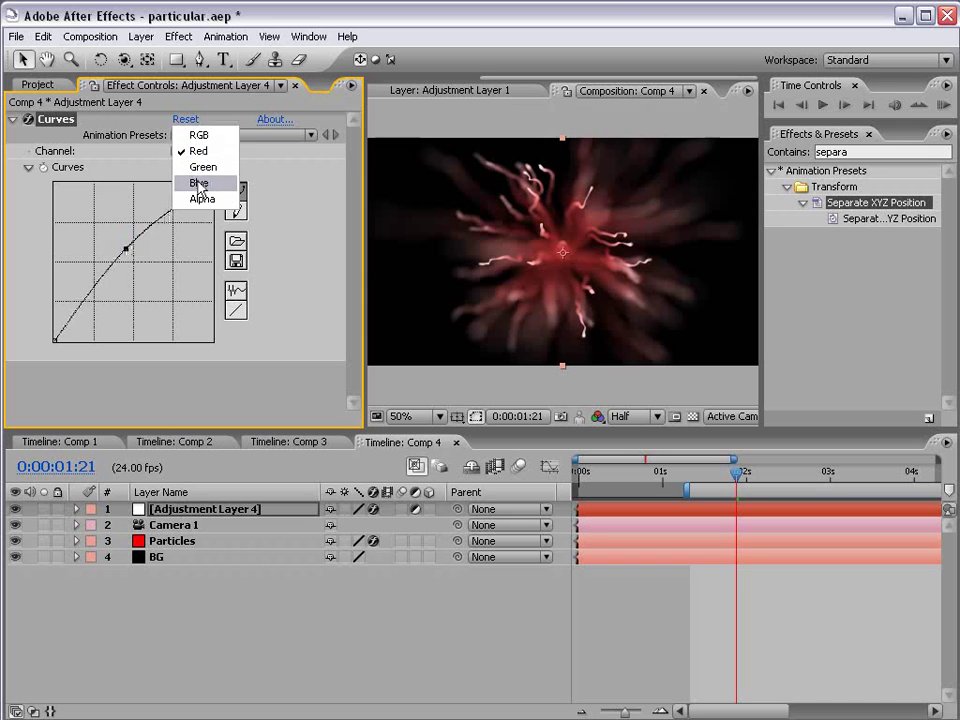
left_click(208, 184)
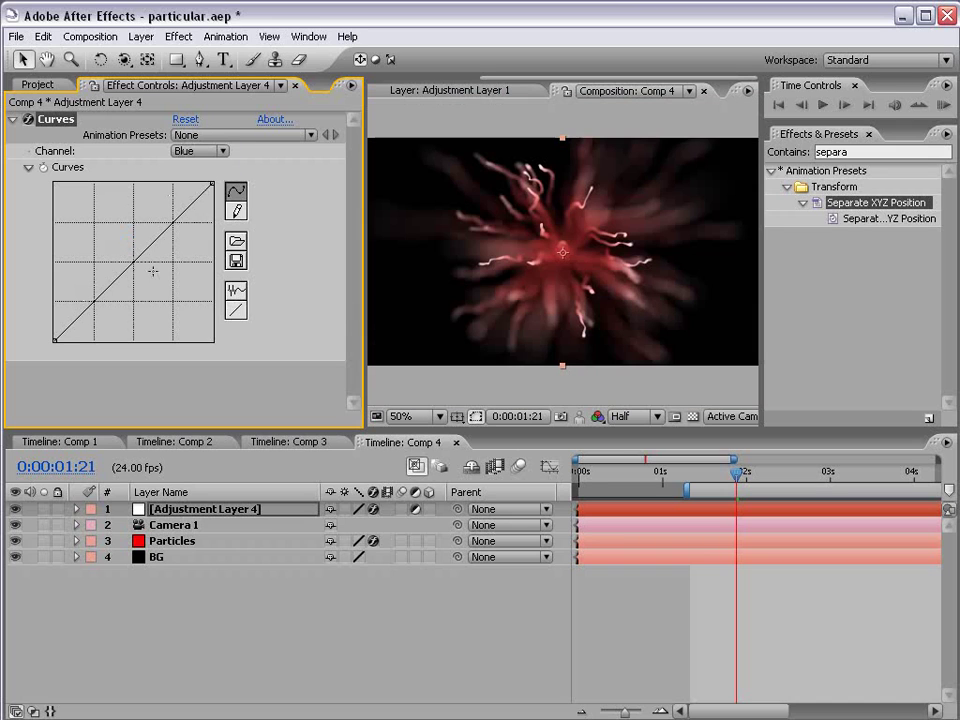
mouse_move(125, 270)
left_mouse_down()
mouse_move(189, 242)
mouse_move(189, 231)
mouse_move(167, 259)
mouse_move(136, 280)
mouse_move(129, 272)
left_mouse_up()
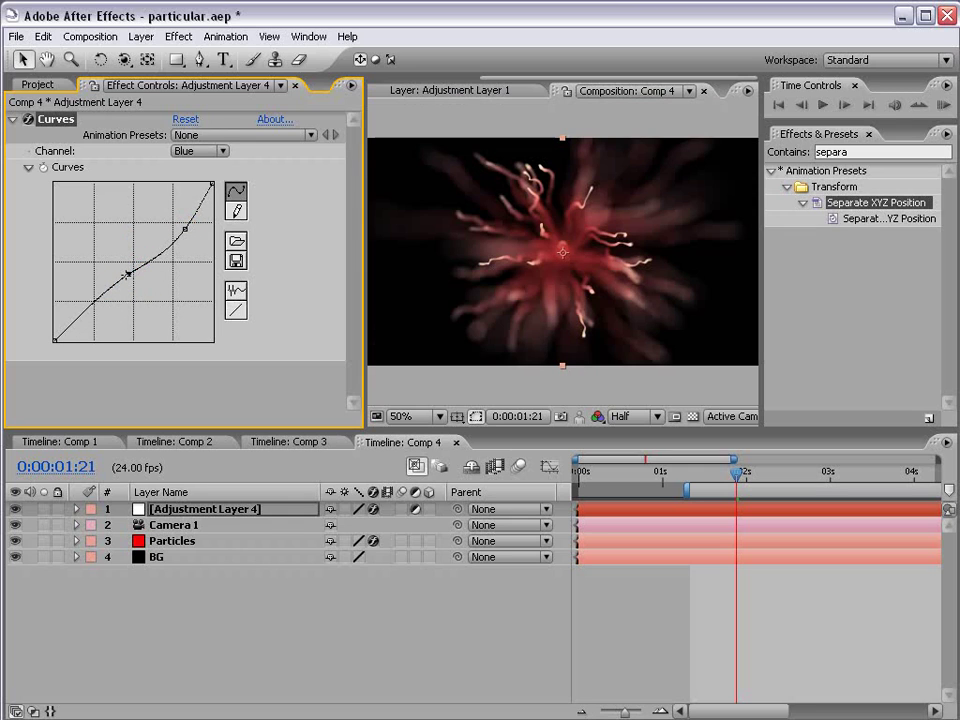
key("grave")
key("grave")
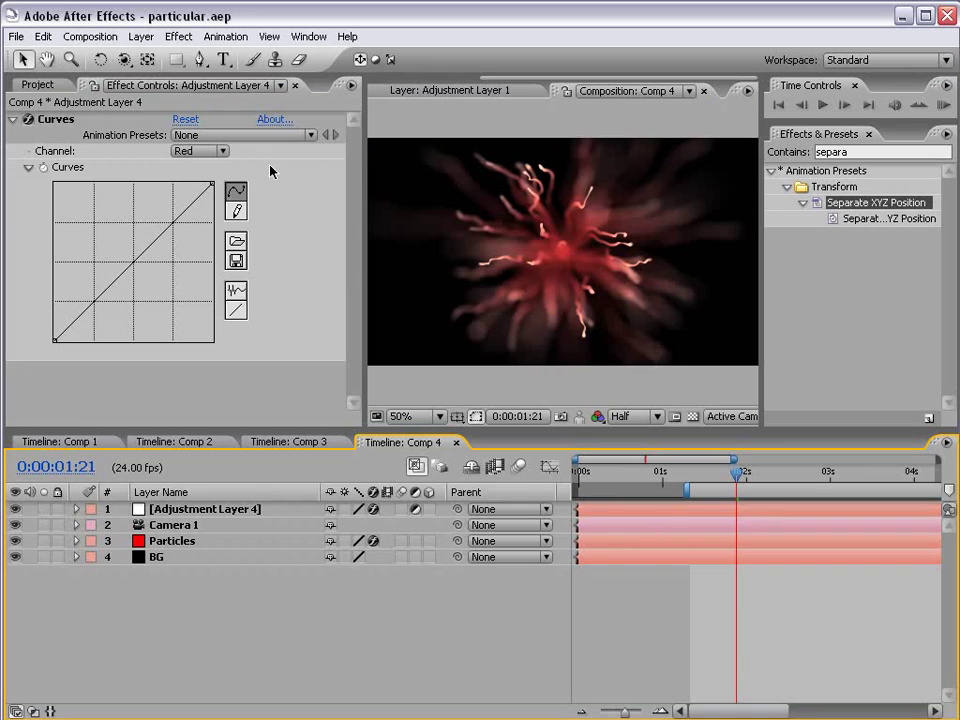
Step: Create a text layer reading VIDEO COPILOT across the middle of the composition
left_click(223, 59)
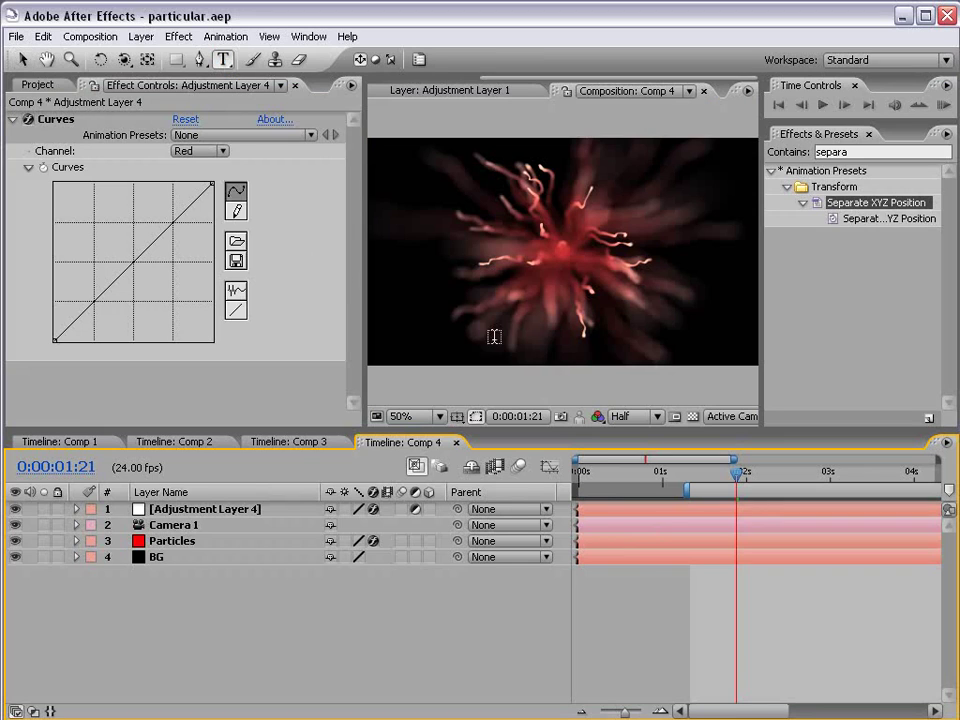
left_click(485, 258)
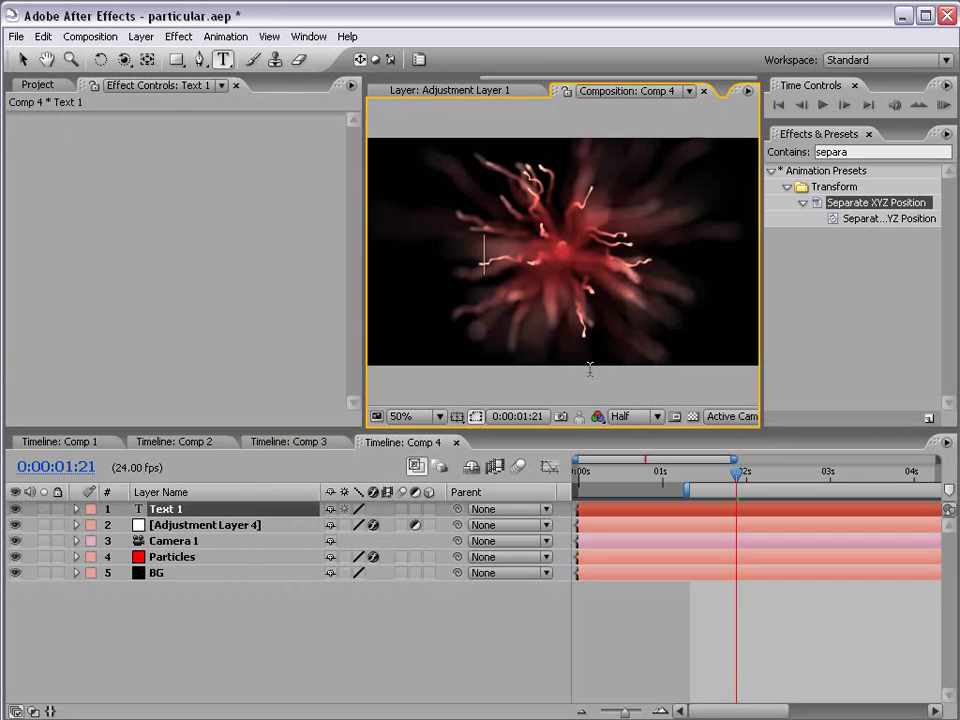
type("VIDEO COPILOT")
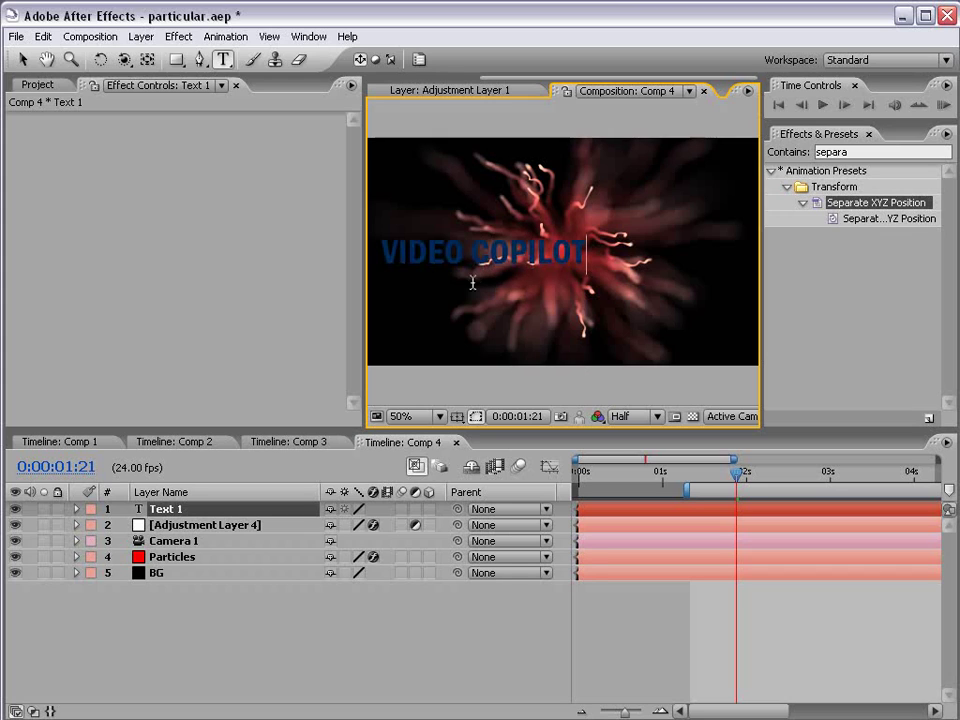
Step: Change the fill color of the whole VIDEO COPILOT text to white (FFFFFF)
left_click_drag(383, 252, 590, 252)
left_click(419, 60)
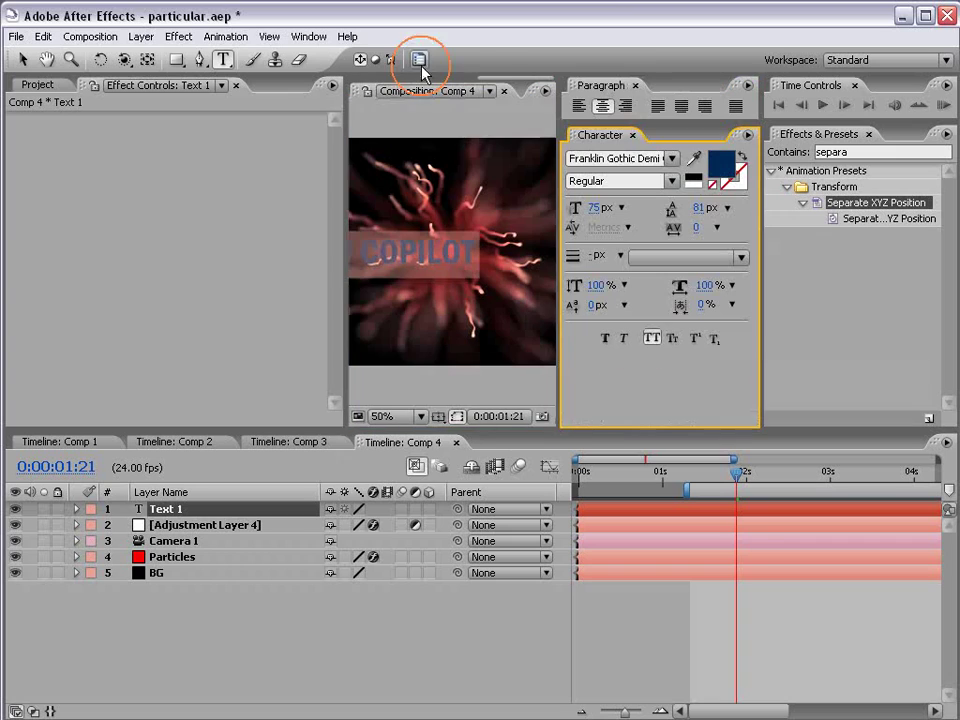
left_click(721, 163)
left_click_drag(340, 460, 291, 368)
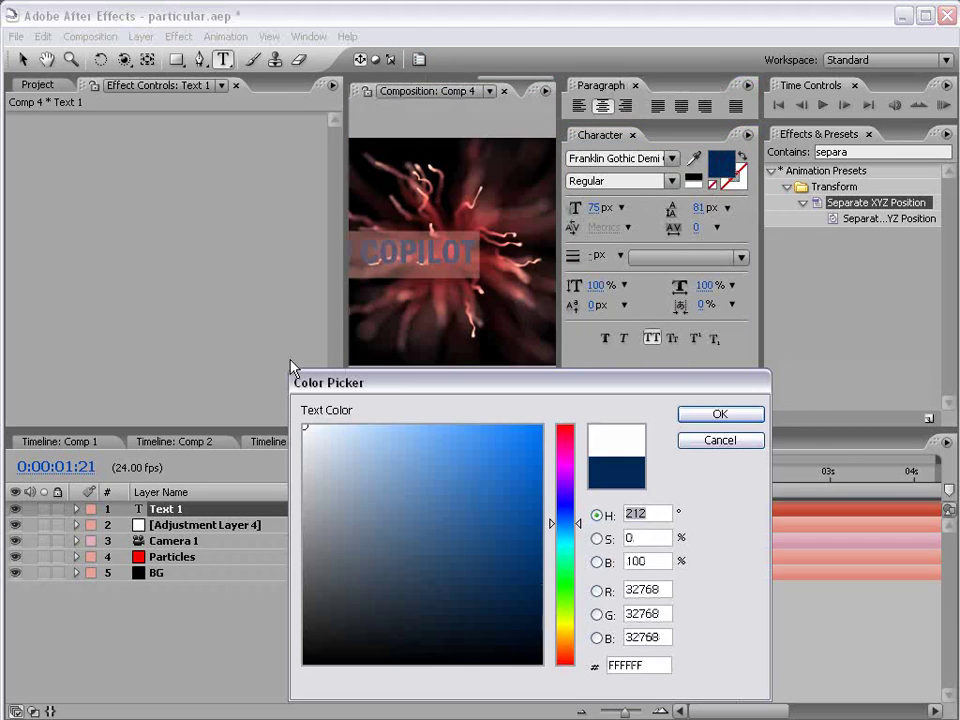
left_click(719, 414)
left_click(632, 134)
left_click(634, 85)
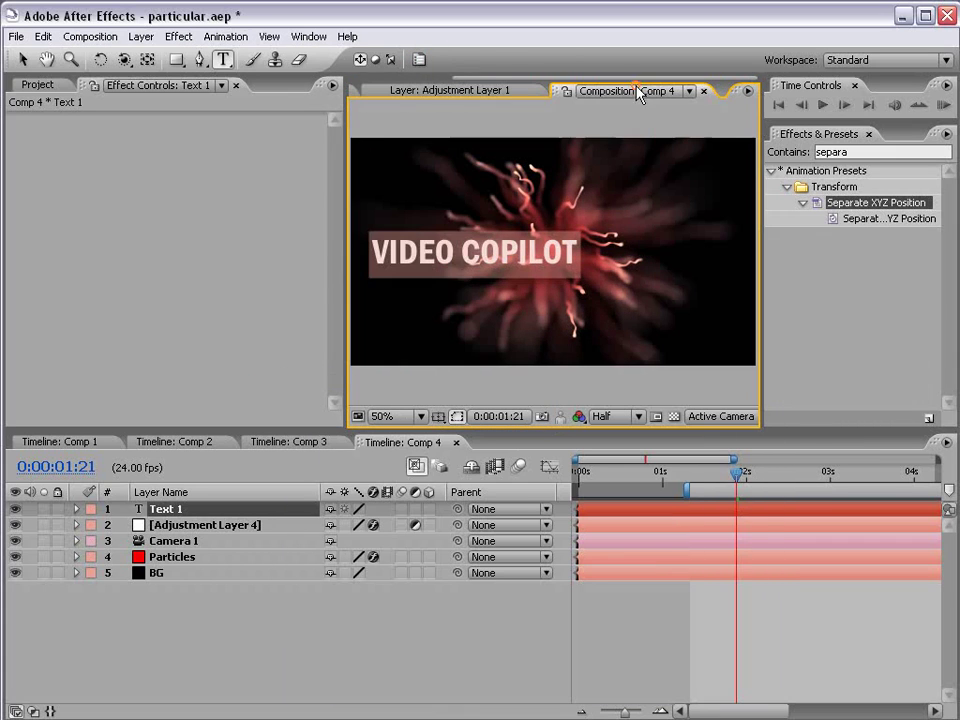
left_click(21, 59)
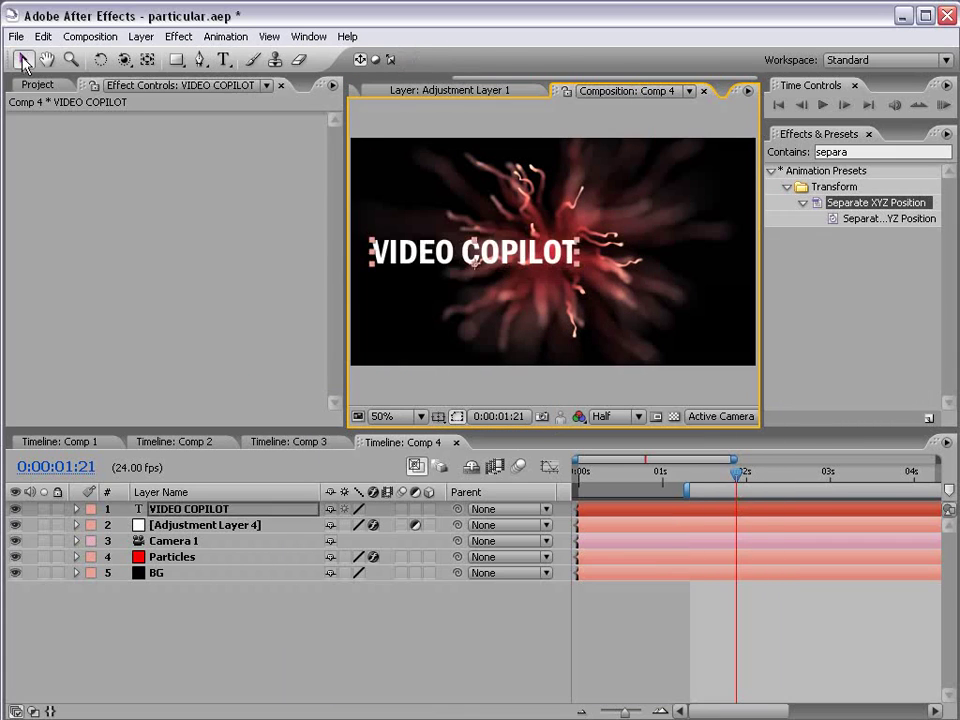
Step: Make the VIDEO COPILOT text a 3D layer and rotate it so its front angles toward the camera
left_click(429, 509)
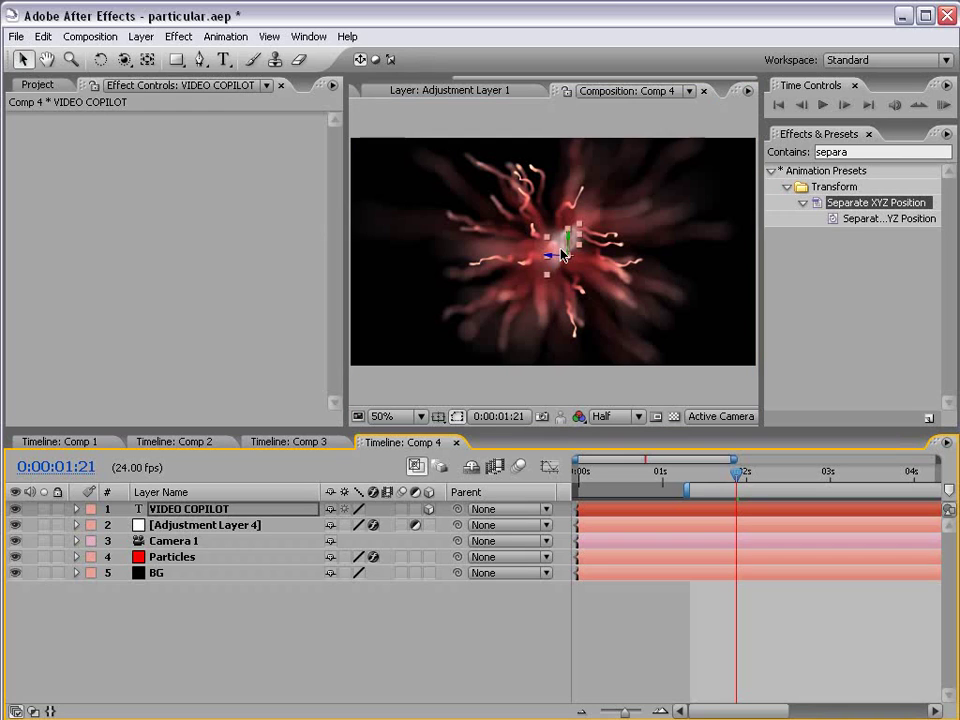
key("w")
left_click(583, 244)
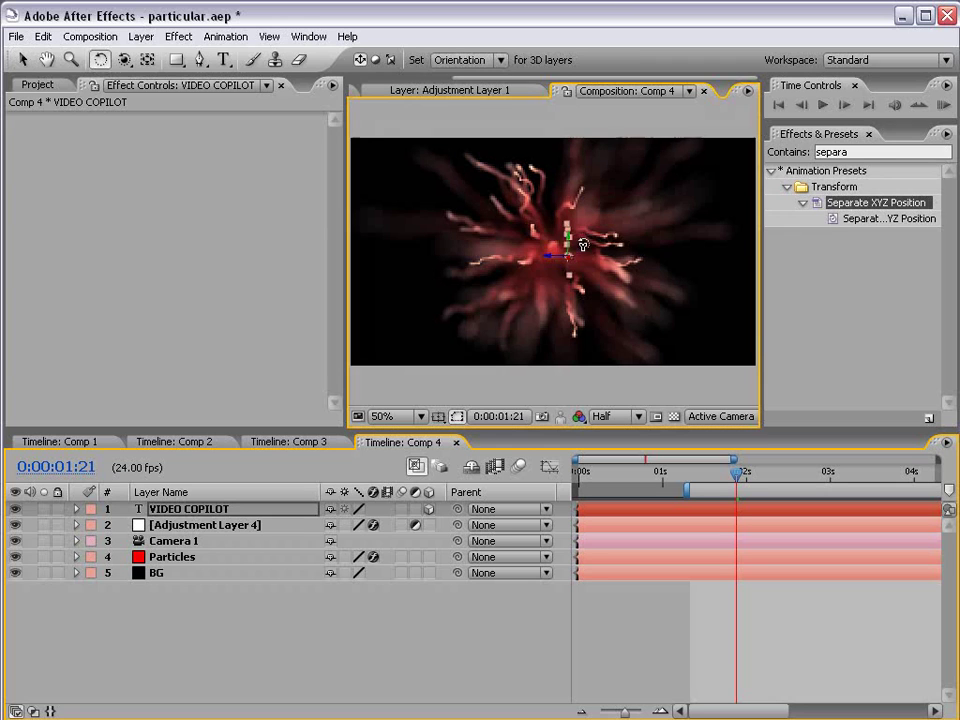
left_click_drag(583, 244, 600, 245)
left_click(683, 630)
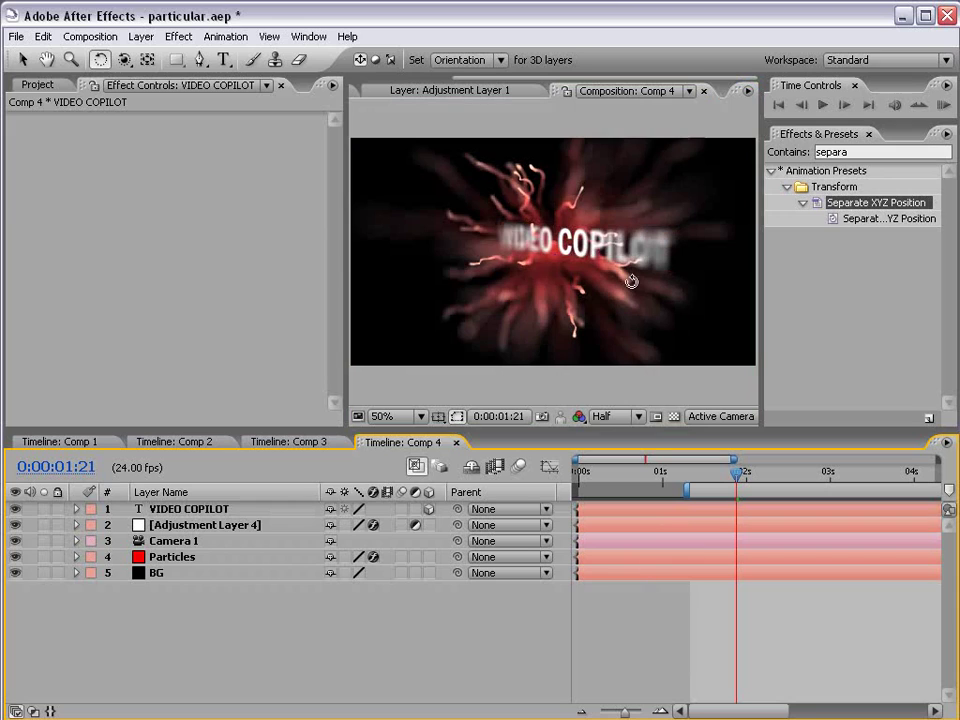
Step: Enable Draft 3D for Comp 4 so the text is shown without depth-of-field blur
scroll(576, 272, "up", 2)
scroll(576, 272, "down", 2)
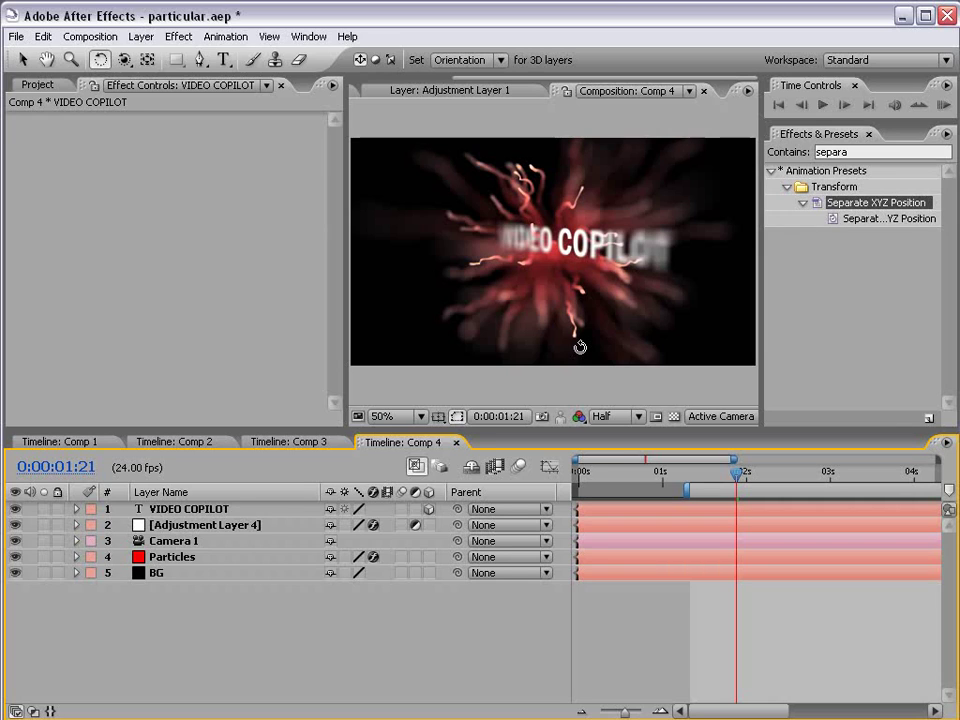
left_click(441, 467)
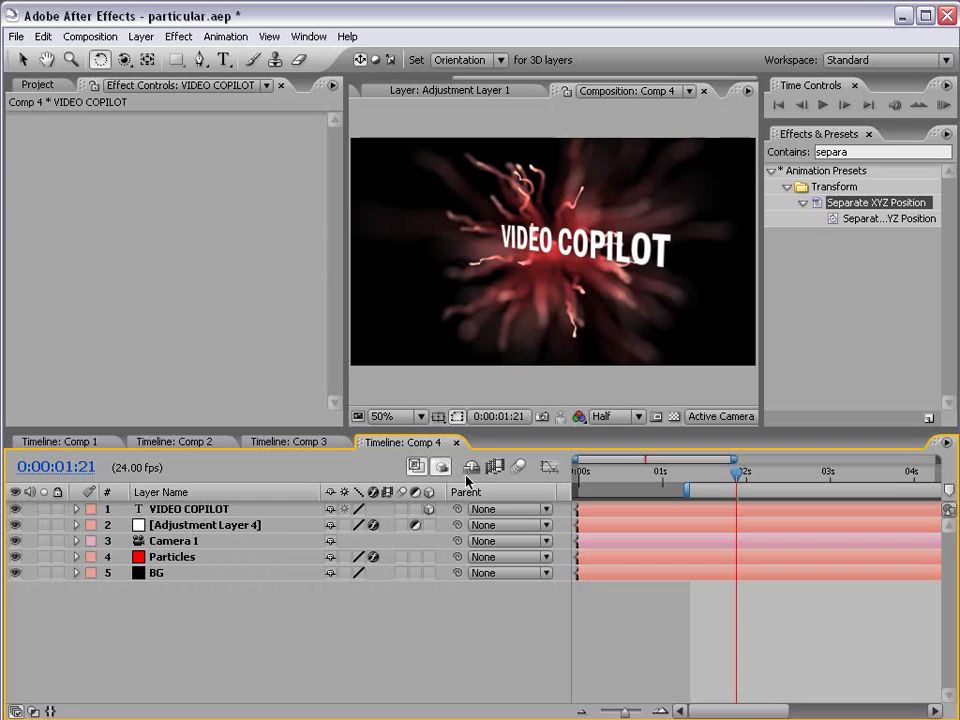
Step: Examine the Particles layer's Particular effect and the Camera Options of Camera 1, collapsing both
left_click(175, 557)
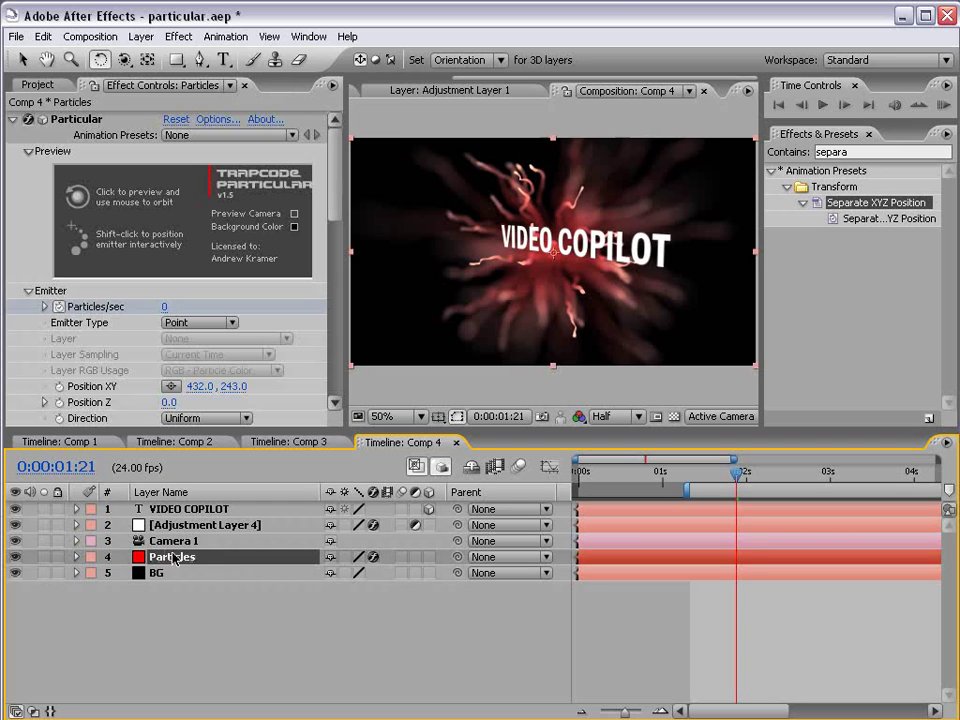
left_click(13, 119)
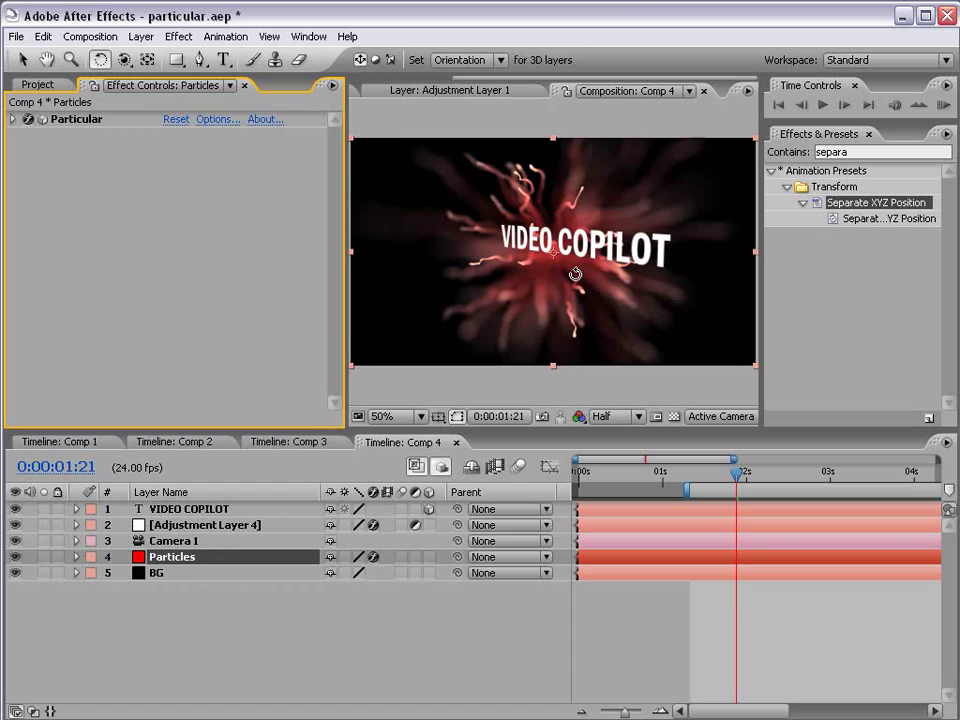
left_click(206, 540)
key("a")
key("a")
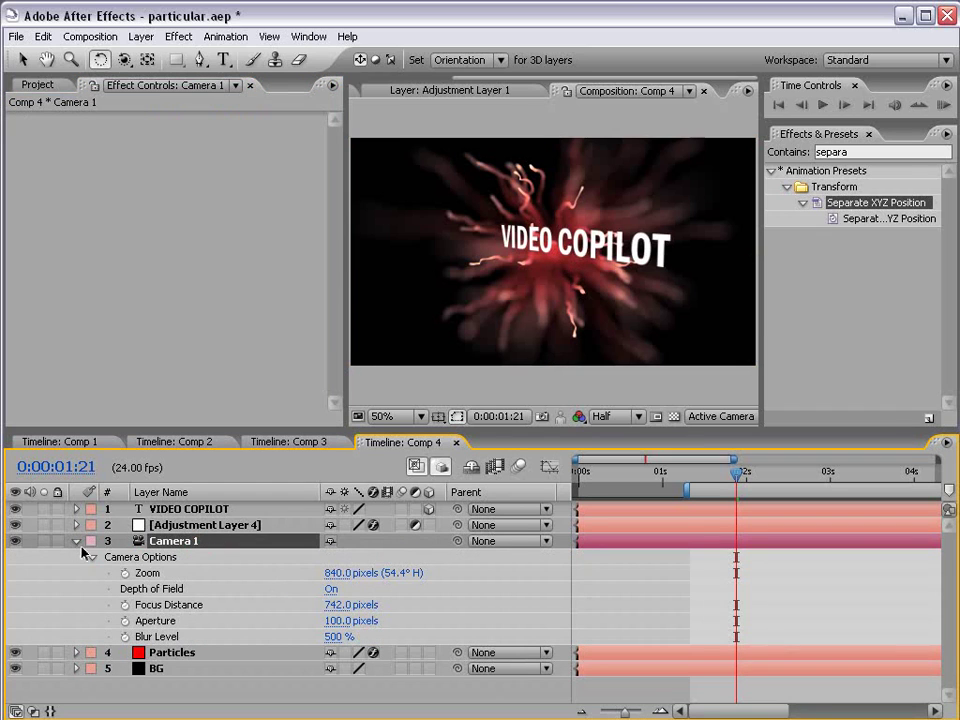
left_click(77, 542)
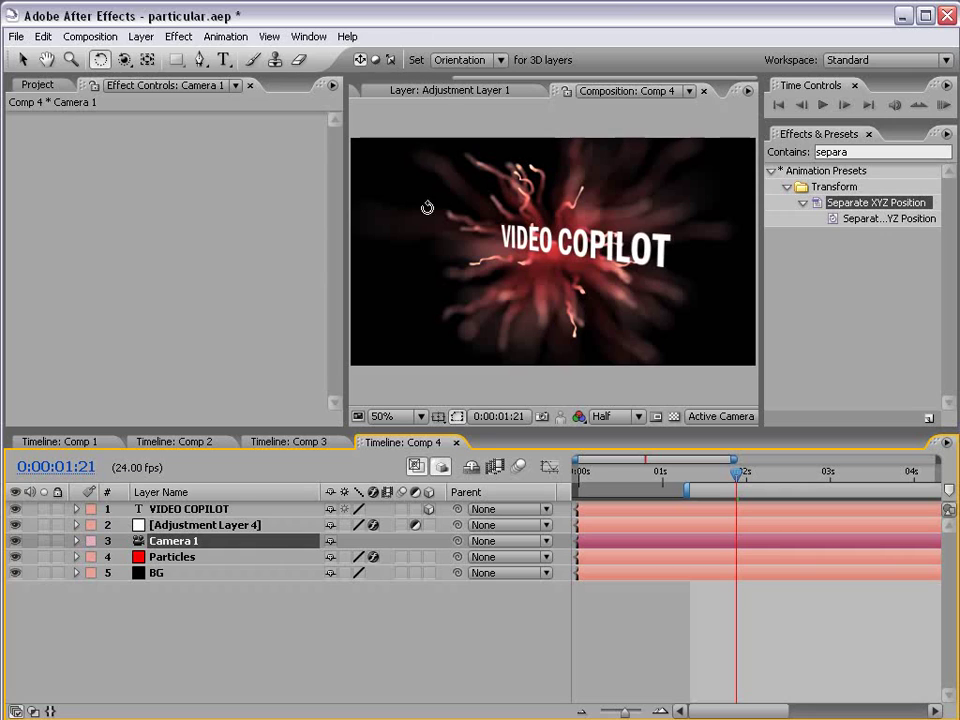
Step: Rotate the VIDEO COPILOT text so the word VIDEO swings closer to the camera than COPILOT
left_click(187, 512)
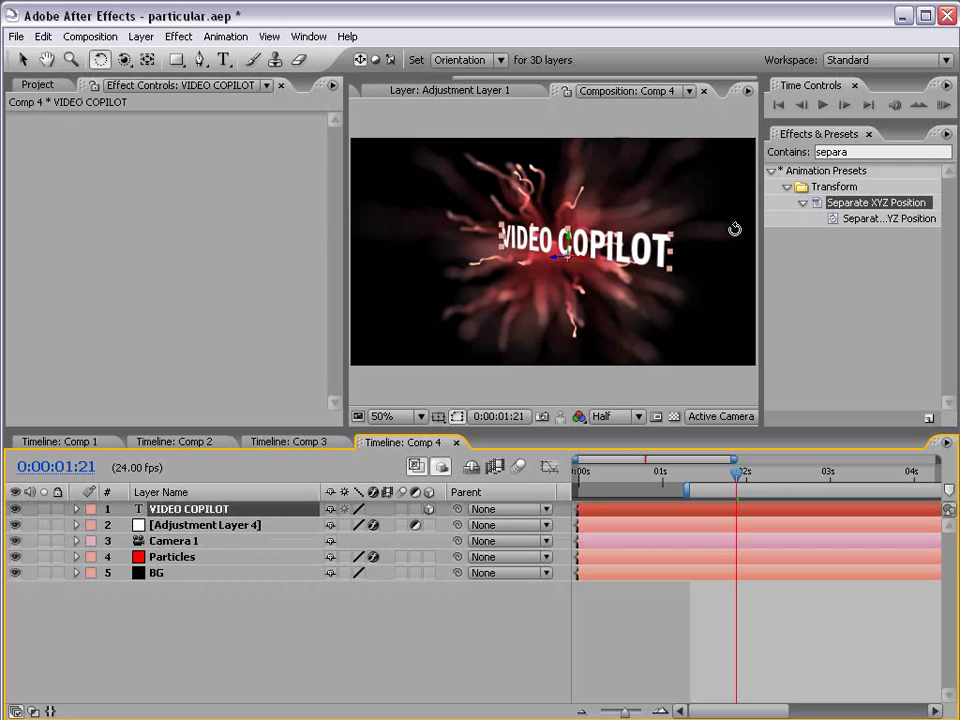
left_click_drag(566, 243, 604, 237)
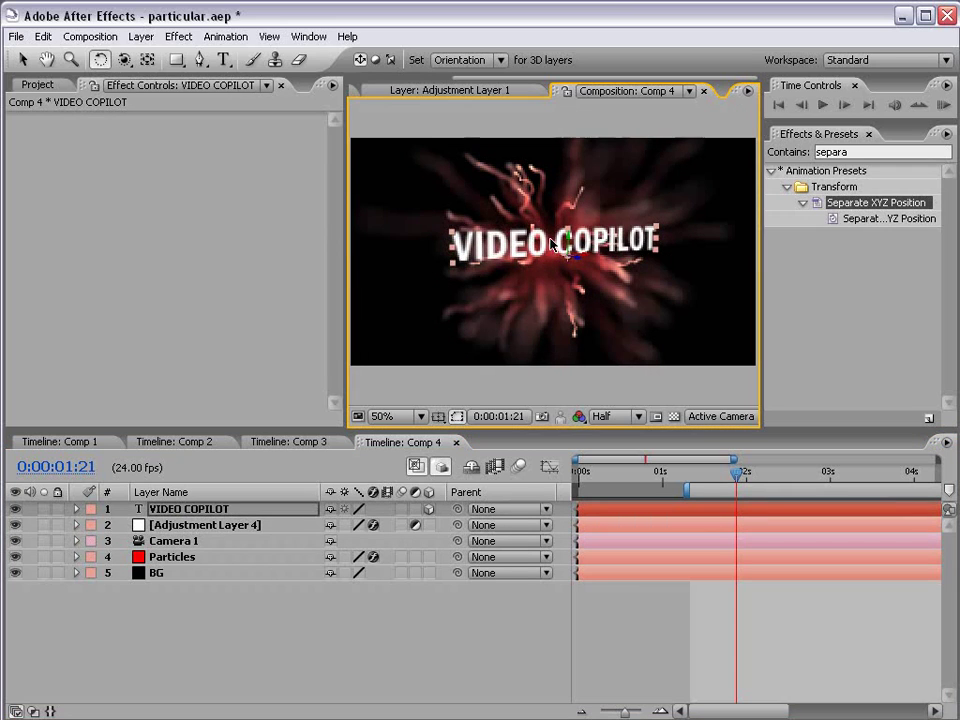
Step: Reduce the font size of the word VIDEO to 63 px, leaving COPILOT at its original size
key("t")
key("ctrl+t")
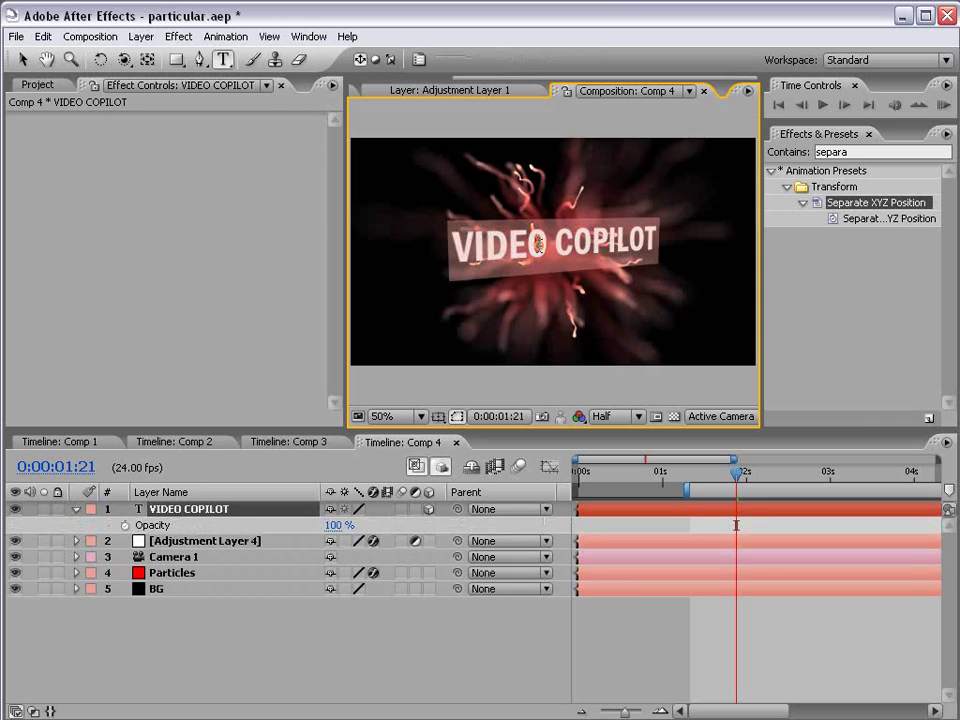
double_click(500, 243)
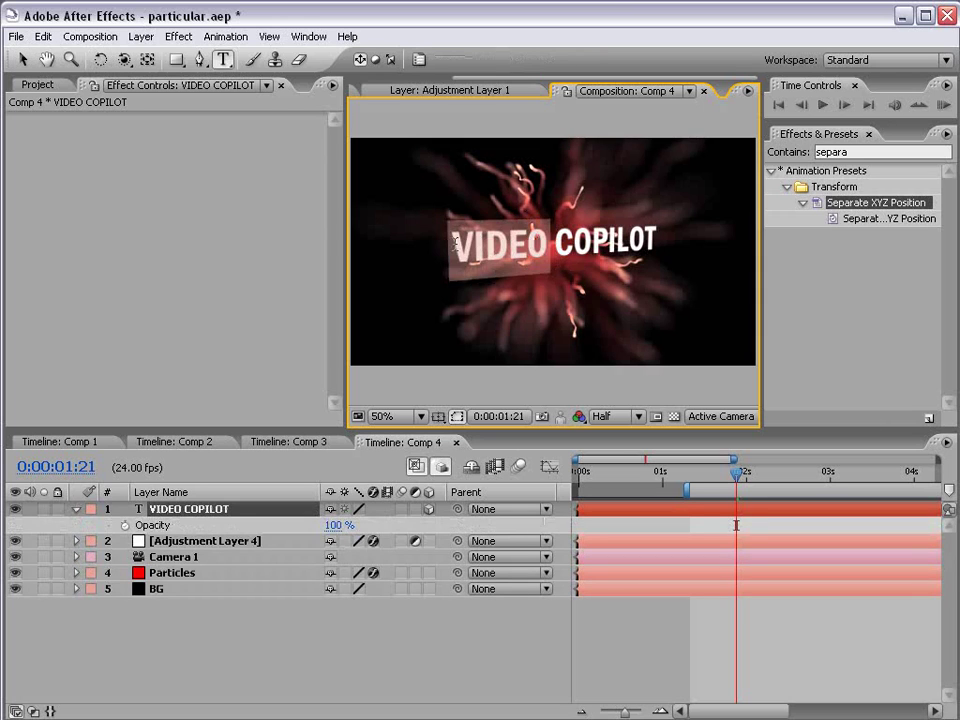
left_click(419, 59)
left_click_drag(605, 207, 578, 209)
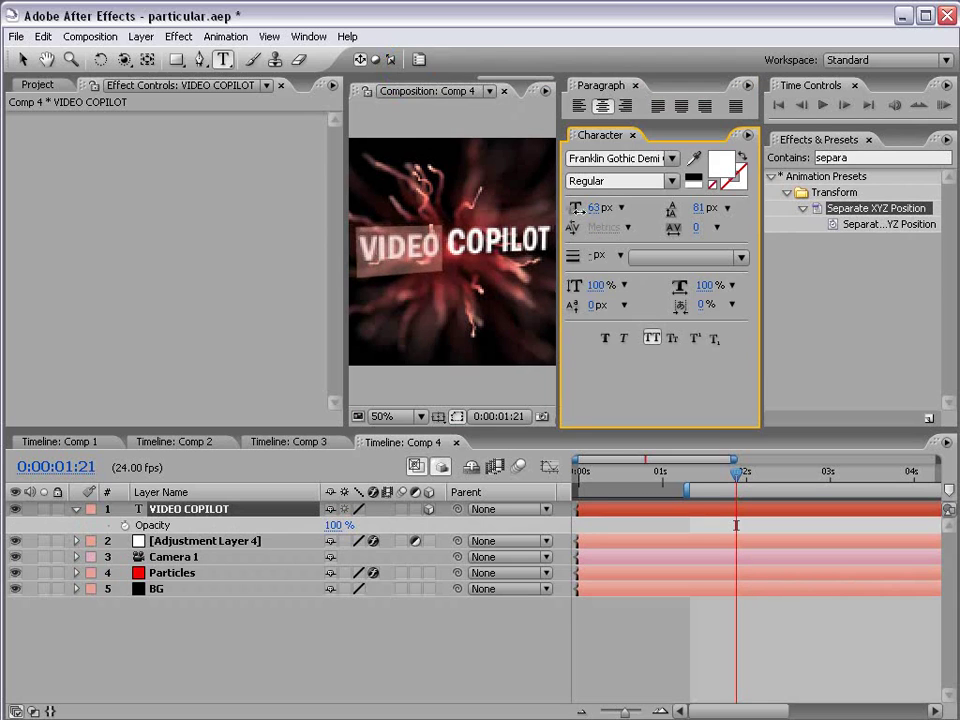
left_click(25, 61)
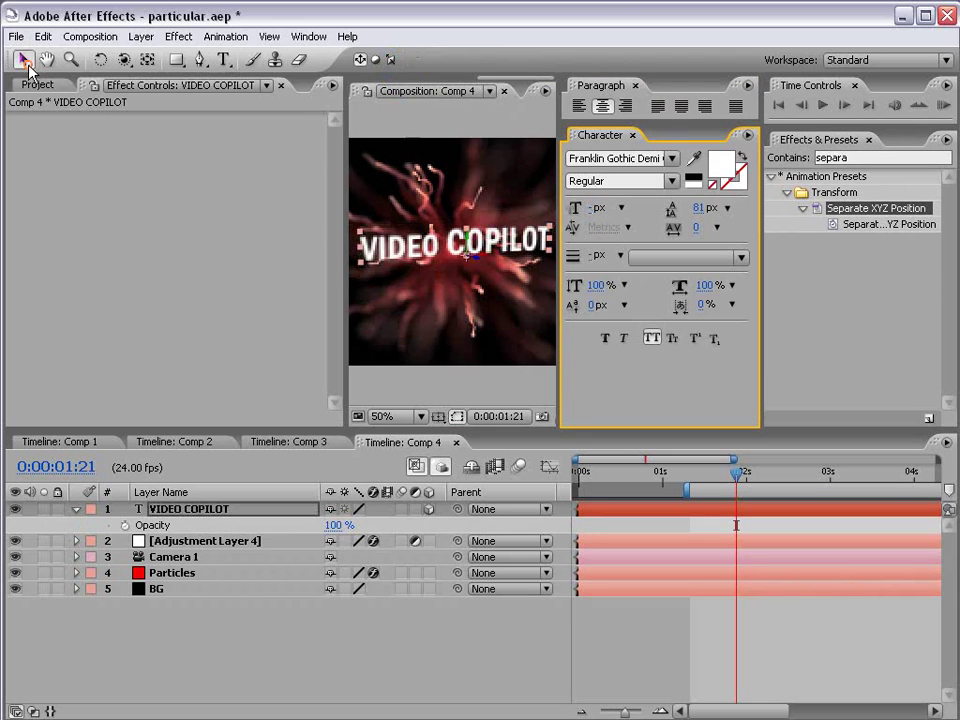
left_click(632, 135)
left_click(634, 85)
left_click(621, 274)
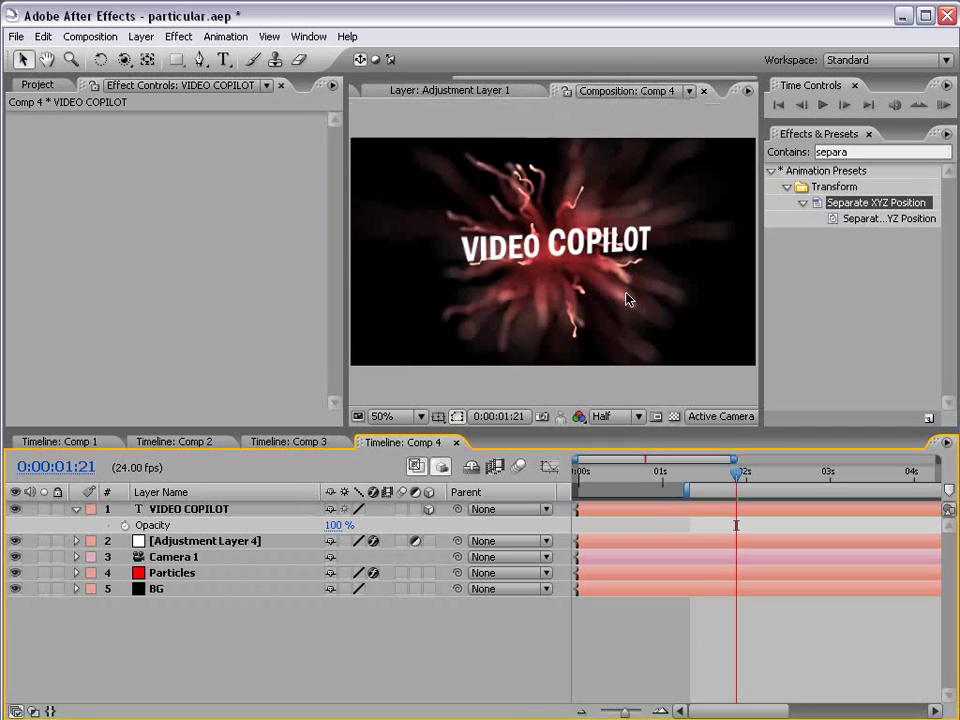
Step: Reveal the Camera Options of Camera 1 and turn its Depth of Field off
left_click(563, 254)
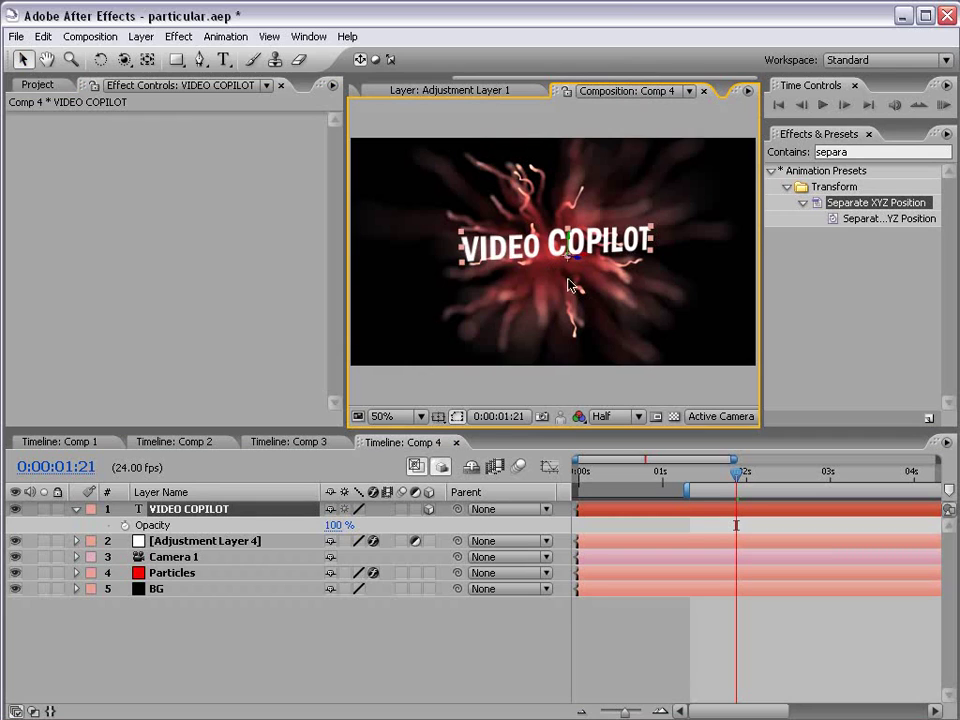
key("c")
left_click(175, 556)
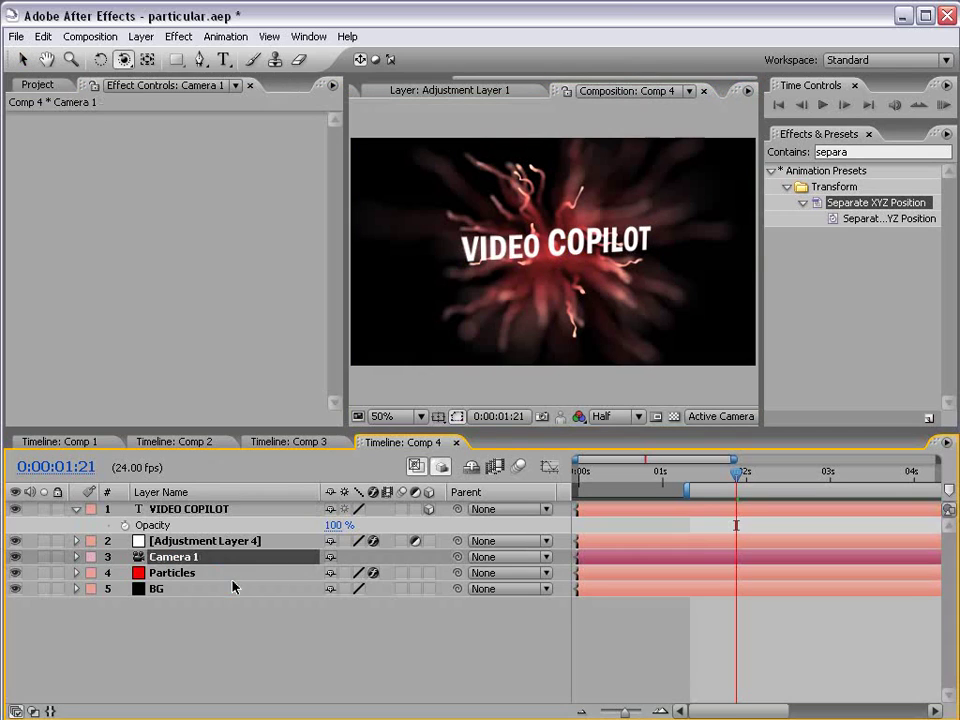
left_click(176, 573)
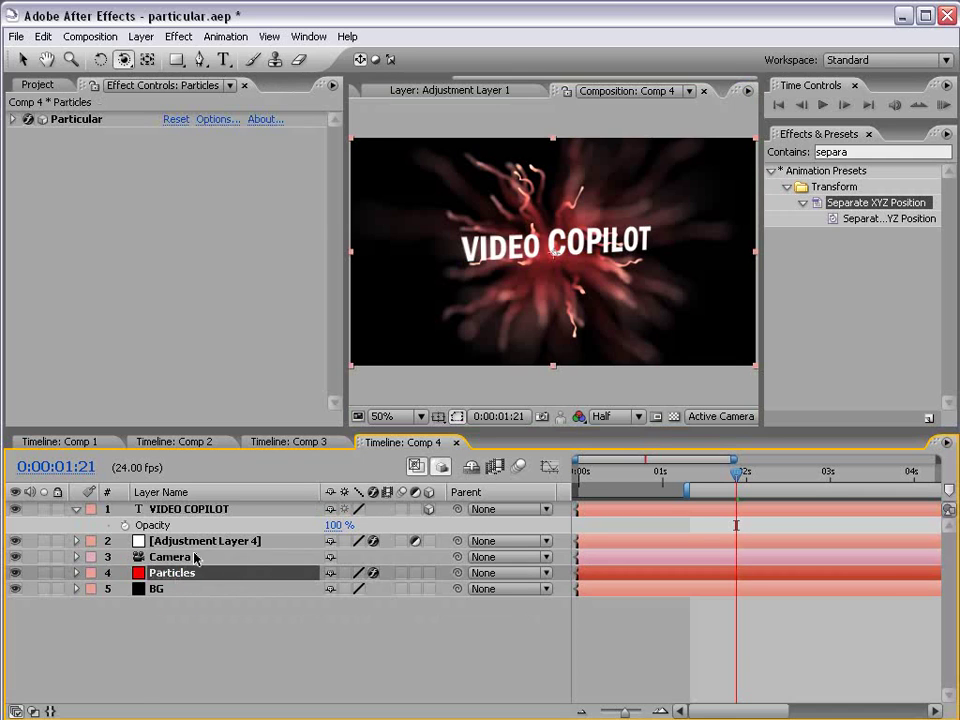
left_click(196, 558)
key("a")
key("a")
left_click(332, 604)
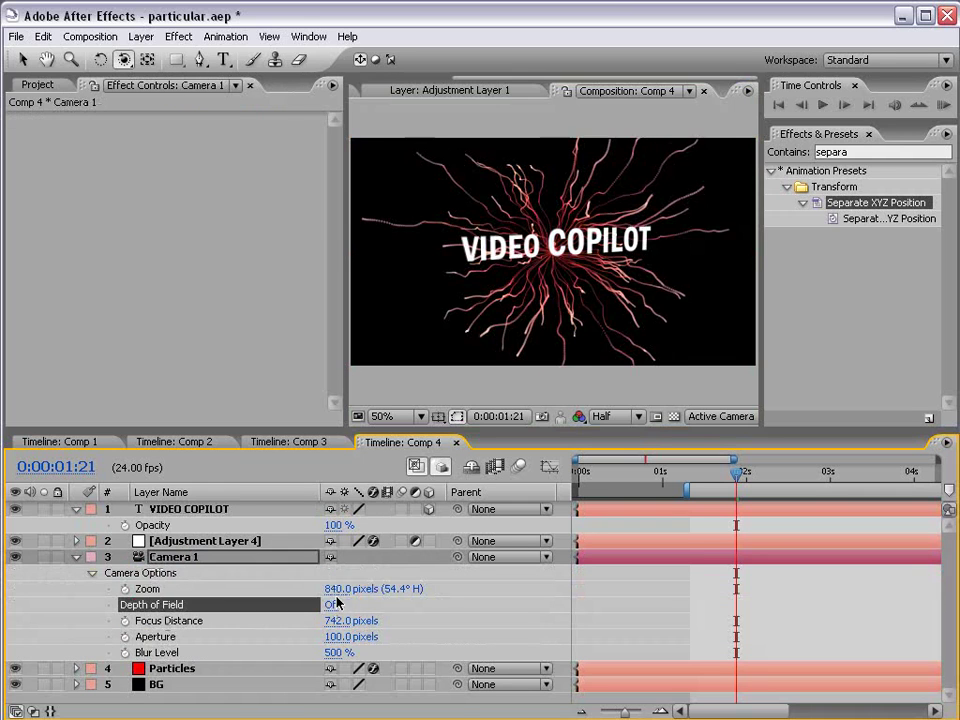
Step: Orbit the camera to a side view and pull the VIDEO COPILOT text along its Z axis, away from the burst
left_click_drag(553, 281, 481, 356)
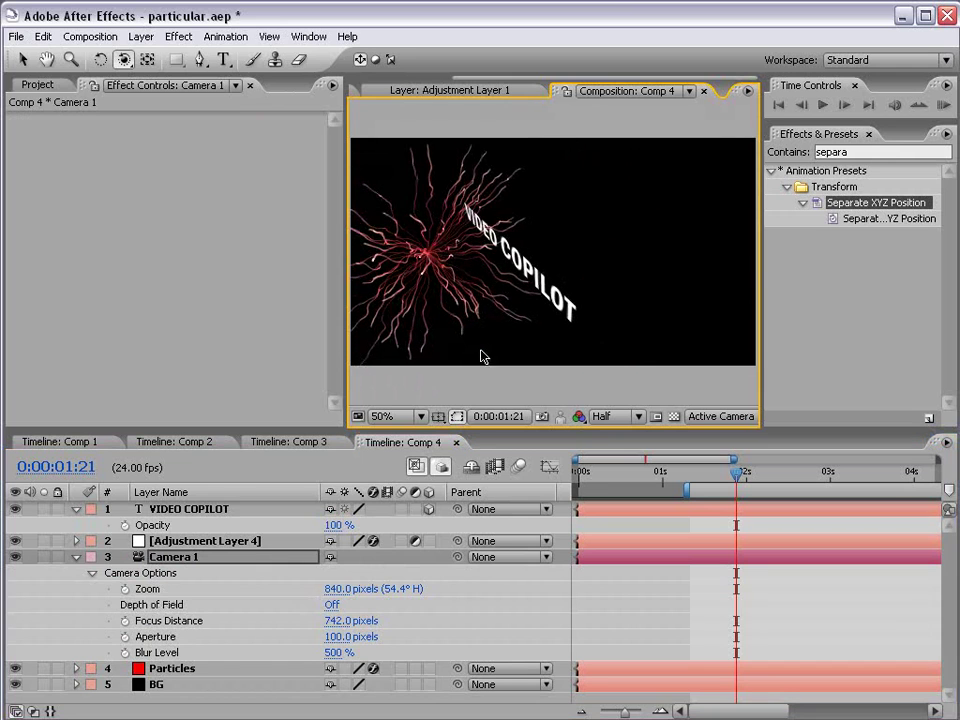
left_click(190, 509)
key("v")
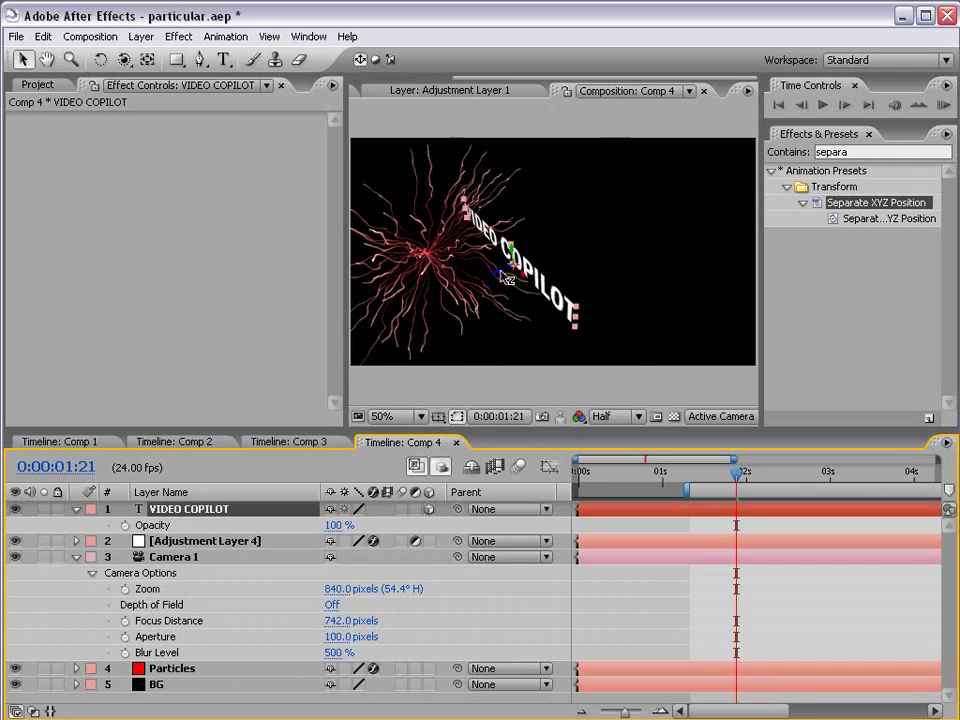
left_click_drag(503, 275, 459, 318)
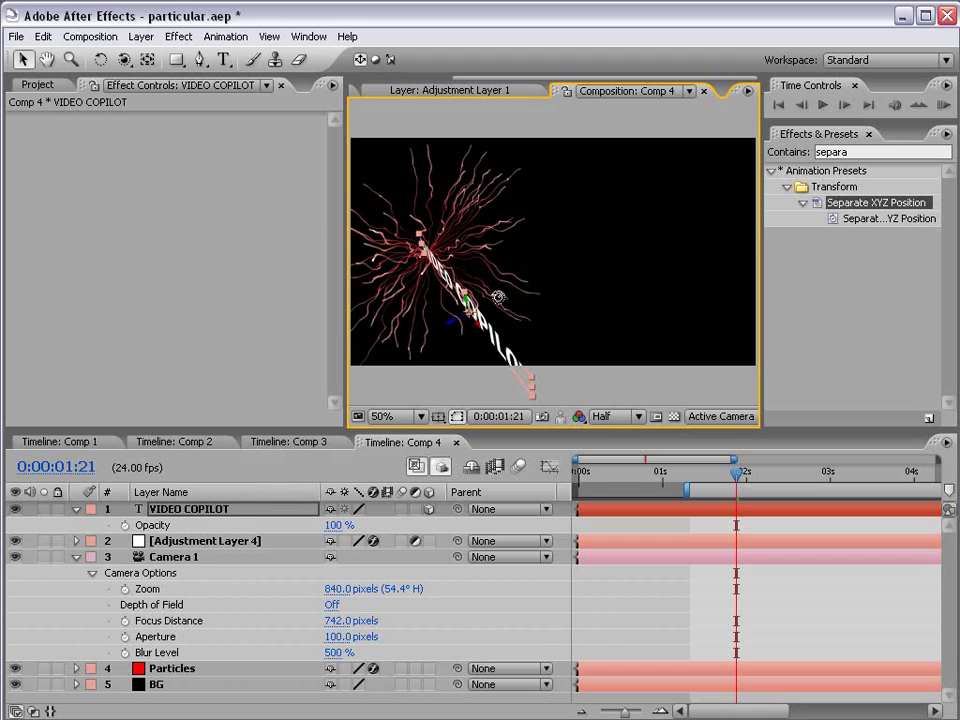
Step: Orbit and reframe the camera to a near-frontal view of the text and whole burst, raise the text slightly, and check the composition enlarged
key("c")
left_click_drag(350, 250, 401, 222)
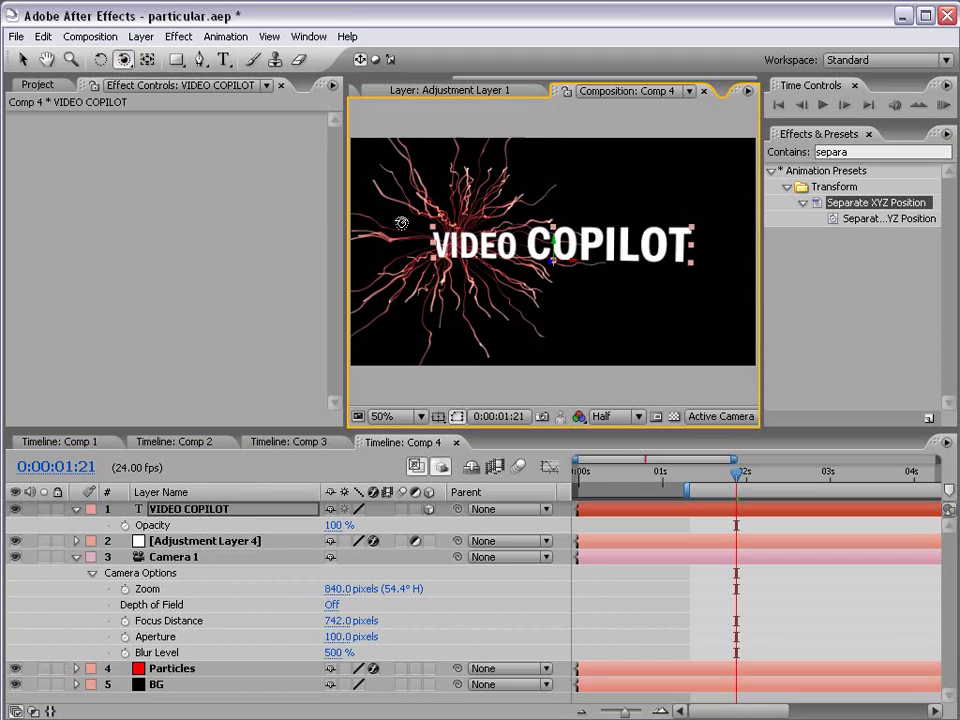
left_click_drag(561, 274, 574, 293)
key("c")
left_click_drag(472, 257, 597, 292)
key("v")
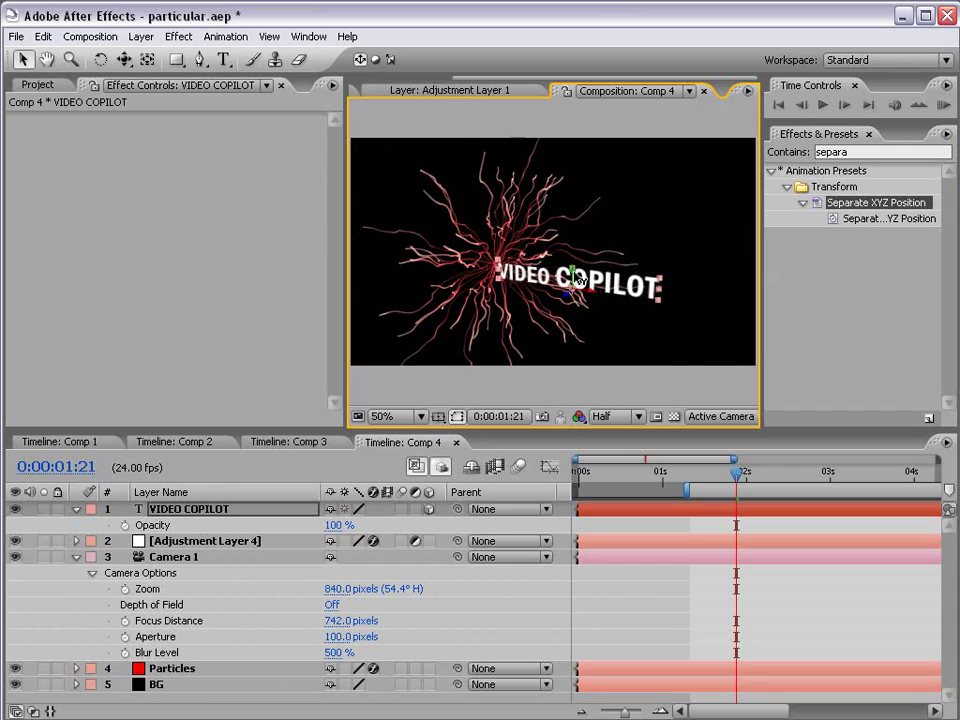
left_click(640, 590)
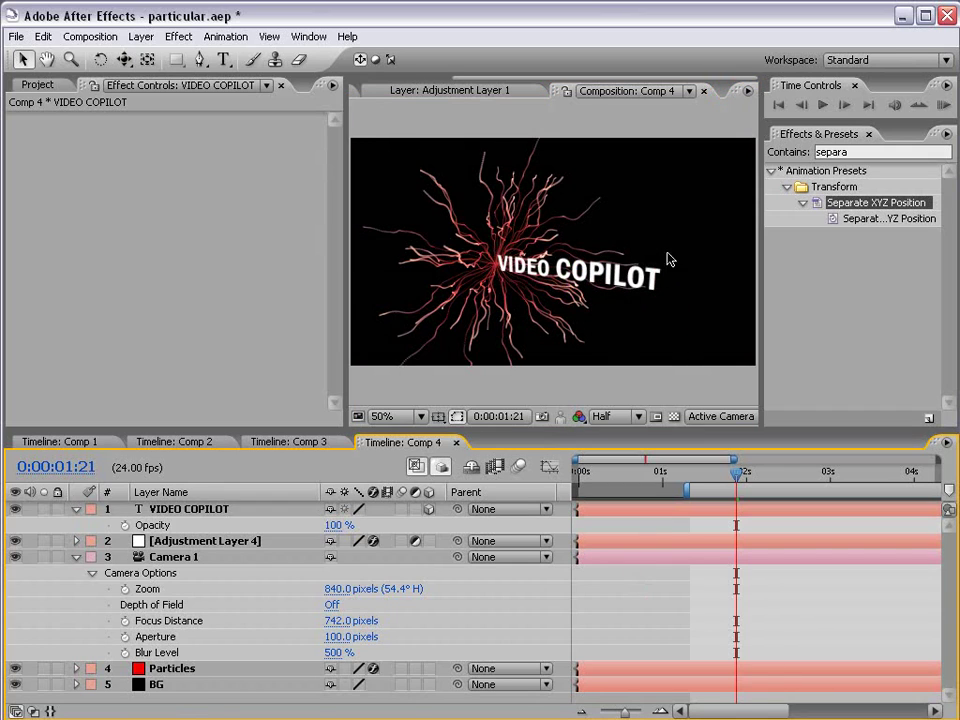
key("grave")
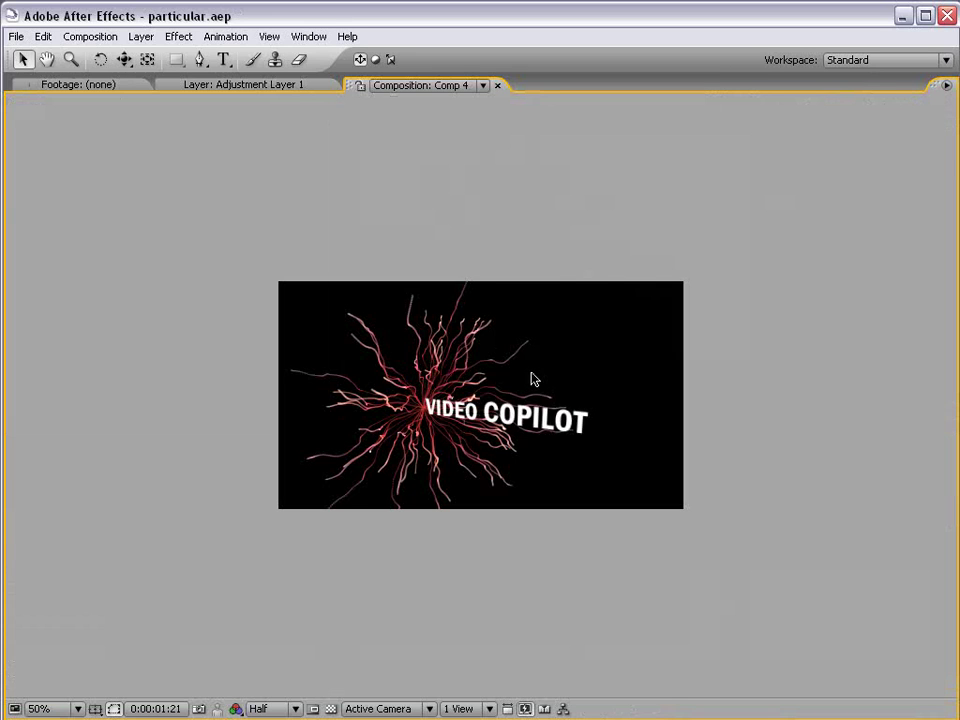
key("grave")
key("period")
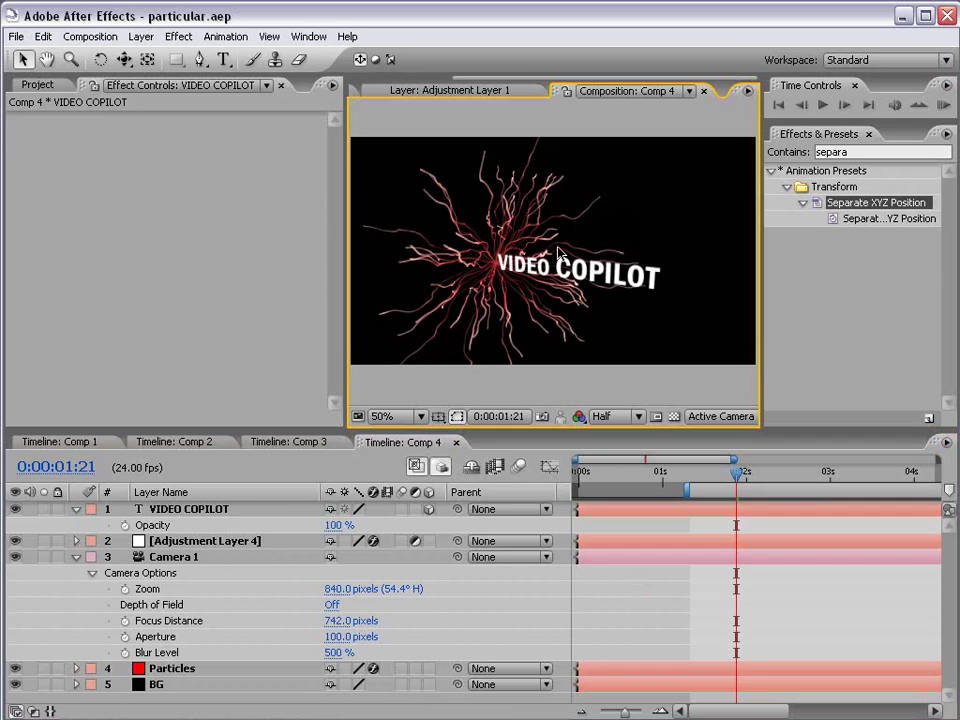
Step: Collapse Camera 1's properties and duplicate the Particles layer
left_click(76, 557)
left_click(210, 573)
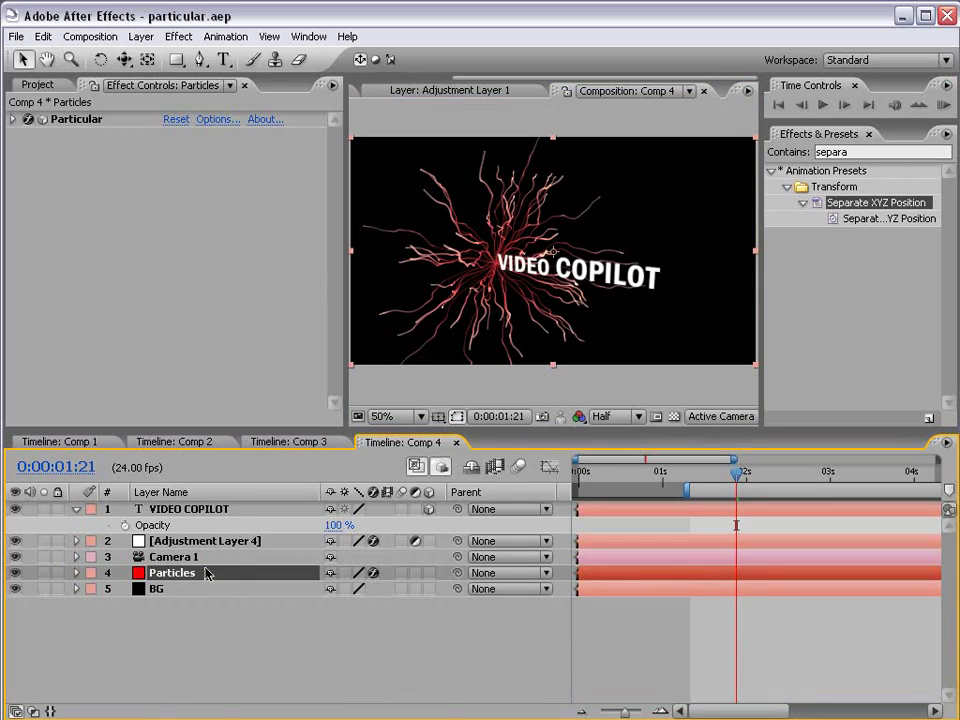
key("ctrl+d")
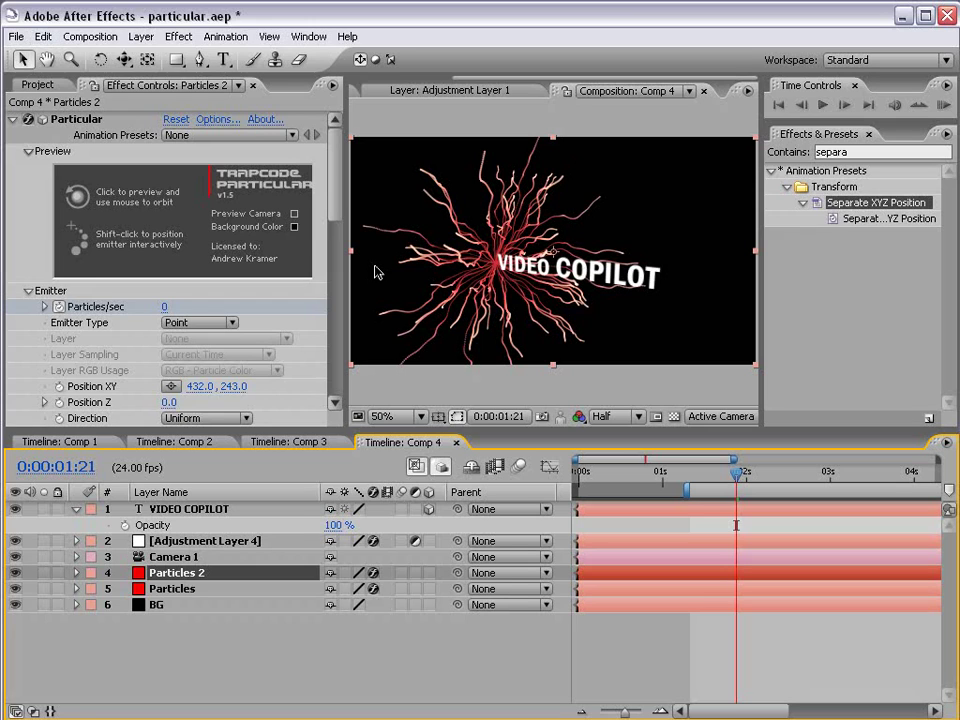
Step: Move the Particles 2 emitter to Position XY -420, 352 and Position Z -90, separating the second burst from the first
scroll(336, 199, "down", 5)
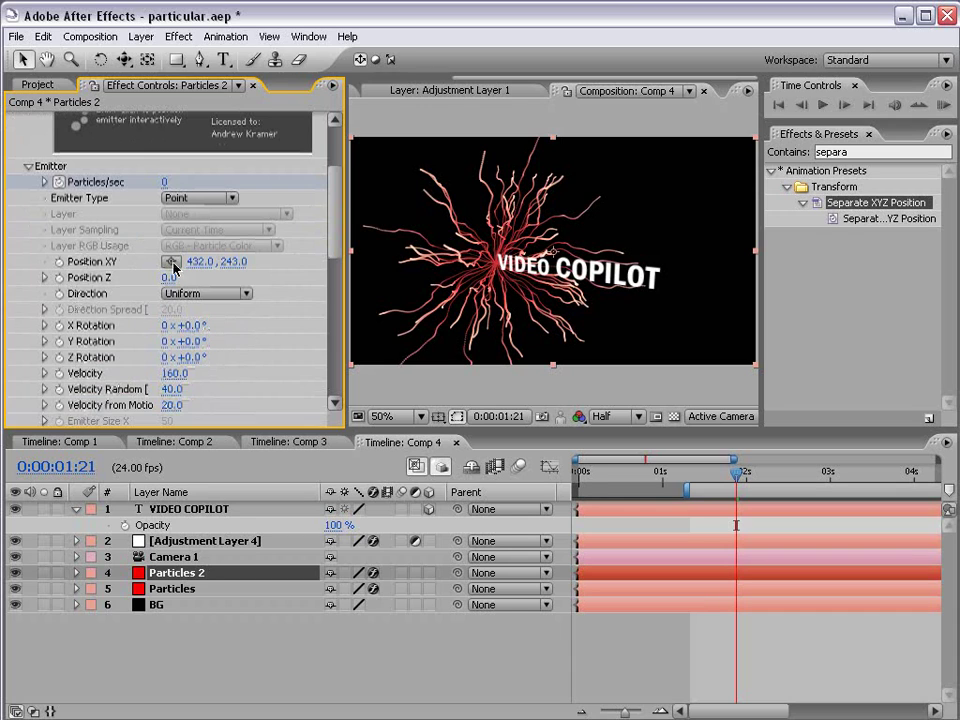
left_click_drag(199, 261, 3, 265)
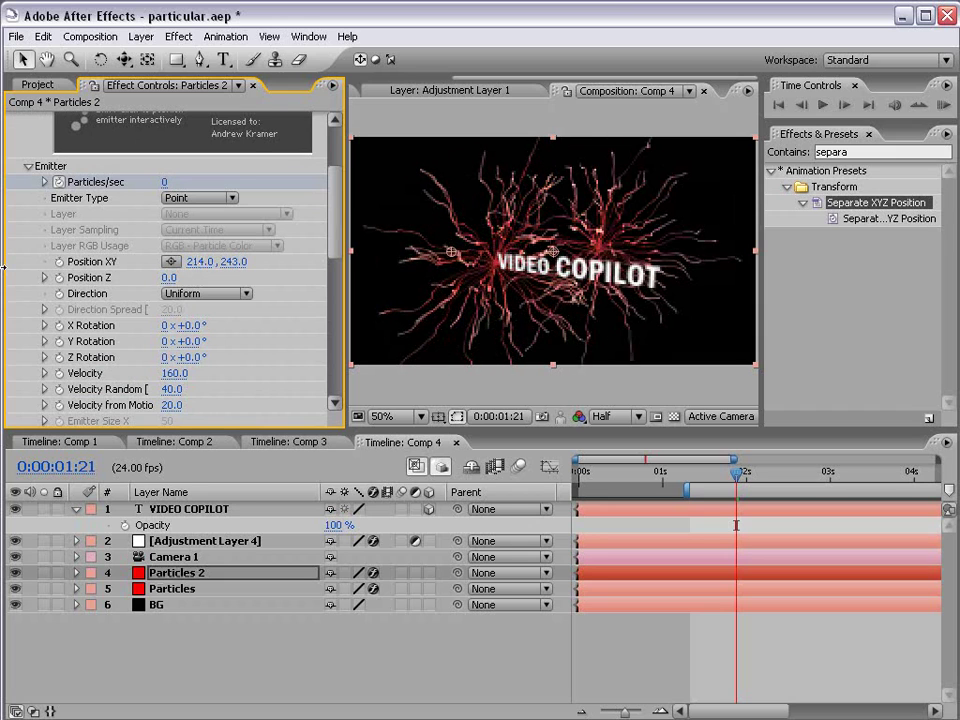
left_click_drag(225, 261, 310, 261)
left_click_drag(170, 277, 2, 268)
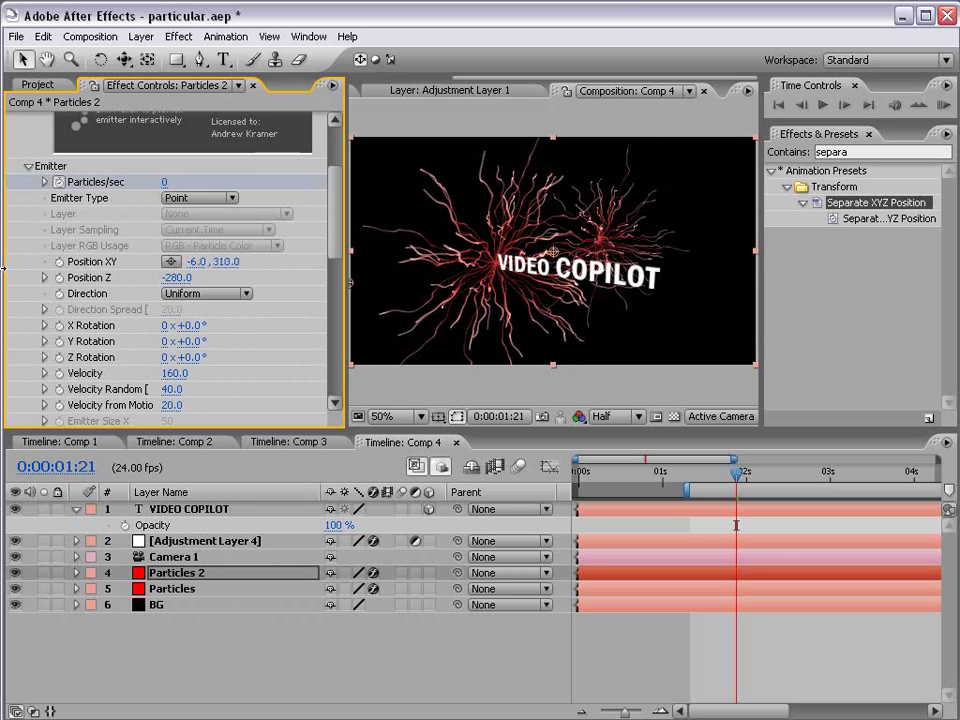
left_click_drag(228, 261, 263, 261)
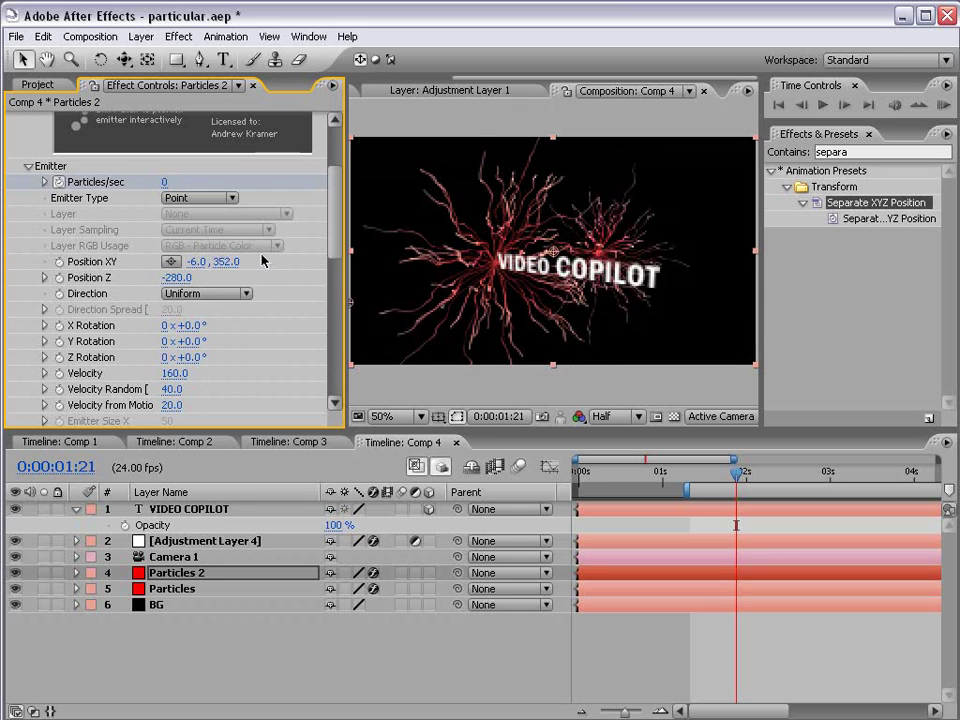
left_click_drag(200, 261, 11, 263)
left_click_drag(188, 279, 113, 261)
Step: Bring the second burst closer to the title by setting the Particles 2 emitter's X position to -297
key("c")
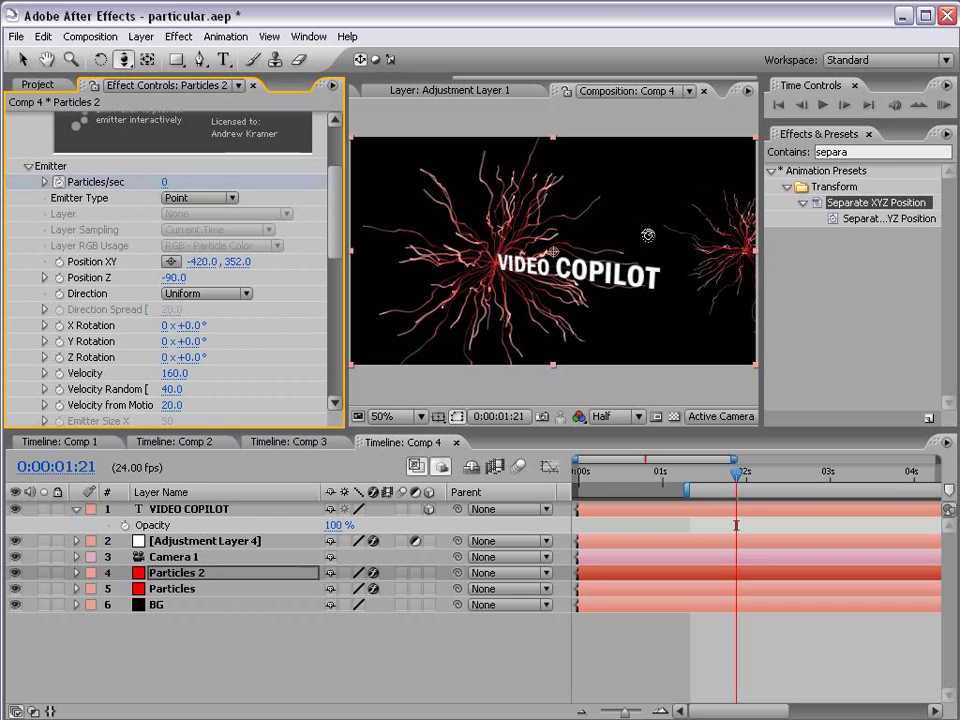
left_click_drag(508, 188, 700, 257)
key("v")
left_click_drag(202, 261, 238, 262)
left_click_drag(553, 252, 546, 244)
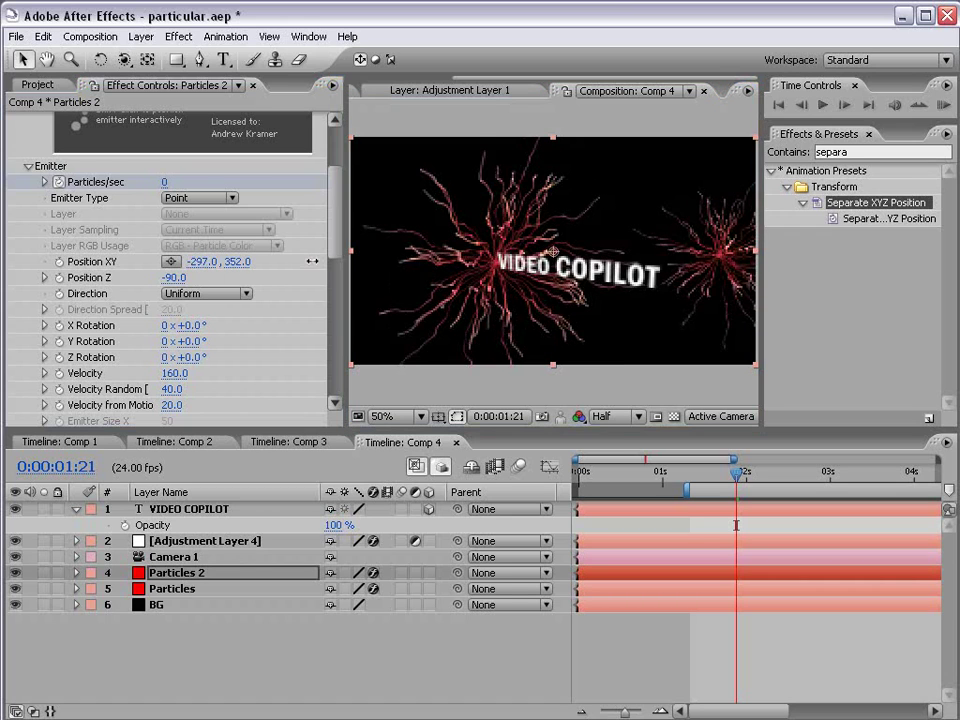
left_click(793, 675)
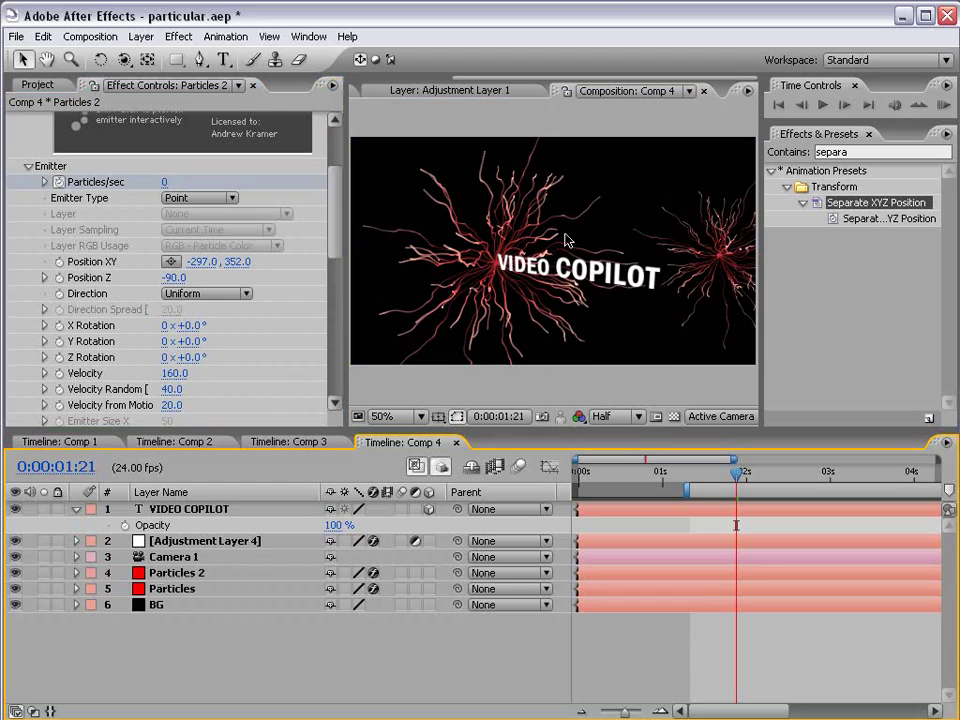
Step: Duplicate the VIDEO COPILOT text layer and move the copy over to the second burst
left_click(189, 510)
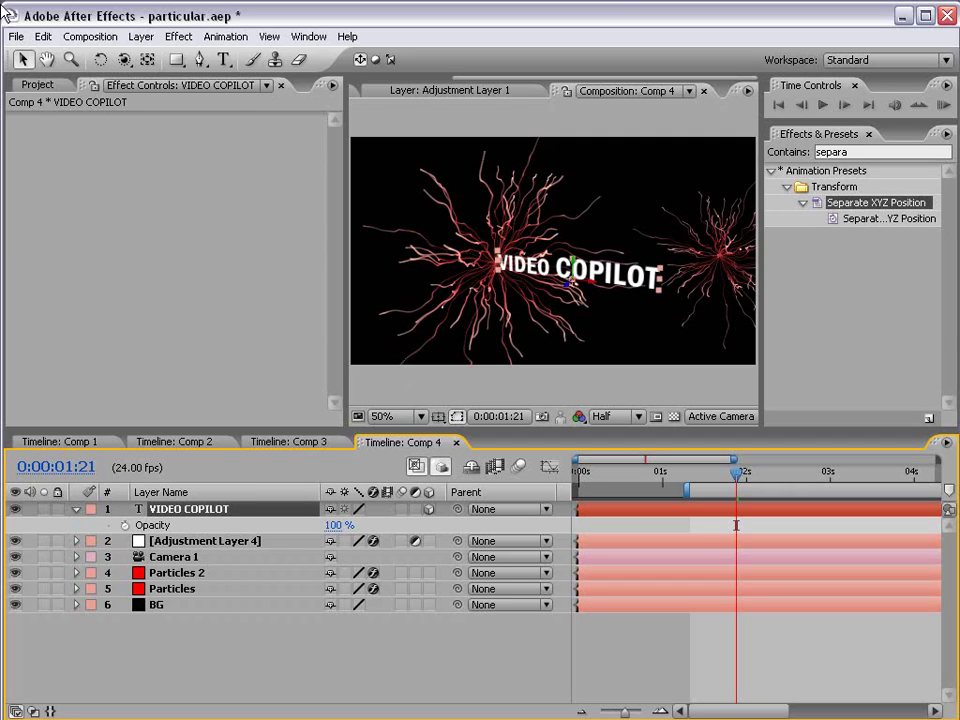
left_click(43, 36)
left_click(70, 200)
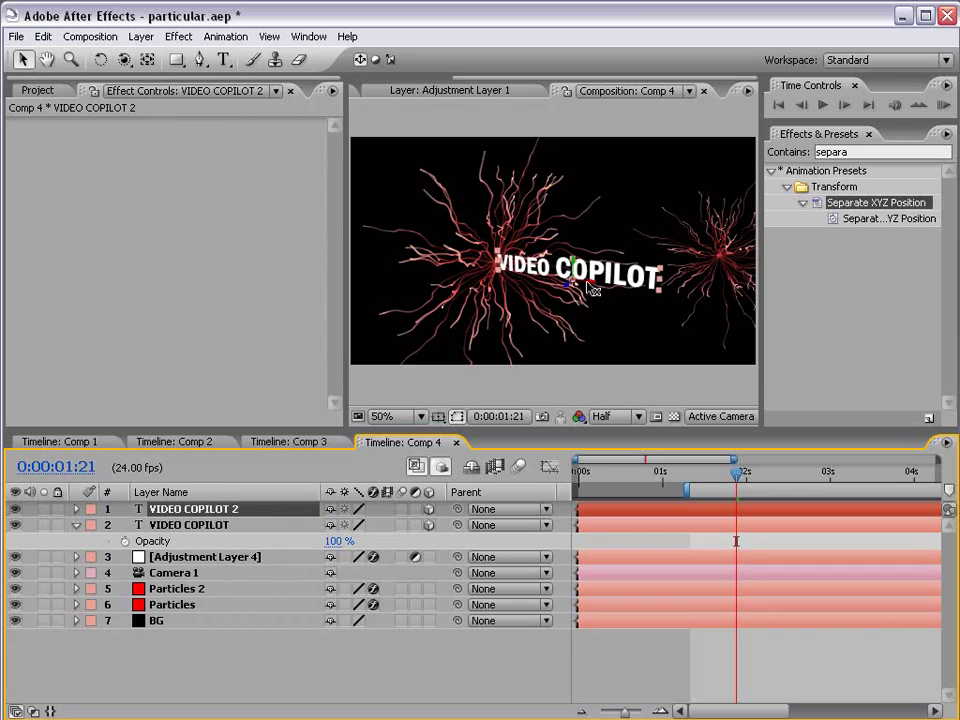
left_click_drag(590, 290, 730, 122)
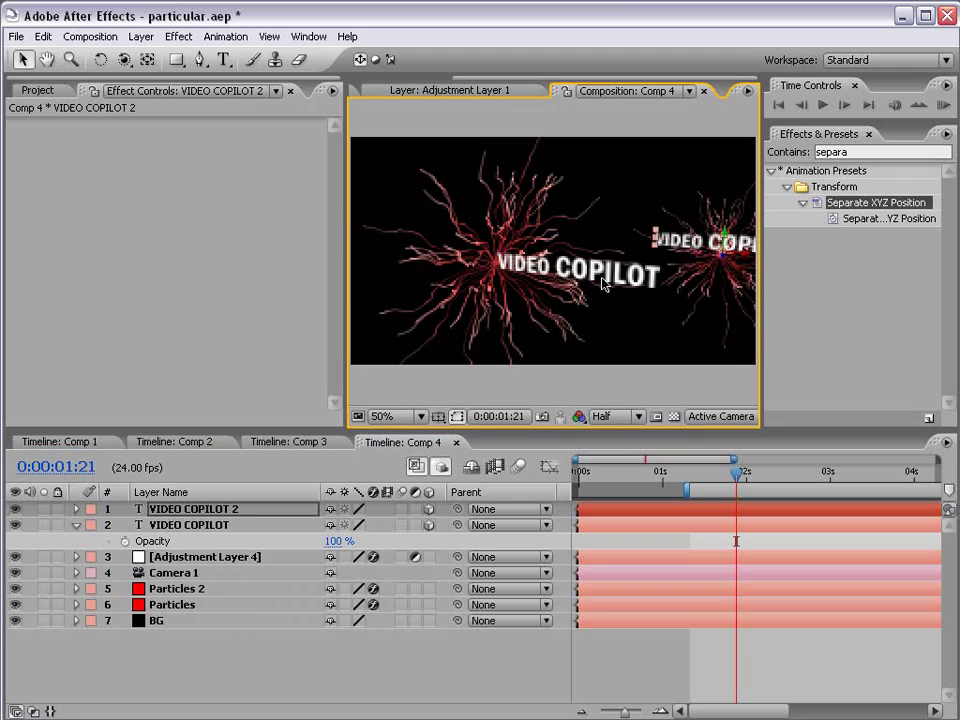
Step: Orbit the camera to a raised view and shift the VIDEO COPILOT 2 text onto the centre of the second burst
key("c")
left_click_drag(610, 250, 515, 240)
key("v")
left_click_drag(660, 165, 648, 135)
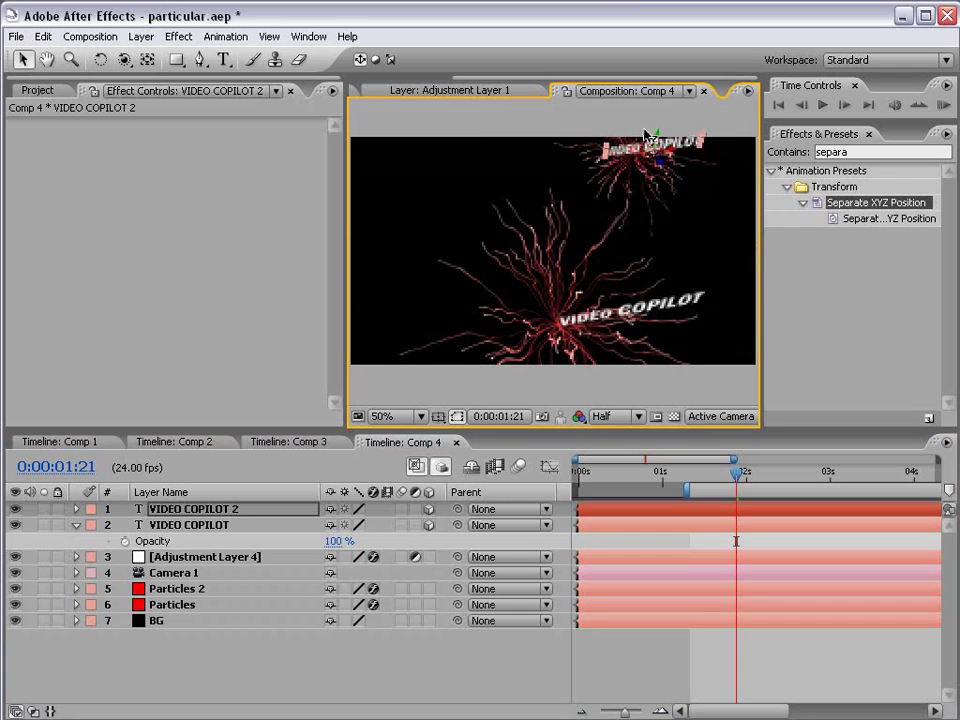
key("c")
left_click_drag(702, 248, 634, 181)
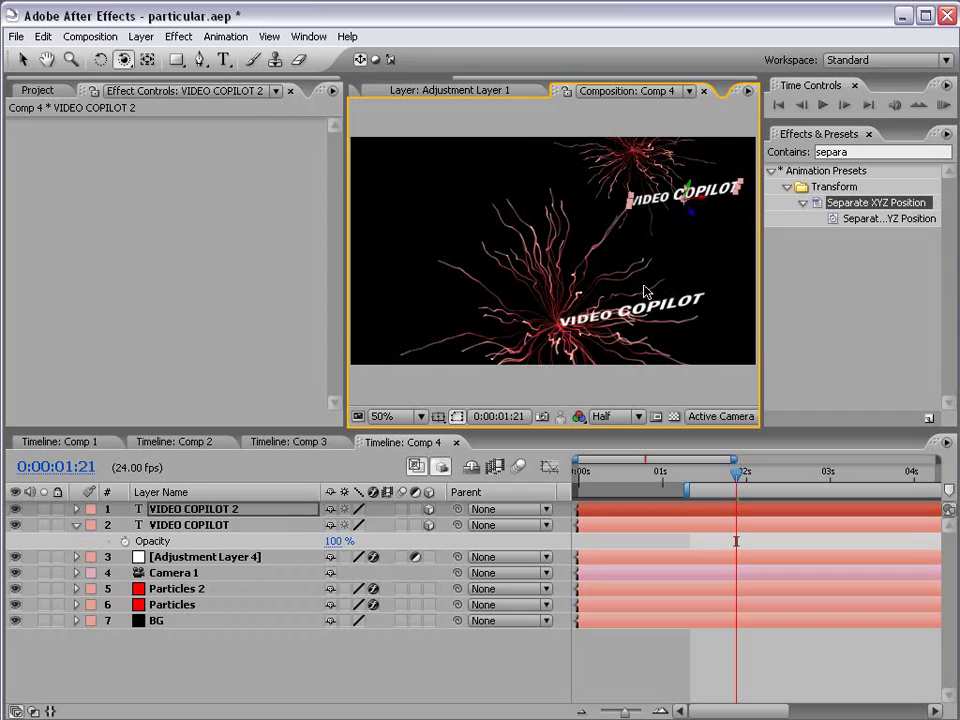
left_click(43, 37)
left_click(88, 56)
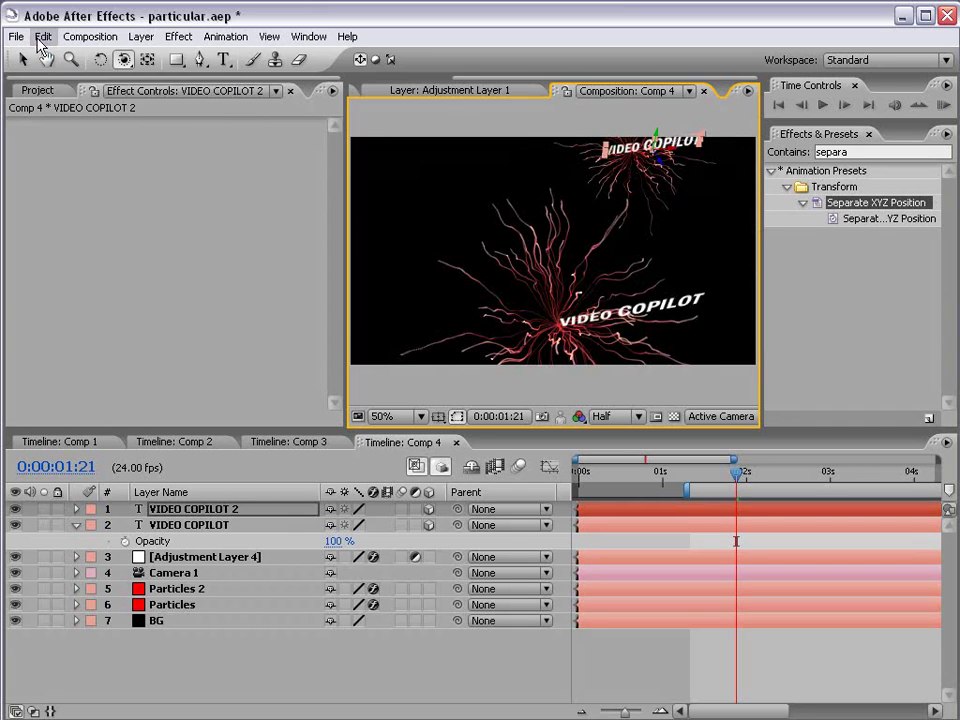
left_click(43, 37)
left_click(50, 62)
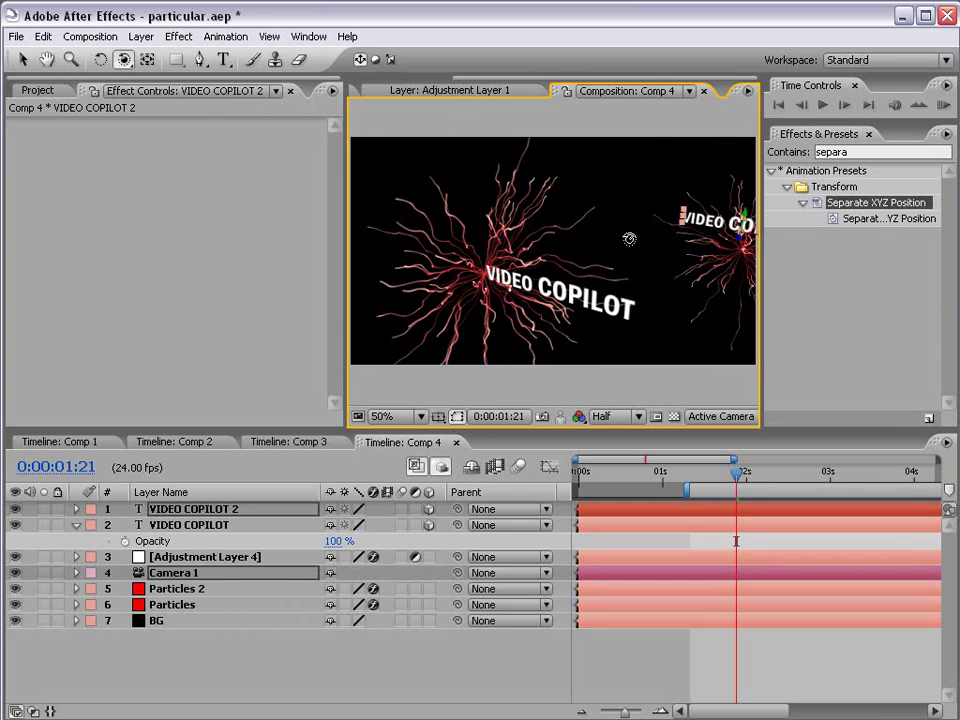
Step: Orbit and track Camera 1 to face the first title, with the second burst at the far edge of the frame
left_click_drag(600, 279, 336, 466)
key("c")
key("c")
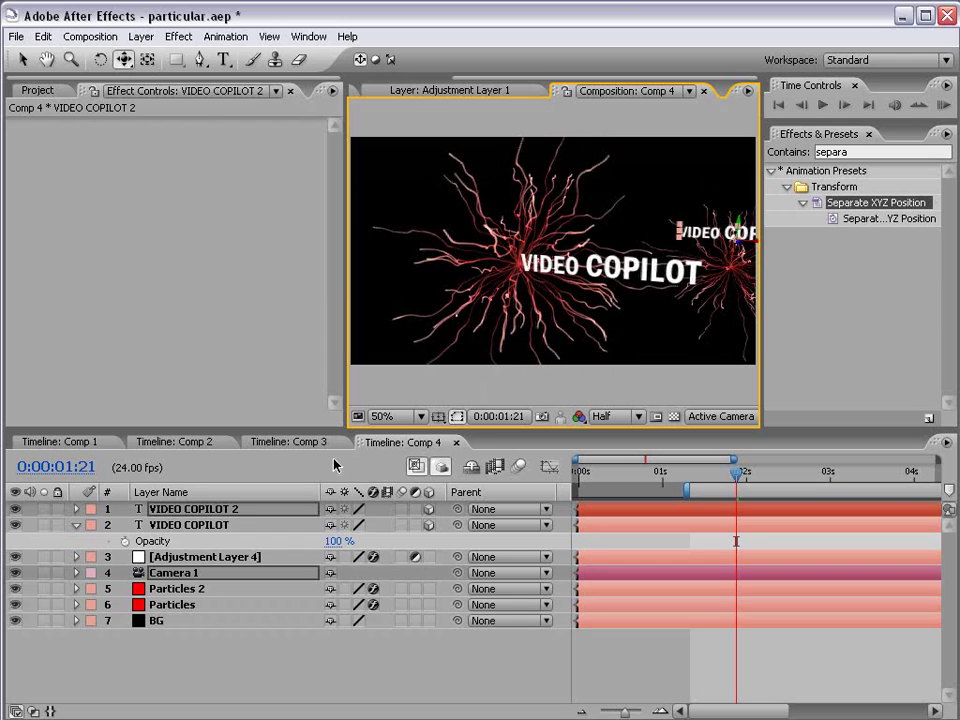
Step: Shift the Particles 2 emitter farther from the first burst along X and move the VIDEO COPILOT 2 text outward in the same direction
left_click(180, 590)
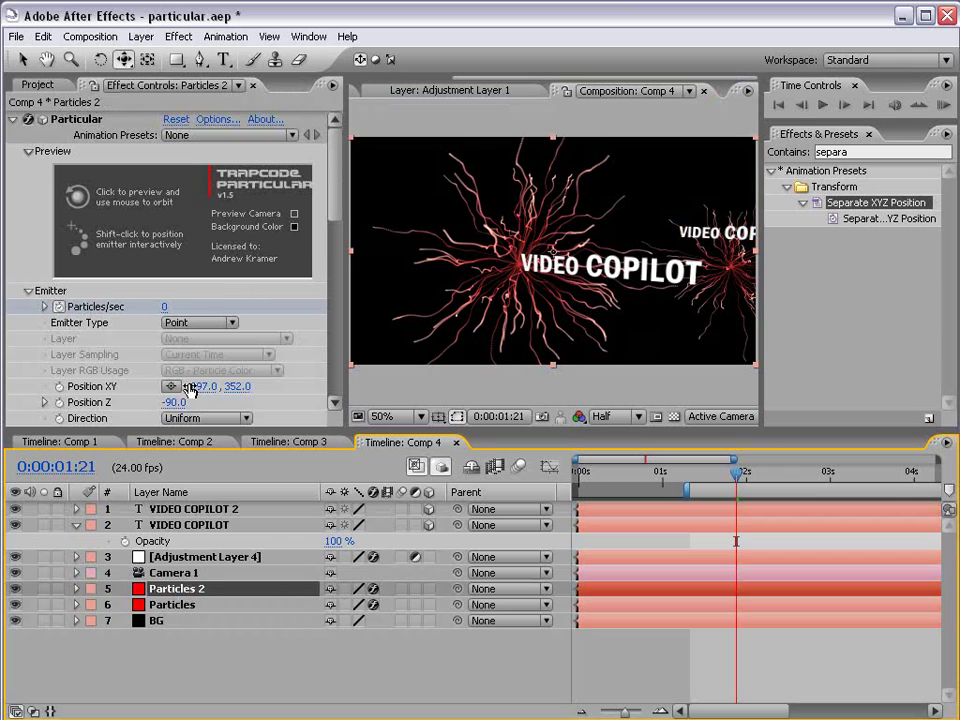
left_click_drag(192, 386, 50, 387)
left_click(176, 509)
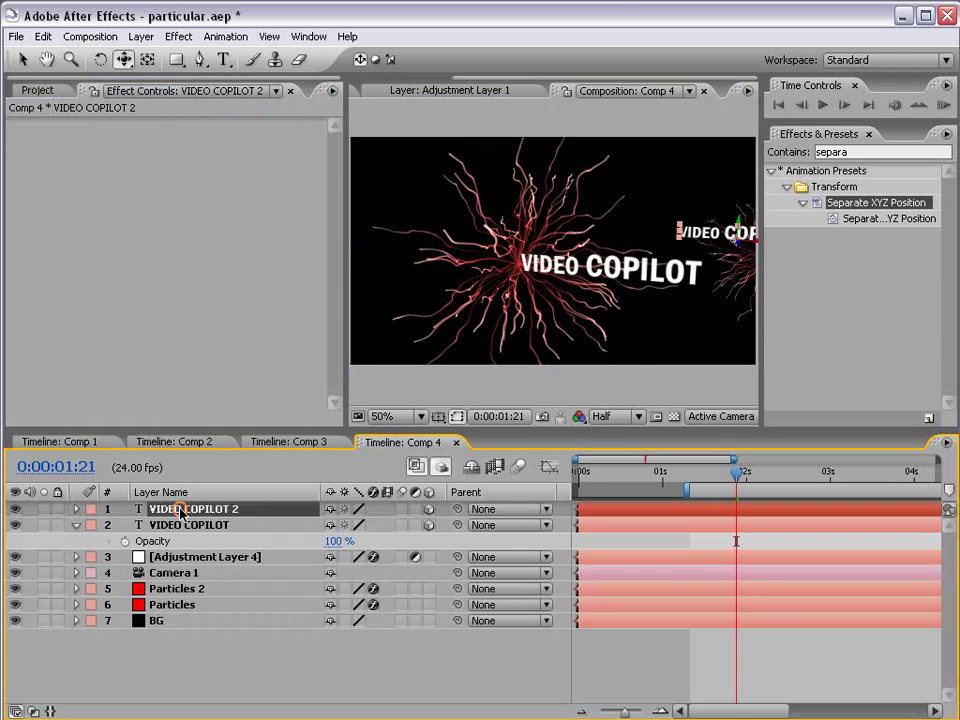
key("v")
left_click_drag(755, 247, 851, 252)
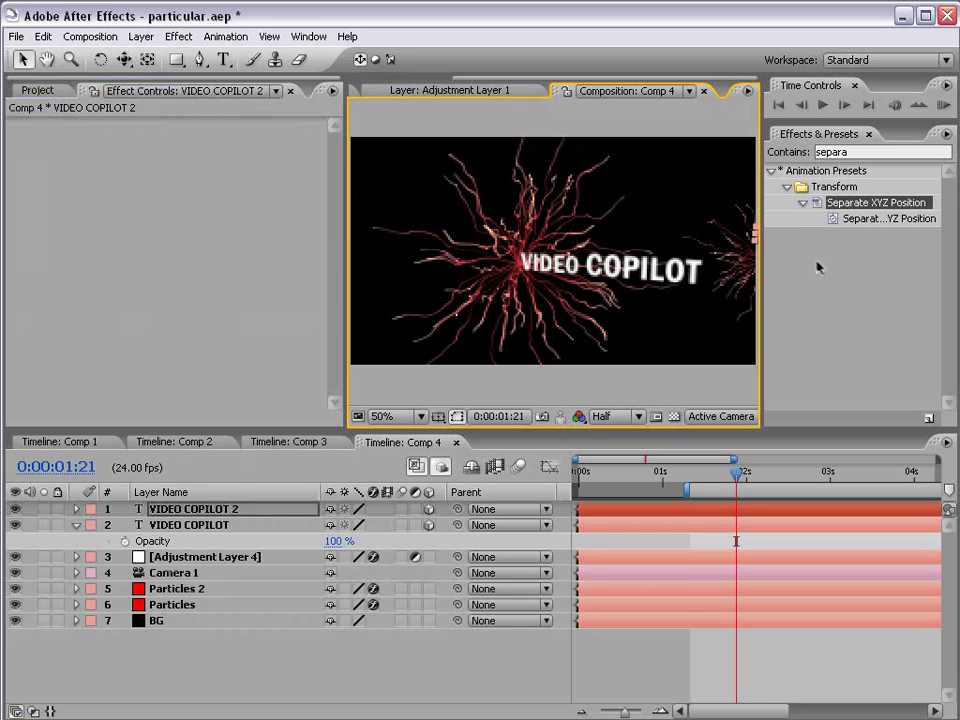
left_click(636, 656)
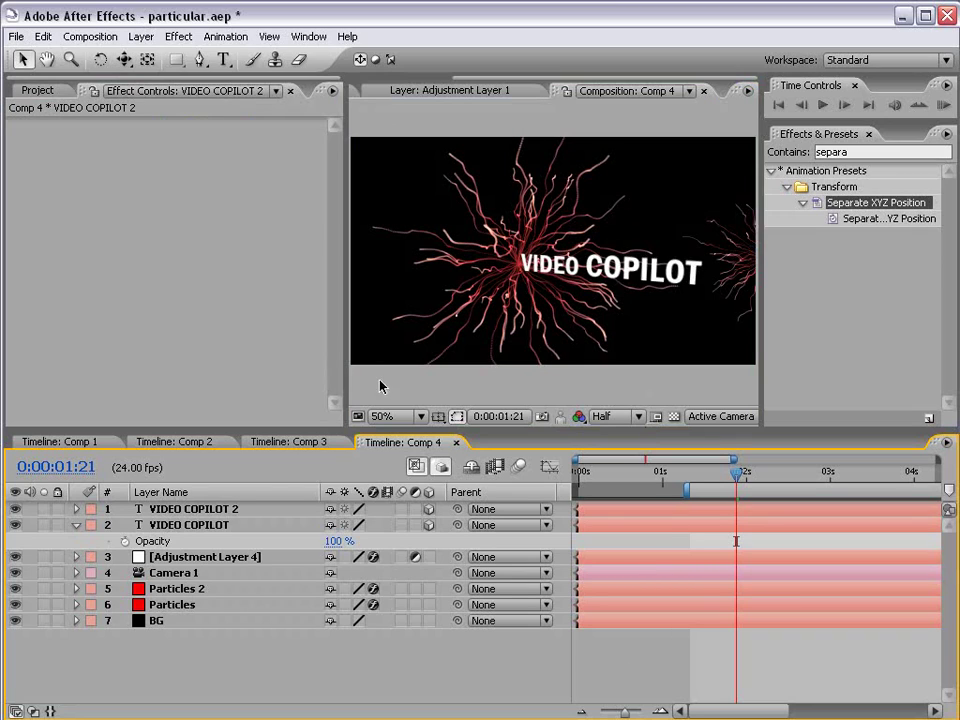
Step: Examine the Dolly layer's Camera Controls in Comp 3 and return to Comp 4
left_click(108, 572)
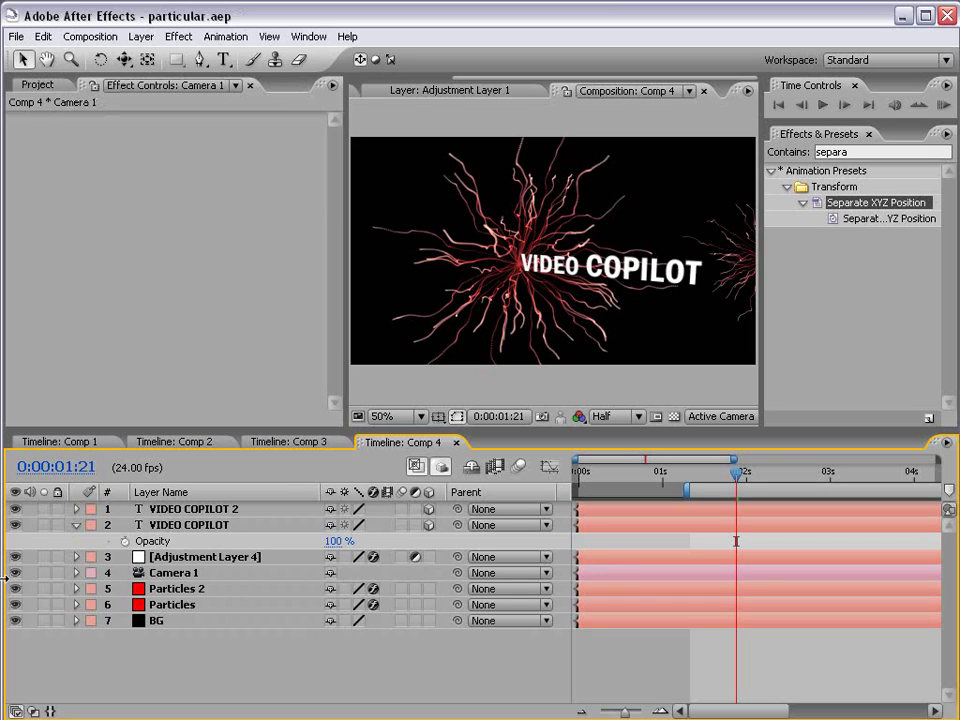
left_click(291, 442)
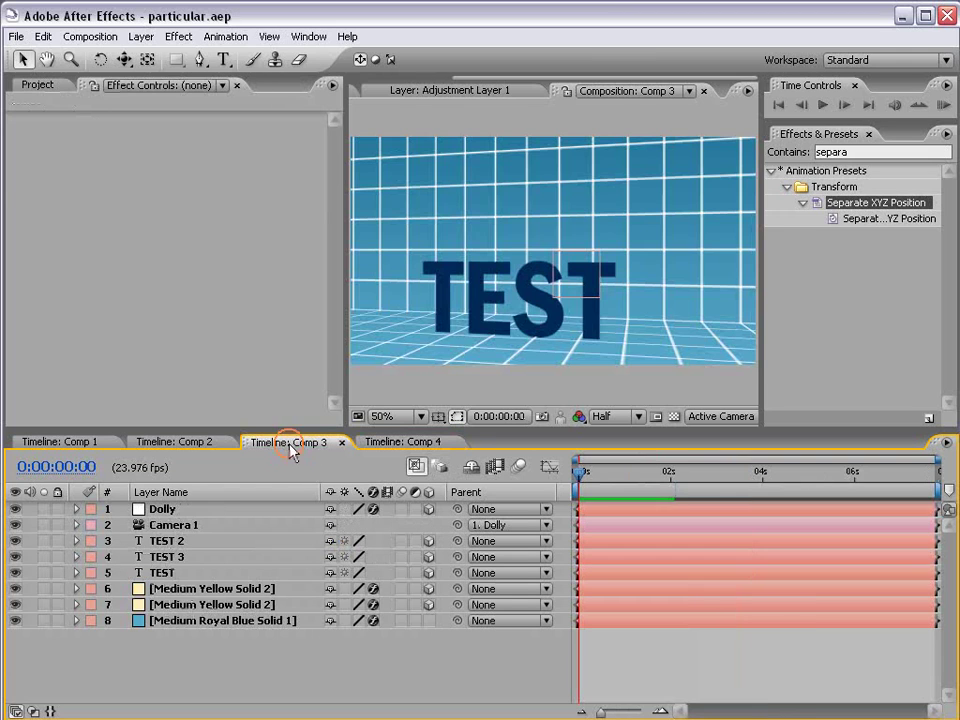
left_click(160, 510)
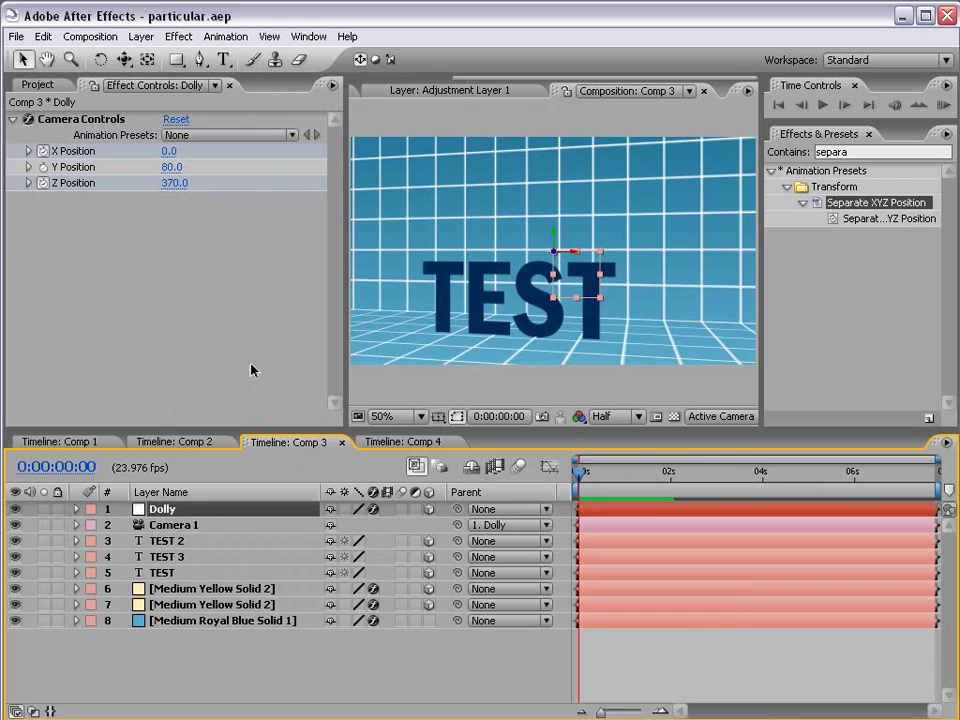
left_click(386, 446)
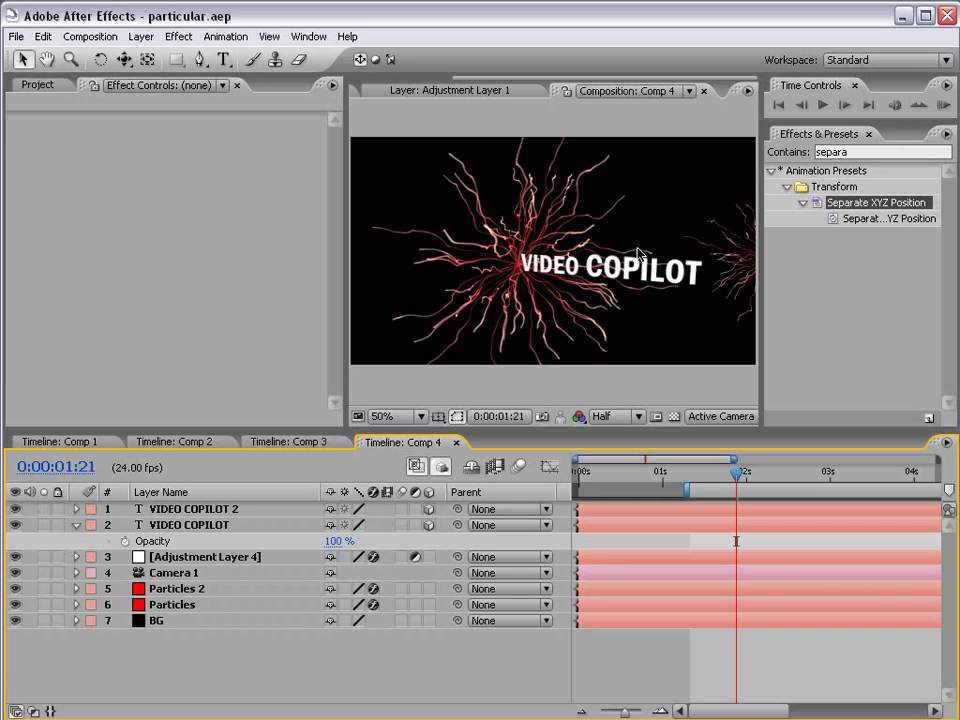
Step: Set starting keyframes for Camera 1's Point of Interest and Position at 0:00:01:21
left_click(178, 574)
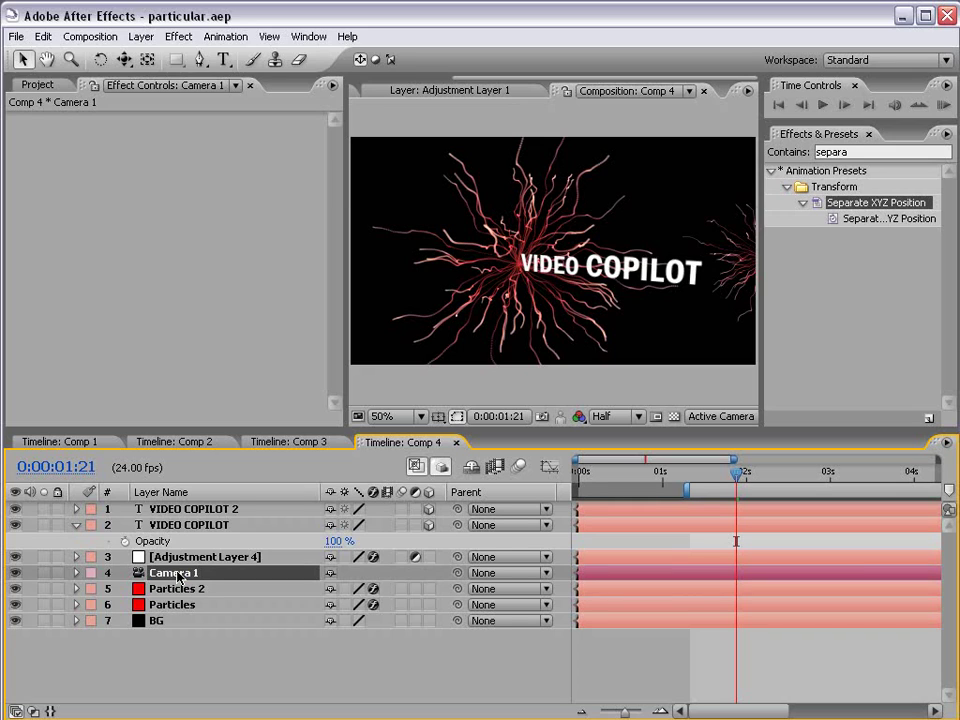
key("p")
key("shift+a")
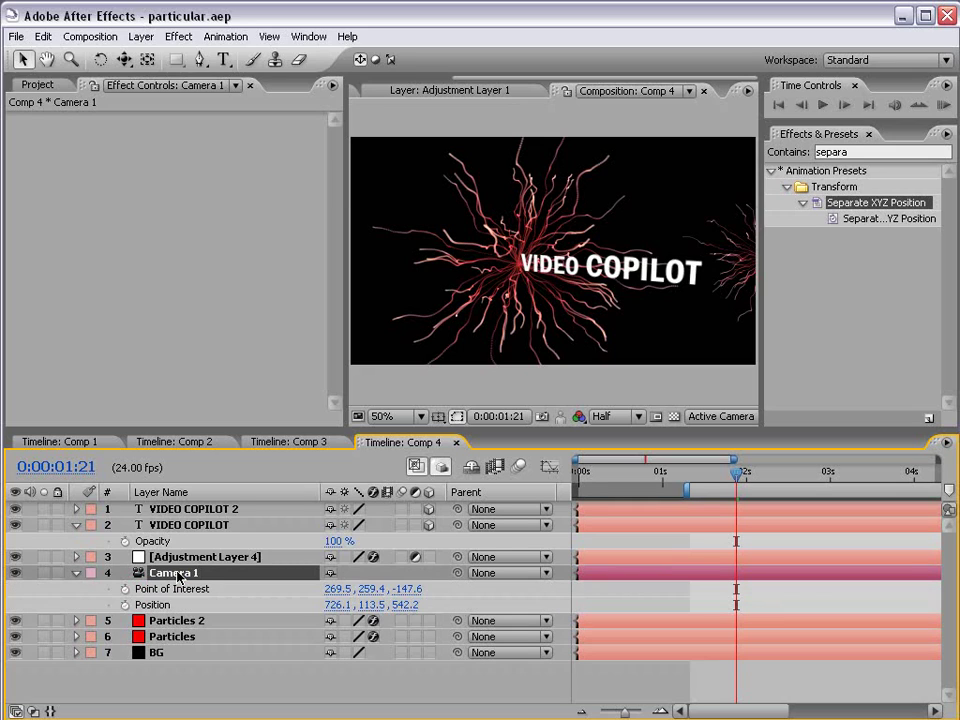
left_click(125, 589)
left_click(124, 605)
Step: At 0:00:03:05, track Camera 1 across and closer so the second title and burst fill the middle of the frame
left_click_drag(745, 480, 848, 480)
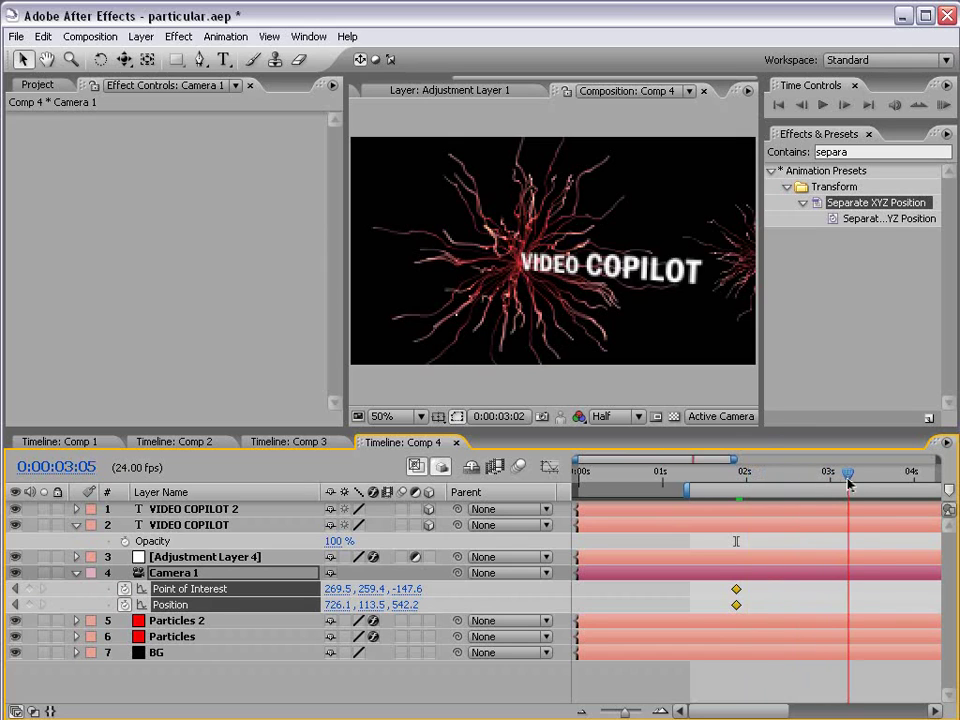
left_click(123, 60)
left_click_drag(125, 62, 150, 79)
left_click_drag(710, 286, 396, 285)
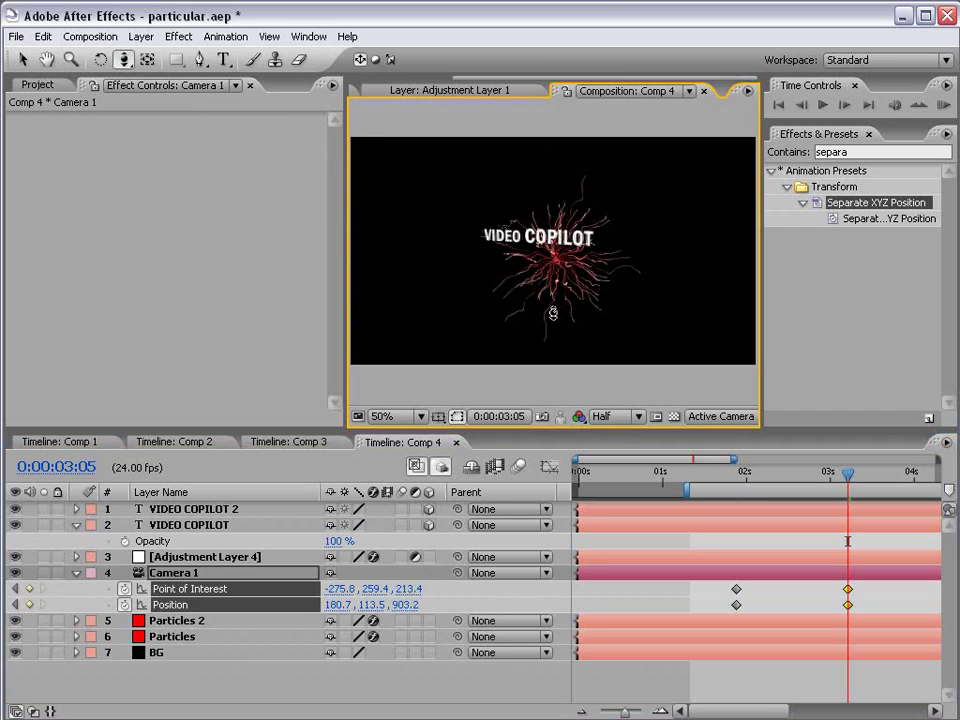
left_click_drag(553, 313, 566, 300)
left_click_drag(585, 257, 588, 219)
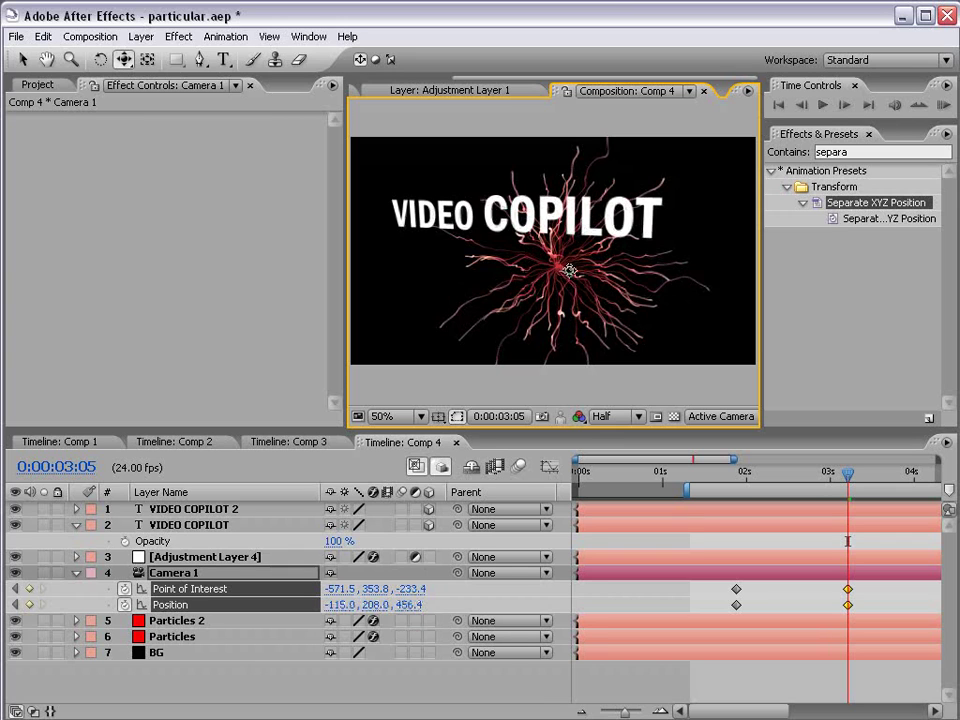
mouse_move(568, 270)
left_mouse_down()
mouse_move(553, 274)
mouse_move(553, 266)
mouse_move(582, 276)
left_mouse_up()
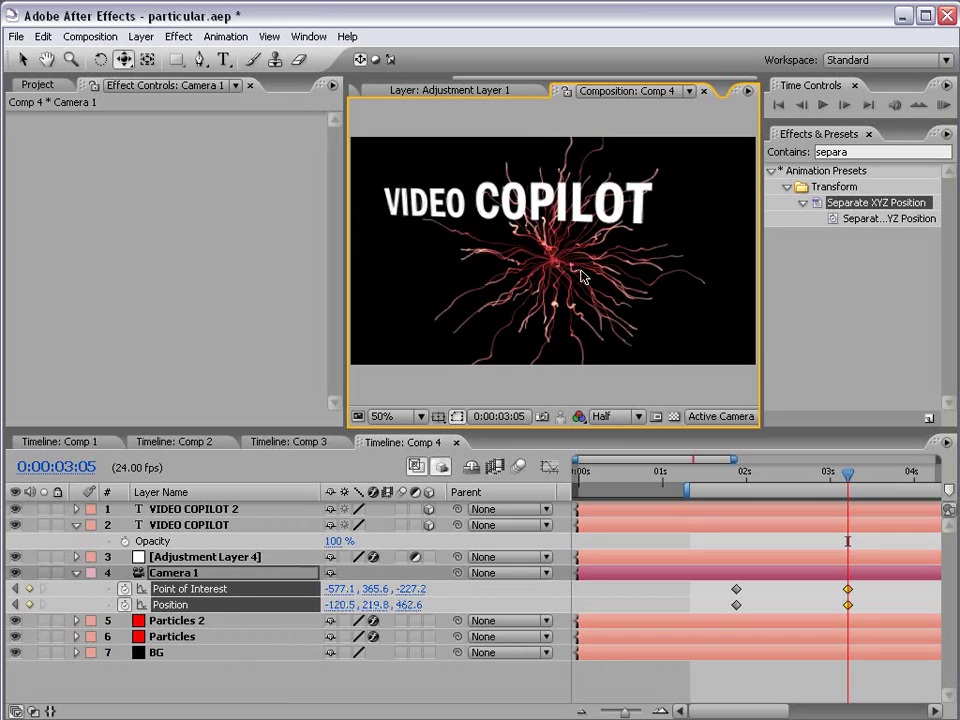
Step: Try orbiting Camera 1 around the second burst at the end of the camera move
mouse_move(847, 481)
left_mouse_down()
mouse_move(733, 481)
mouse_move(850, 500)
mouse_move(735, 508)
mouse_move(751, 481)
mouse_move(843, 482)
left_mouse_up()
key("c")
mouse_move(547, 257)
left_mouse_down()
mouse_move(634, 266)
mouse_move(490, 279)
mouse_move(444, 240)
mouse_move(553, 266)
left_mouse_up()
key("c")
Step: Try an intermediate Camera 1 Position keyframe at 0:00:02:14 by orbiting the camera, and undo it
left_click(737, 473)
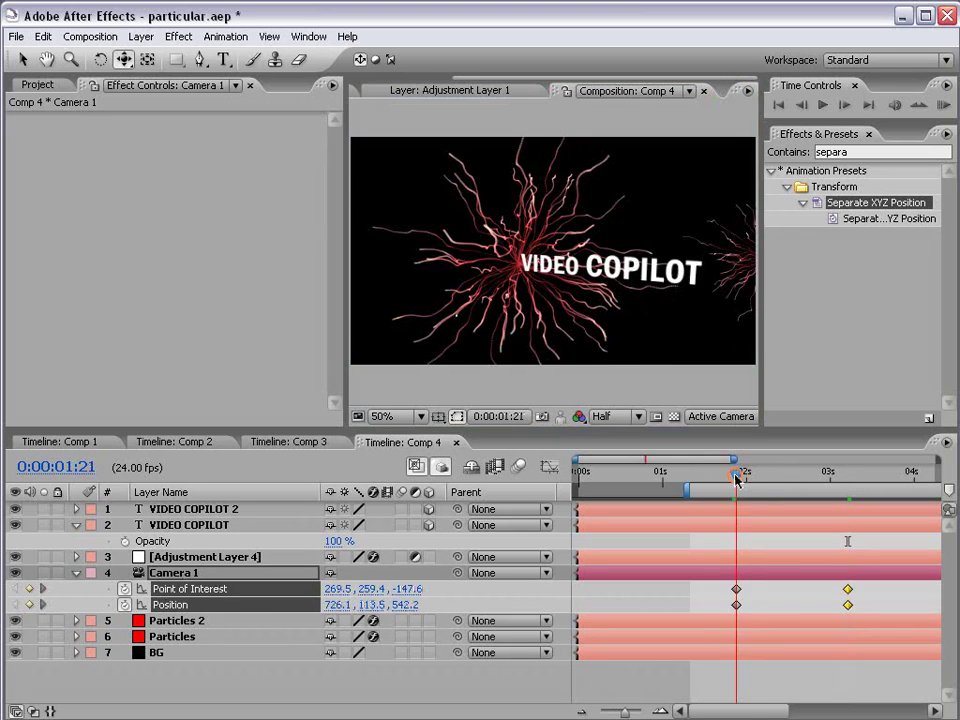
left_click_drag(740, 483, 798, 484)
key("c")
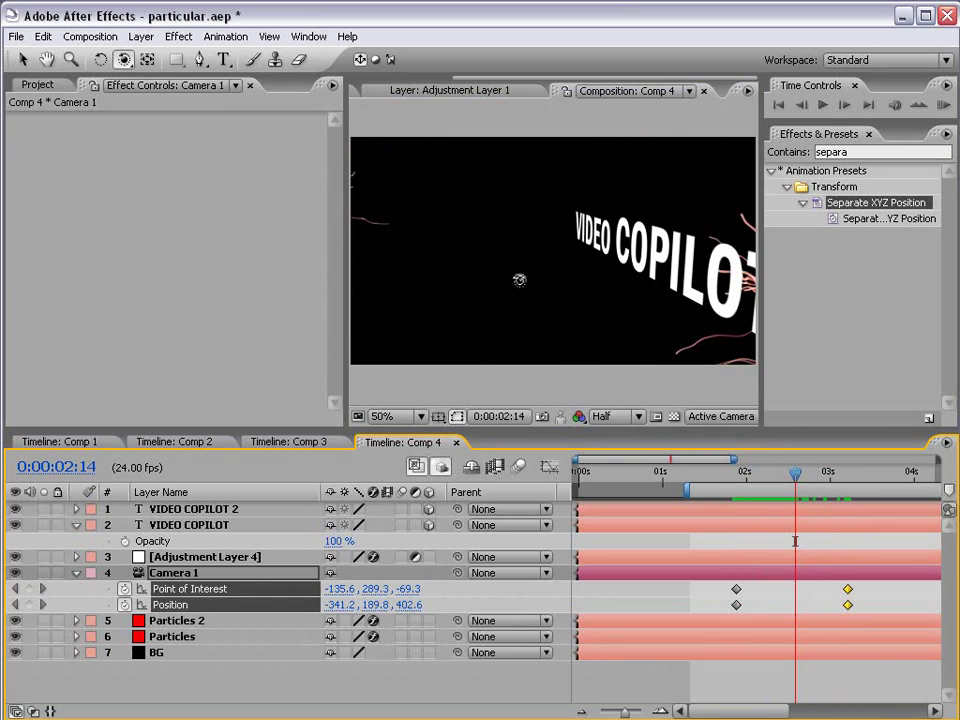
left_click_drag(519, 280, 625, 286)
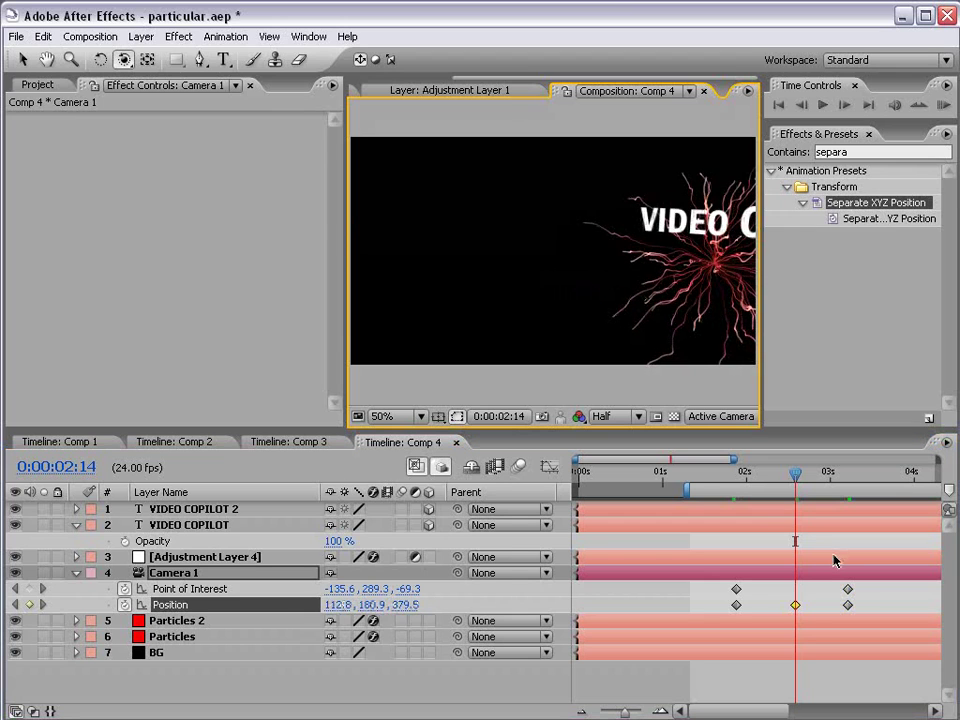
left_click_drag(797, 484, 845, 482)
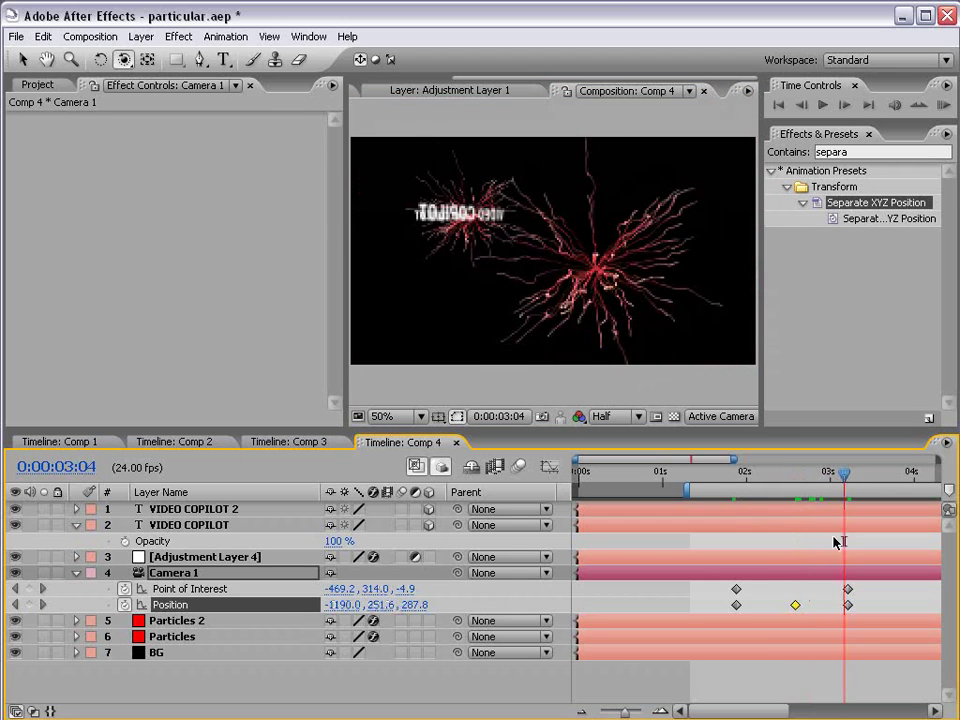
key("ctrl+z")
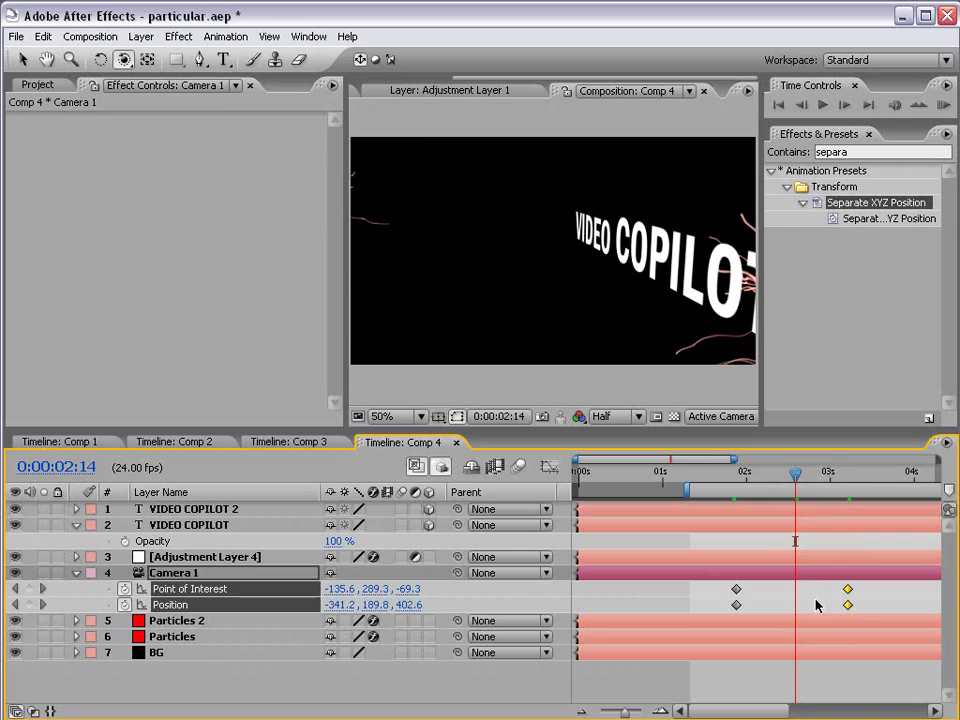
Step: Undo the camera orbit at 0:00:03:05 and review the move between the two camera keyframes
left_click_drag(795, 476, 775, 477)
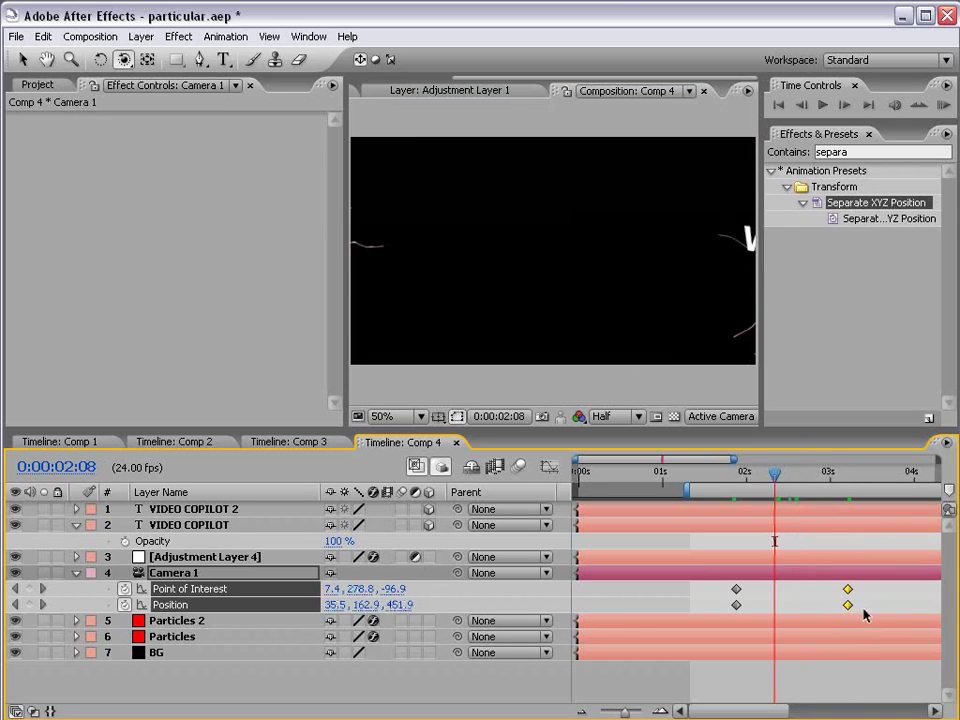
key("k")
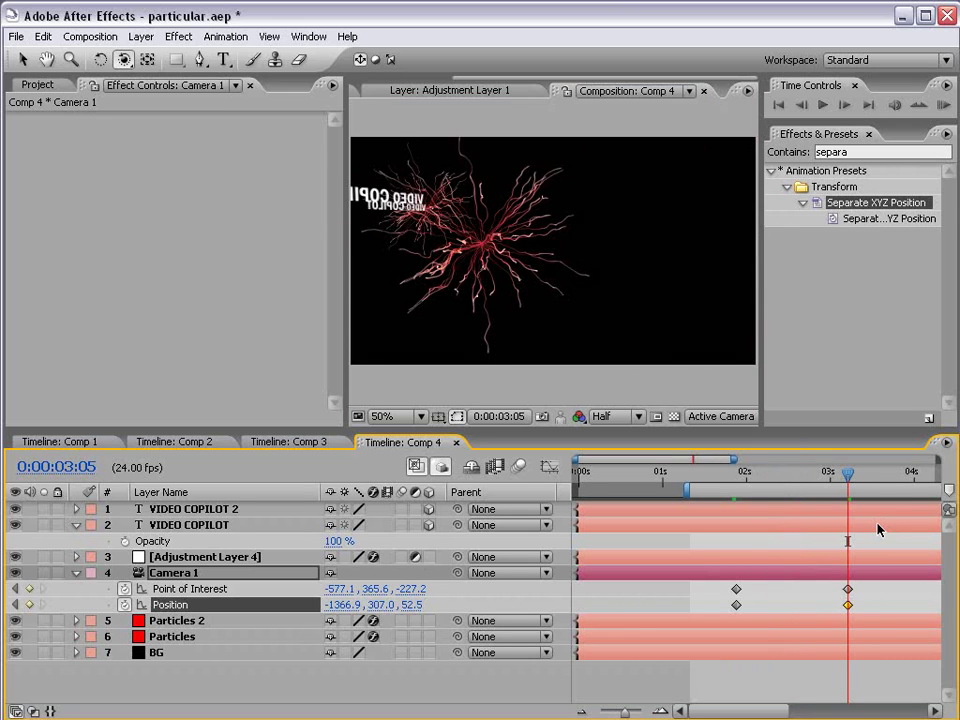
key("ctrl+z")
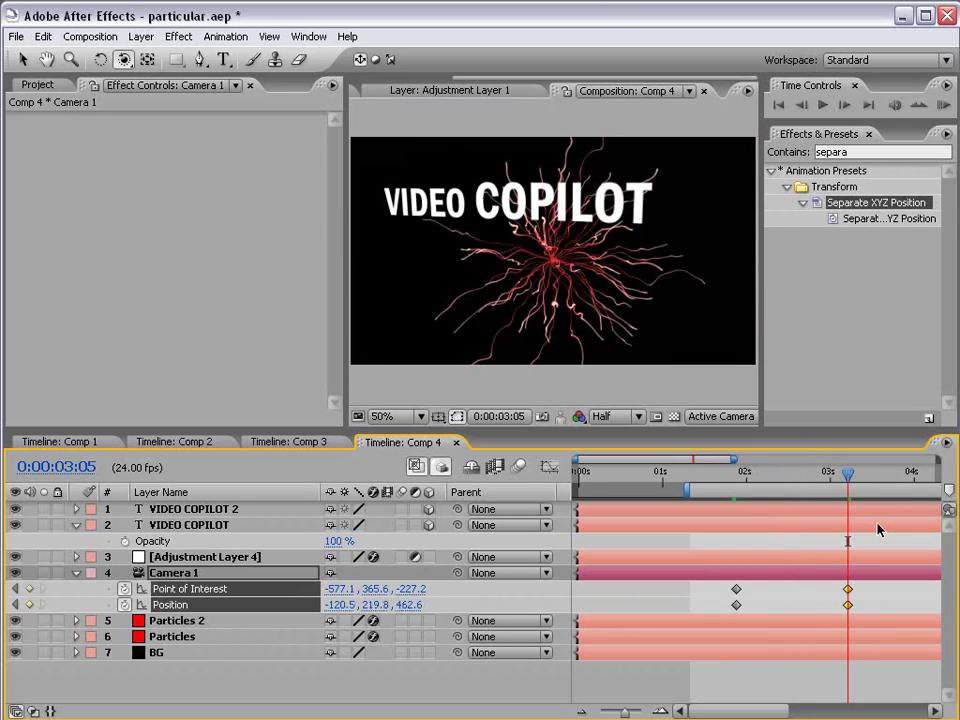
left_click(740, 481)
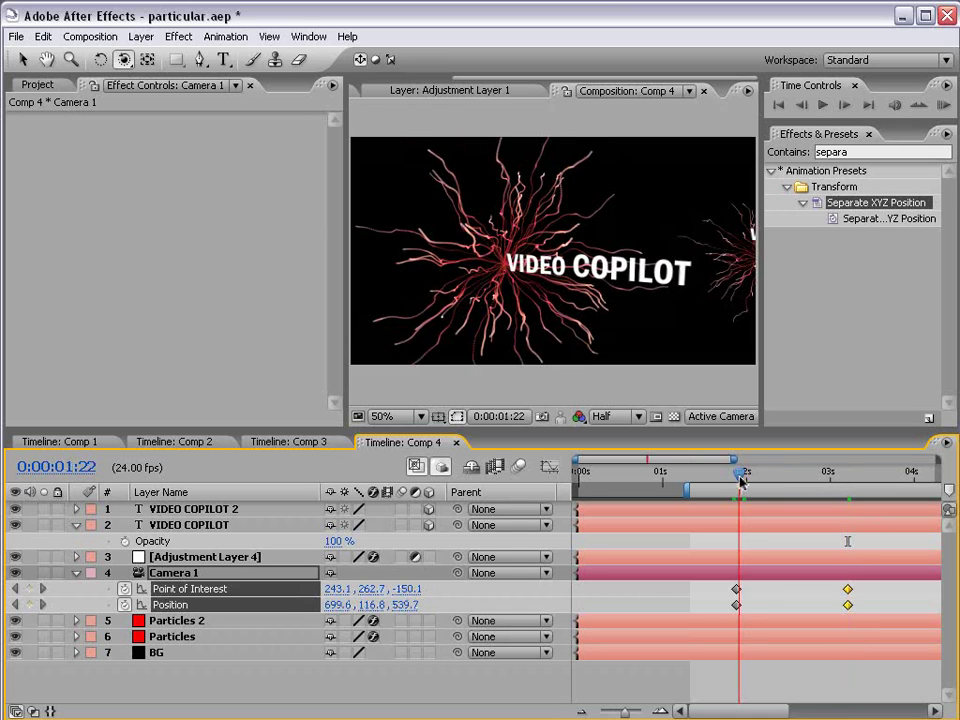
left_click_drag(740, 481, 847, 485)
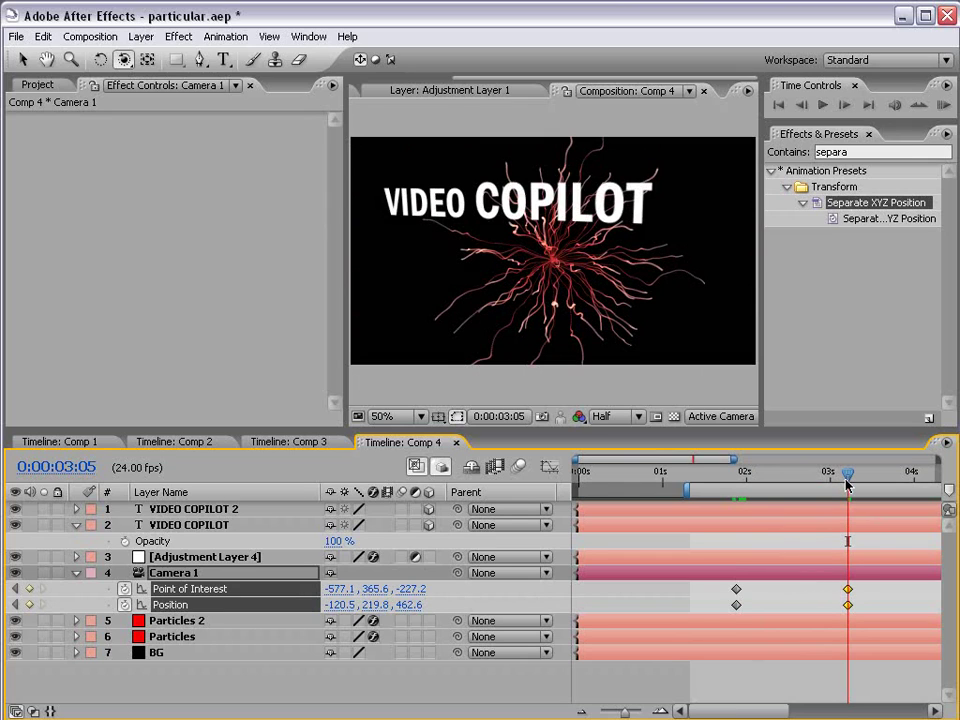
Step: Add a null object to Comp 4 and make it a 3D layer
left_click(141, 36)
mouse_move(189, 57)
left_click(403, 119)
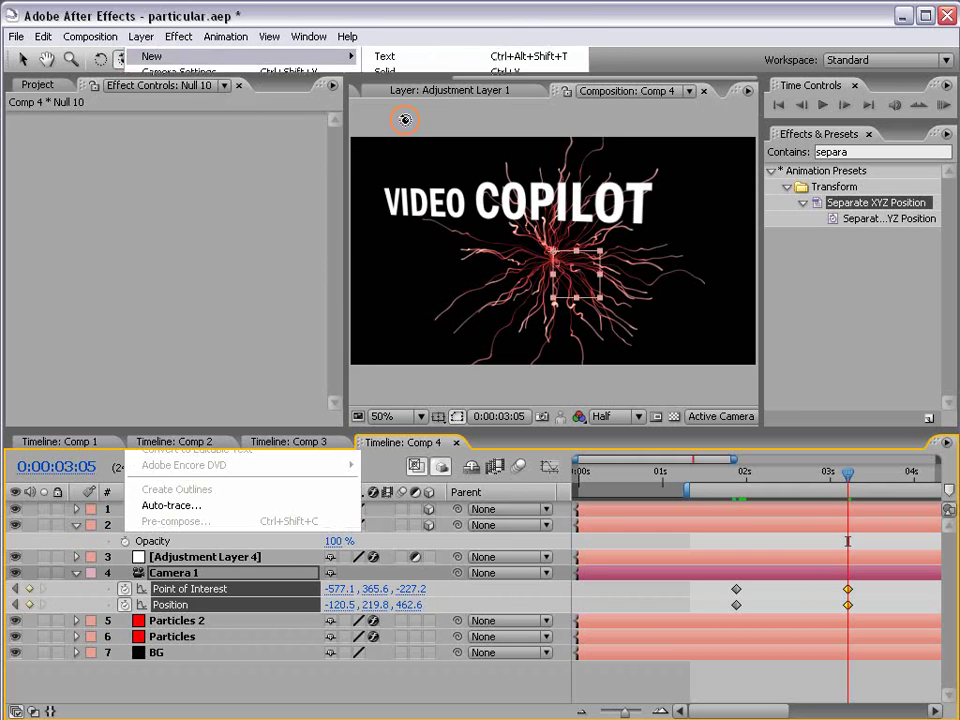
left_click(429, 509)
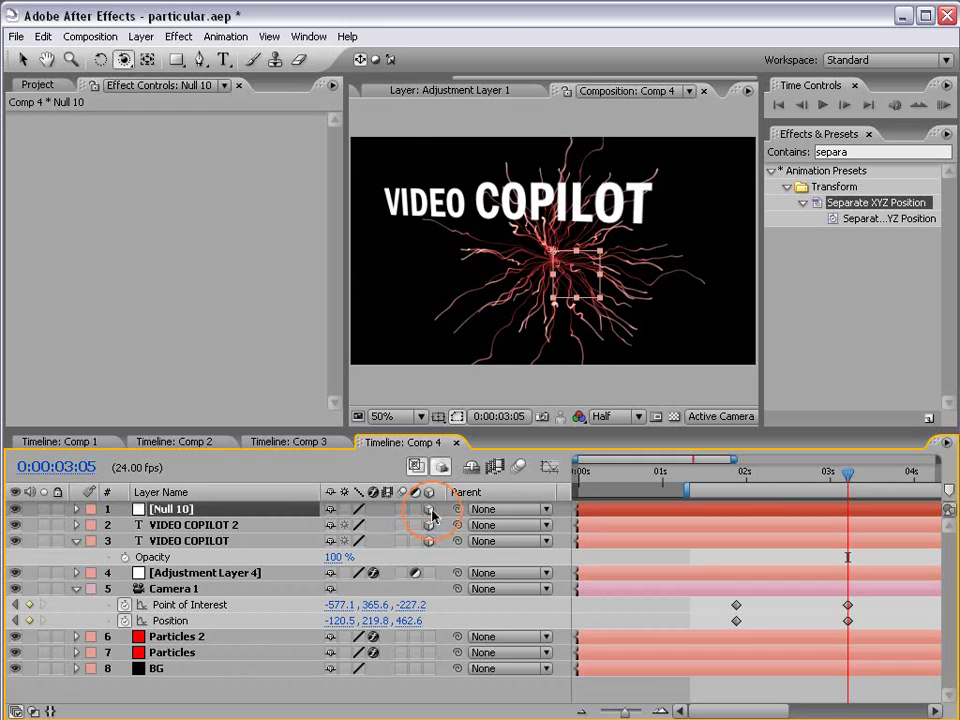
key("comma")
key("period")
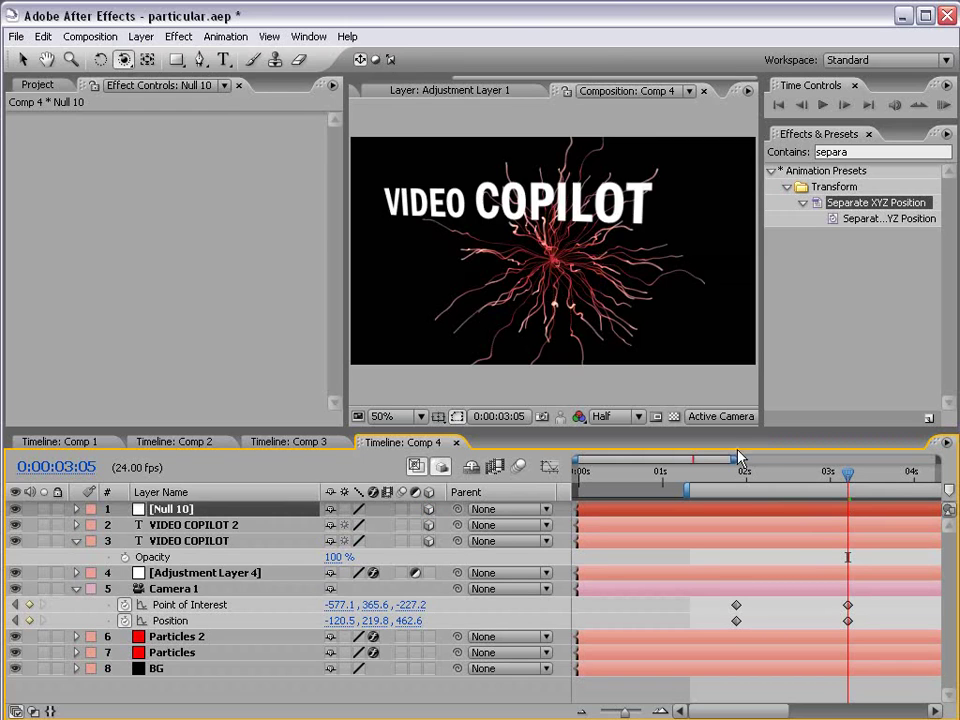
Step: Copy the Position value of VIDEO COPILOT 2 onto the new null
left_click_drag(848, 474, 737, 484)
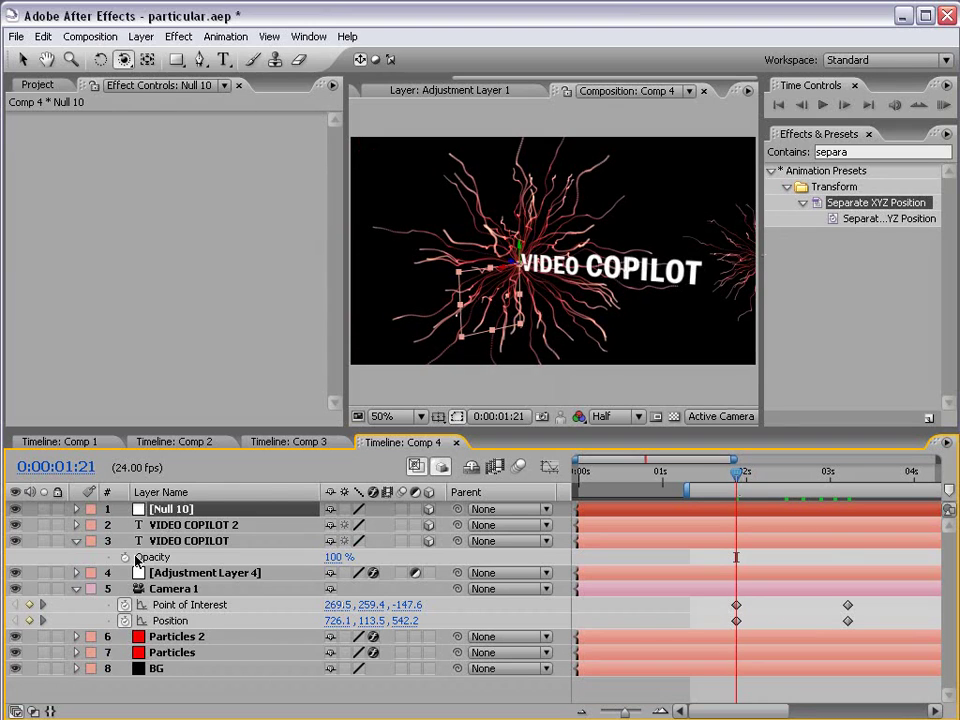
left_click(189, 526)
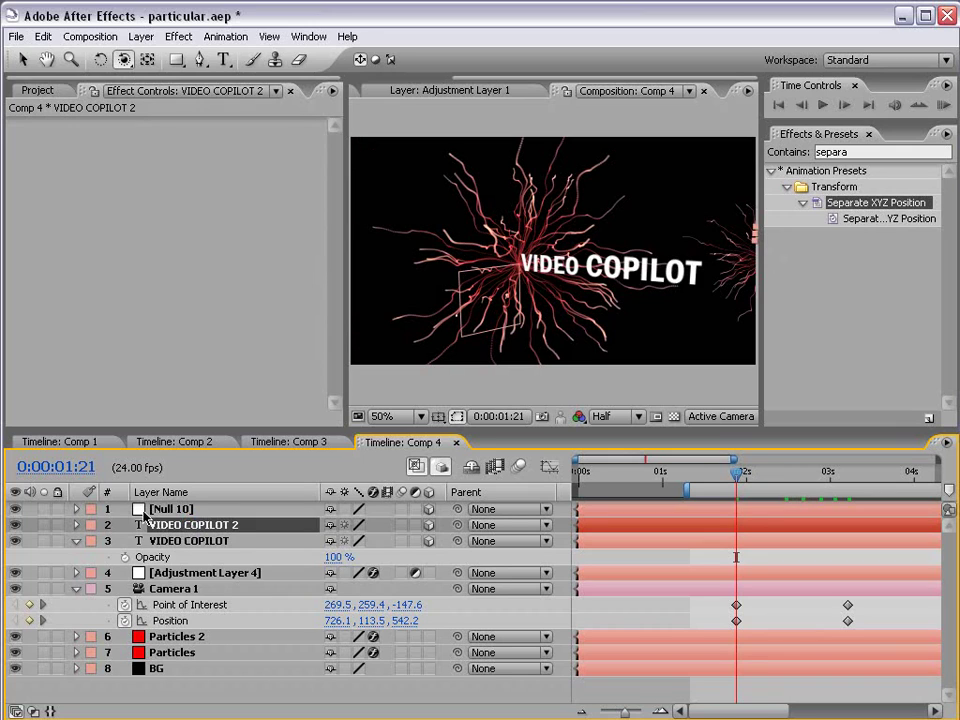
key("p")
left_click(155, 541)
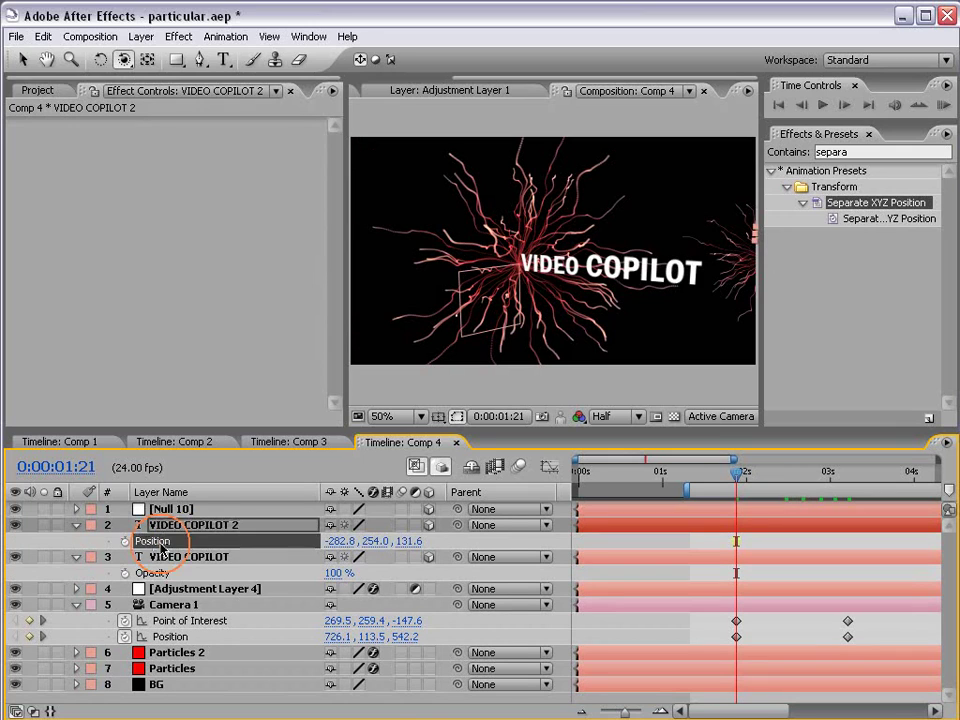
left_click(172, 510)
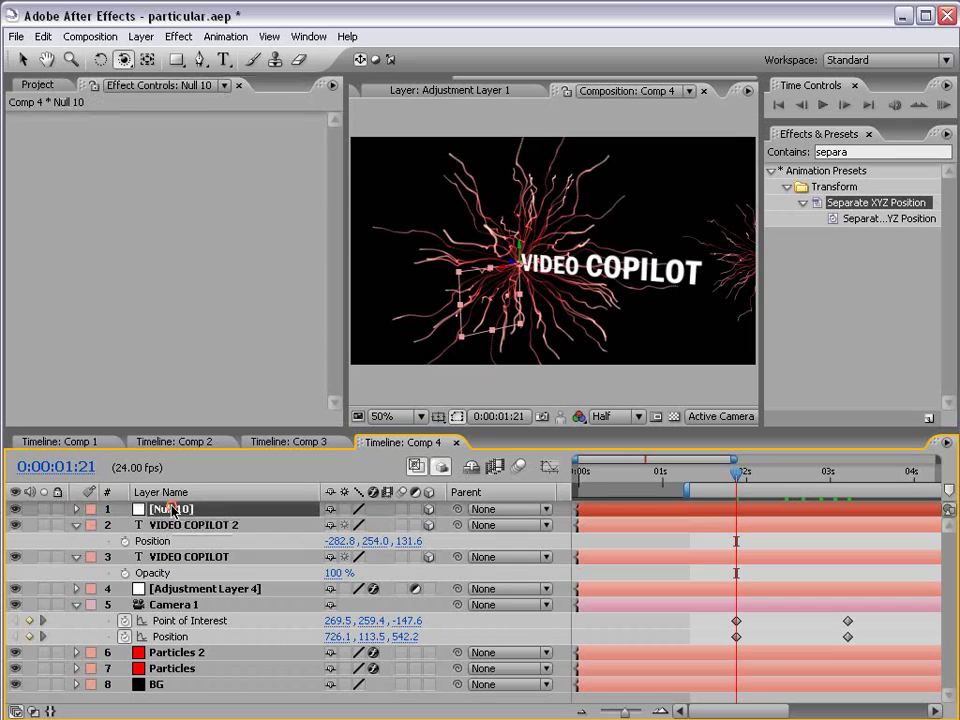
key("p")
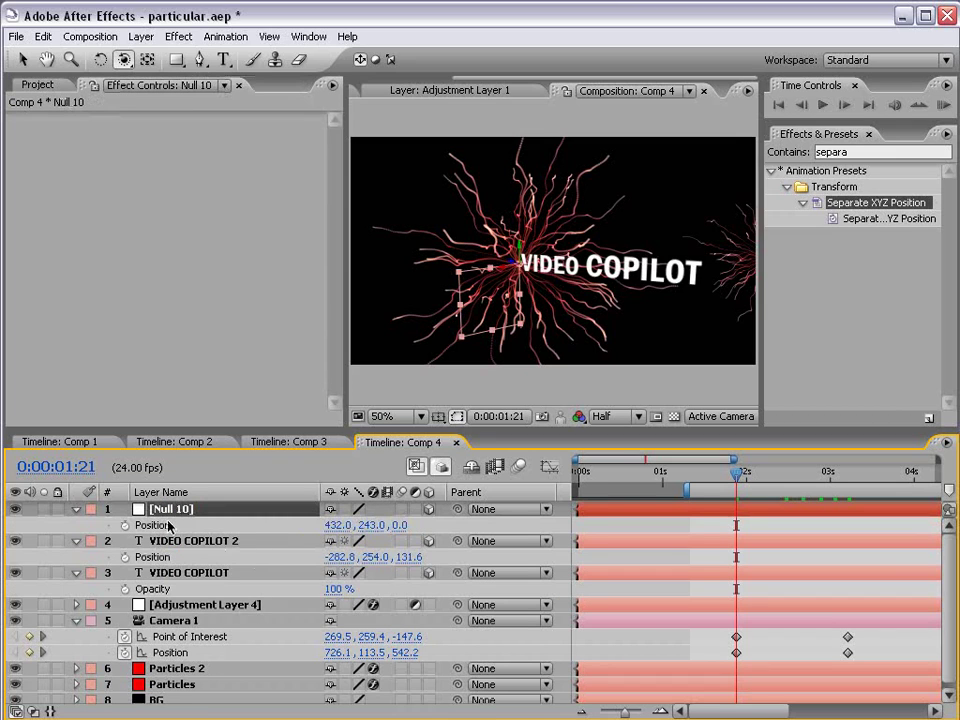
left_click(168, 525)
key("ctrl+v")
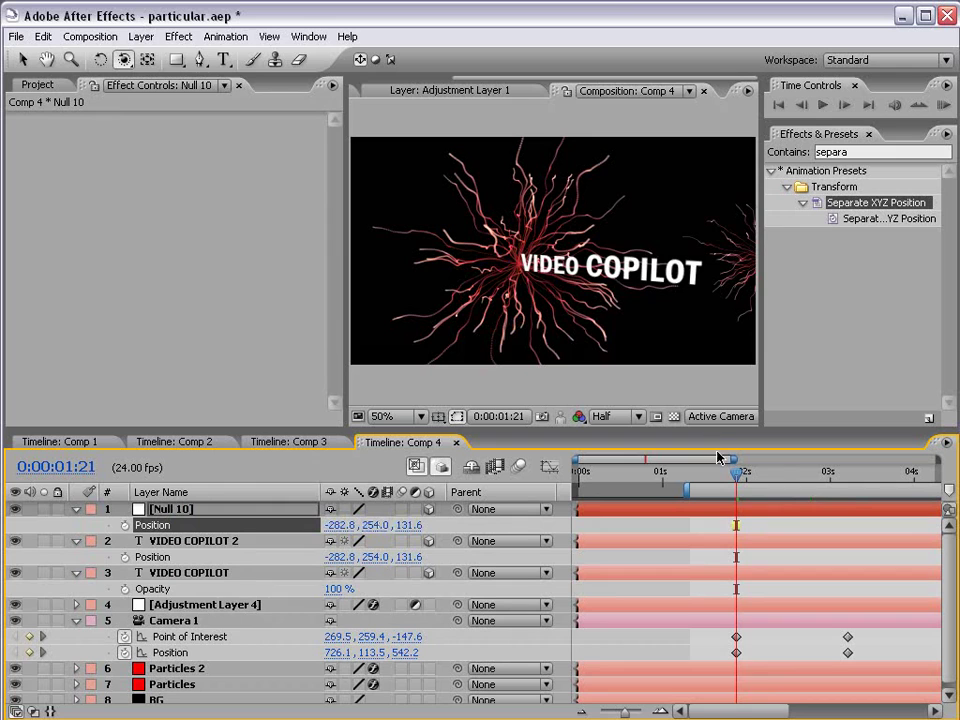
Step: At 0:00:03:06, move the null towards the second burst's centre, to about -372, 302 in X and Y
left_click_drag(736, 472, 851, 475)
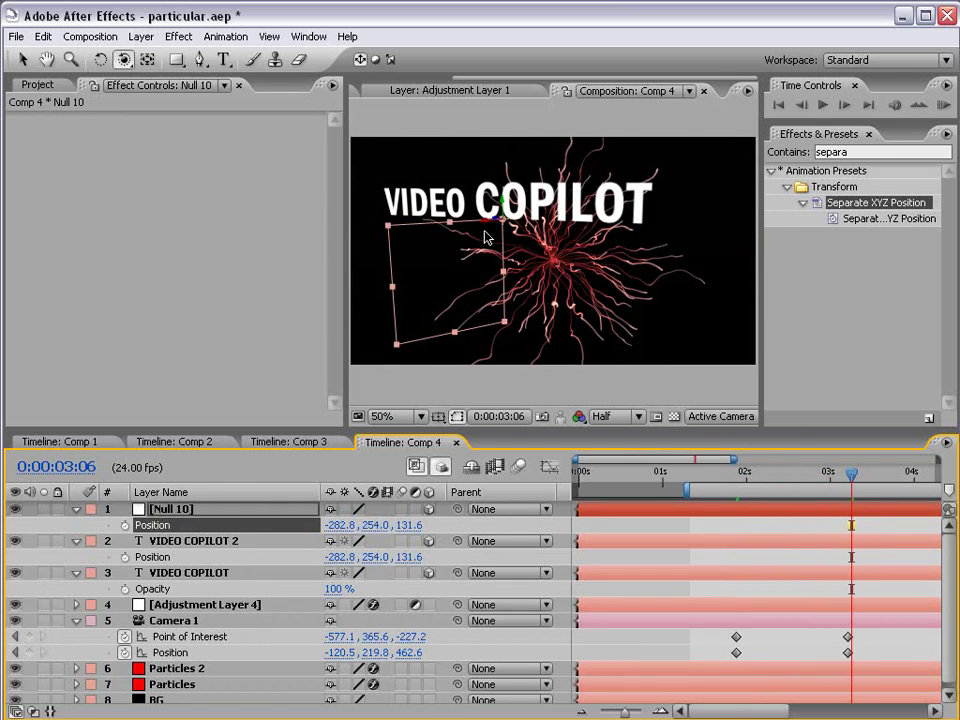
key("v")
left_click_drag(487, 237, 545, 258)
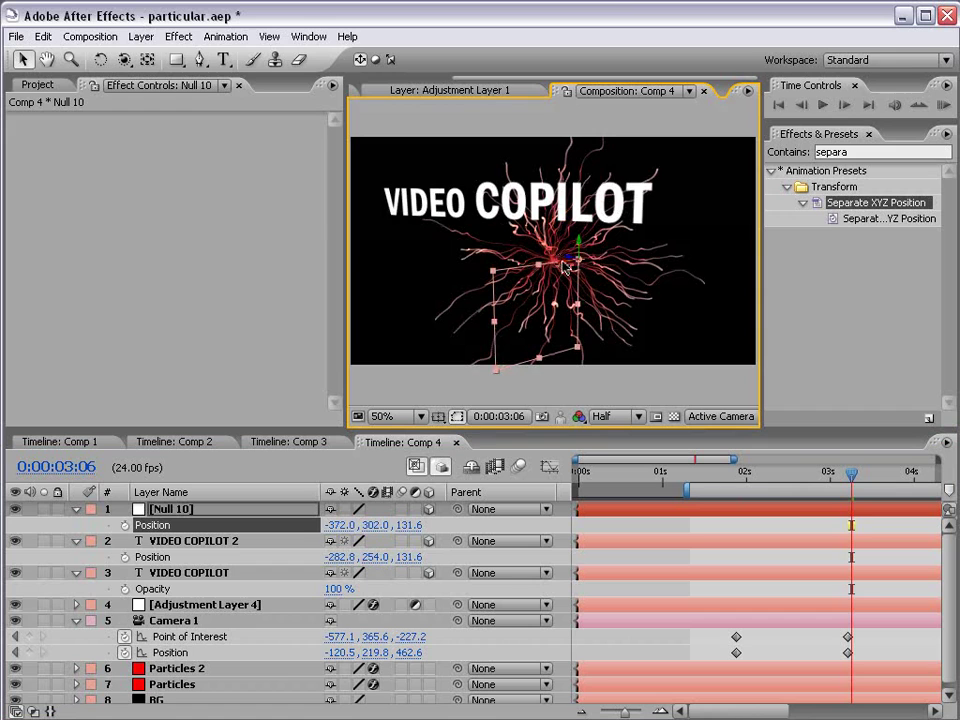
Step: Orbit Camera 1 at 0:00:03:06 and shift the null along X to about -498, in line with the second burst's centre
key("c")
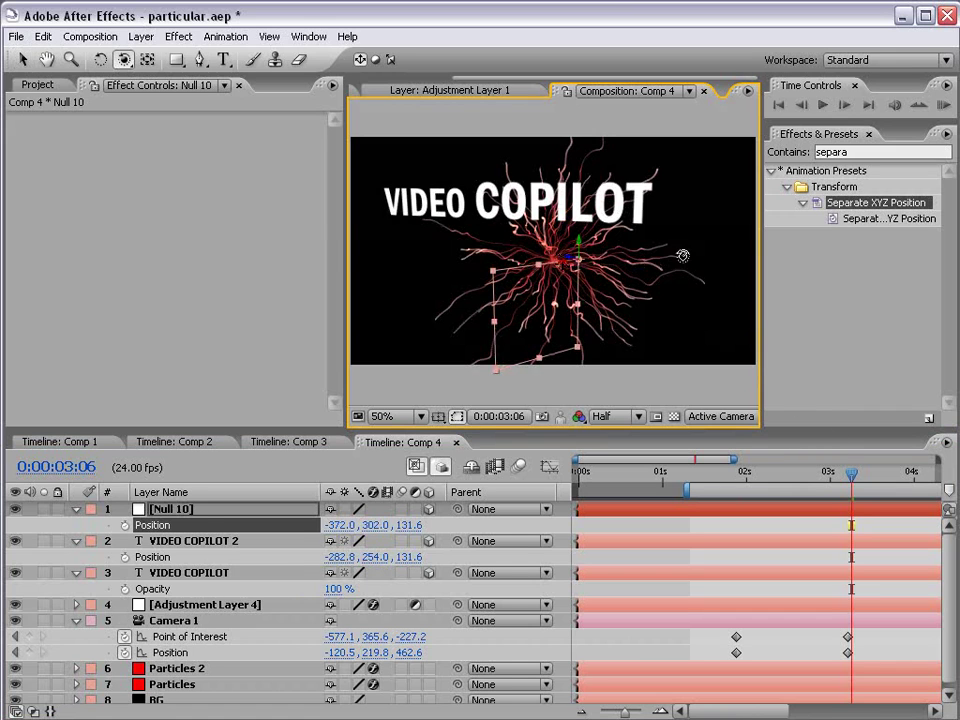
left_click_drag(683, 256, 606, 284)
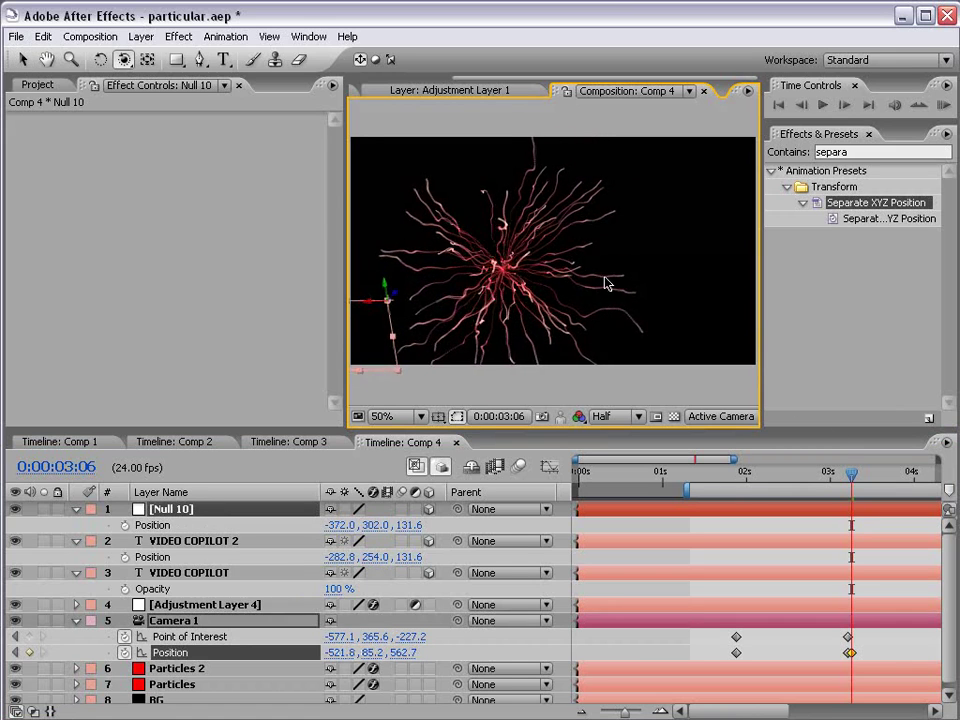
key("v")
left_click_drag(389, 314, 457, 315)
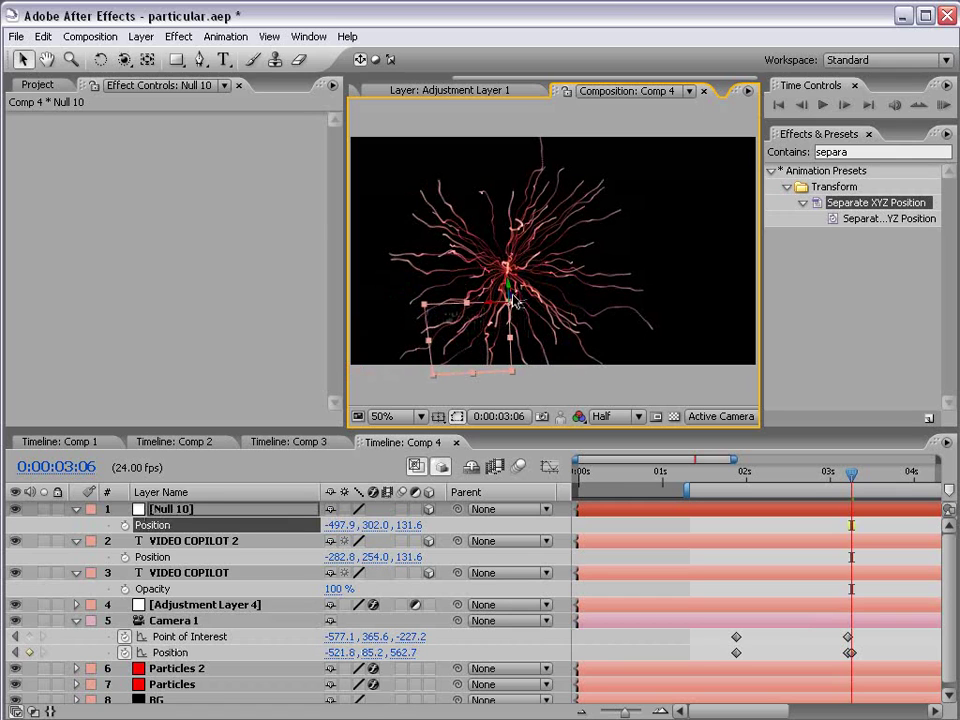
left_click(377, 212)
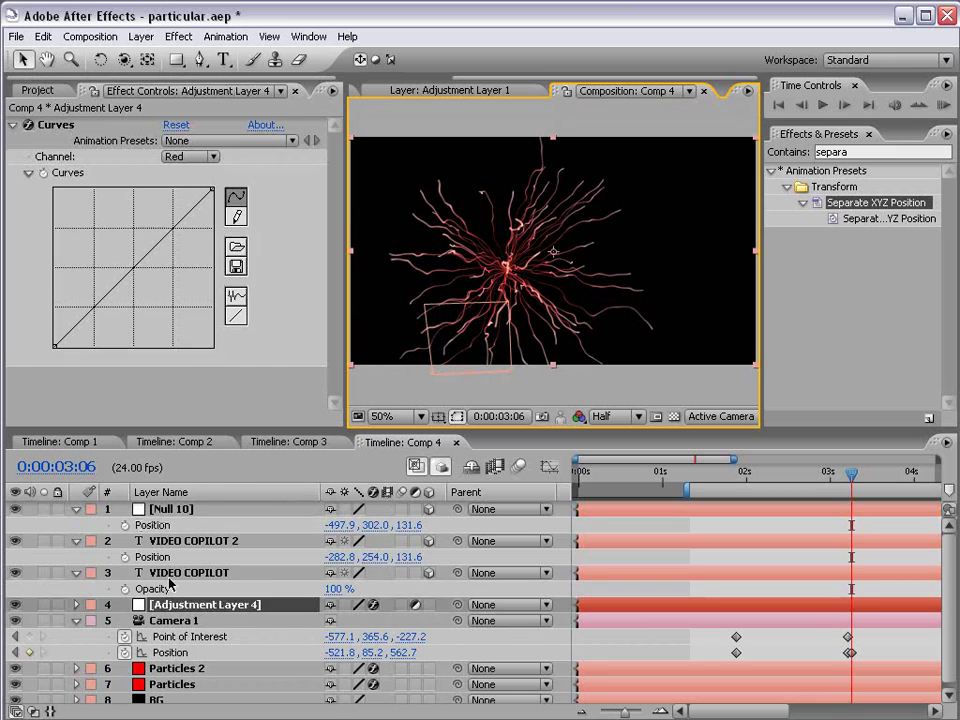
Step: Orbit Camera 1 around the second burst and move the null onto its exact centre, to about -498, 350, -99
left_click(194, 510)
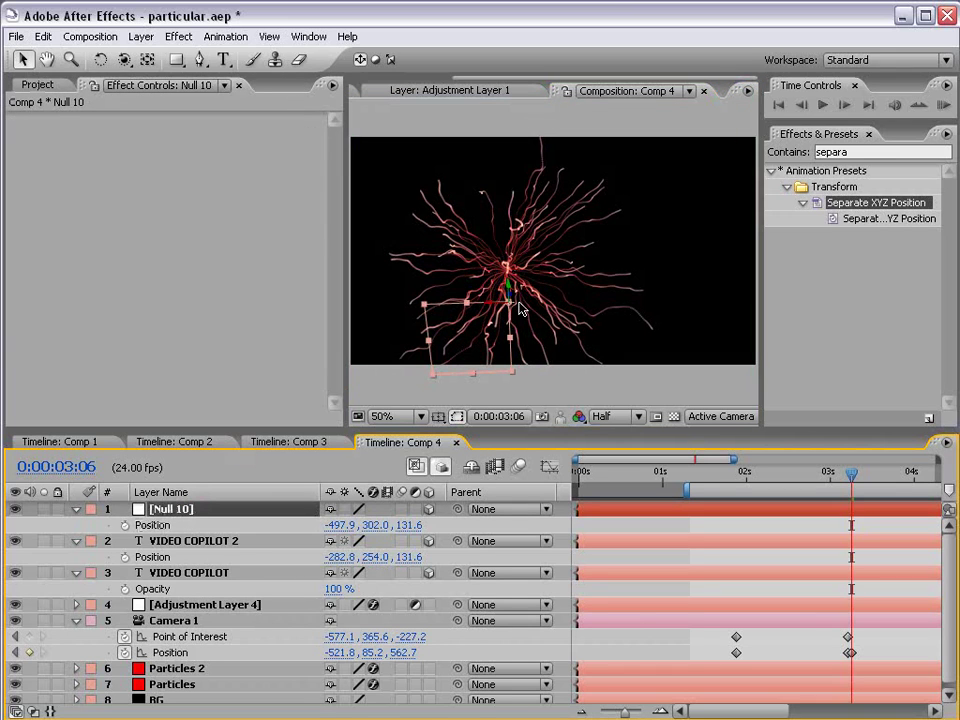
left_click_drag(525, 317, 514, 272)
key("c")
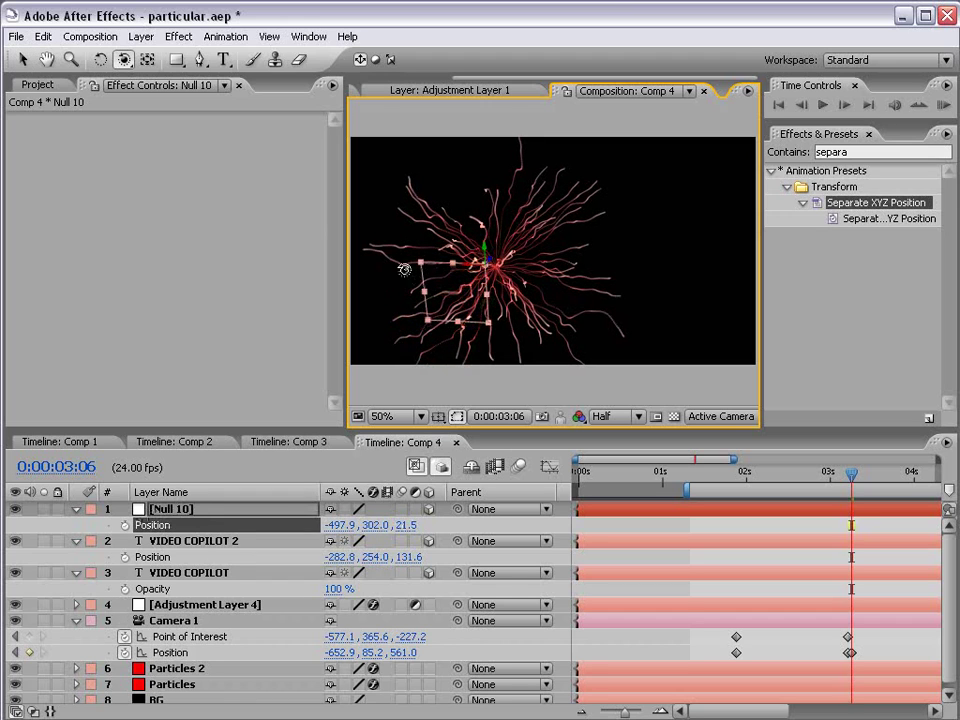
left_click_drag(404, 270, 583, 270)
key("v")
key("c")
left_click_drag(633, 295, 704, 240)
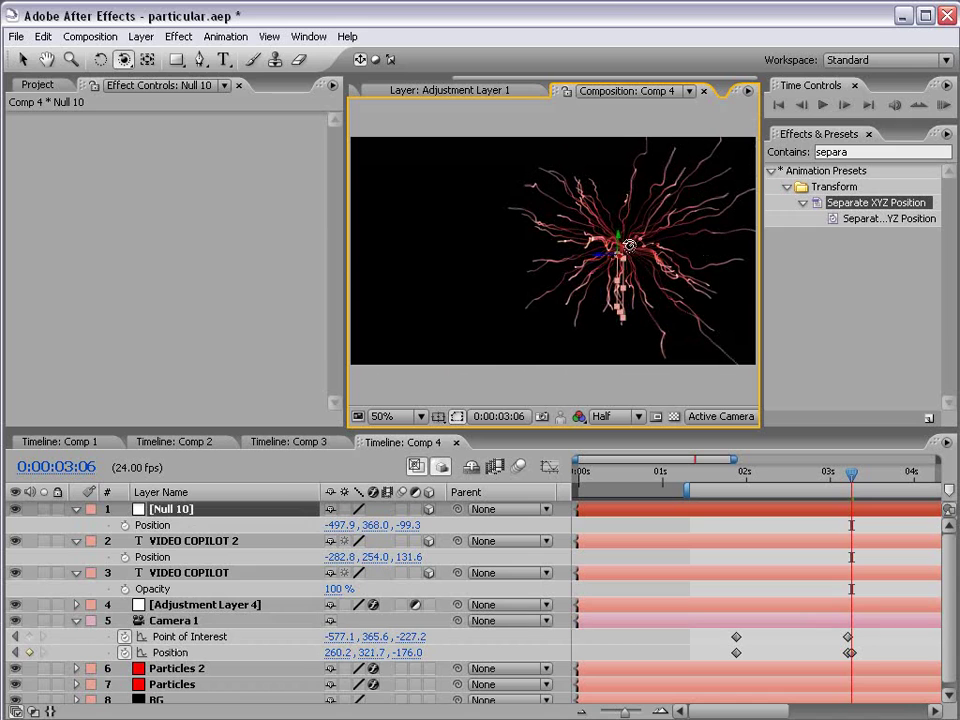
key("v")
left_click_drag(620, 251, 620, 242)
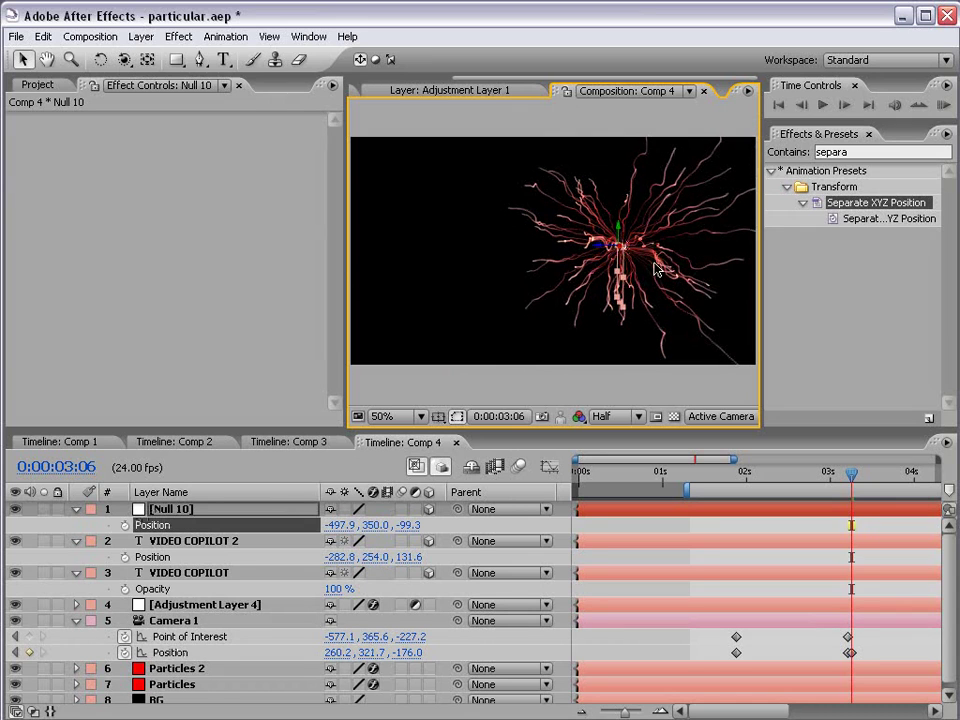
Step: Delete Camera 1's extra Position keyframe at 0:00:03:06 and parent the camera to Null 10
left_click(857, 656)
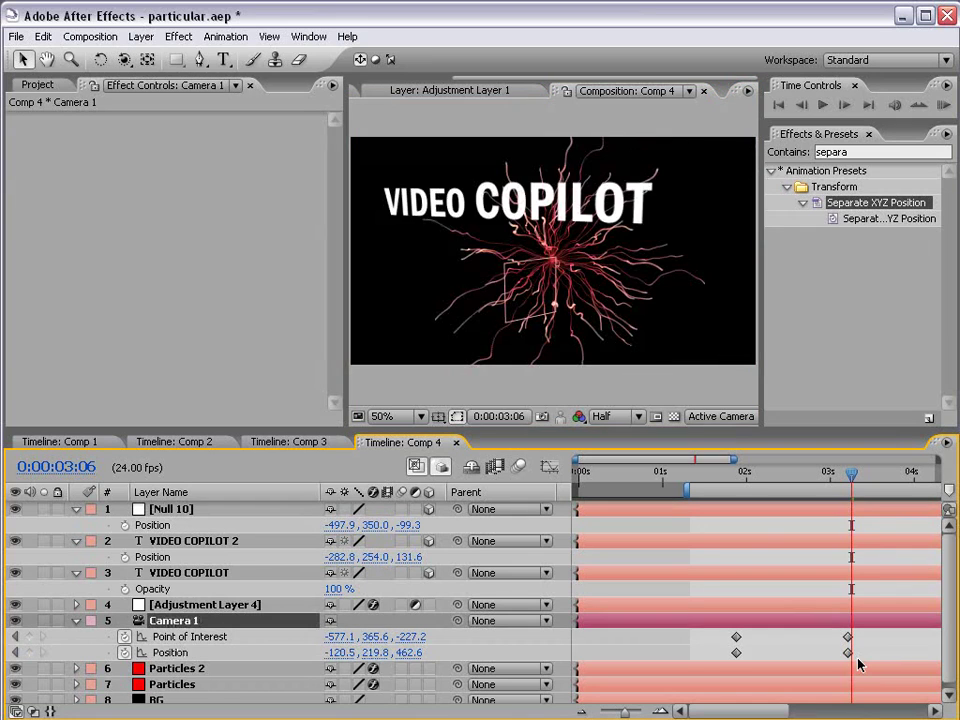
left_click_drag(840, 477, 736, 485)
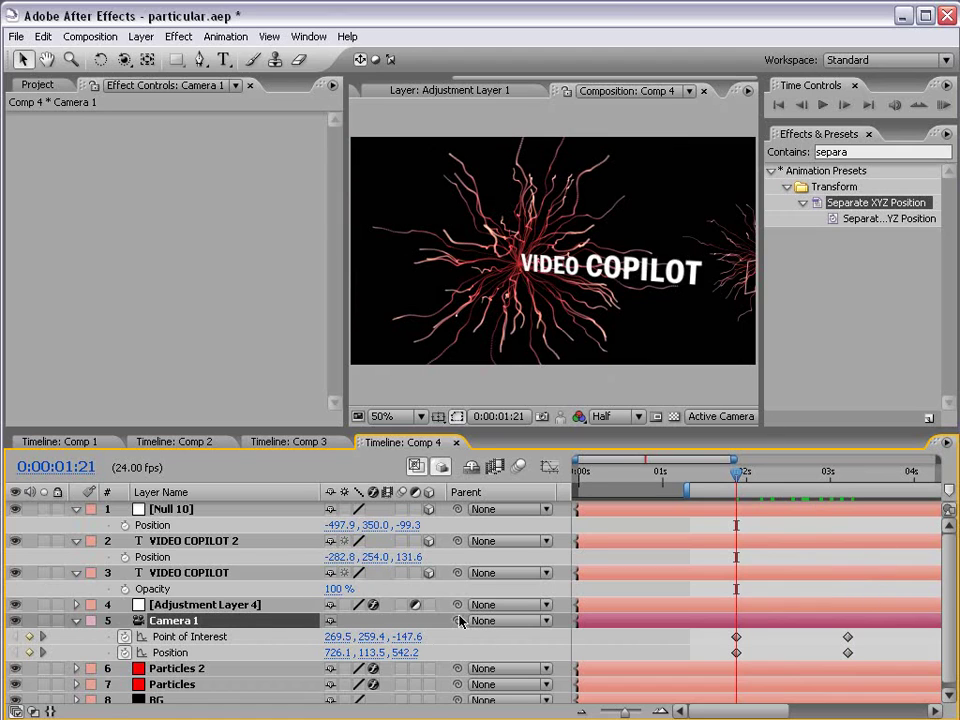
left_click_drag(410, 648, 176, 511)
Step: Collapse all layer properties and set an Orientation keyframe on Null 10 at 0:00:01:21
left_click(176, 509)
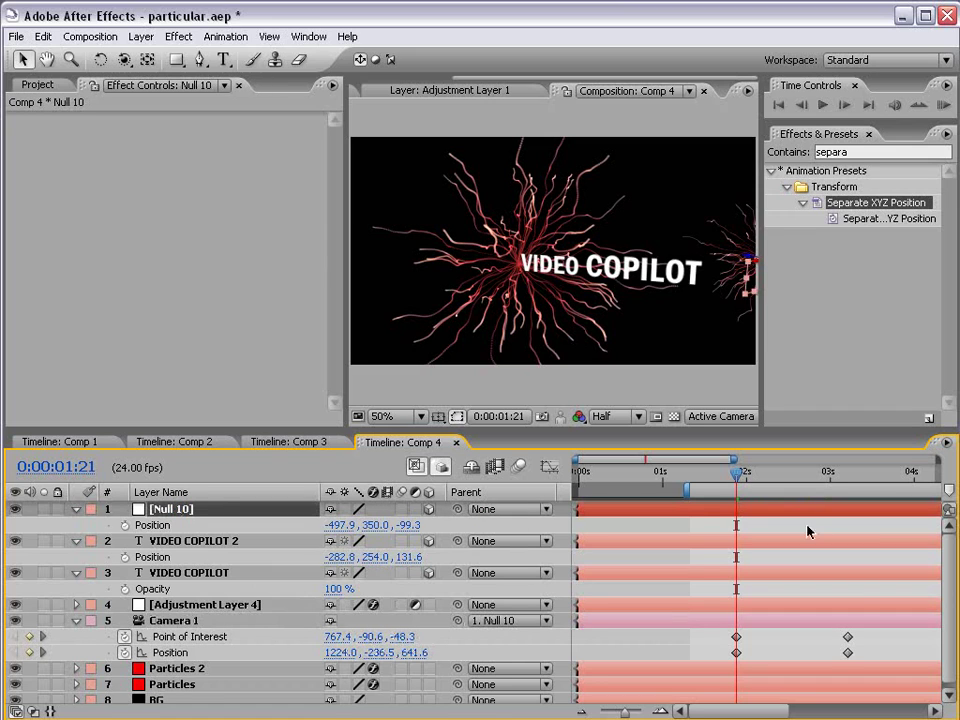
key("ctrl+a")
left_click(76, 509)
left_click(76, 509)
left_click(76, 509)
left_click(182, 634)
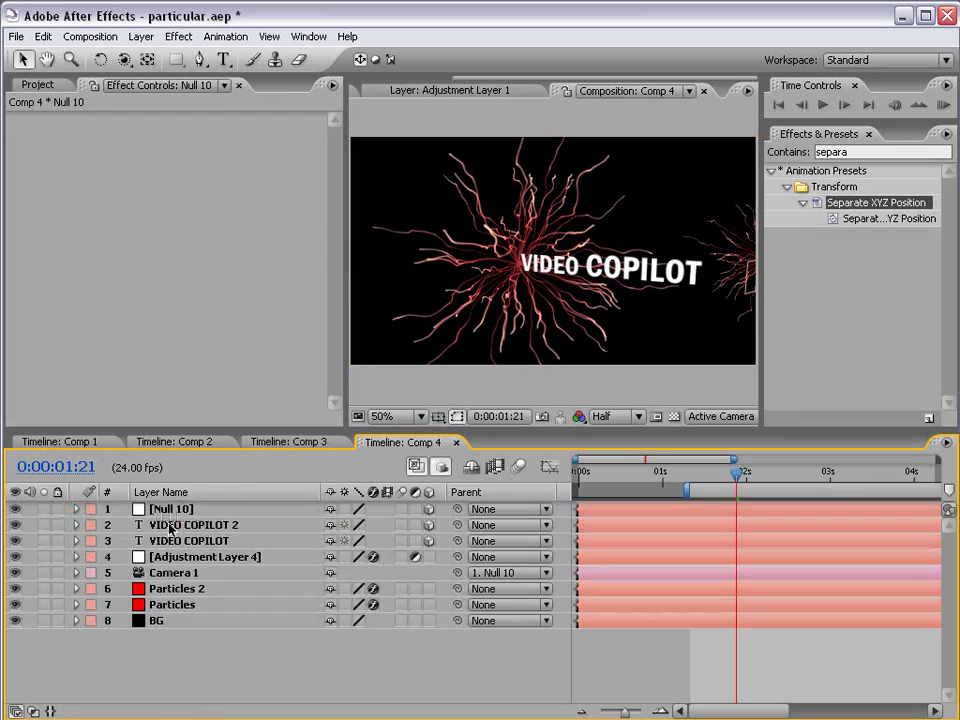
left_click(170, 510)
key("r")
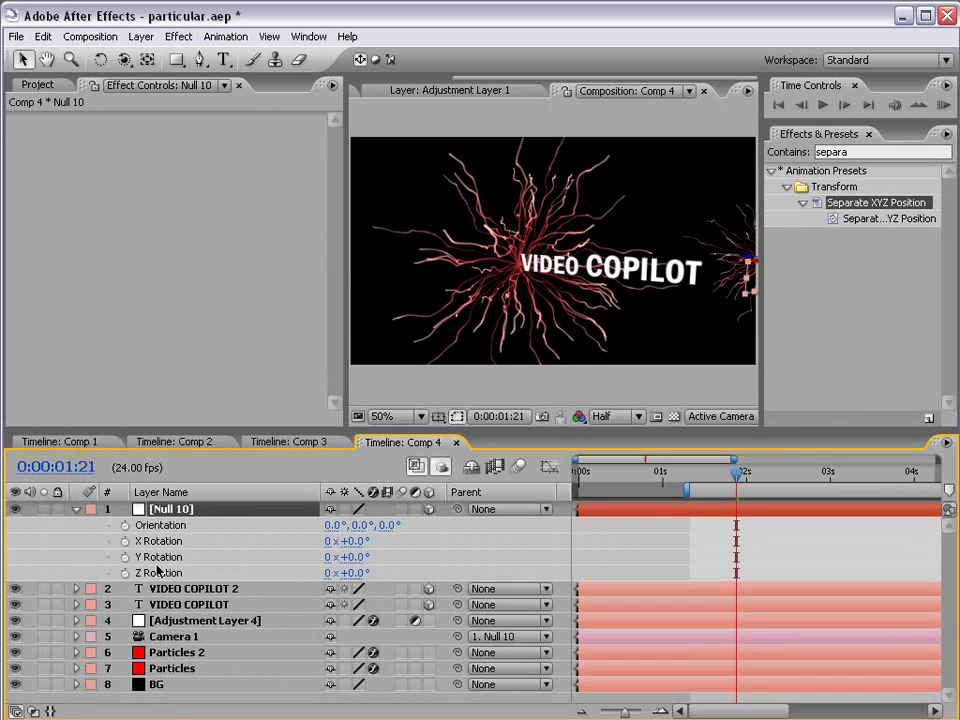
left_click(125, 525)
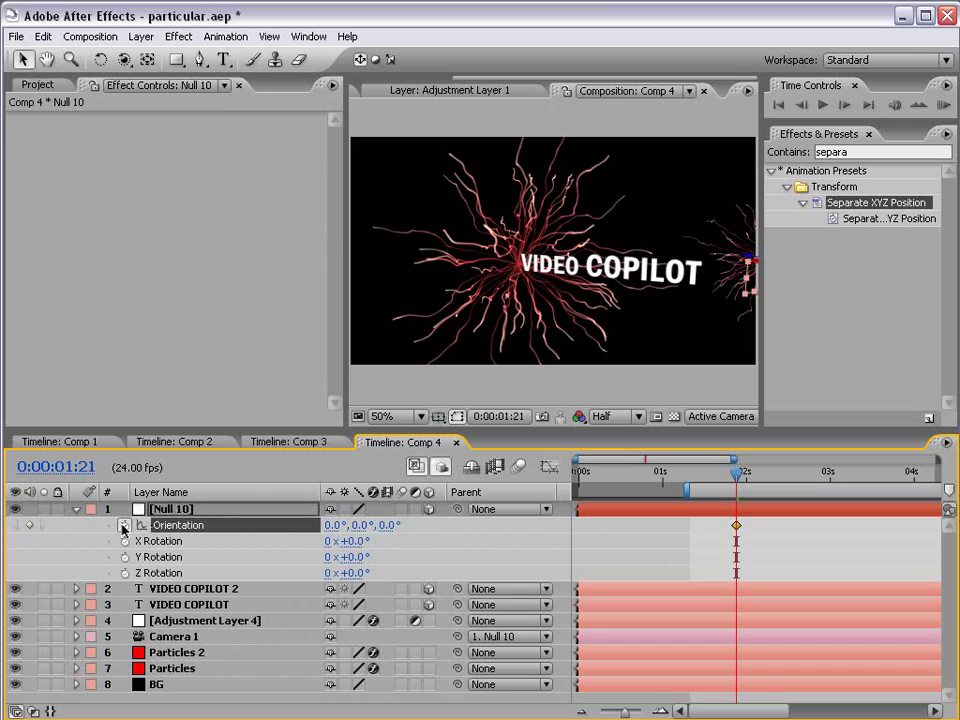
Step: Reveal Camera 1's keyframes and set Null 10's Y Orientation to 245° at 0:00:03:05
left_click(193, 641)
key("u")
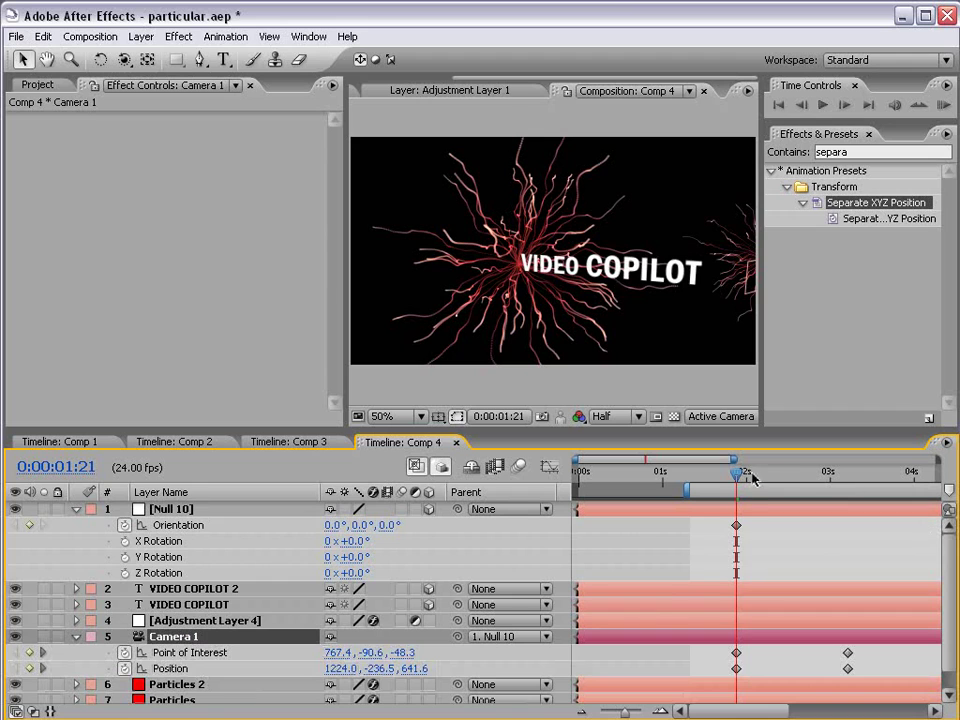
left_click_drag(752, 478, 849, 482)
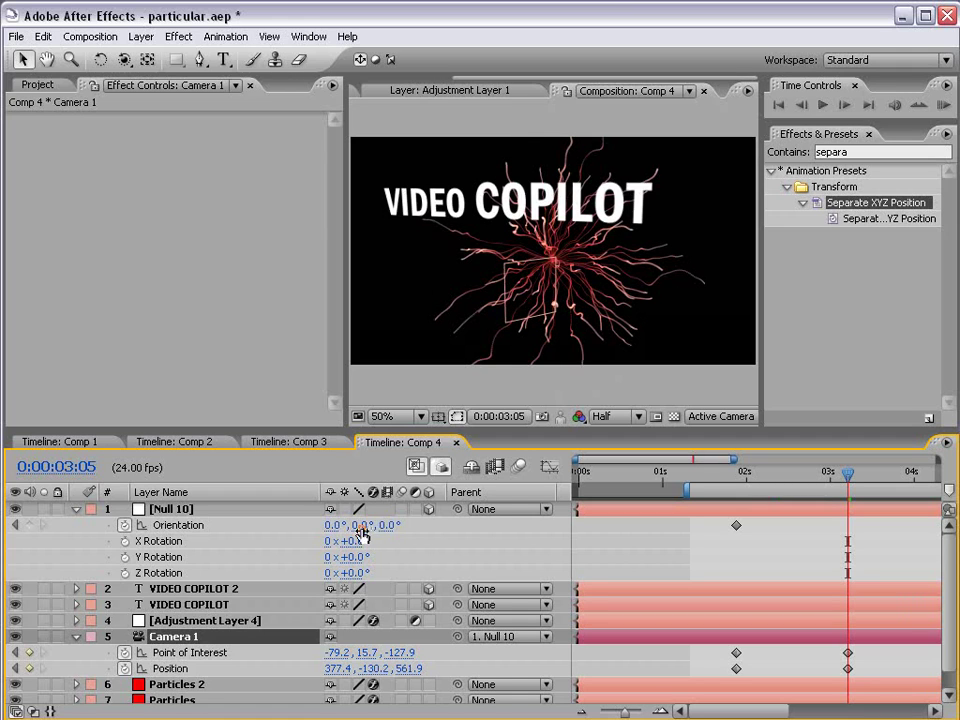
left_click_drag(362, 525, 253, 527)
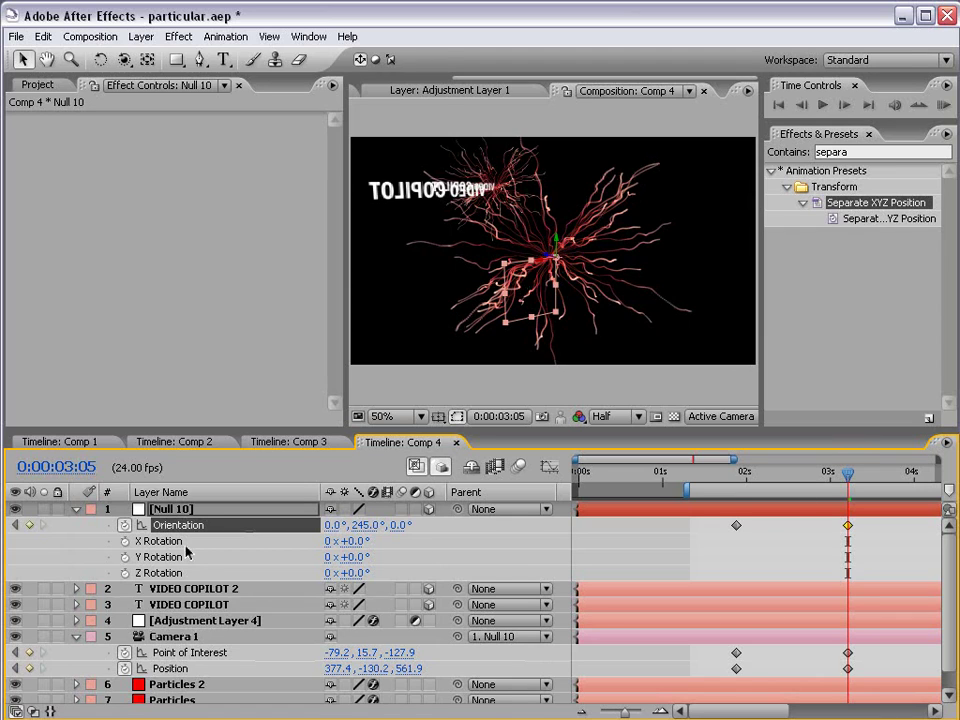
Step: At 0:00:01:21, orbit and move Camera 1 closer to the first burst, to about 1242, -221, 483
mouse_move(740, 479)
left_mouse_down()
mouse_move(849, 478)
mouse_move(738, 481)
left_mouse_up()
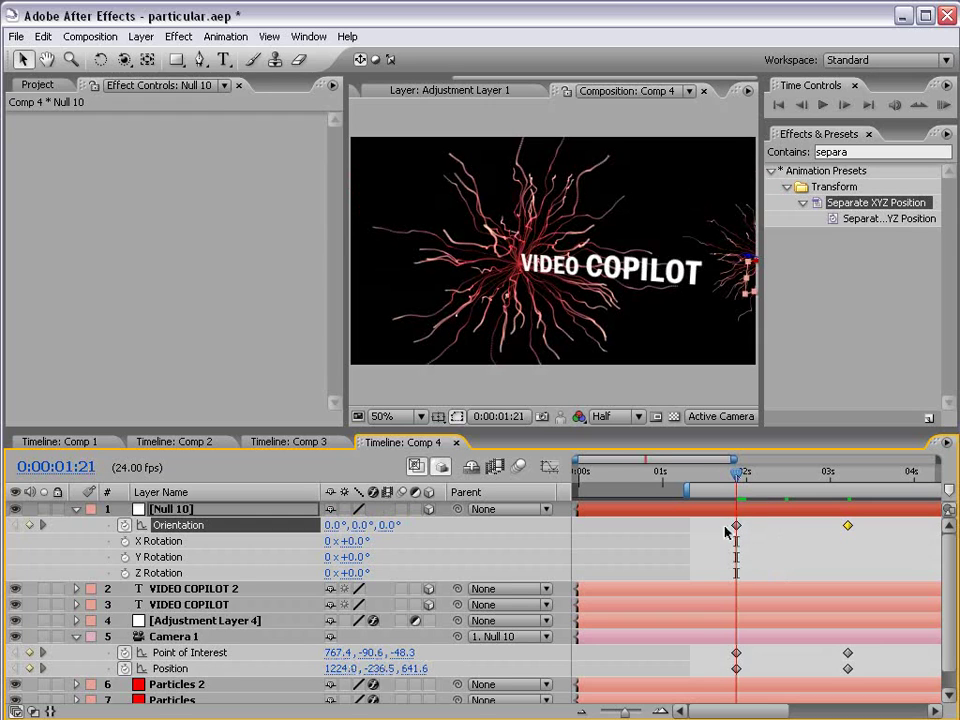
key("c")
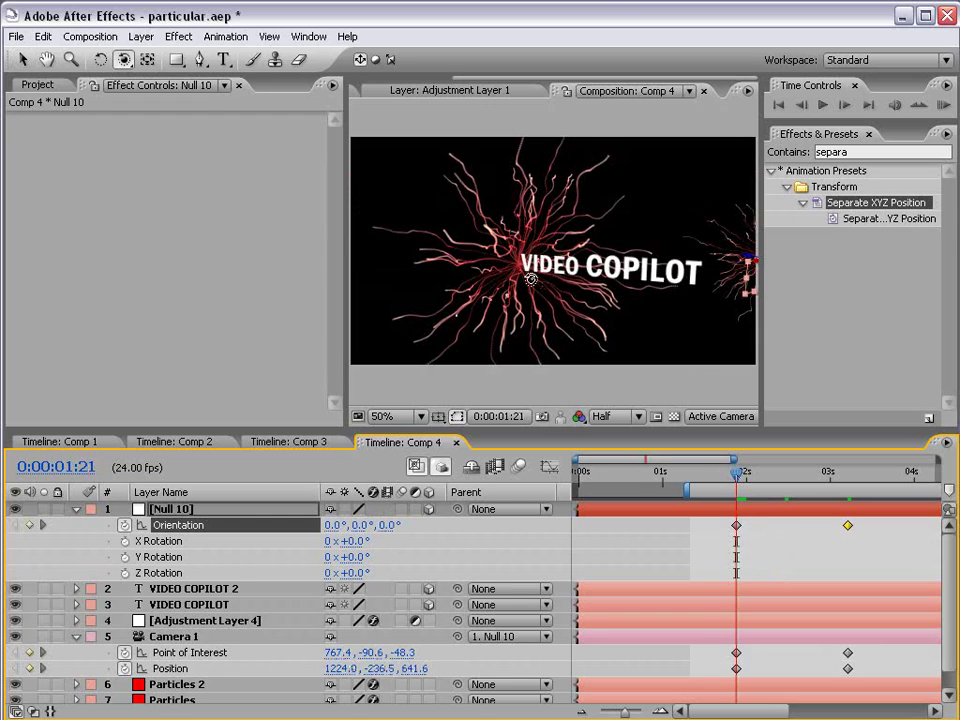
left_click_drag(503, 299, 562, 288)
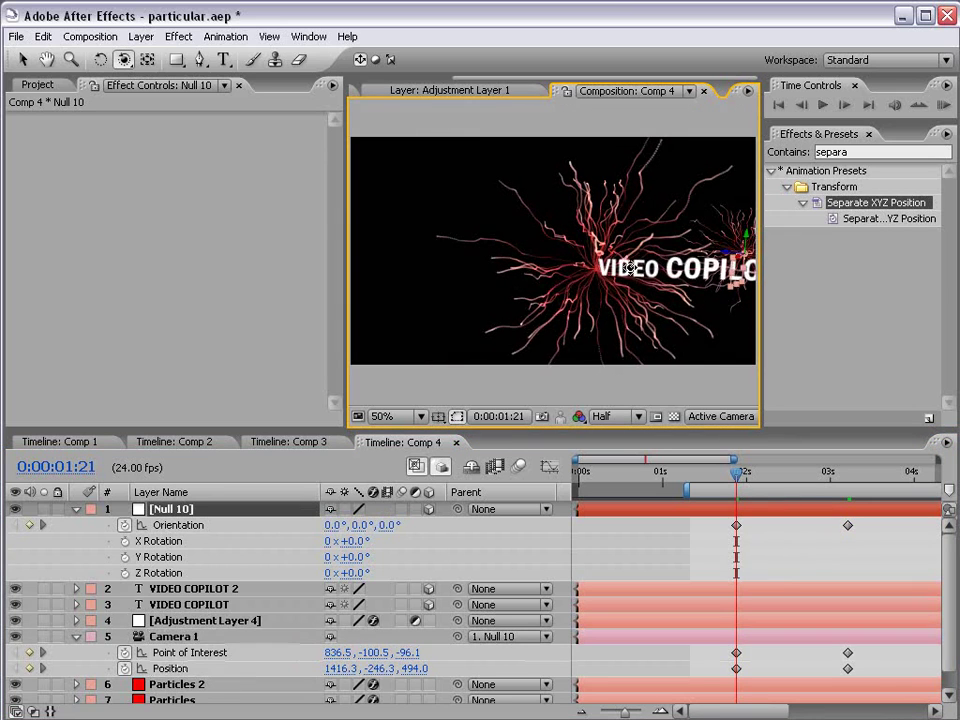
key("c")
left_click_drag(565, 288, 532, 296)
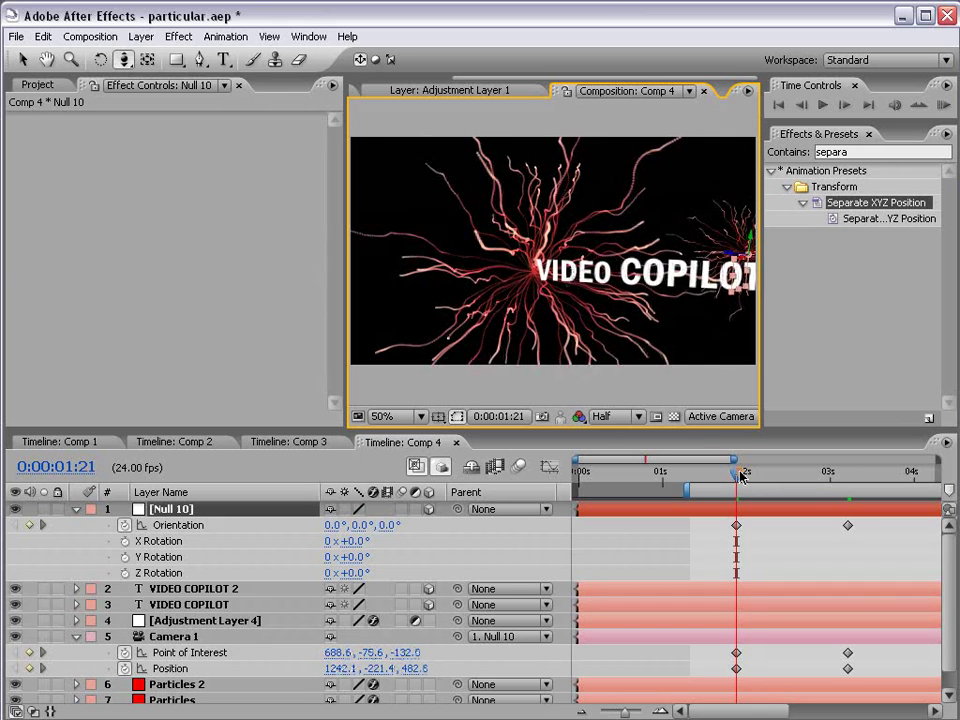
Step: At 0:00:02:16, move the VIDEO COPILOT 2 title along its depth axis to the second burst
left_click_drag(740, 477, 806, 498)
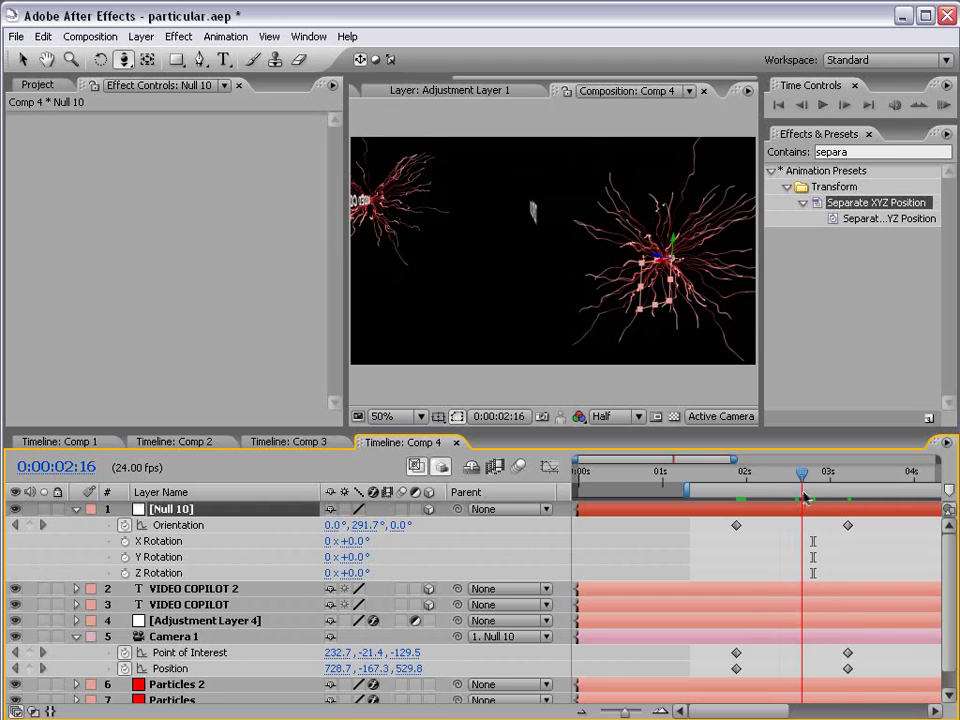
key("v")
left_click(175, 590)
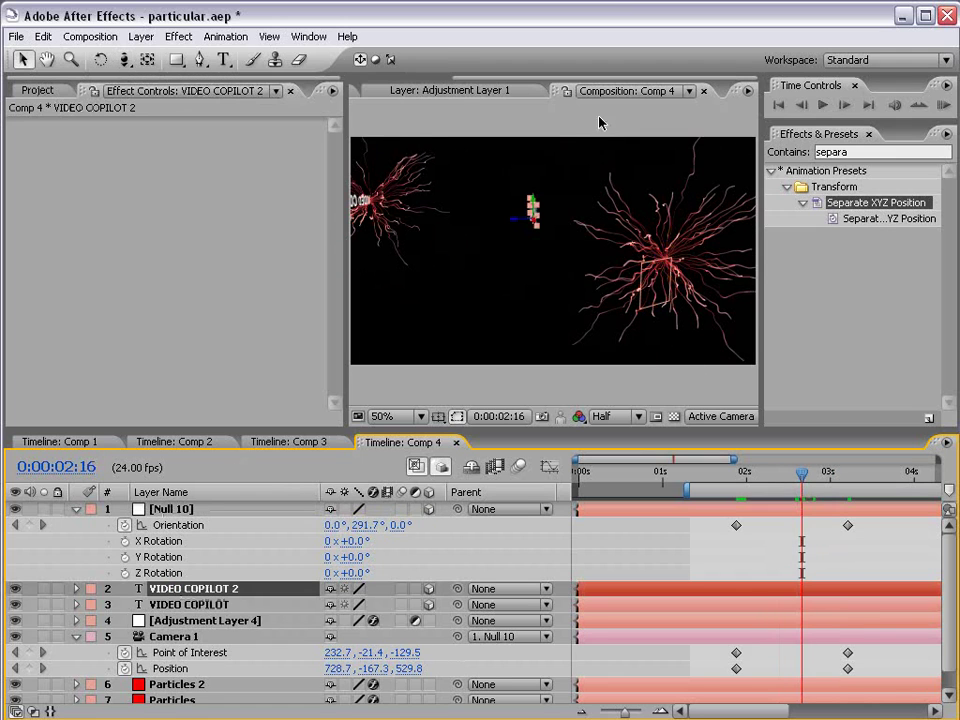
left_click_drag(518, 226, 672, 205)
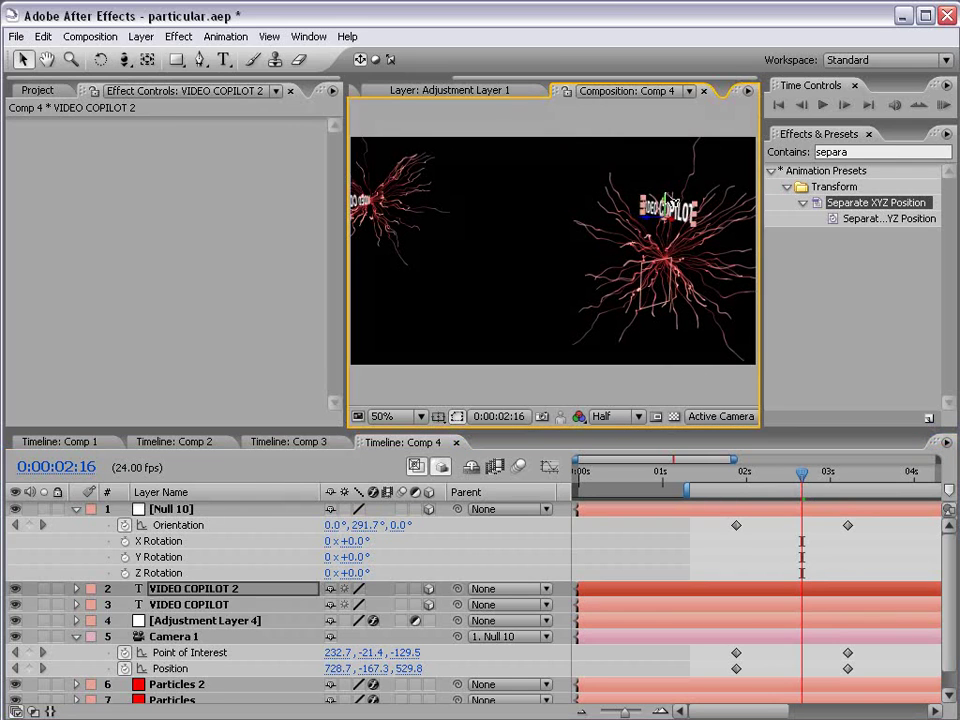
Step: At 0:00:03:05, rotate the VIDEO COPILOT 2 title around its vertical axis until it reads forwards to the camera
left_click_drag(800, 471, 850, 483)
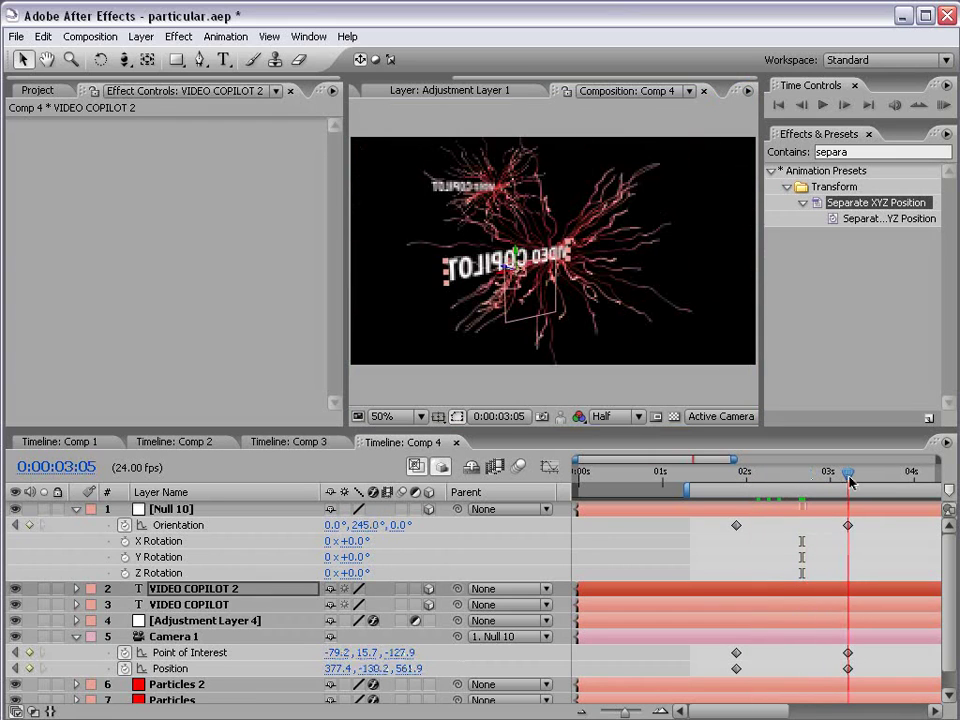
scroll(562, 258, "up", 2)
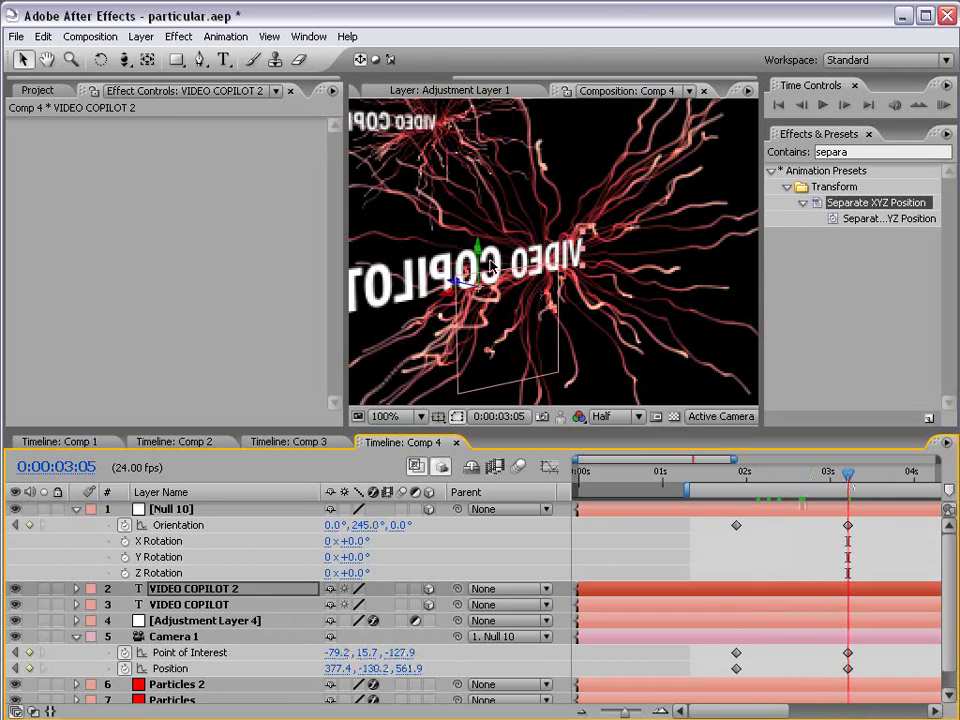
key("w")
left_click_drag(492, 265, 572, 270)
scroll(511, 296, "down", 2)
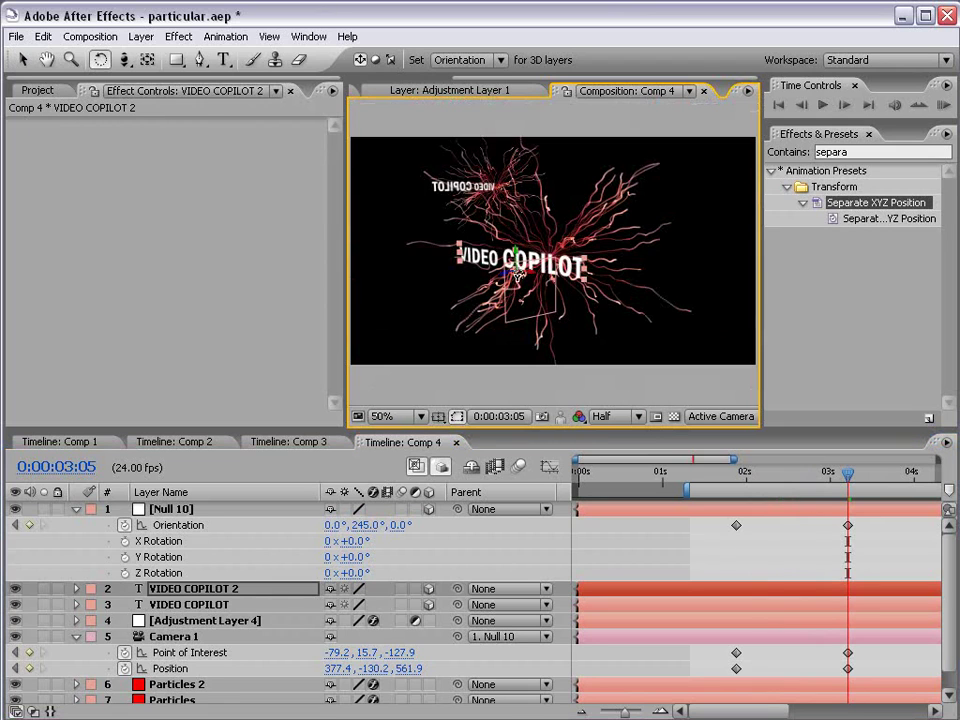
Step: Change the second title's text to THE VFX SITE
left_click_drag(515, 258, 547, 254)
left_click_drag(500, 260, 456, 262)
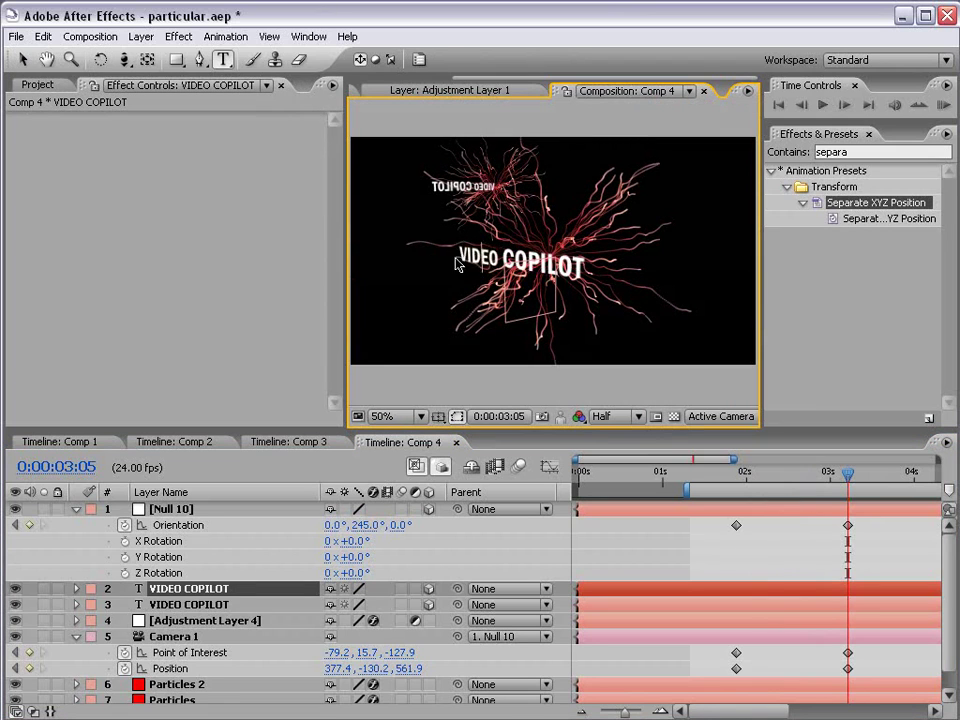
type("THE")
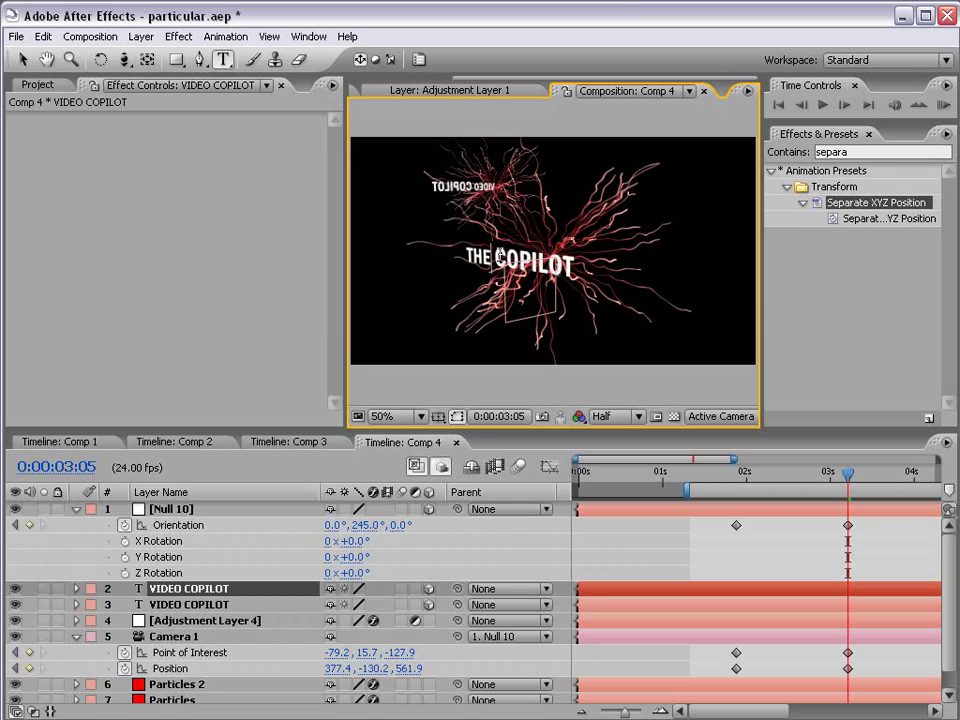
double_click(591, 263)
type("VFX SITE")
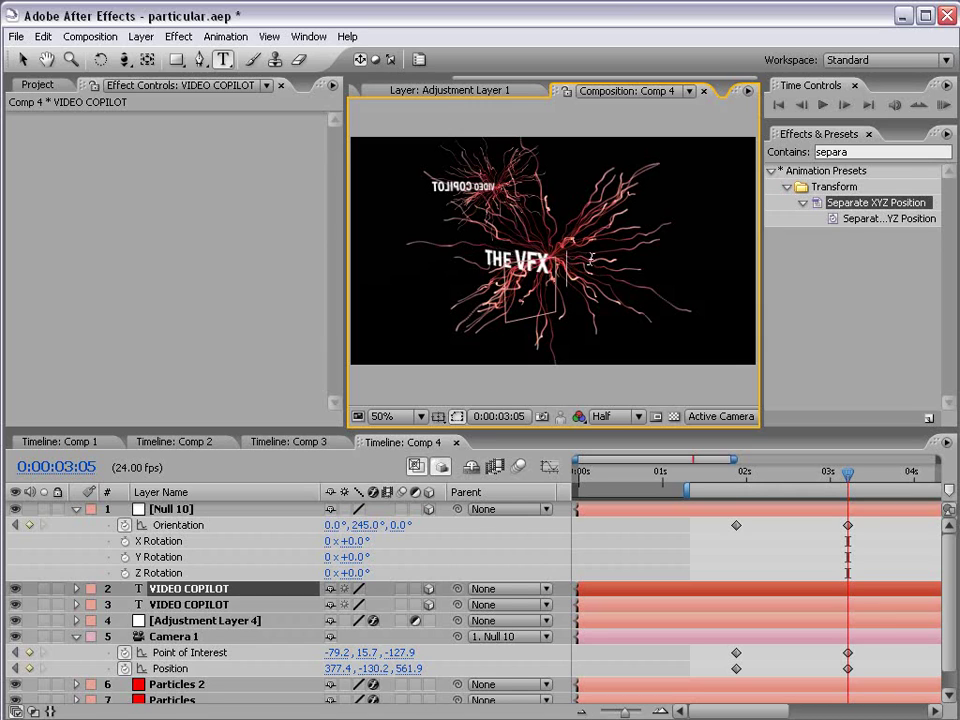
left_click(24, 60)
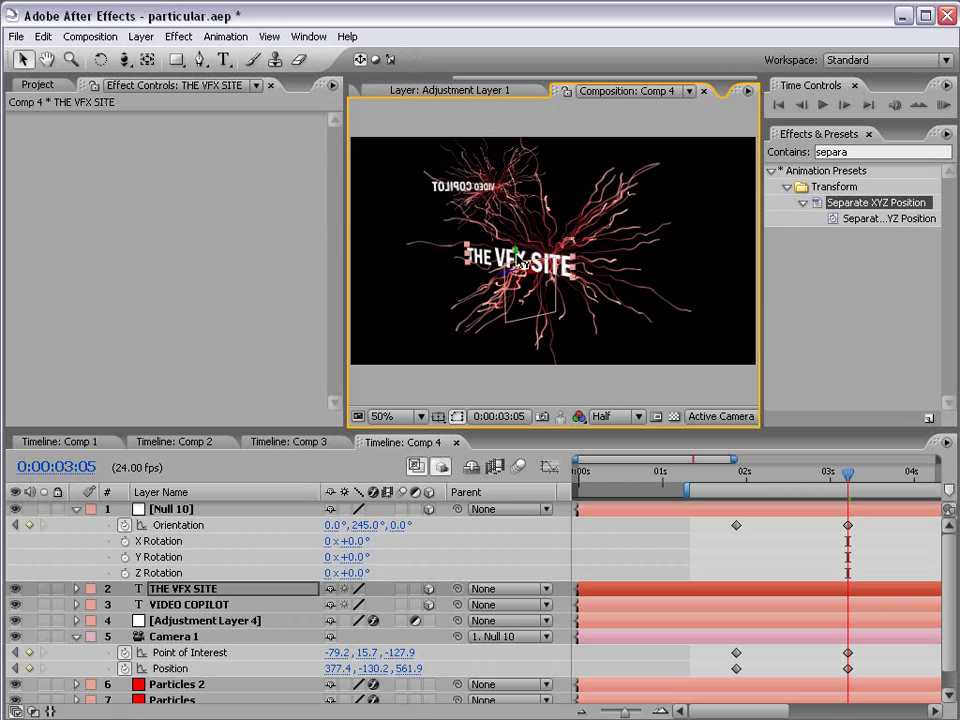
Step: Reposition THE VFX SITE beside the second burst and, at 0:00:01:21, place the VIDEO COPILOT title just below the first burst's centre
left_click_drag(535, 272, 611, 280)
left_click_drag(848, 472, 737, 490)
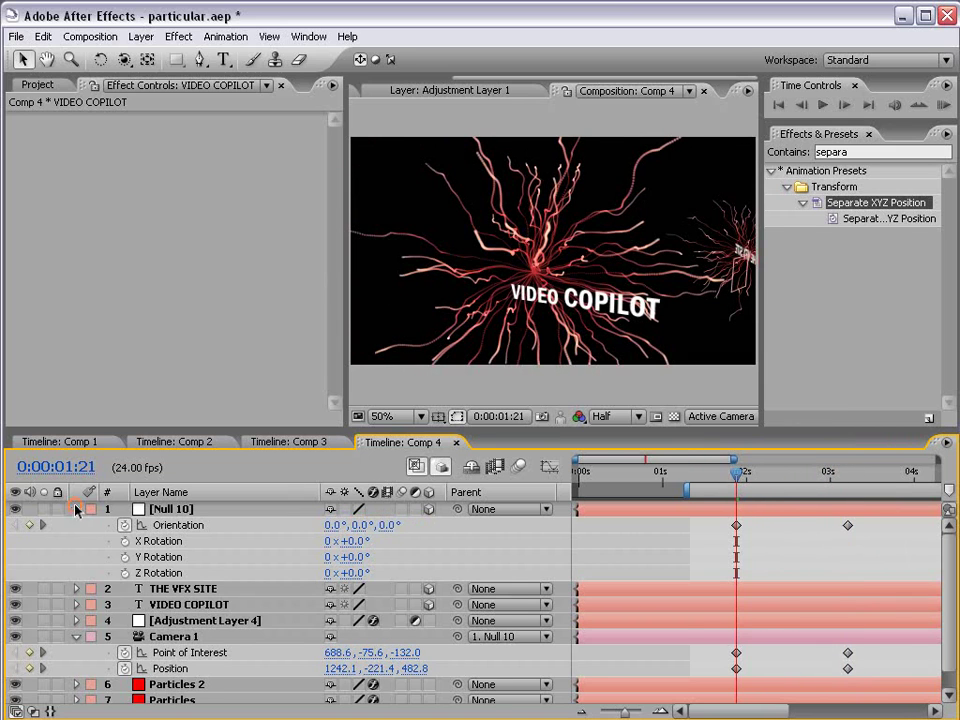
left_click(76, 509)
Step: Add the expression wiggle(.5,200) to Camera 1's Position
left_click(168, 574)
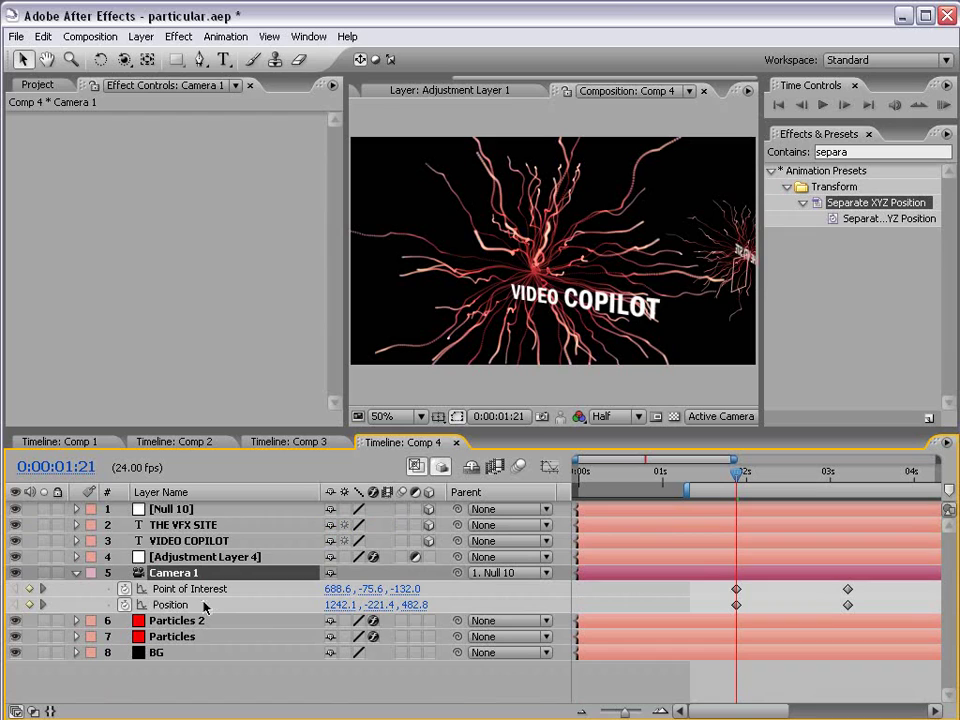
left_click(124, 605, "alt")
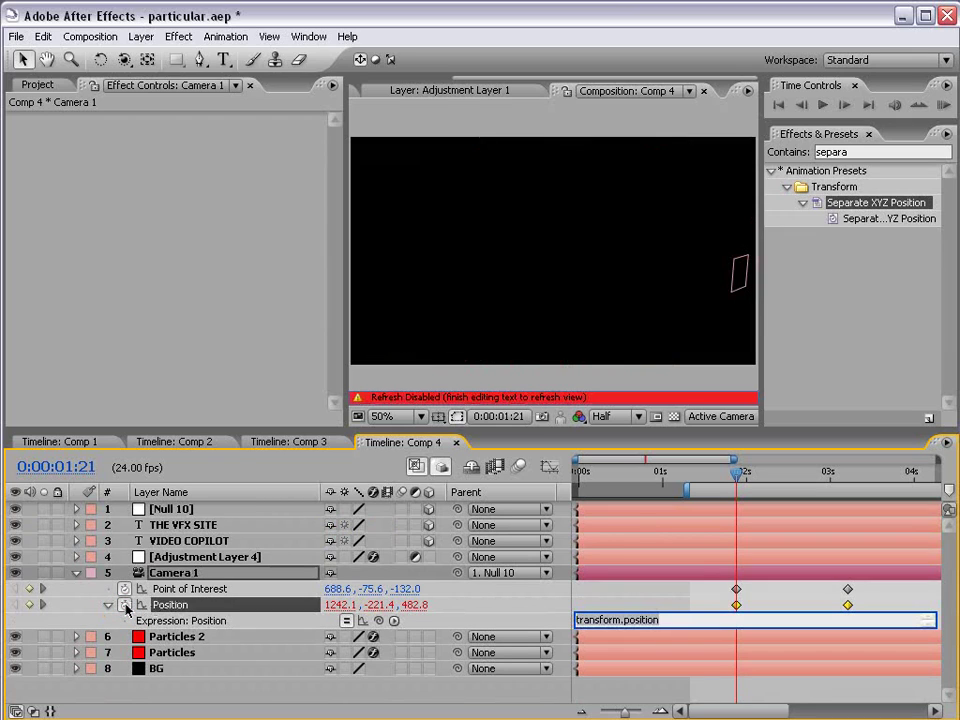
type("wiggle(.5,20")
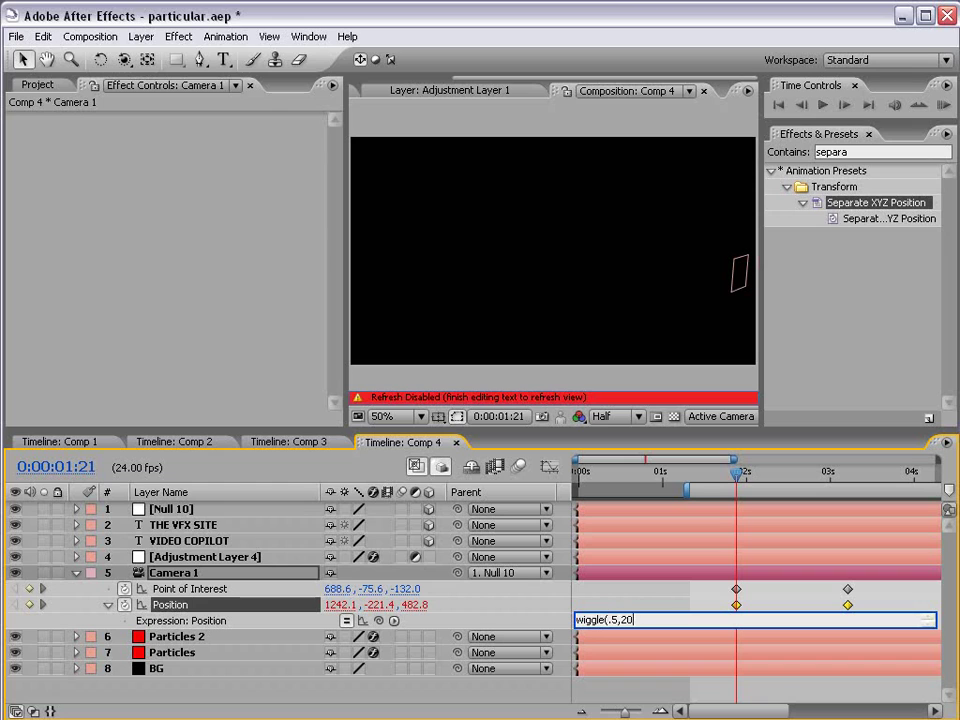
type(")")
left_click(643, 585)
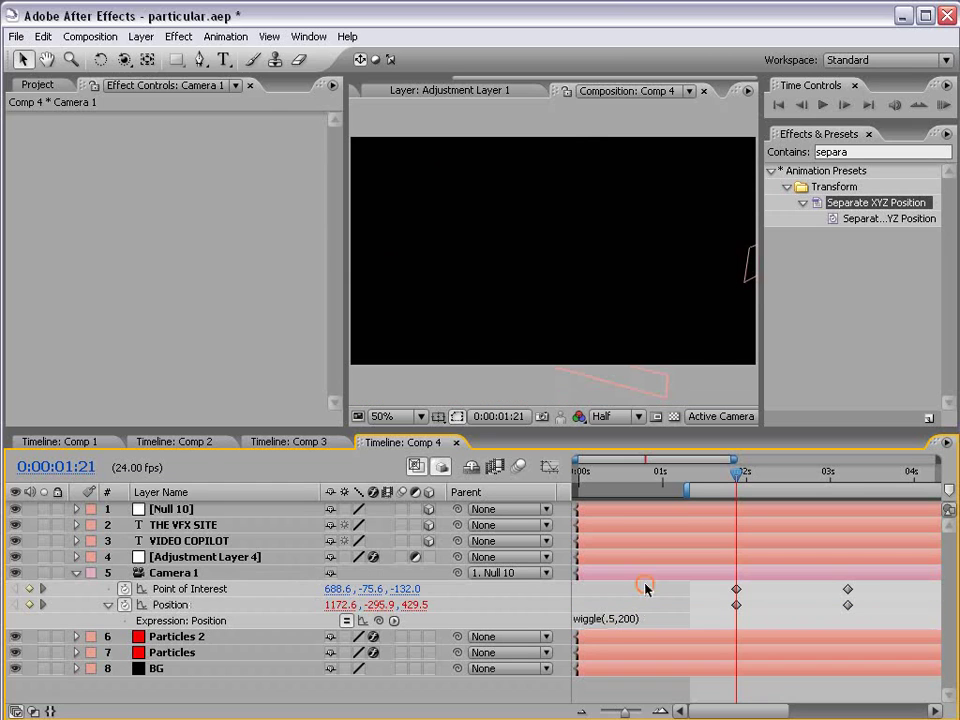
Step: Reduce the camera wiggle's amplitude so the expression reads wiggle(.5,150)
left_click(620, 621)
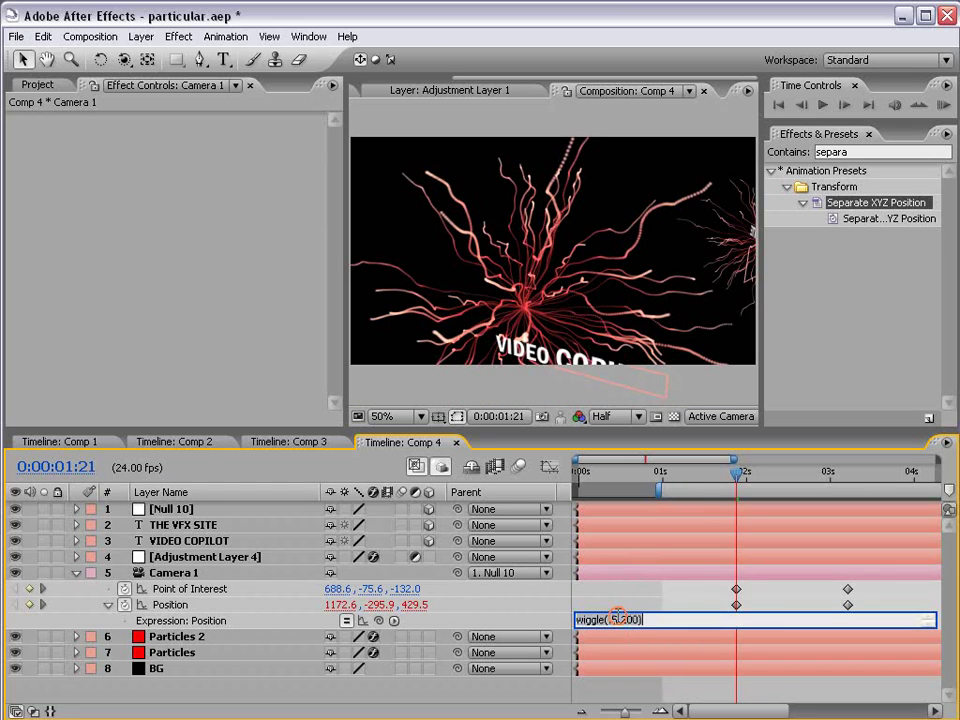
type("150")
left_click(743, 606)
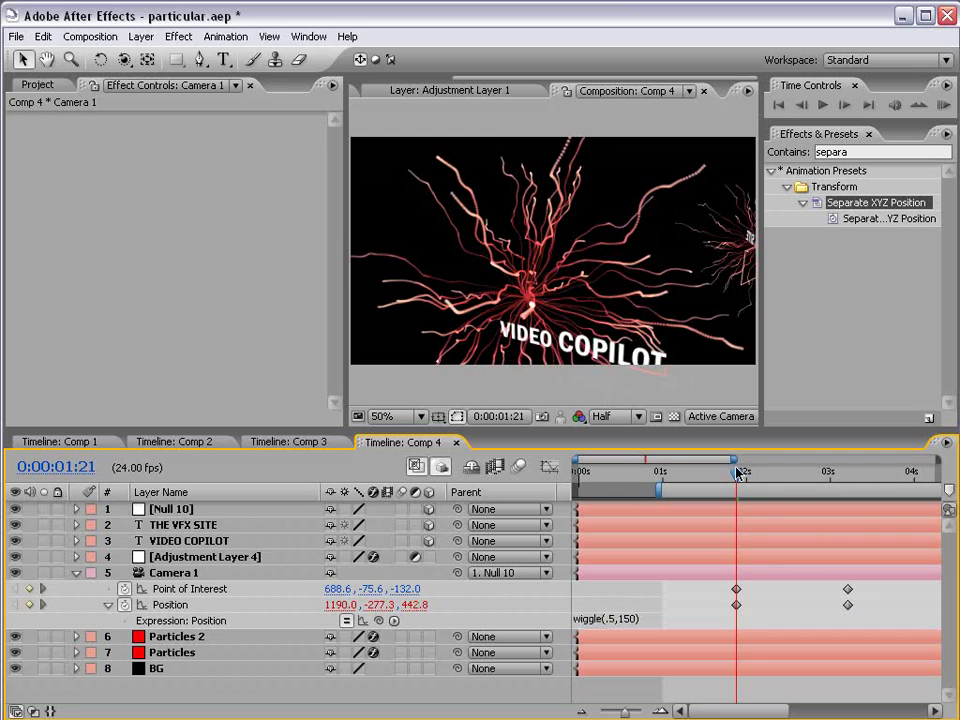
Step: Reframe the camera so the VIDEO COPILOT burst is vertically centred at 0:00:01:21 and THE VFX SITE burst is centred at 0:00:03:05
left_click_drag(737, 472, 735, 516)
key("c")
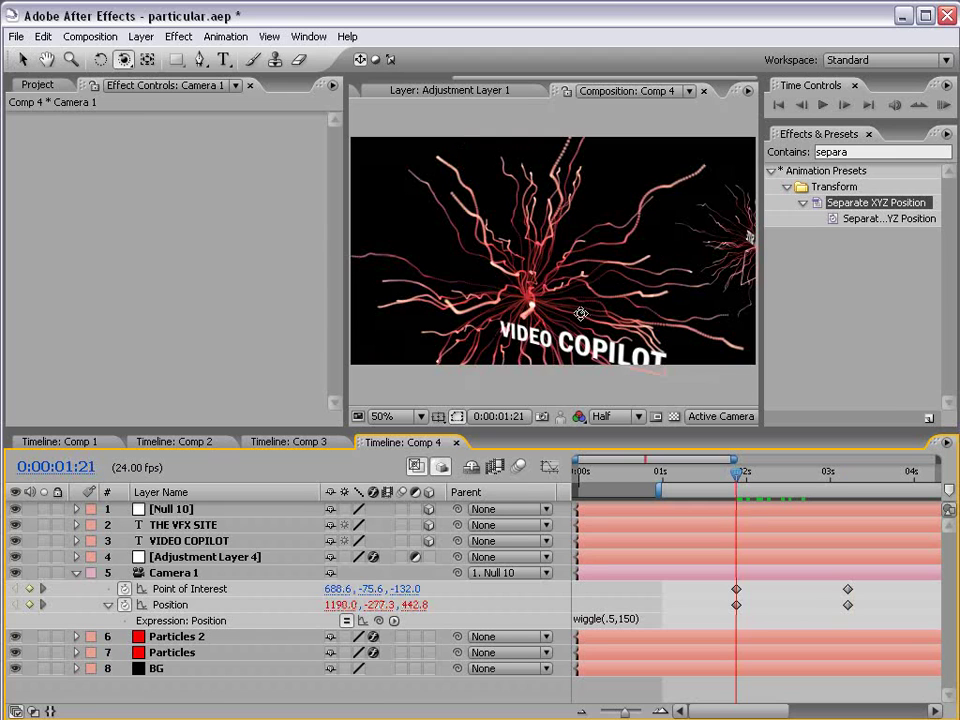
key("c")
mouse_move(553, 319)
left_mouse_down()
mouse_move(558, 292)
mouse_move(564, 321)
left_mouse_up()
left_click_drag(736, 474, 847, 480)
left_click_drag(583, 302, 563, 263)
key("F2")
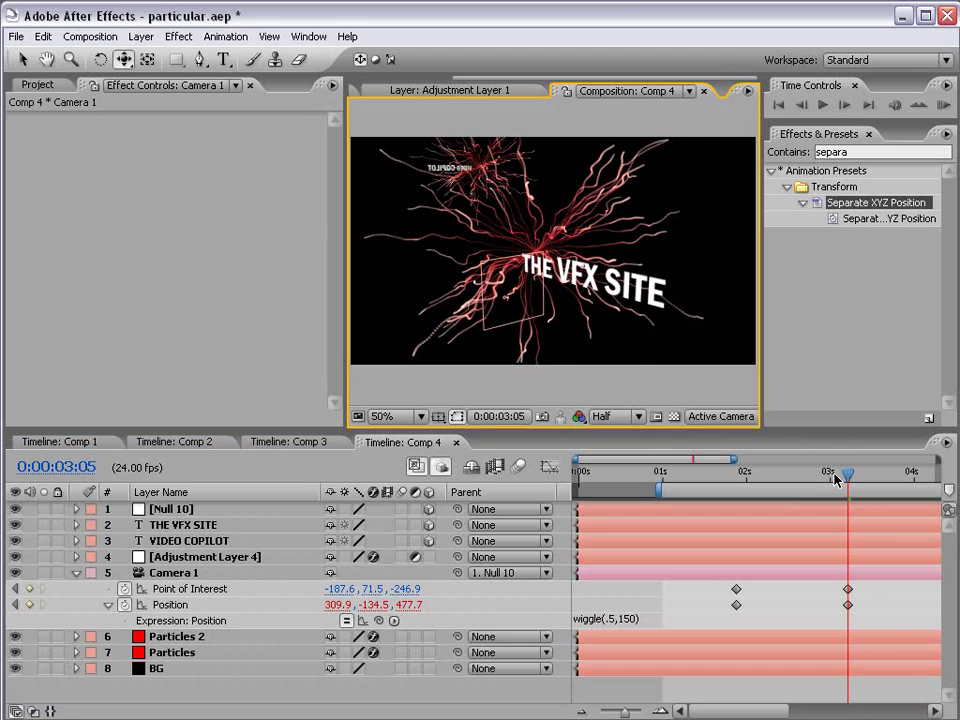
Step: Apply Easy Ease to all of Camera 1's Point of Interest and Position keyframes
left_click_drag(835, 480, 730, 477)
left_click(172, 510)
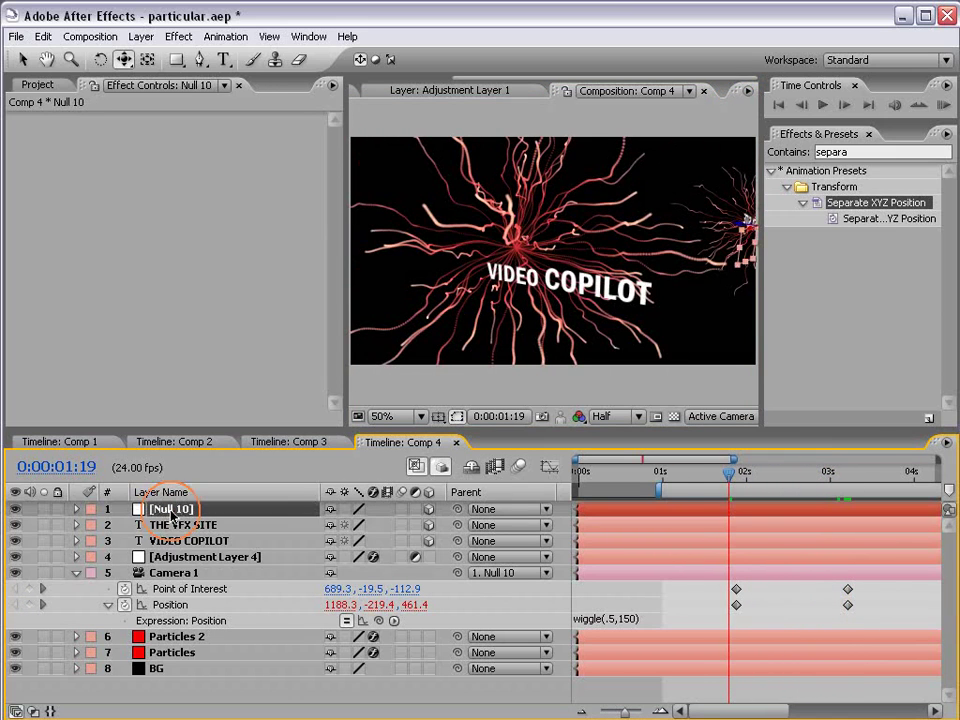
key("p")
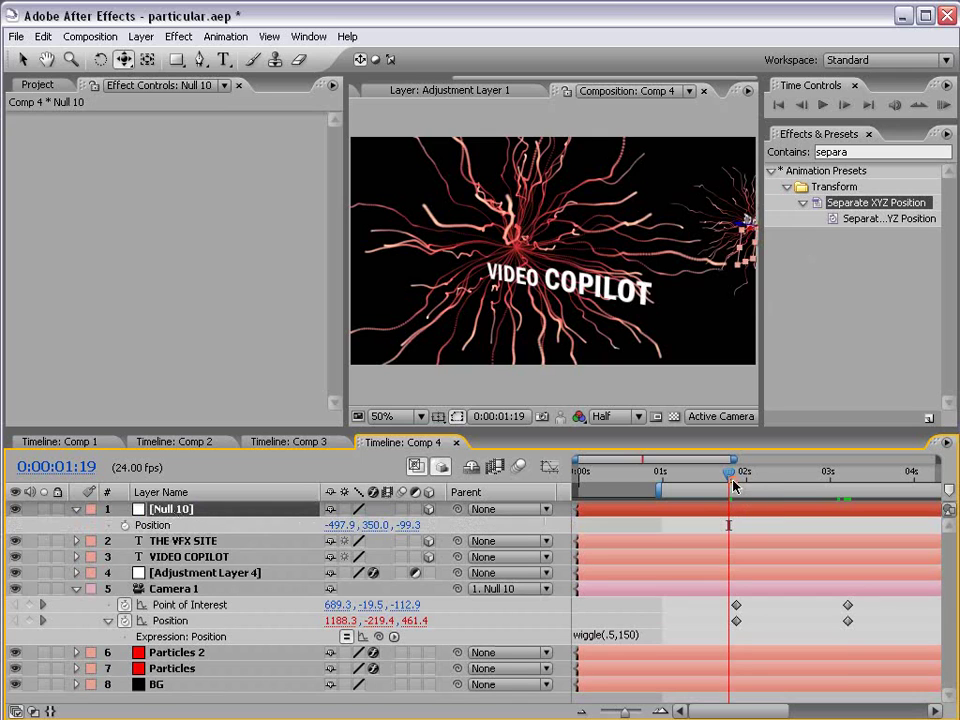
left_click_drag(735, 485, 750, 531)
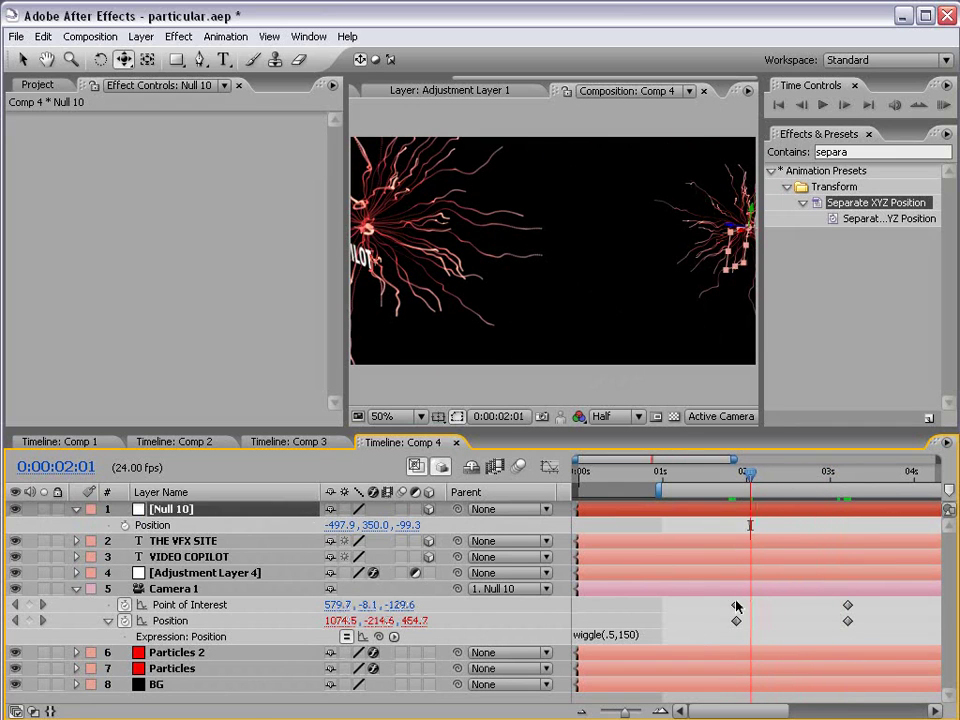
left_click_drag(722, 598, 849, 621)
key("F9")
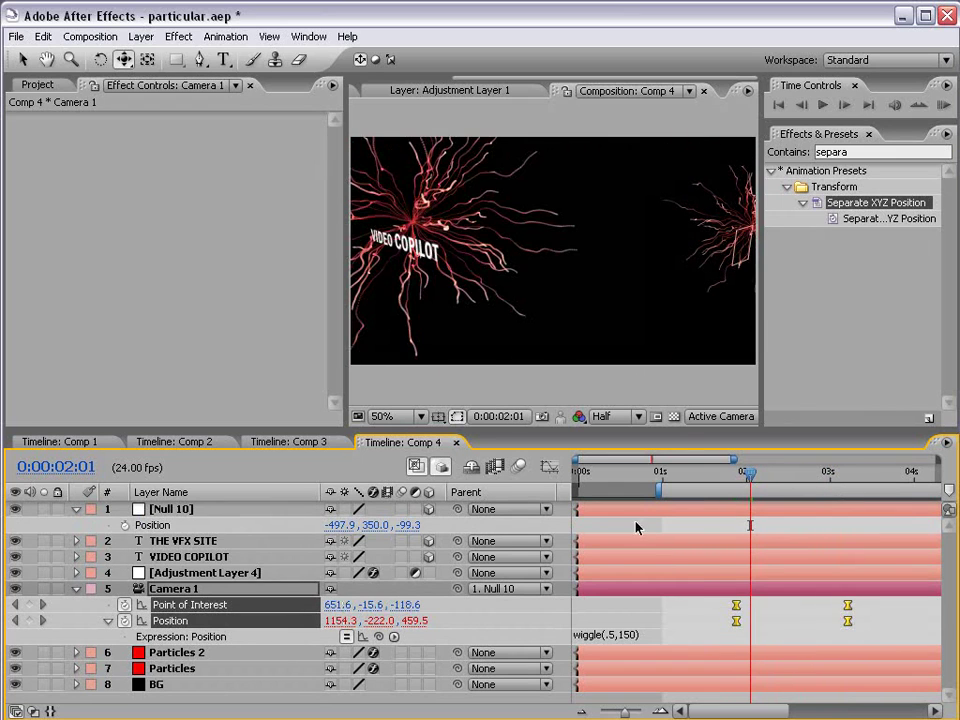
Step: Apply Easy Ease to both of Null 10's Orientation keyframes and collapse the properties of the null and the camera
left_click(208, 510)
key("r")
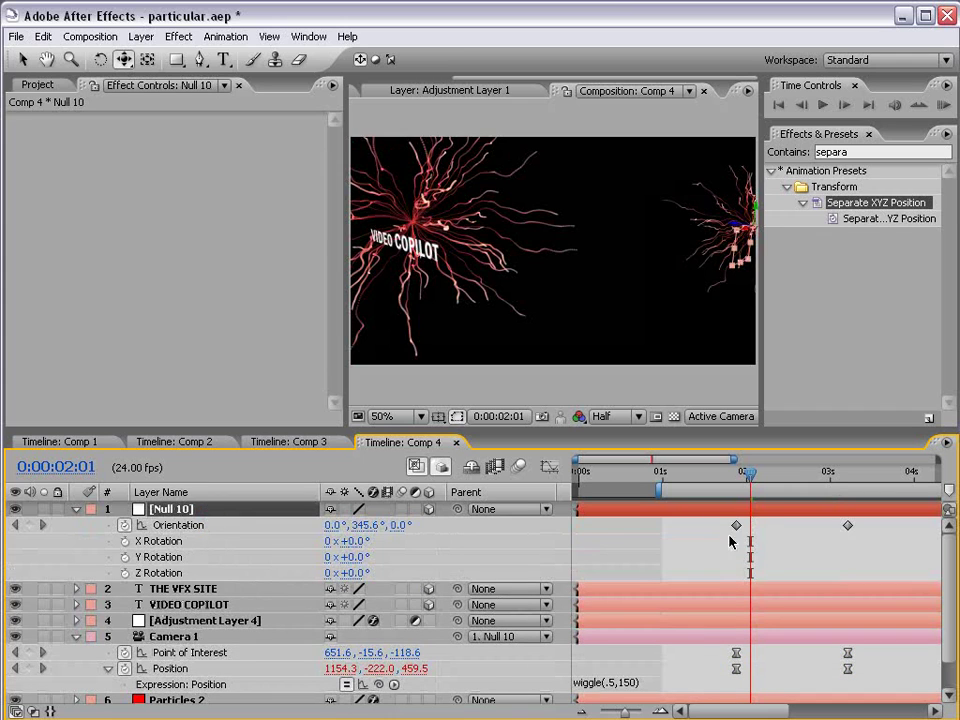
left_click_drag(730, 541, 860, 528)
key("F9")
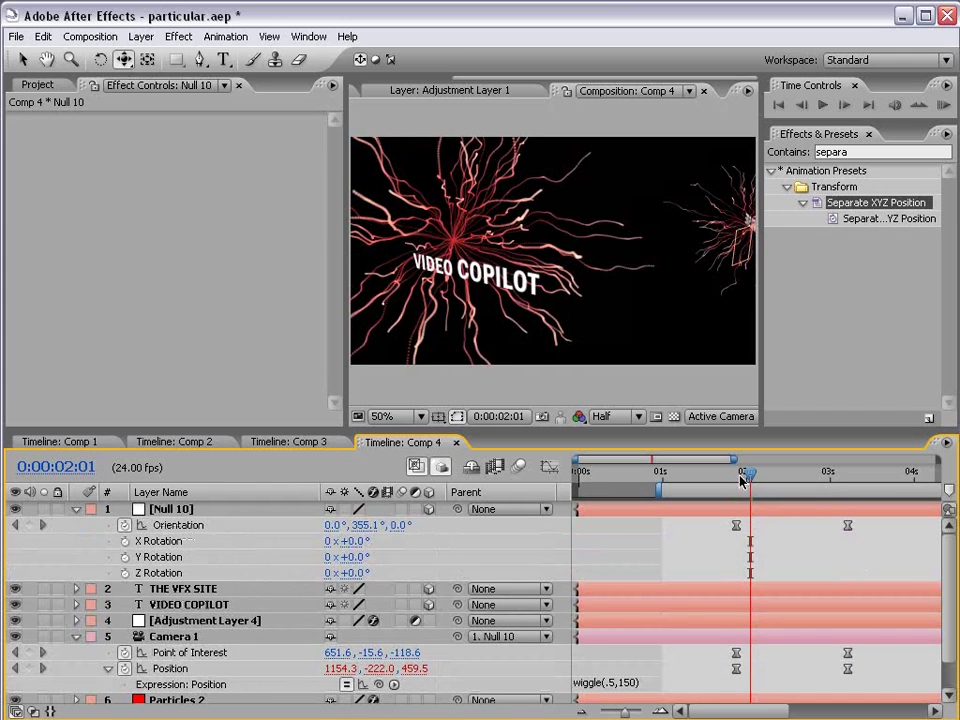
left_click_drag(741, 482, 851, 483)
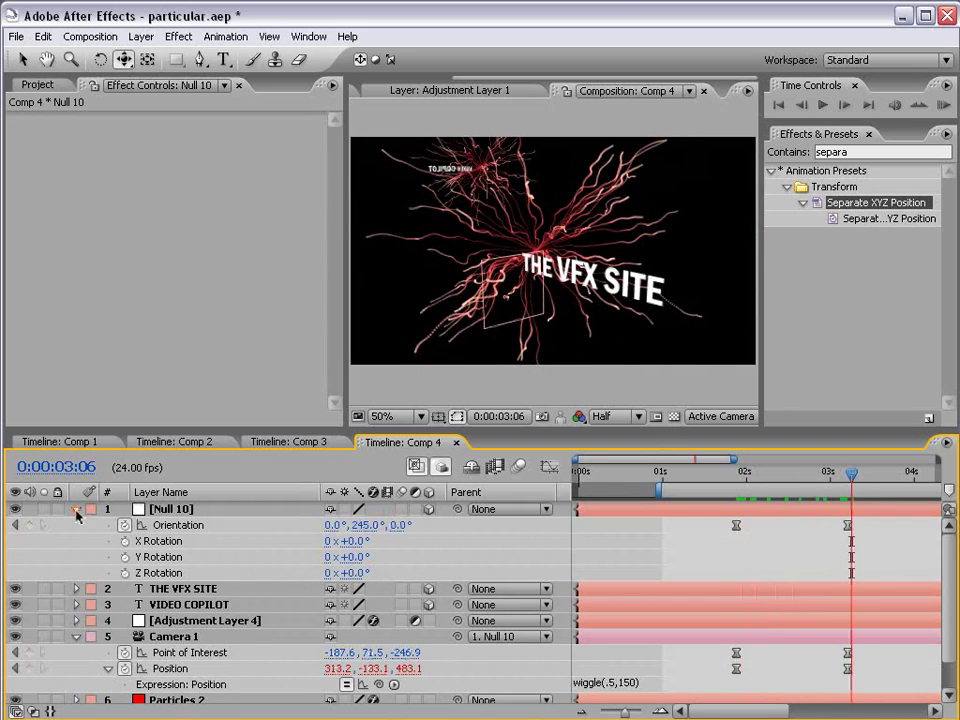
left_click(76, 509)
left_click(76, 572)
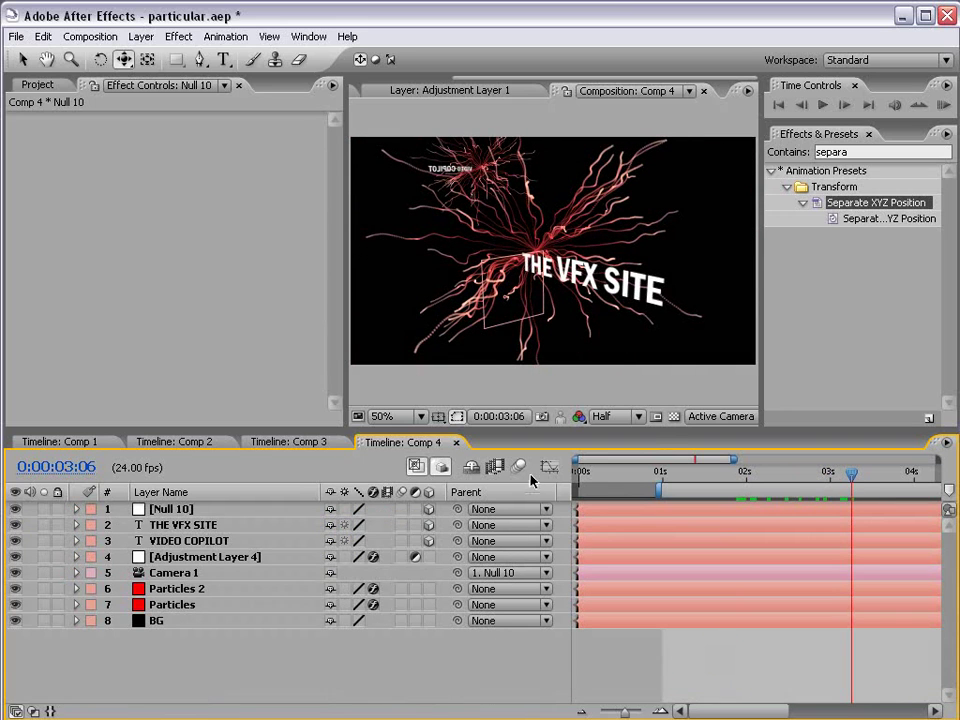
Step: Turn on Depth of Field in Camera 1's options
left_click(174, 590)
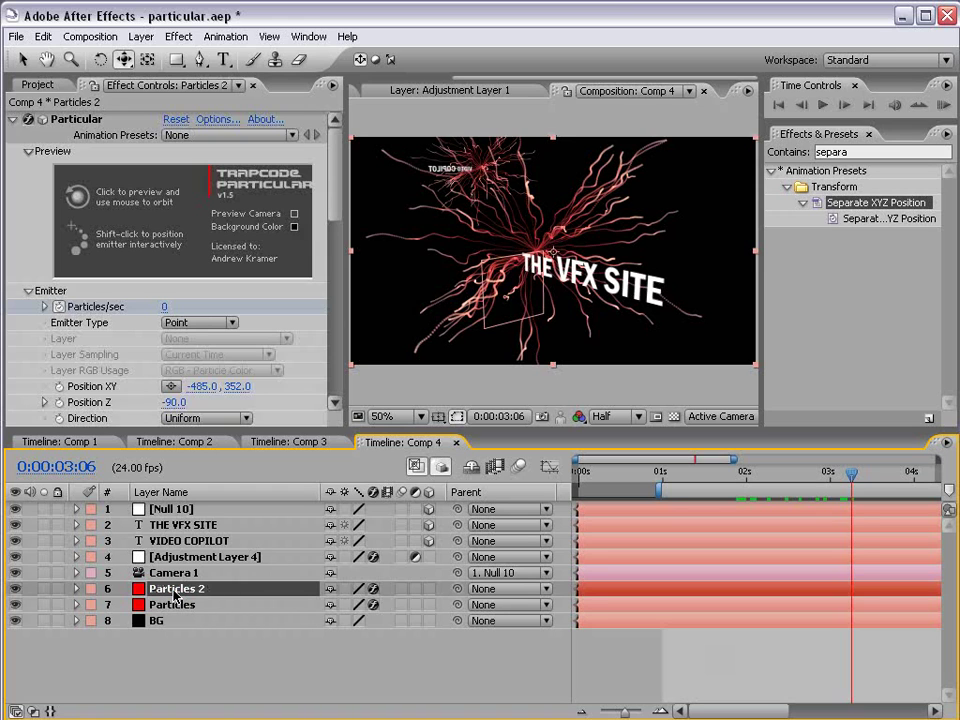
left_click(176, 577)
key("a")
key("a")
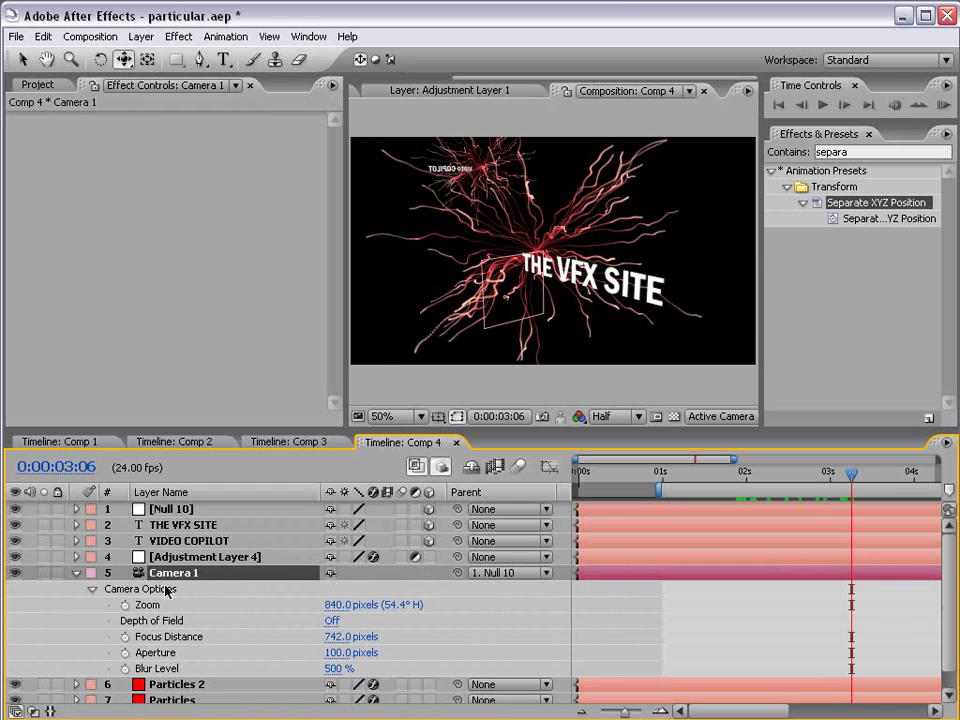
left_click(331, 621)
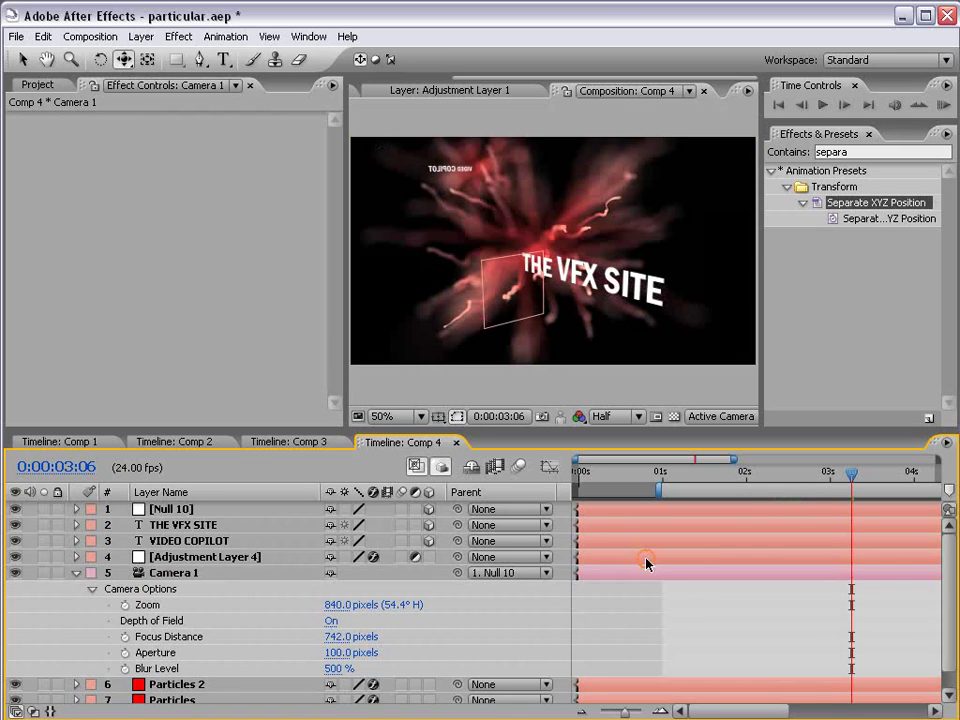
Step: At 0:00:01:05, set Camera 1's Focus Distance to 520 pixels
left_click(677, 474)
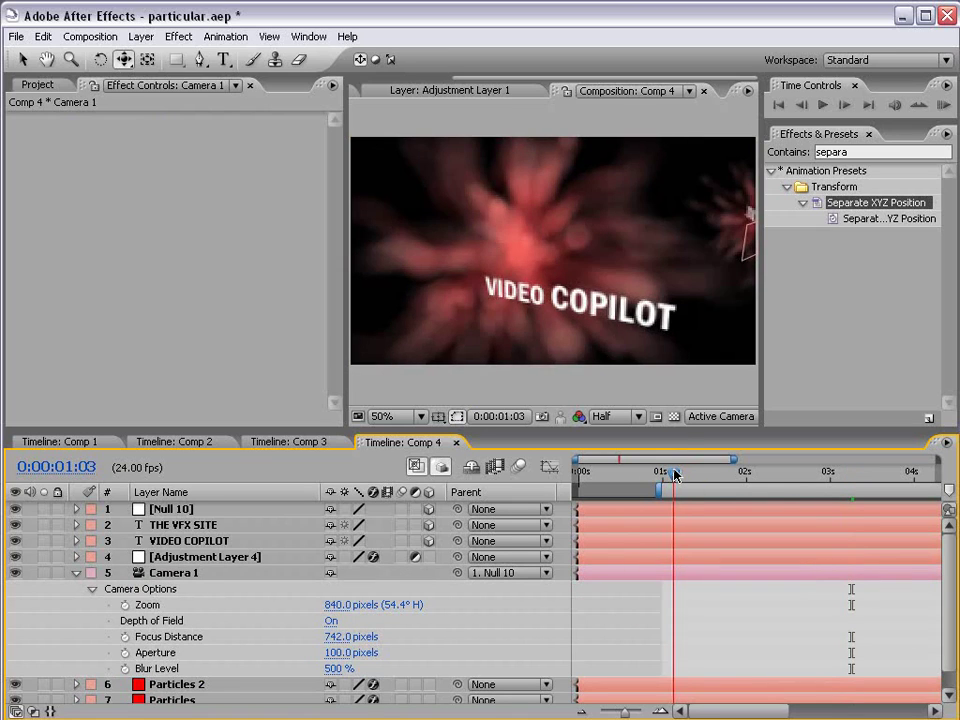
left_click(680, 474)
left_click(163, 577)
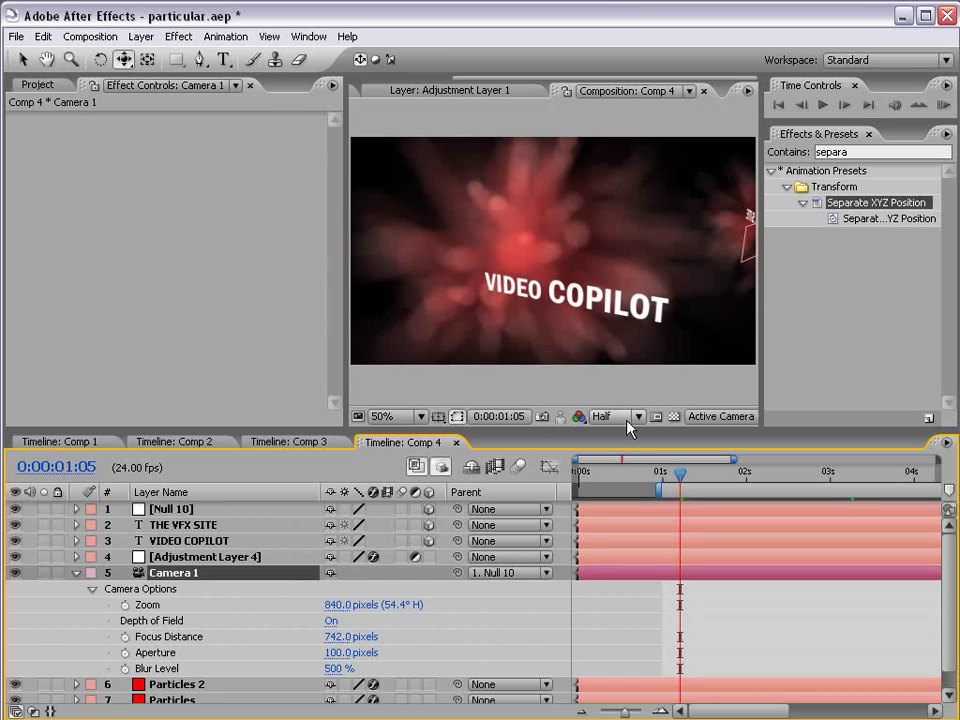
left_click_drag(347, 636, 277, 637)
left_click_drag(450, 631, 282, 643)
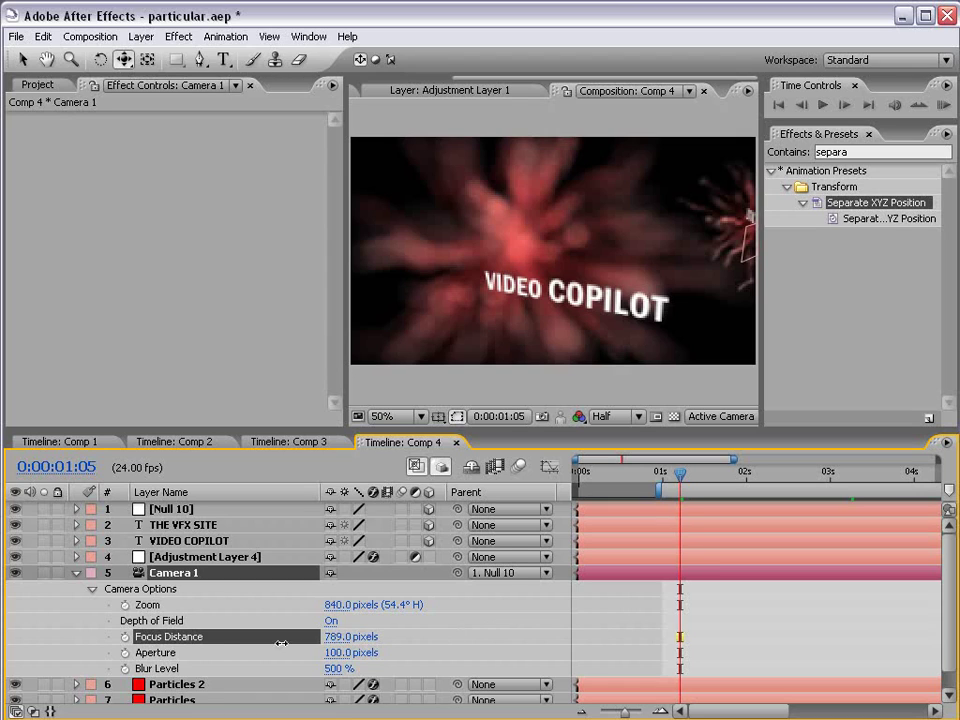
left_click_drag(178, 638, 155, 638)
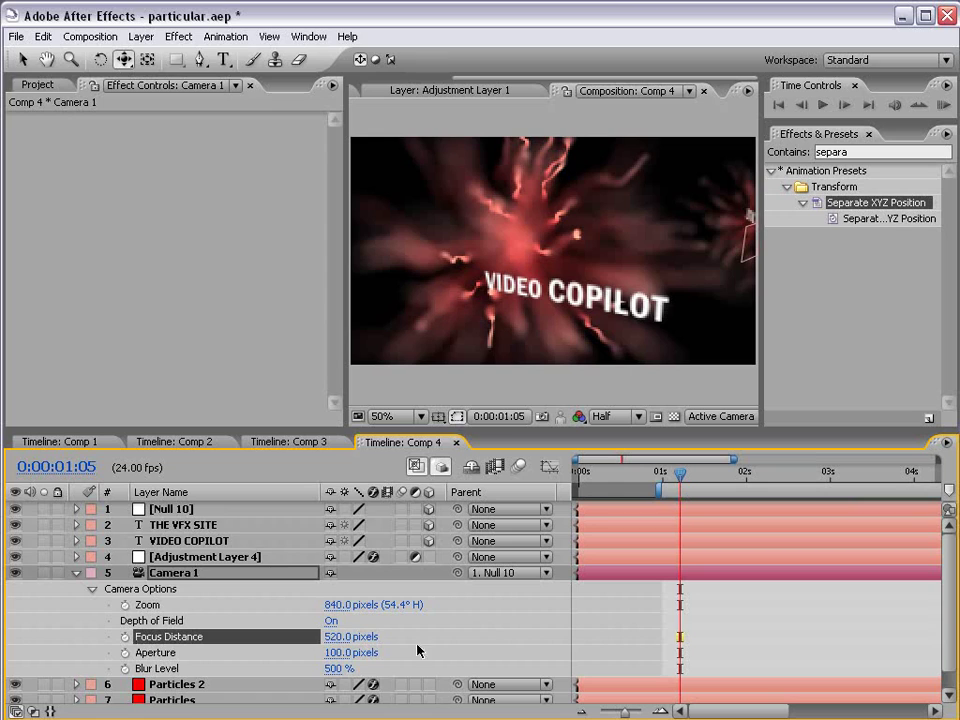
Step: Set Camera 1's Blur Level to 400% and check the blurred burst in an enlarged composition view
left_click(336, 668)
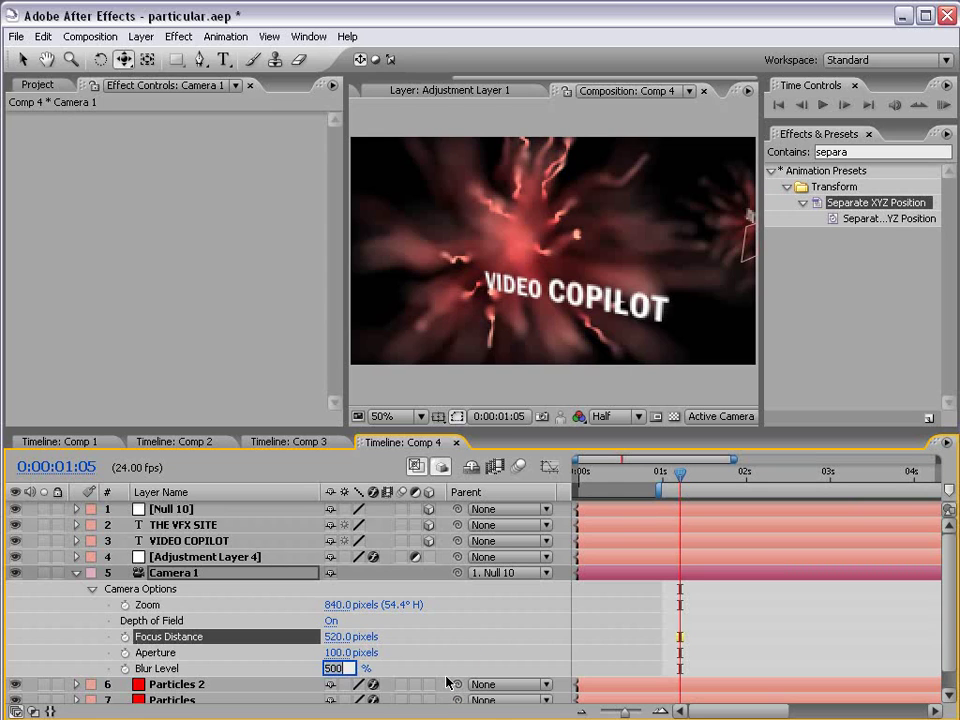
type("400")
key("Return")
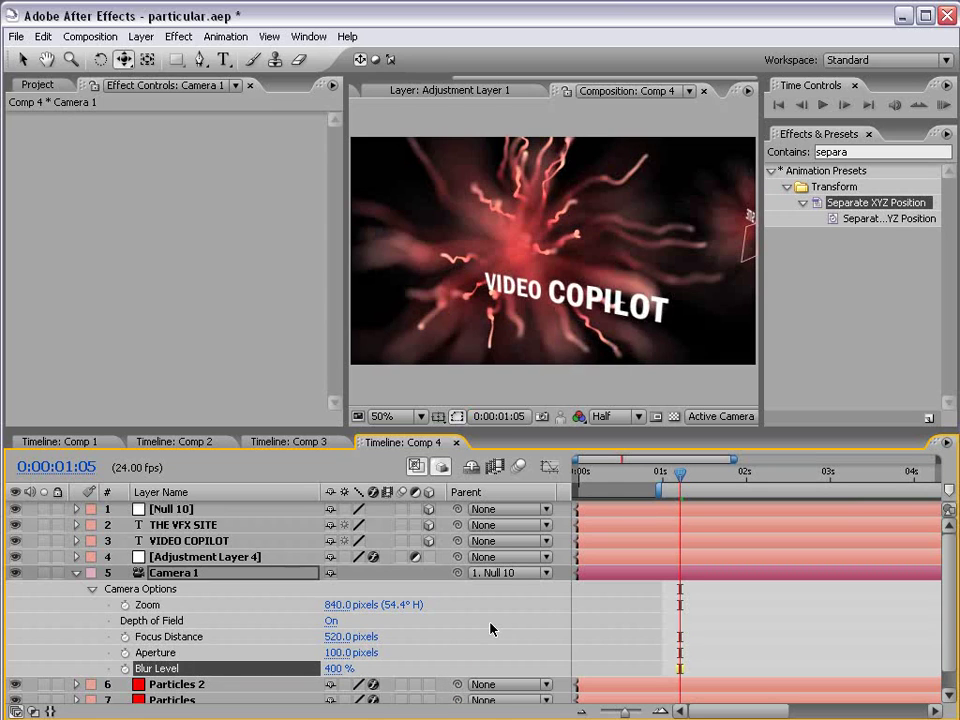
left_click(568, 317)
key("grave")
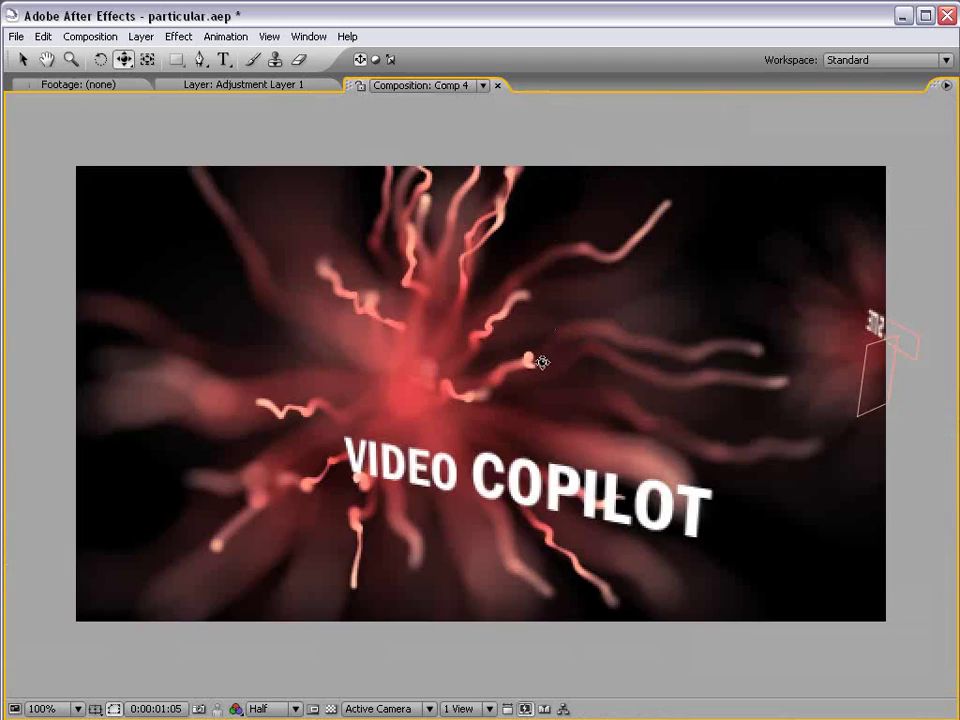
key("grave")
Step: Rotate the VIDEO COPILOT title to face the camera more directly and move it beside the first burst's centre
key("v")
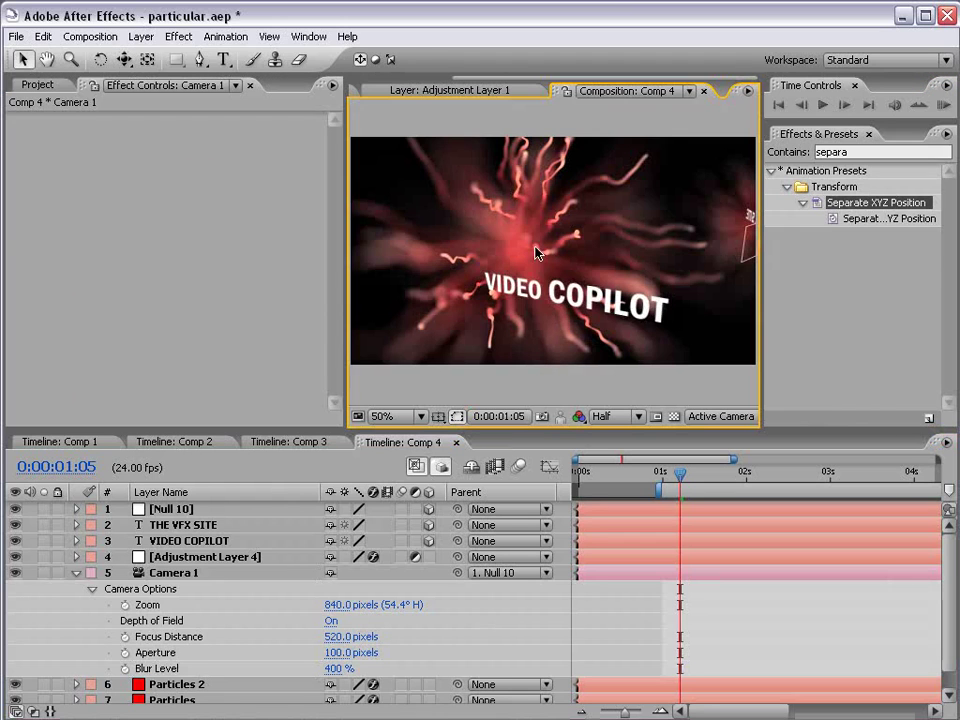
left_click(558, 303)
key("w")
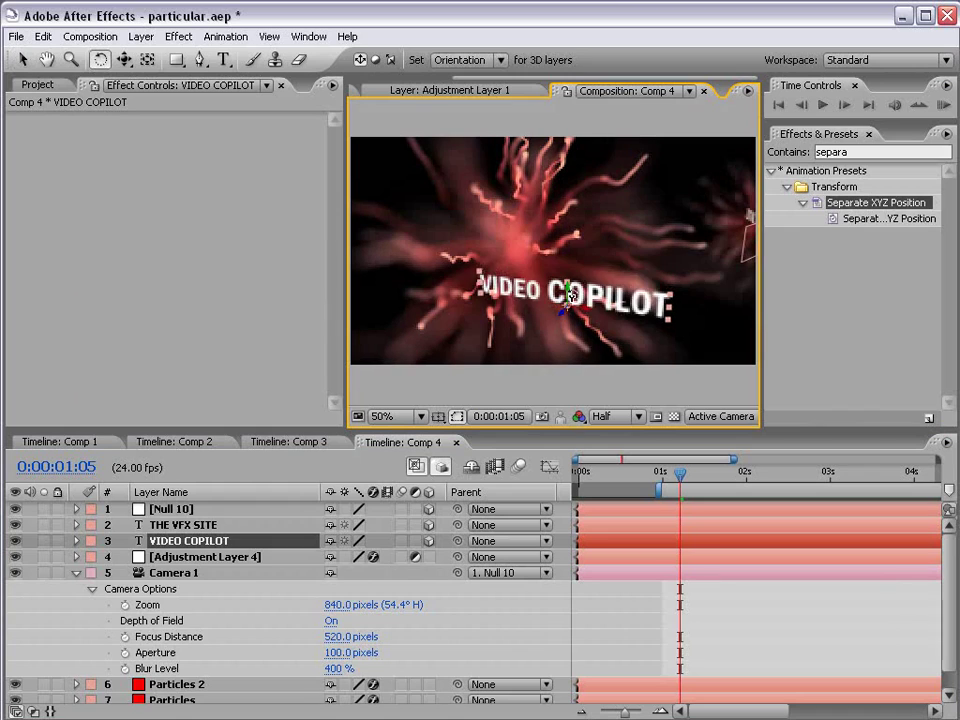
key("v")
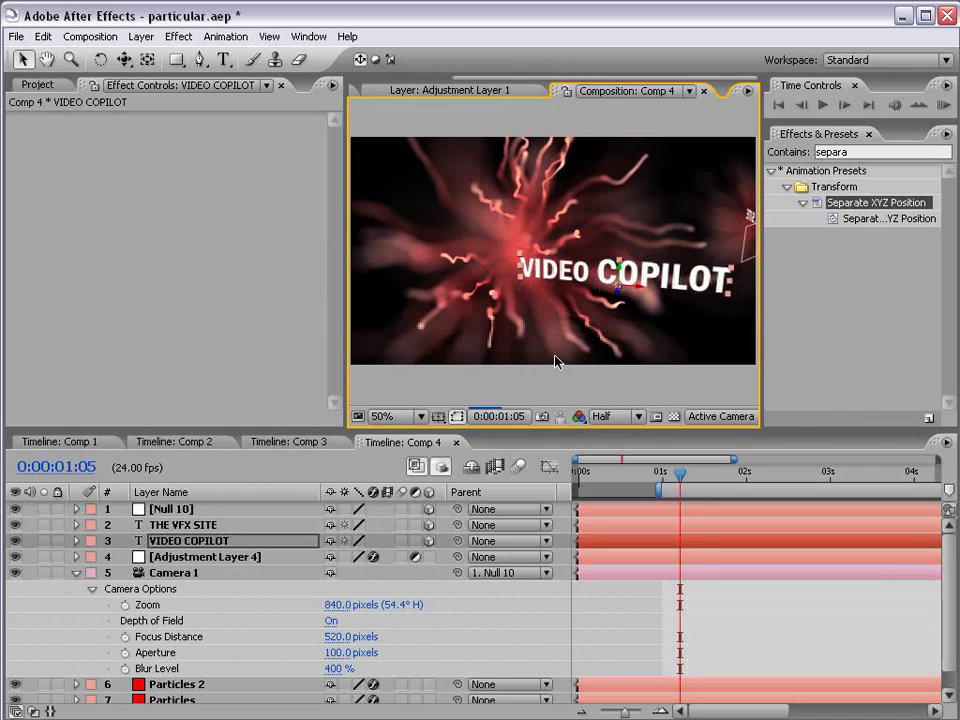
Step: Keyframe Camera 1's Focus Distance, Aperture and Blur Level, and move these keyframes to 0:00:01:21
left_click(125, 636)
left_click(125, 652)
left_click(125, 668)
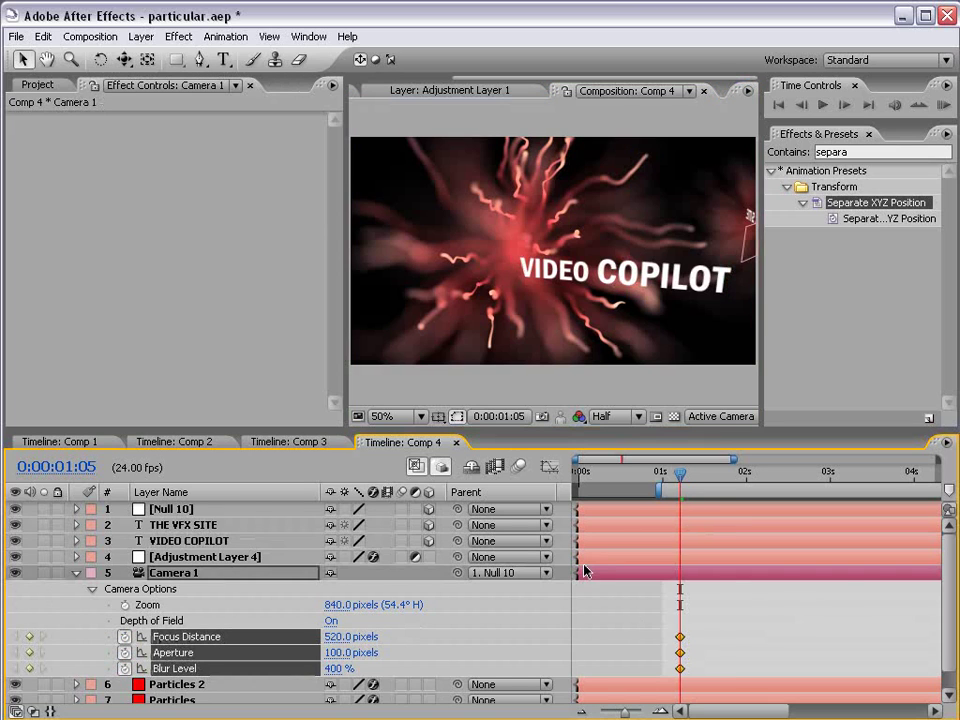
key("u")
left_click_drag(680, 636, 738, 641)
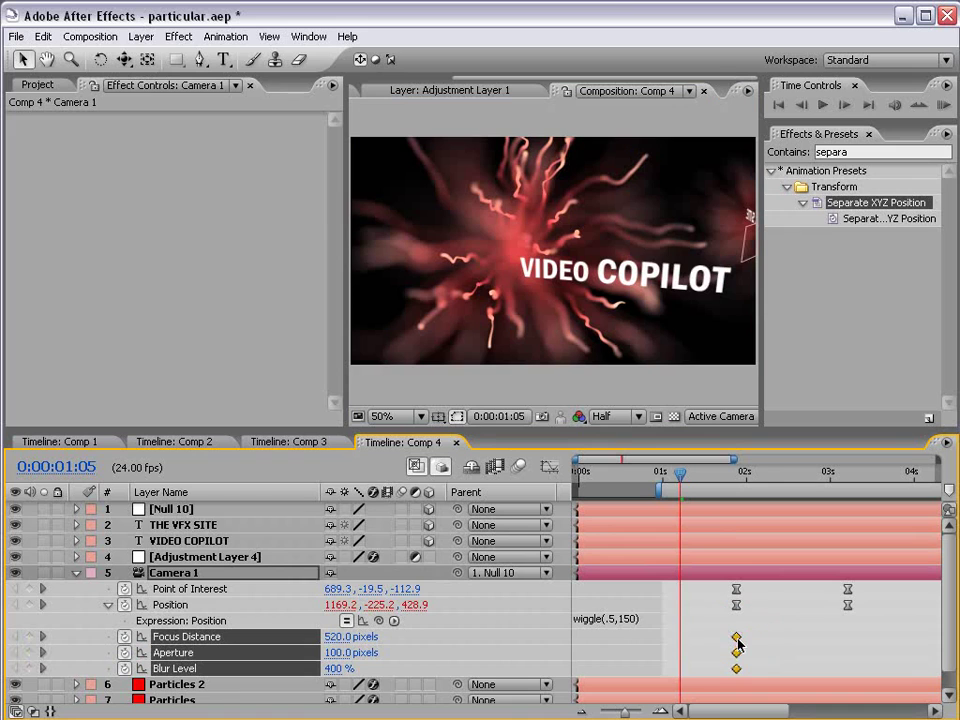
left_click(738, 476)
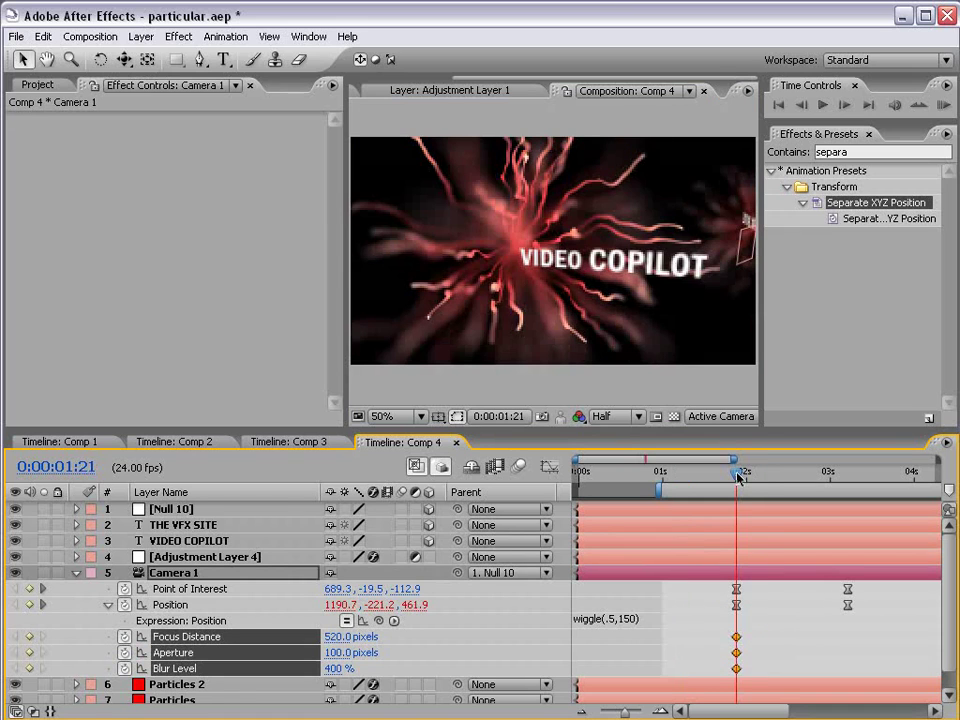
Step: At 0:00:03:05, keyframe Camera 1's Blur Level at 500%, after trying 600%
left_click_drag(738, 476, 848, 480)
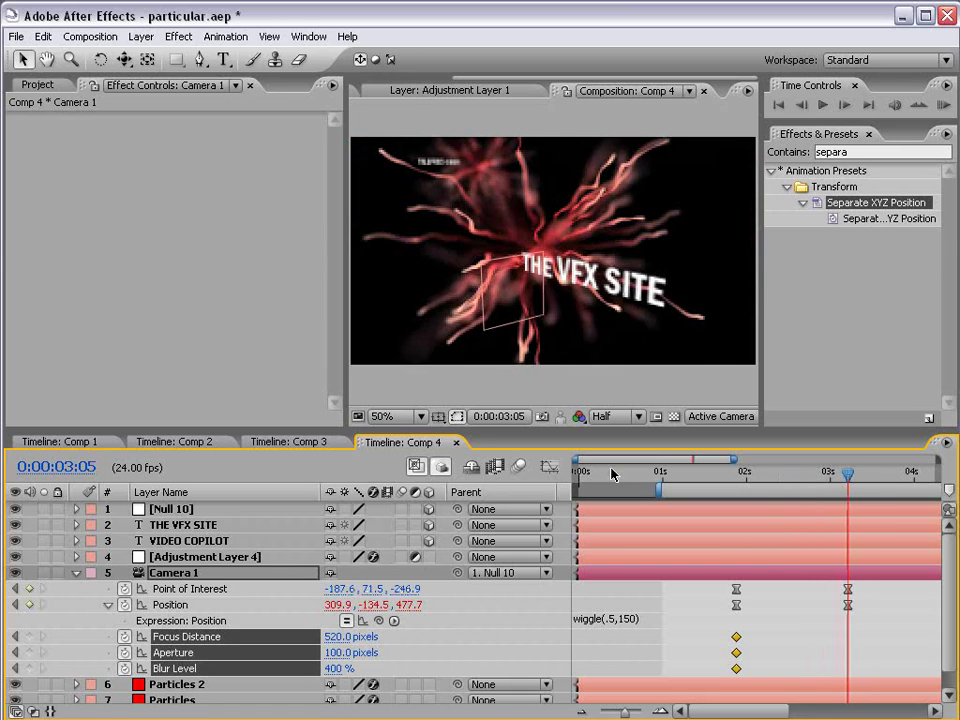
left_click(338, 668)
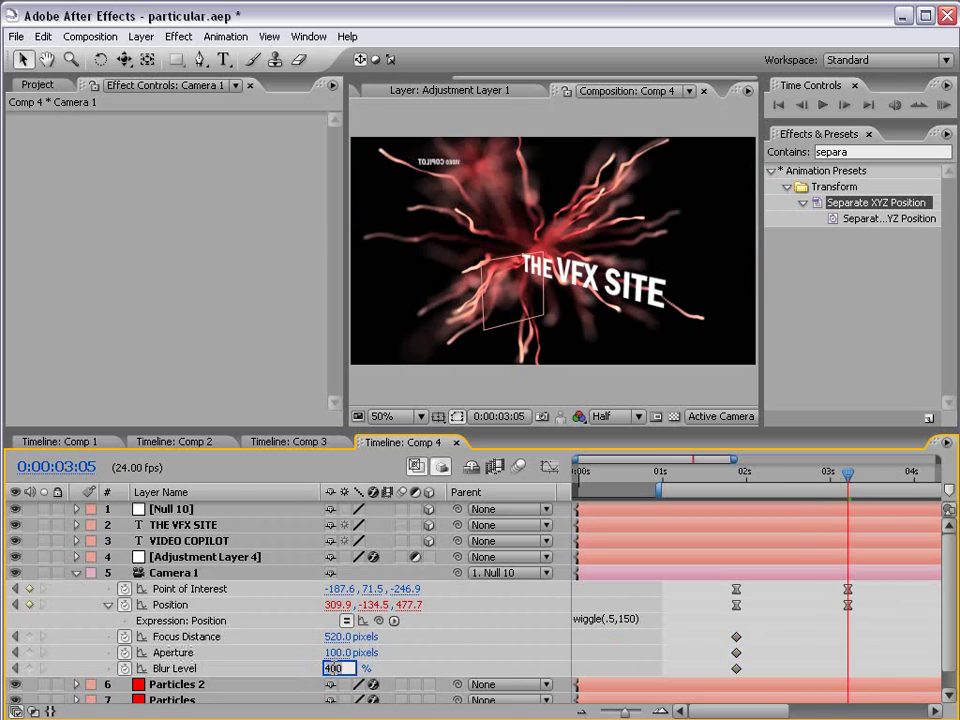
type("600")
key("Return")
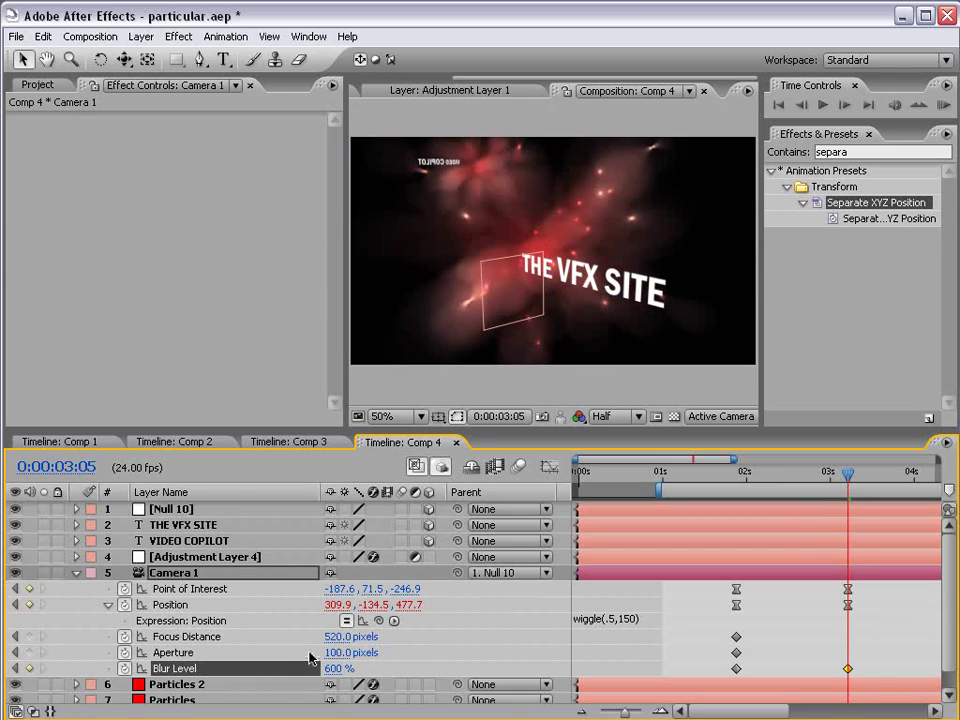
left_click(338, 668)
type("500")
key("Return")
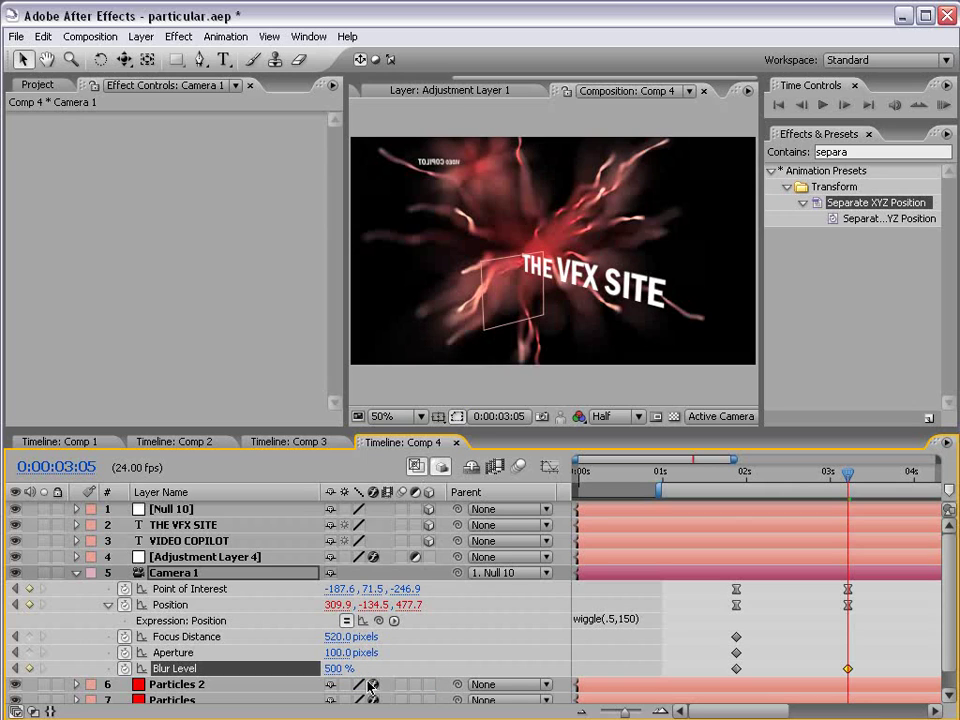
left_click(772, 621)
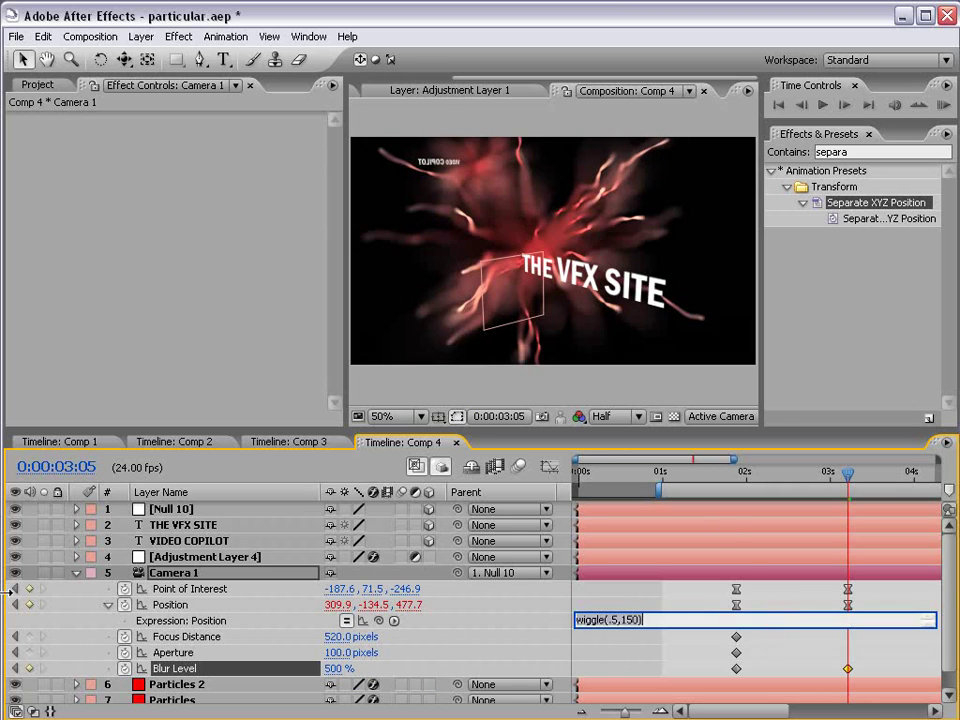
left_click(577, 656)
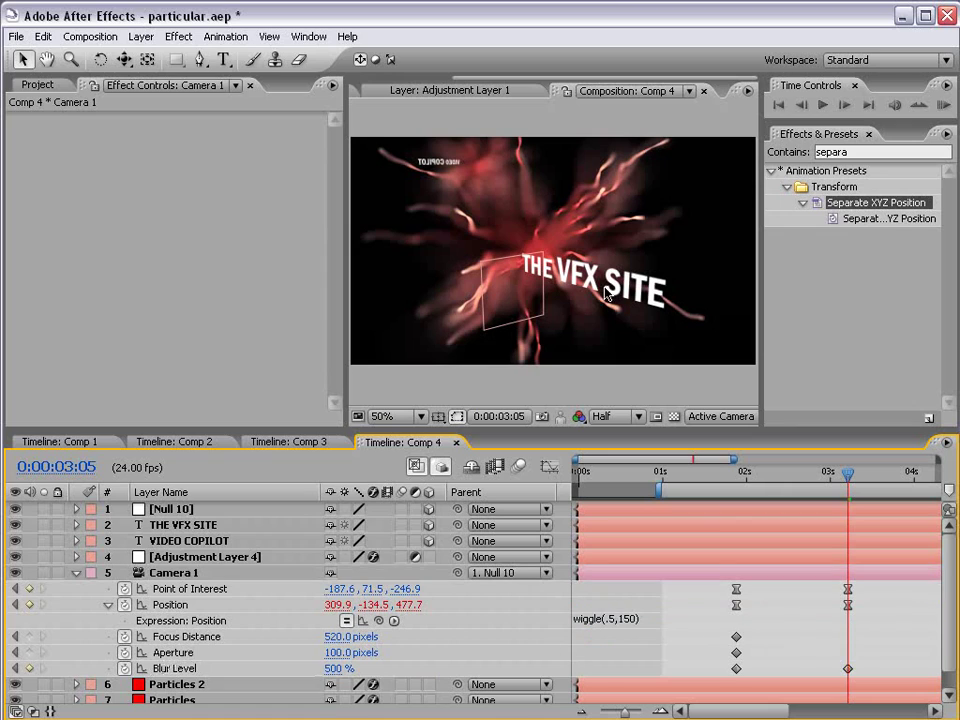
Step: Collapse Camera 1's properties and hide the Null 10 layer in the composition
left_click(77, 574)
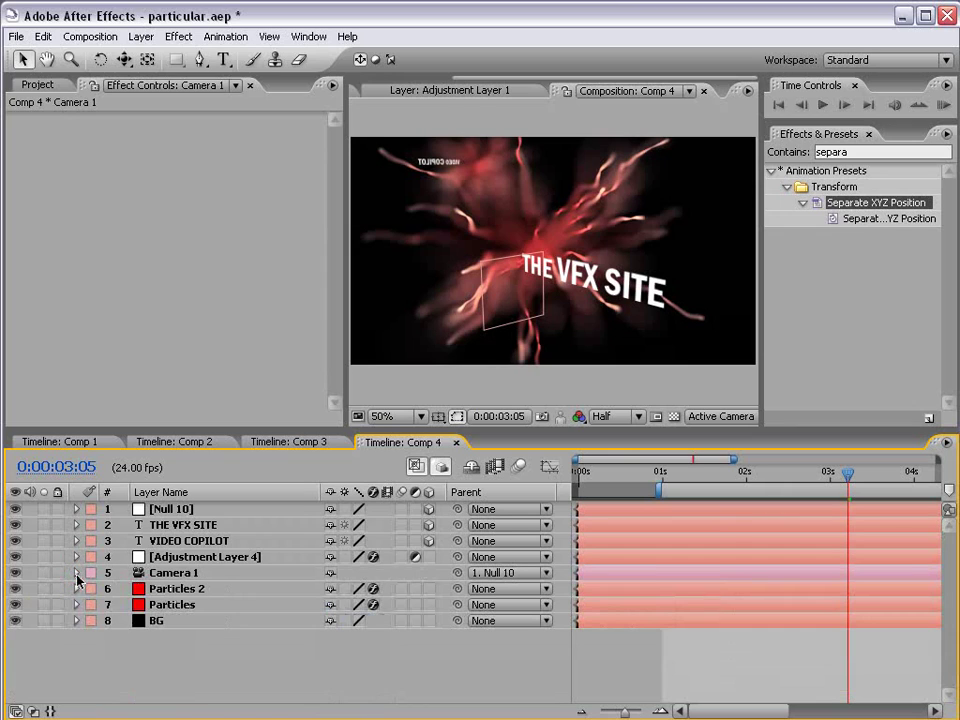
left_click(15, 508)
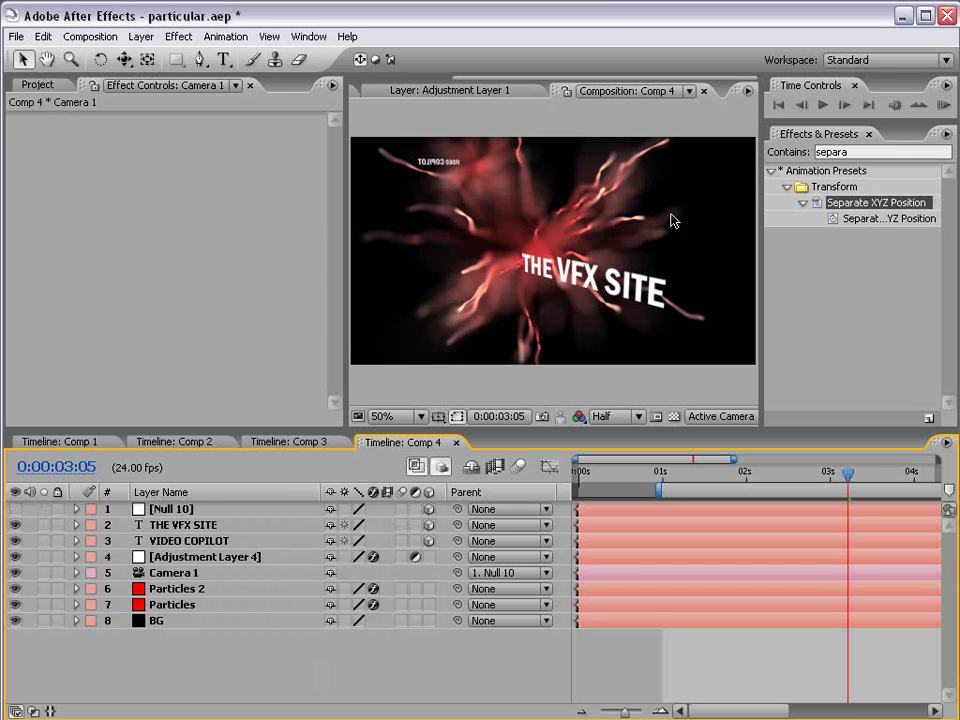
key("period")
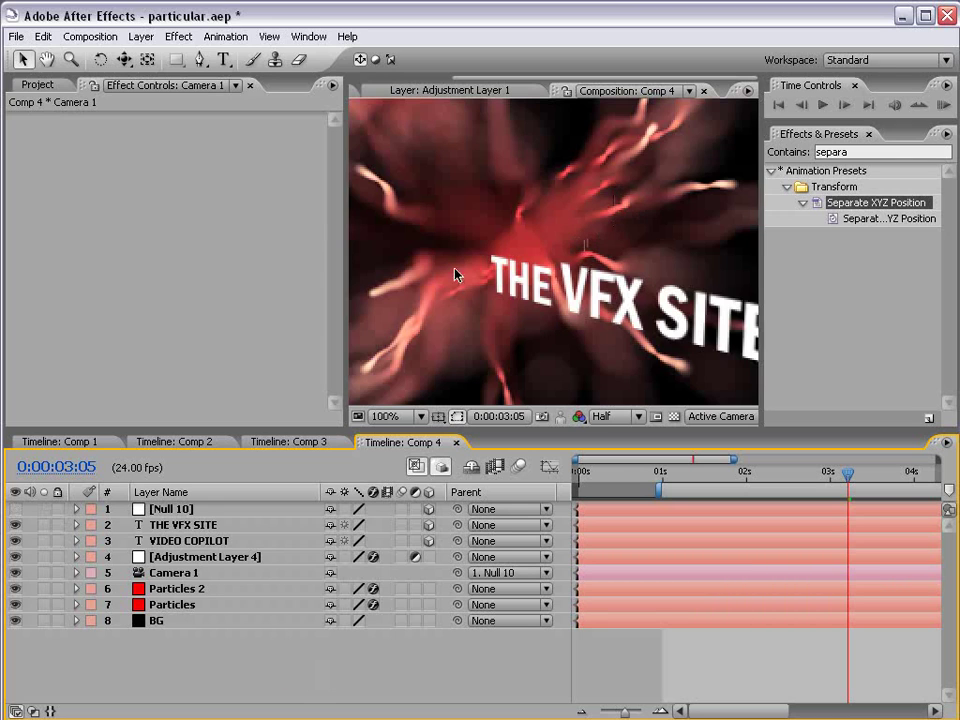
Step: Raise the Turbulence Field's Affect Position to 129 in the Particles 2 layer's Particular physics settings
key("comma")
left_click(160, 604)
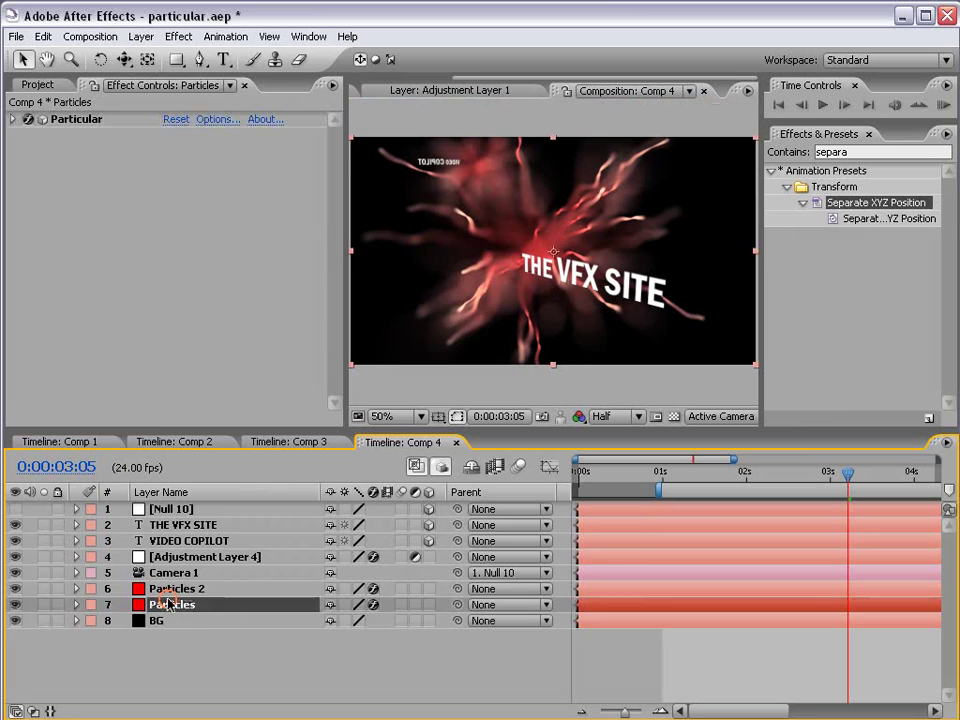
left_click(175, 588)
scroll(180, 366, "down", 10)
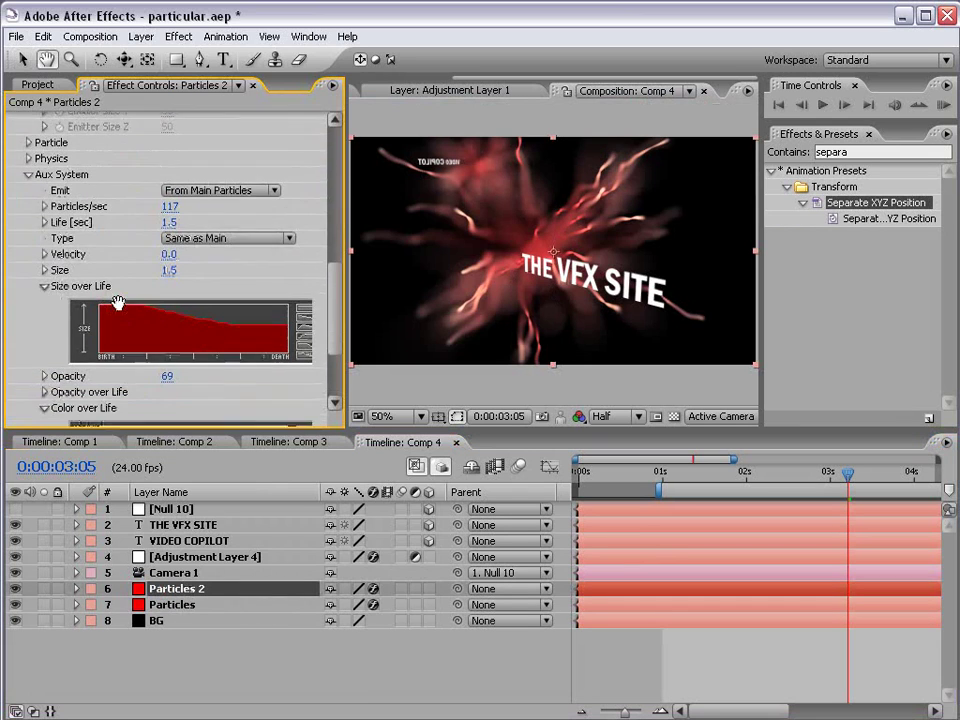
scroll(110, 330, "down", 3)
scroll(95, 260, "up", 4)
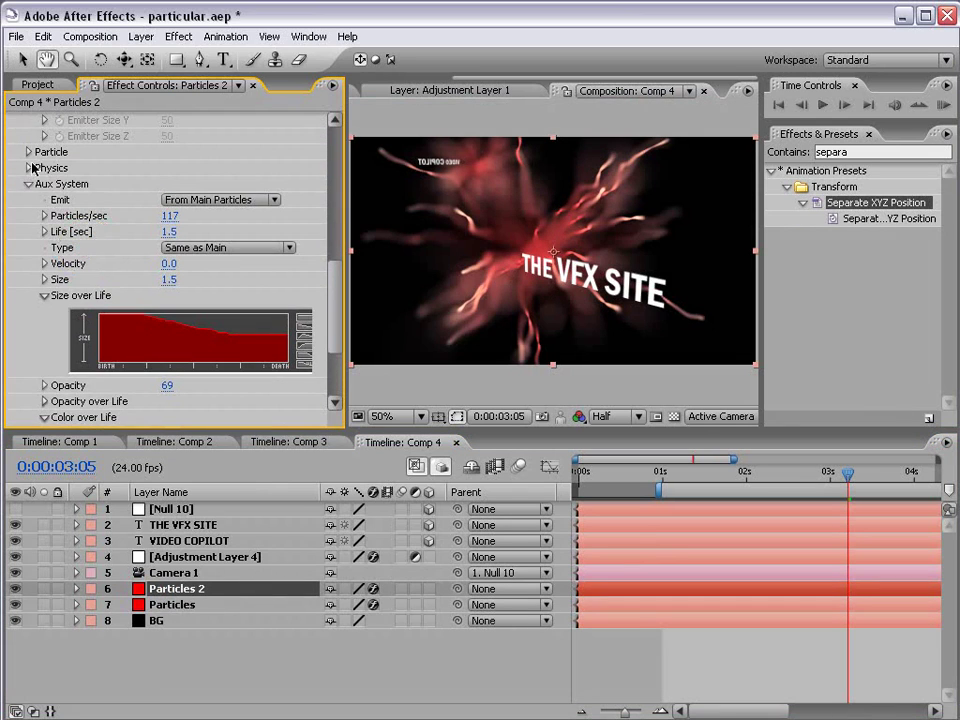
left_click(29, 168)
scroll(159, 279, "down", 2)
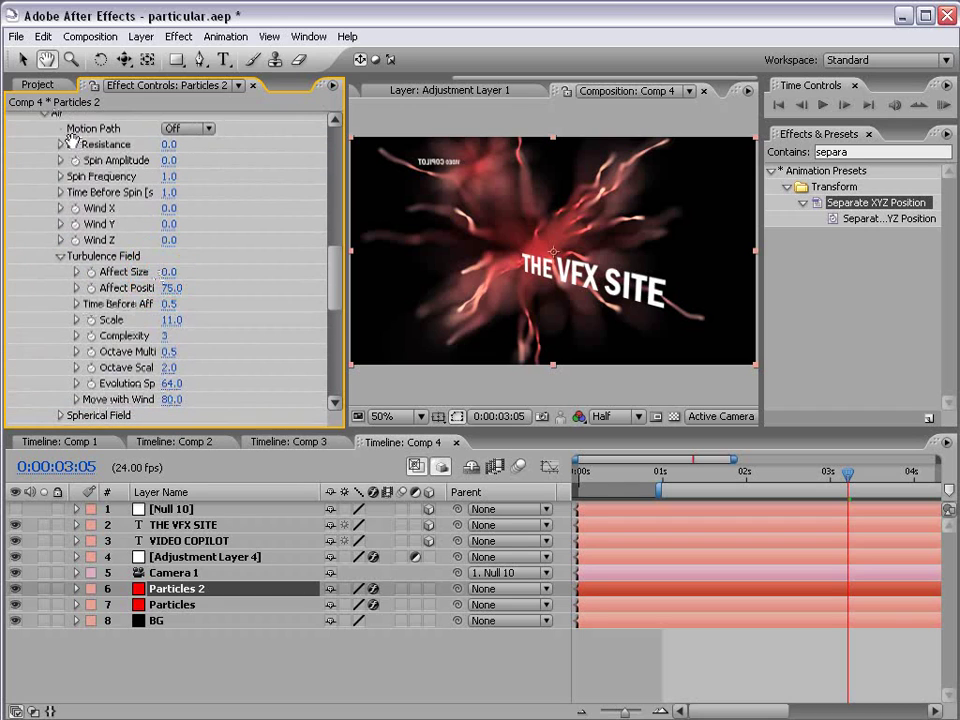
scroll(192, 334, "down", 1)
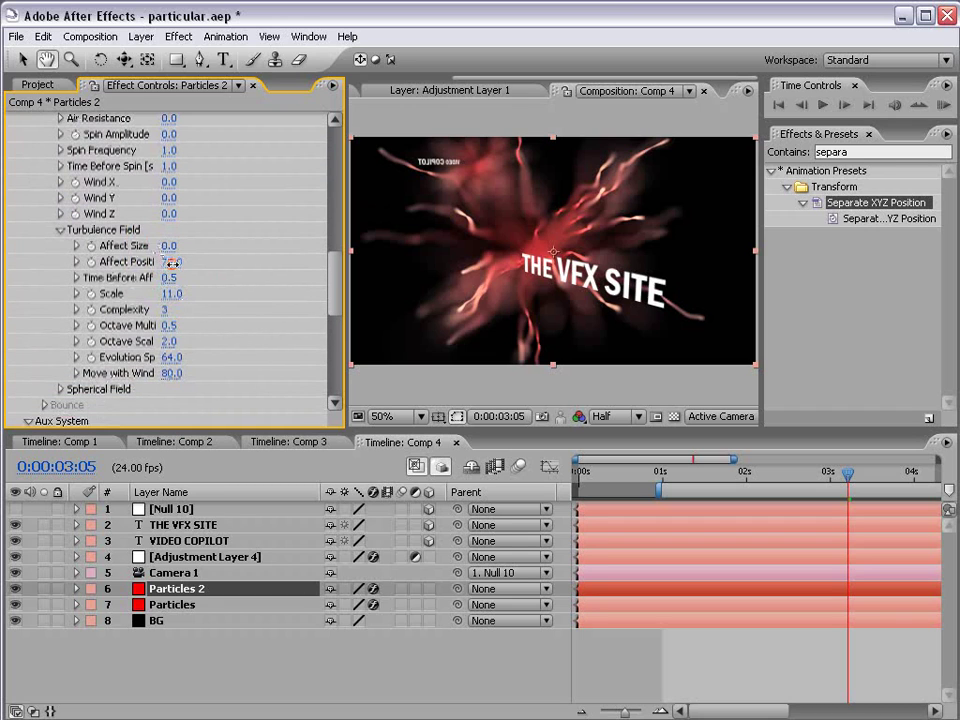
left_click_drag(172, 262, 212, 256)
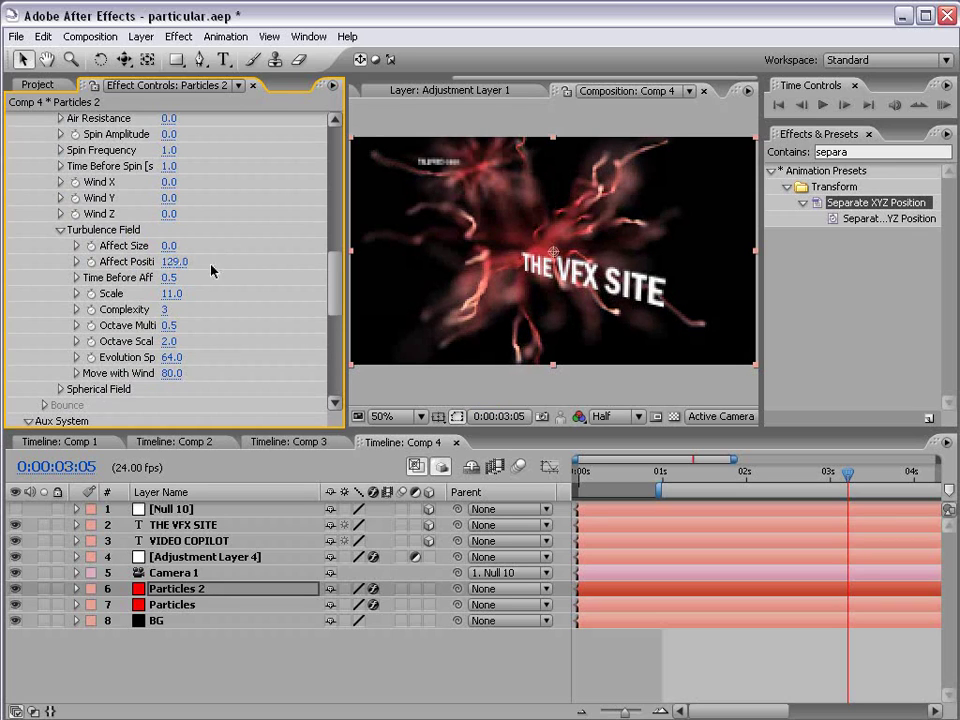
Step: Set the Particles 2 Turbulence Field's Scale to 13, after trying 8, and check the composition enlarged
left_click(171, 294)
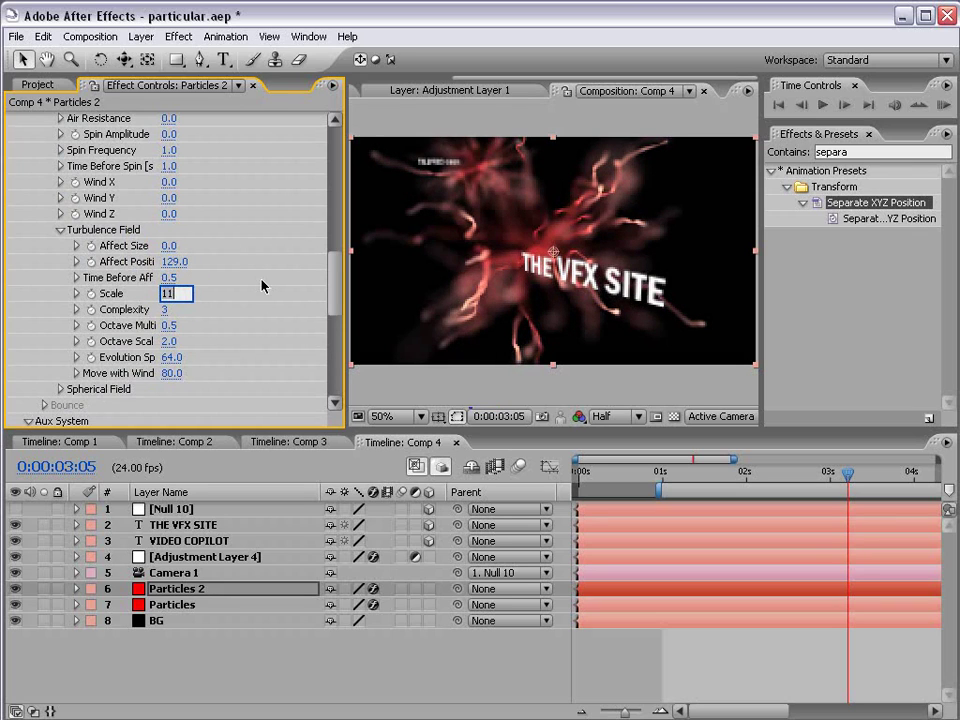
type("8")
key("Return")
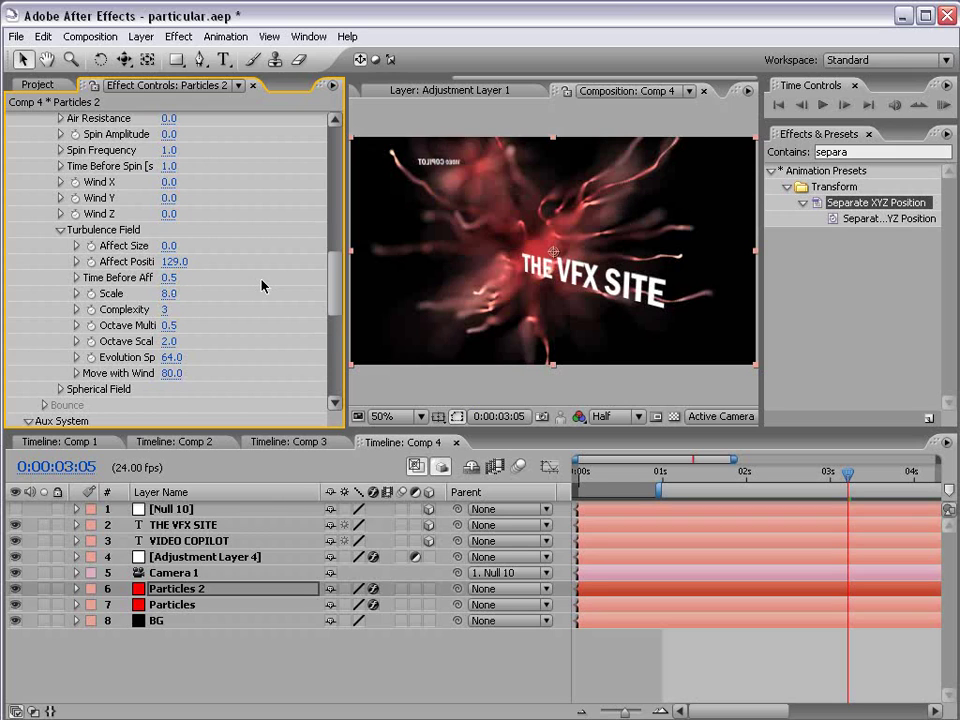
left_click(168, 293)
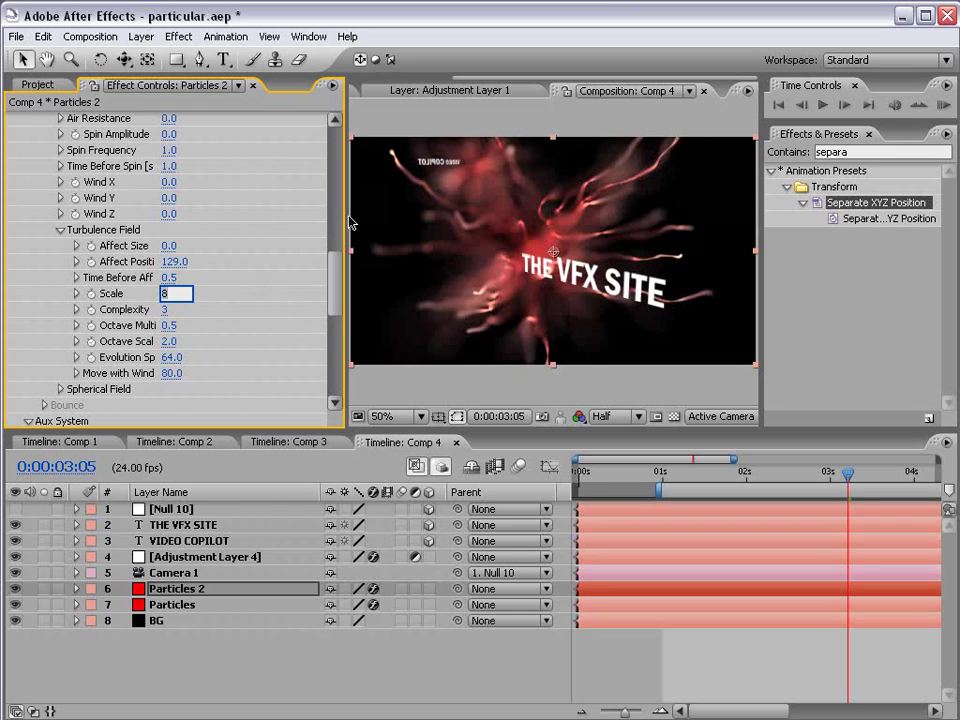
key("Return")
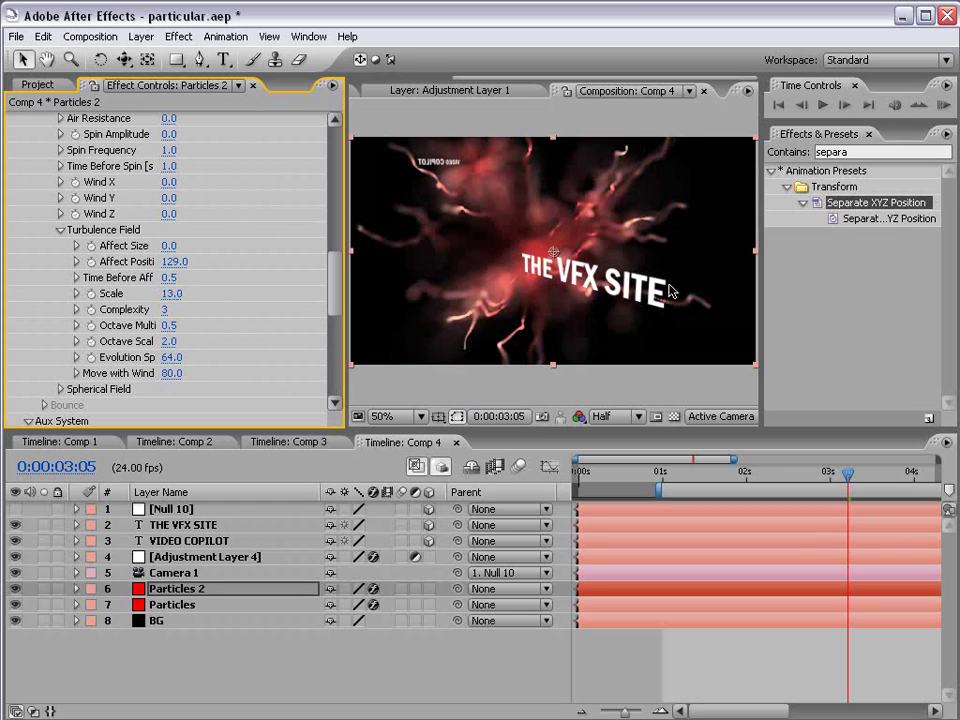
key("grave")
key("grave")
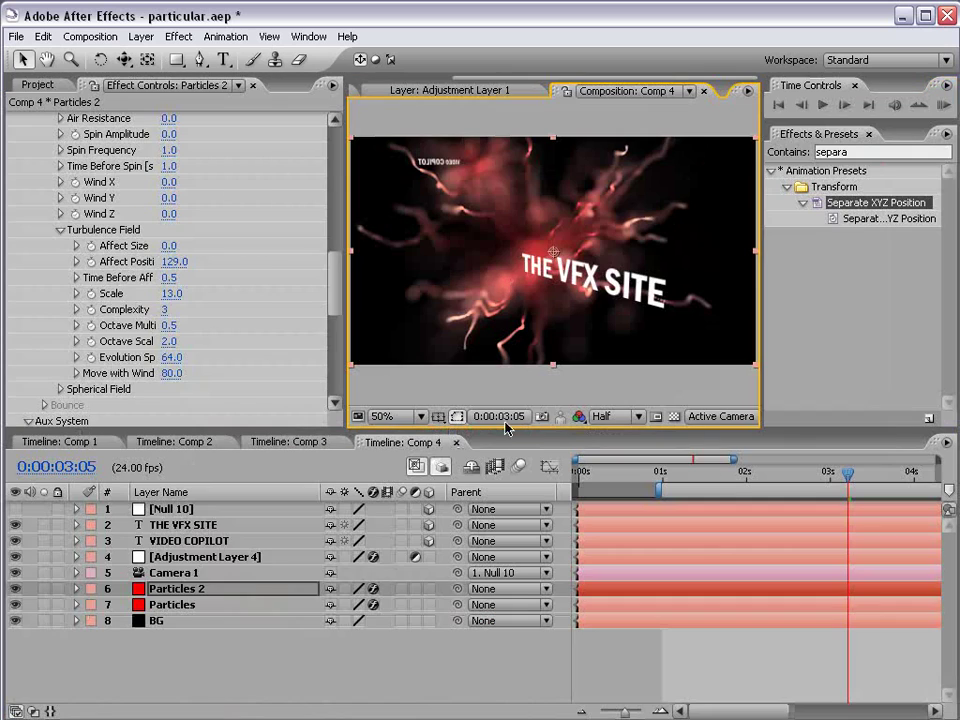
Step: Set Camera 1's Blur Level at 0:00:03:05 to 450%, check the frame enlarged, and collapse the camera's properties
left_click(250, 572)
key("a")
key("a")
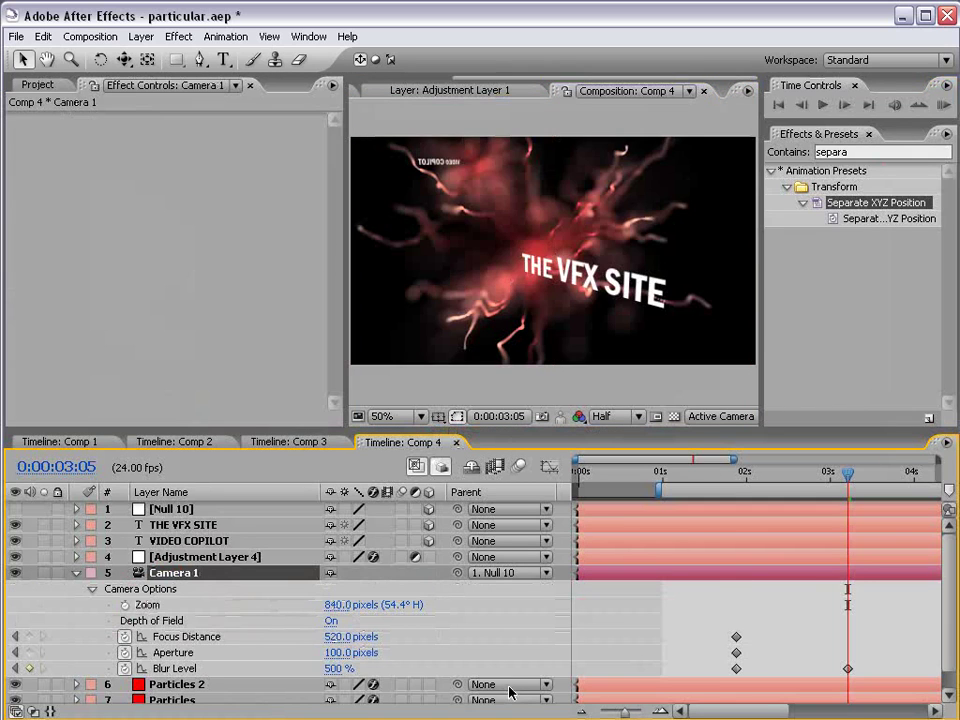
left_click(335, 668)
type("450")
key("Return")
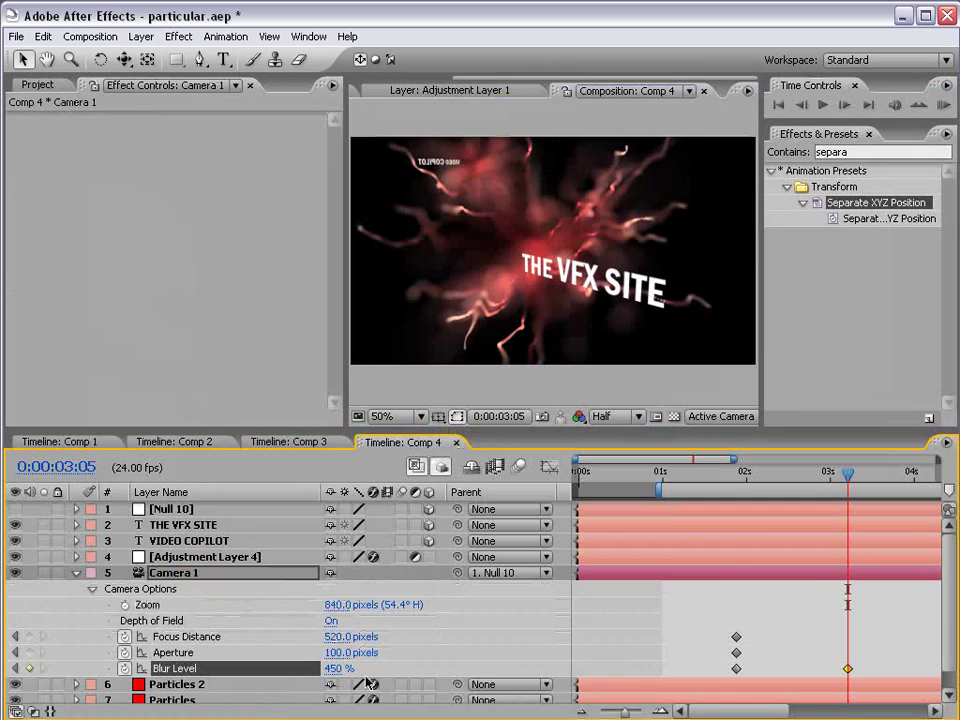
key("grave")
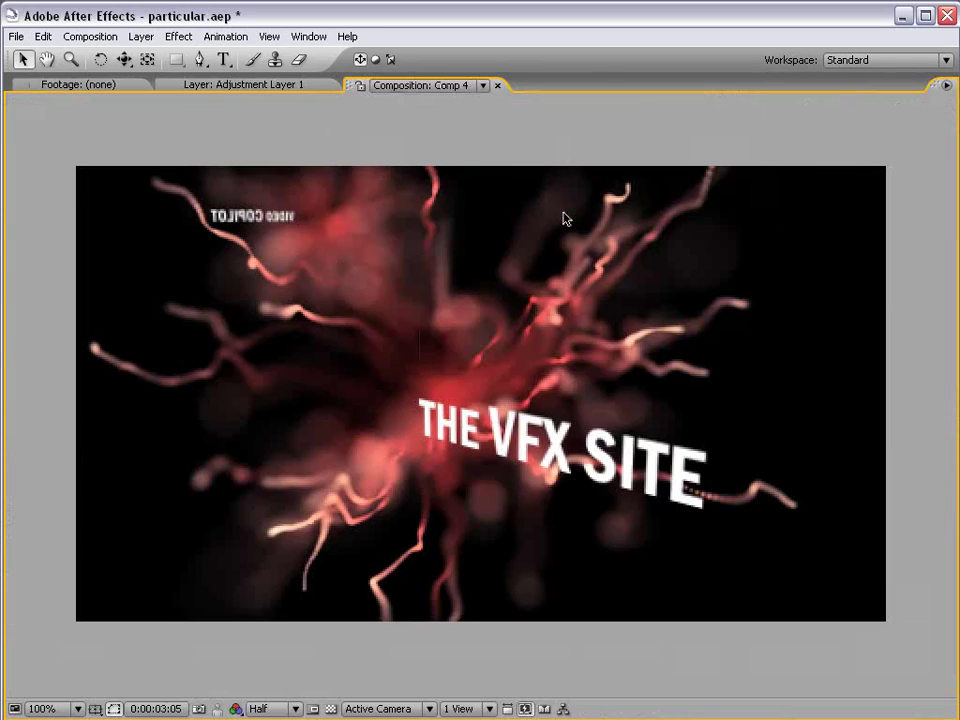
key("grave")
left_click(76, 572)
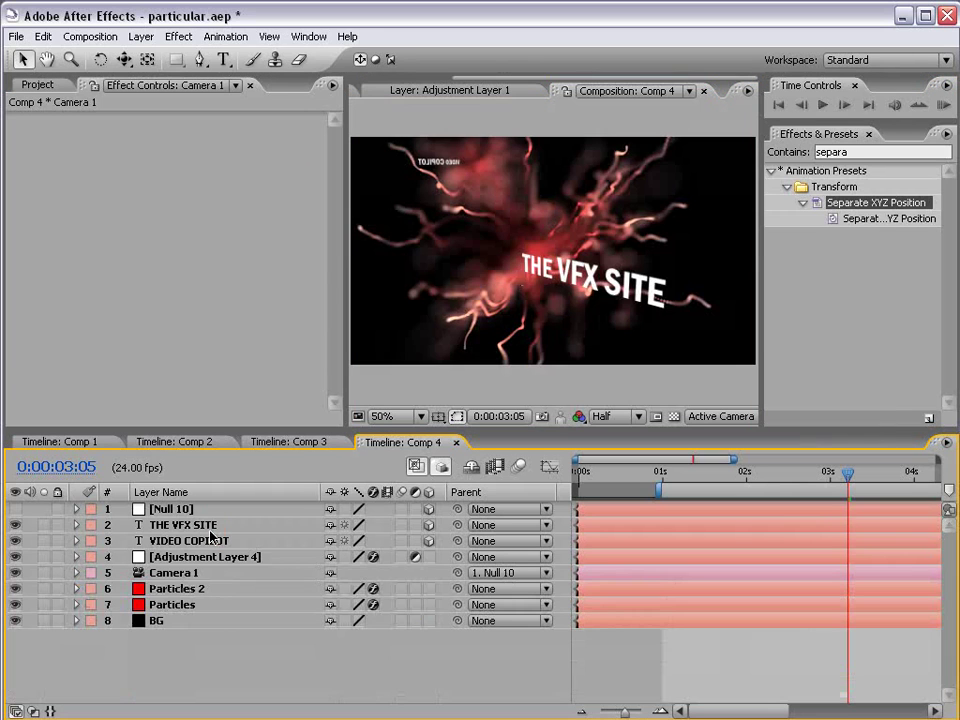
Step: Raise the midtones of the Curves effect on Adjustment Layer 4 to brighten the composition
left_click(175, 557)
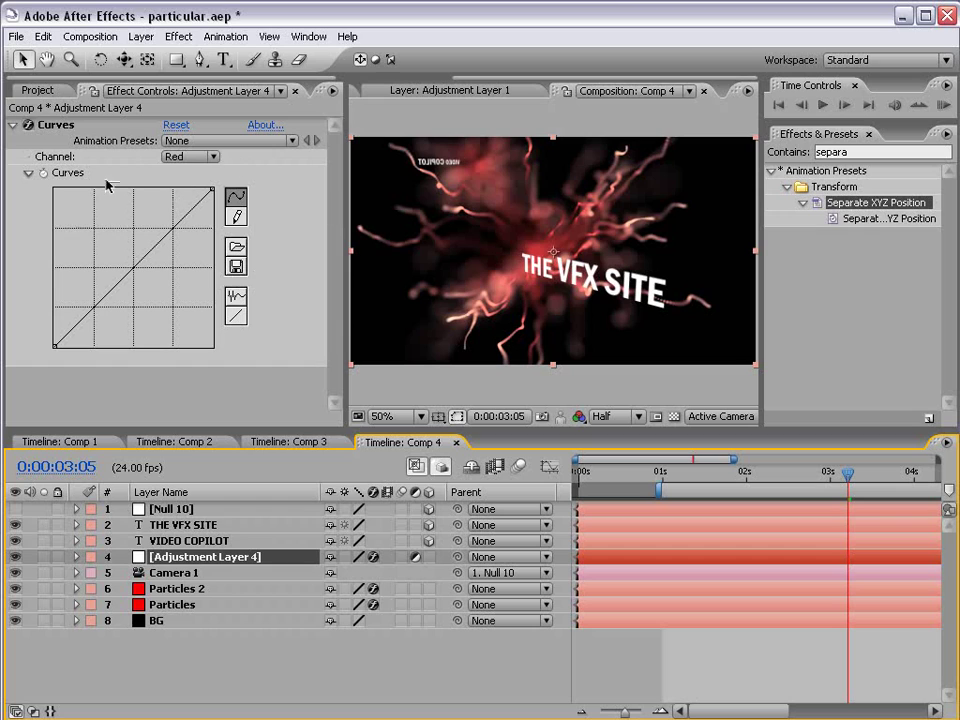
left_click(190, 156)
left_click(185, 163)
left_click_drag(122, 278, 105, 245)
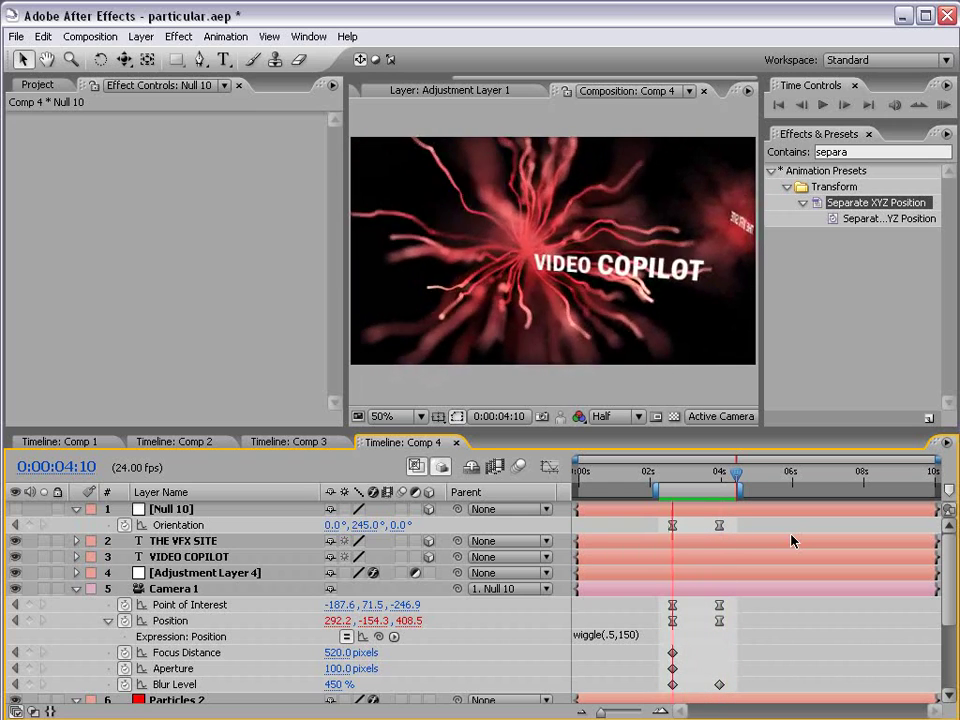
Step: Scrub back through the camera move and collapse the Null 10, Particles 2 and Particles layer properties
left_click(742, 511)
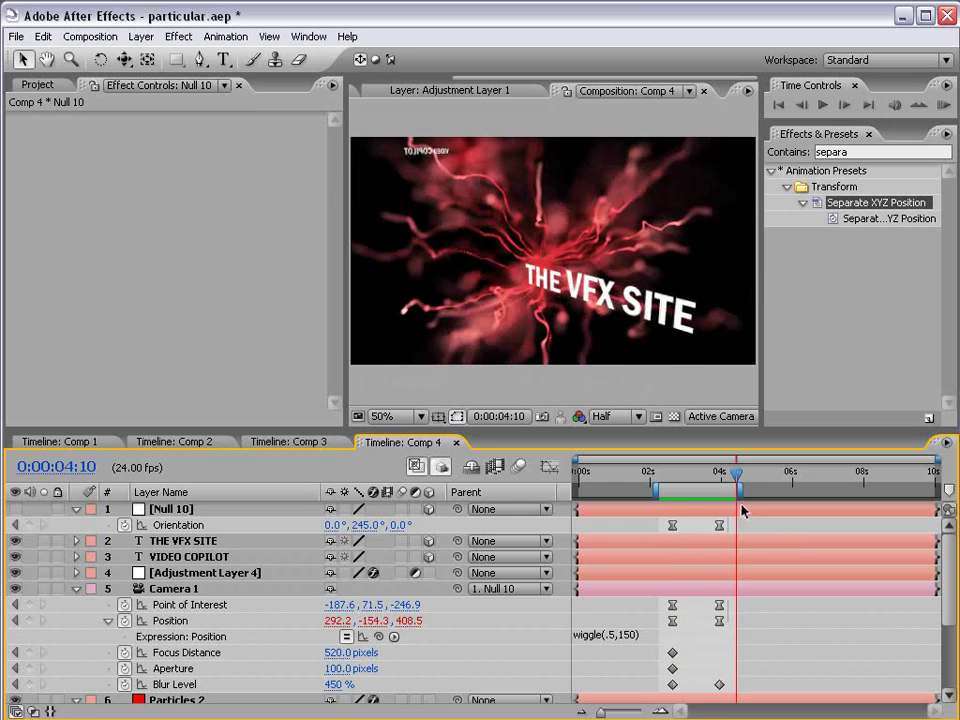
left_click_drag(737, 474, 673, 477)
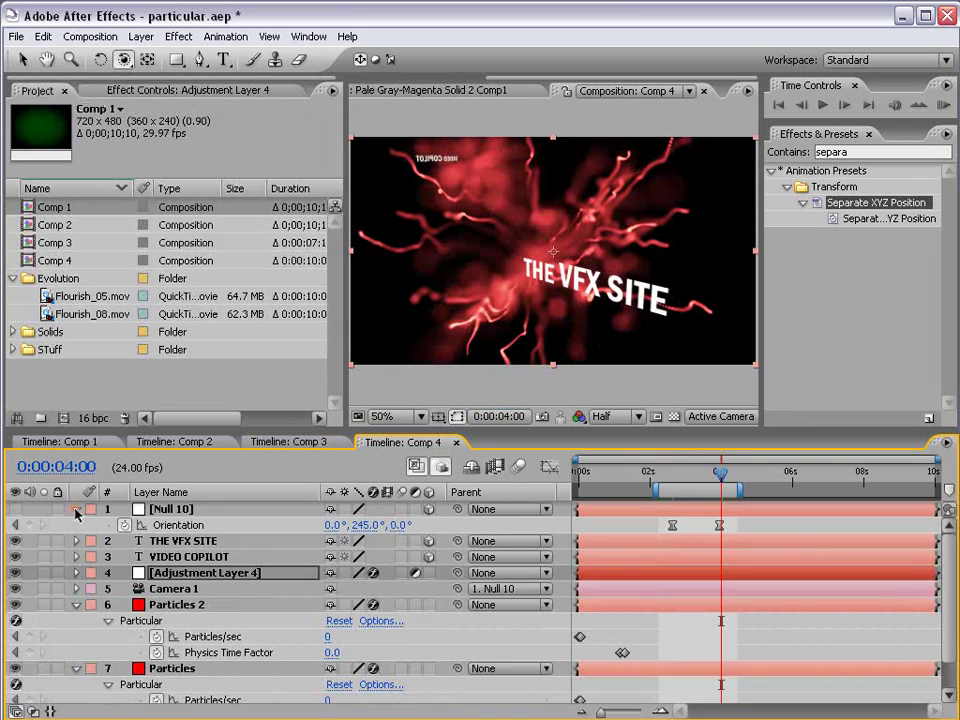
left_click(76, 509)
left_click(76, 588)
left_click(76, 604)
Step: Keyframe Camera 1's Point of Interest and Position at 0:00:04:22 to hold the view of the second burst
left_click(173, 573)
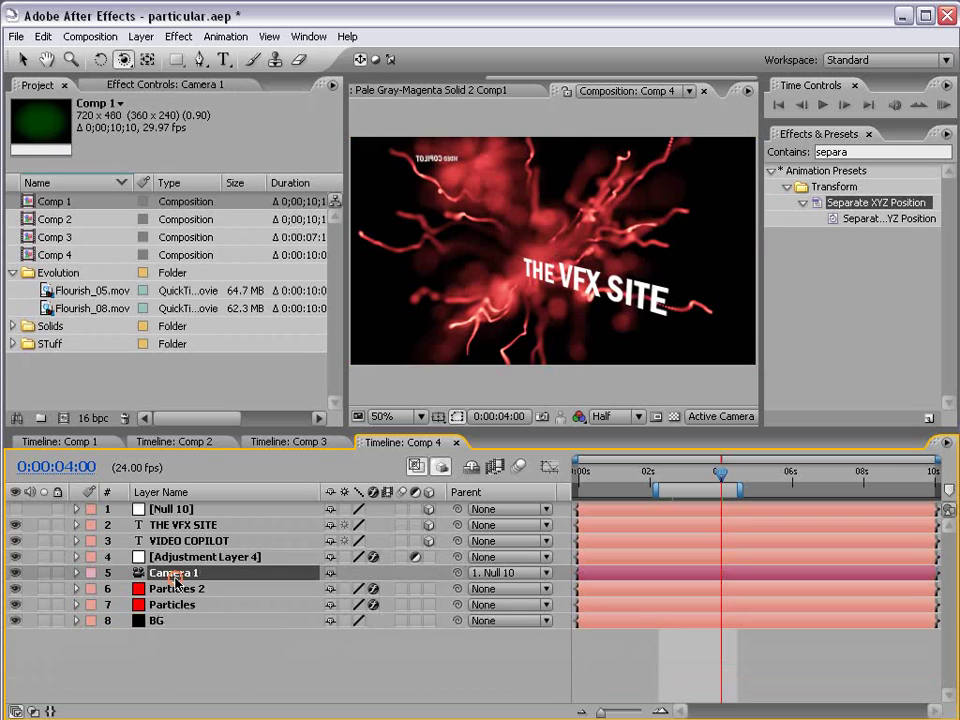
key("p")
key("Page_Down")
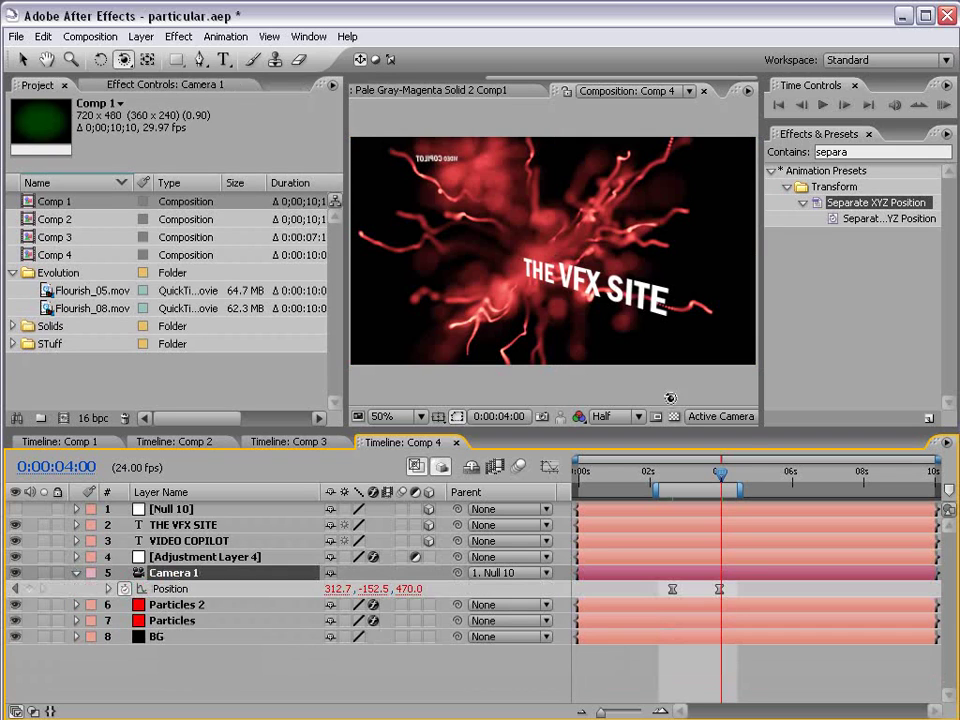
left_click_drag(745, 481, 754, 478)
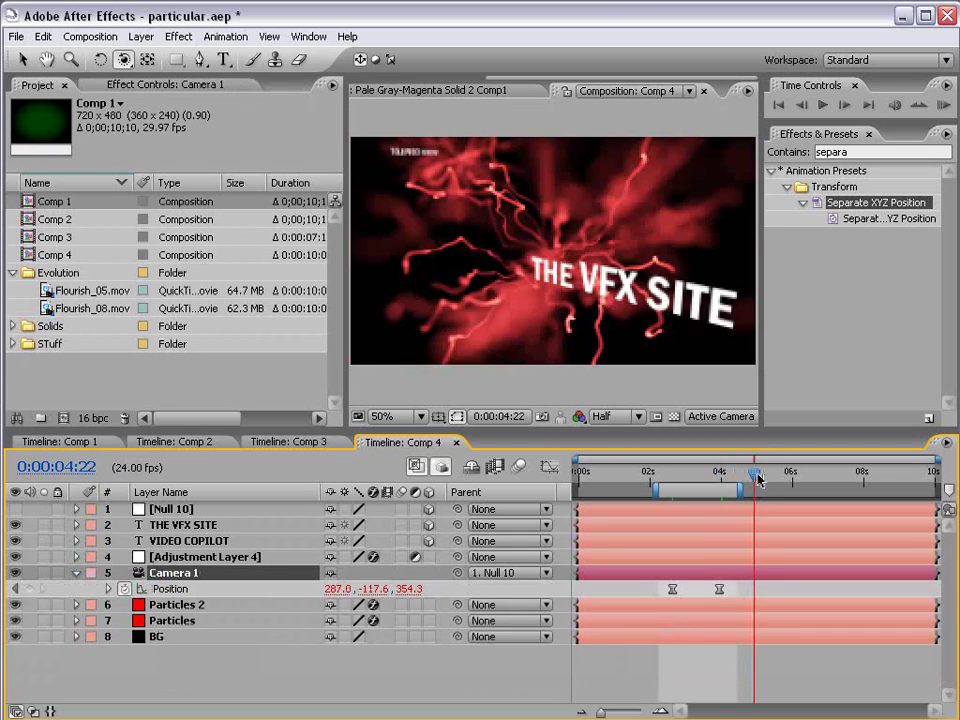
key("shift+a")
left_click(29, 604)
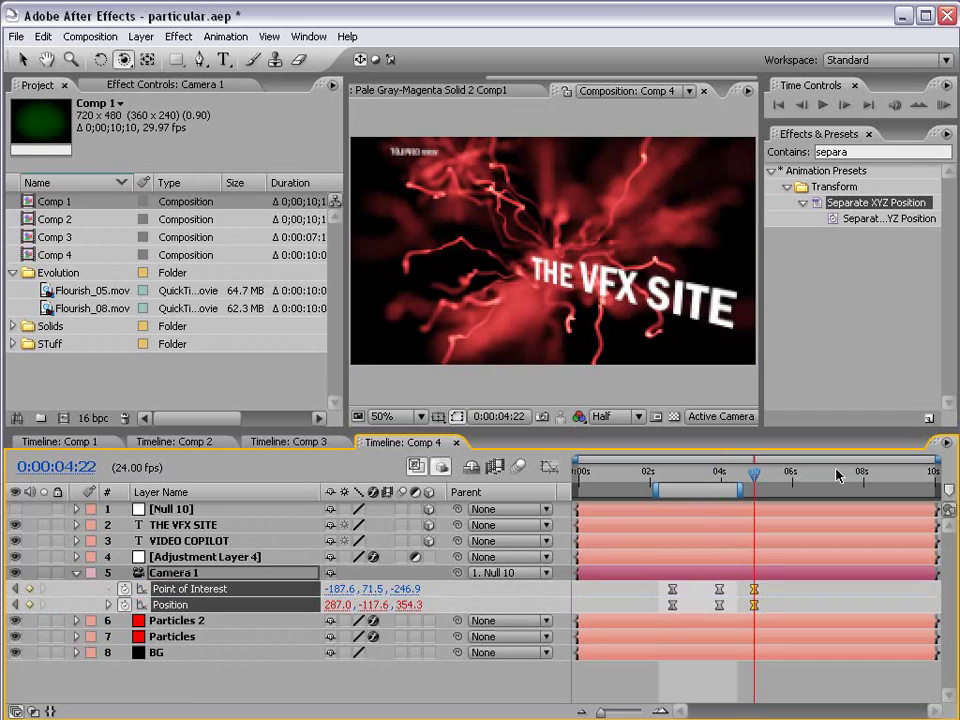
Step: At 0:00:05:10, pull Camera 1 far back so that both bursts appear small in the frame
left_click(759, 478)
left_click_drag(761, 479, 772, 479)
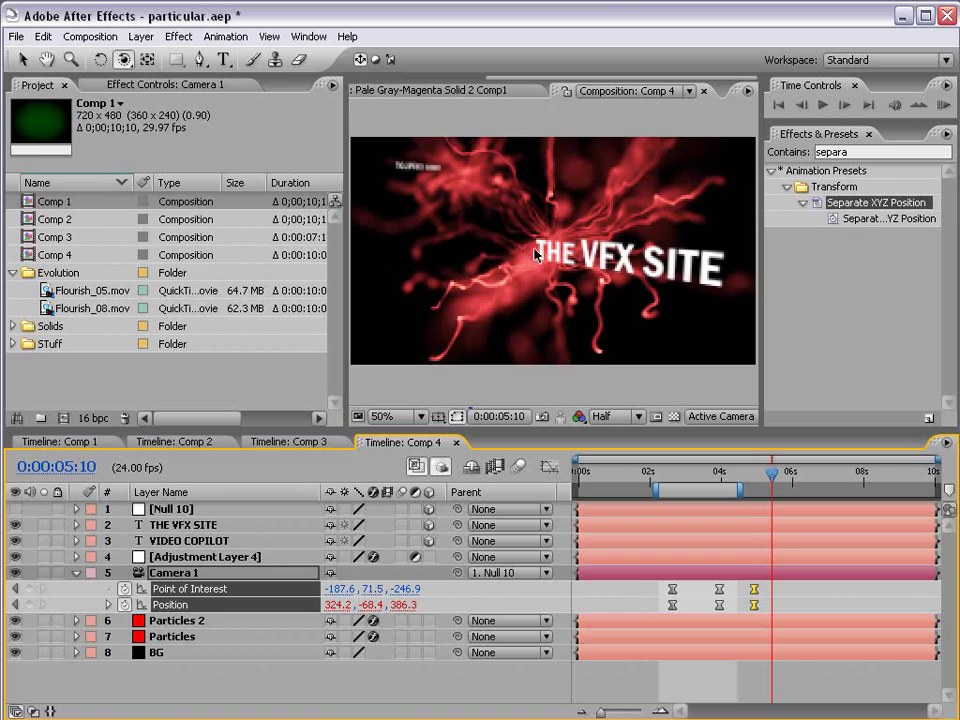
left_click_drag(490, 241, 497, 392)
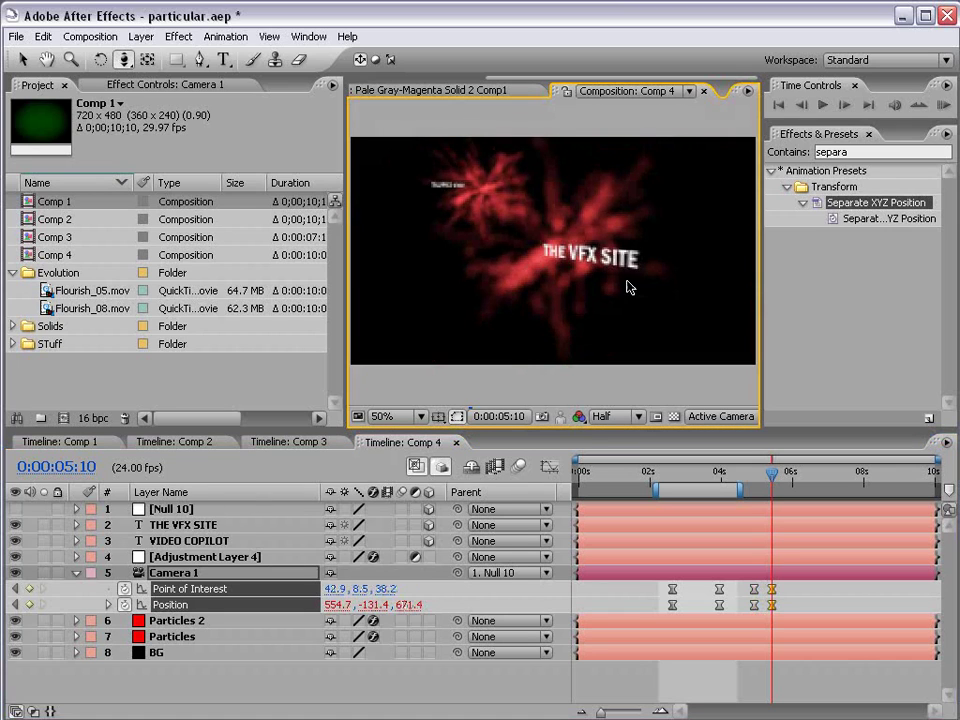
Step: Duplicate the THE VFX SITE title, move the copy close to the pulled-back camera and rotate it towards the viewer
key("v")
left_click(580, 272)
key("ctrl+d")
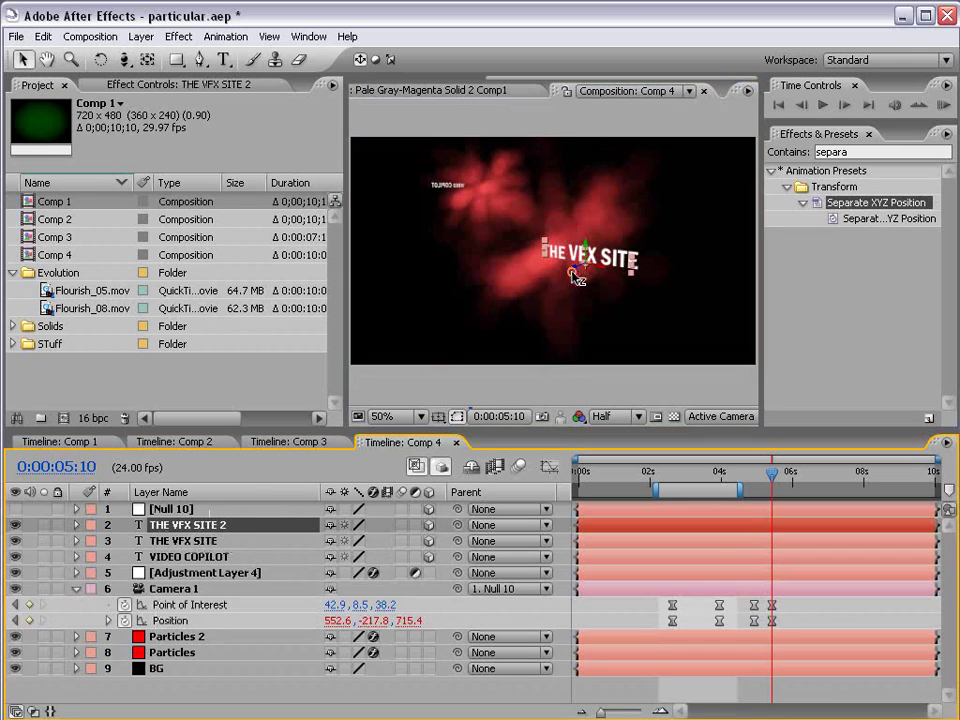
left_click_drag(576, 276, 435, 322)
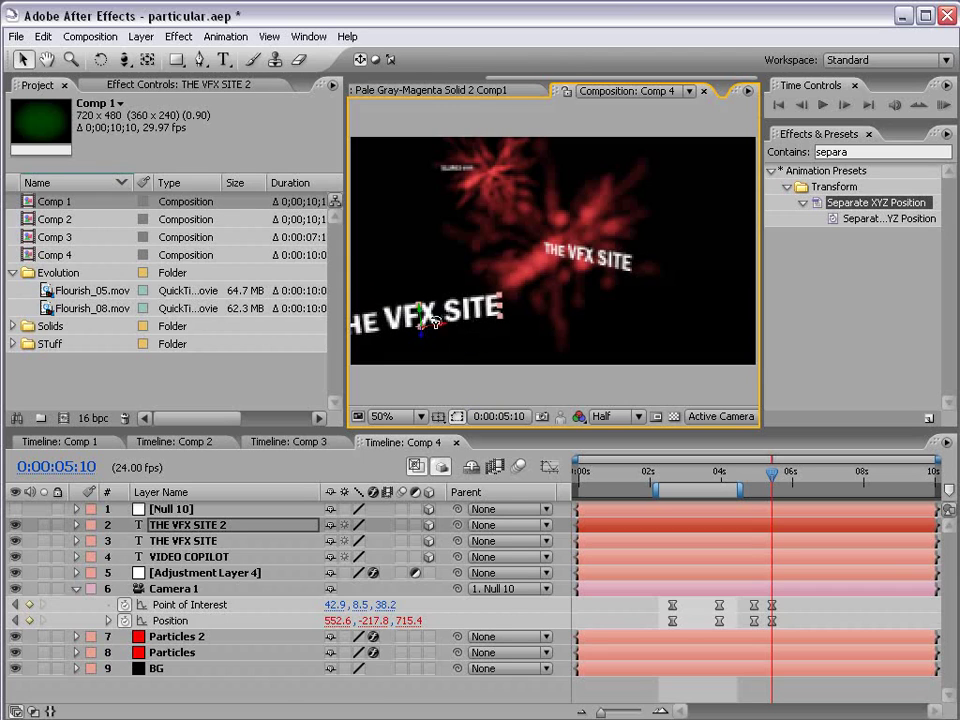
key("w")
left_click_drag(500, 264, 607, 263)
key("v")
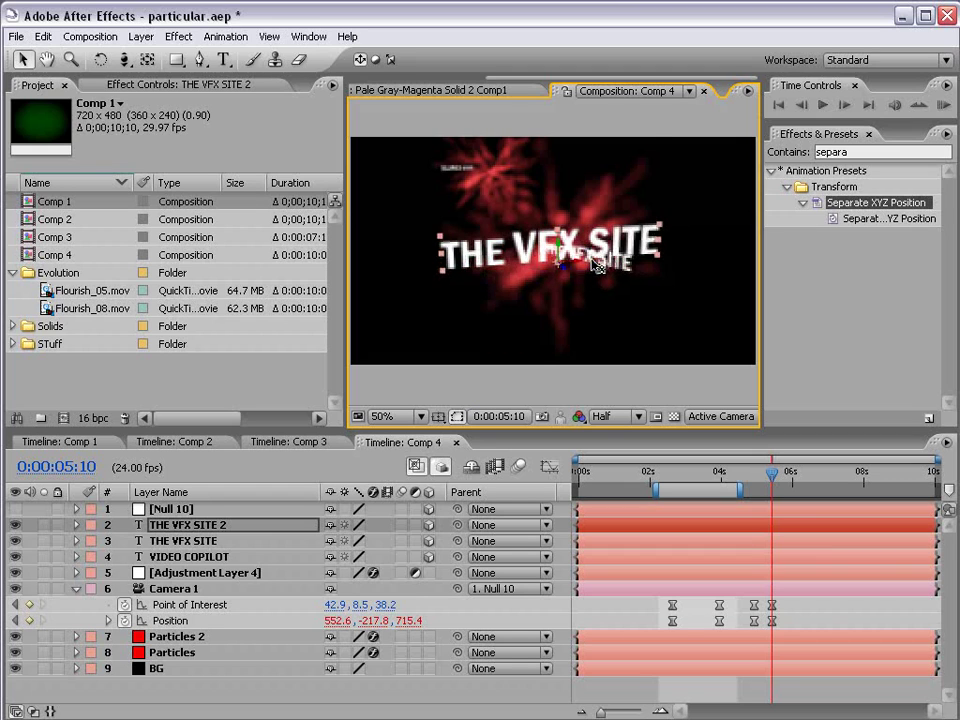
Step: Set the preview resolution to Quarter and scrub through the camera pull-back between 0:00:04:15 and 0:00:05:15
left_click(741, 472)
left_click(613, 420)
left_click(636, 483)
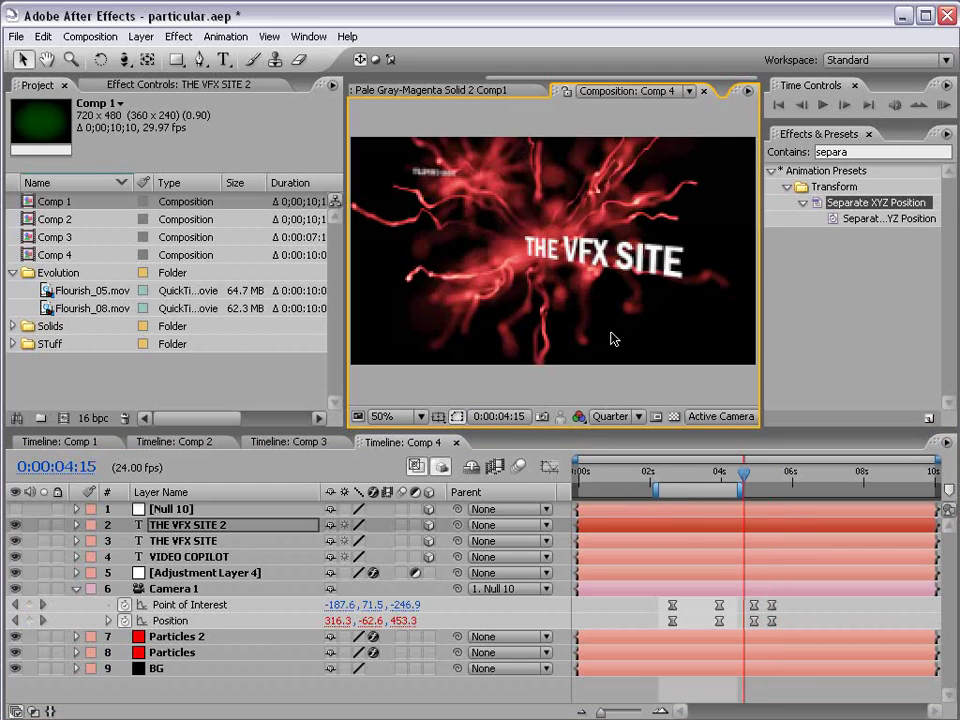
left_click(757, 483)
left_click_drag(757, 483, 781, 478)
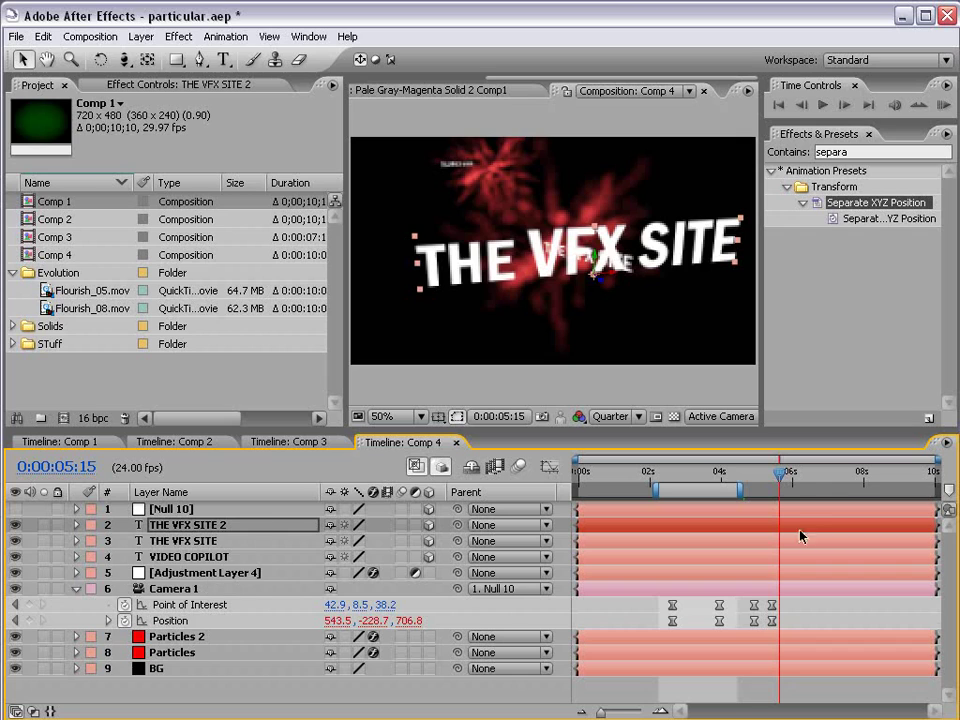
left_click_drag(781, 476, 769, 484)
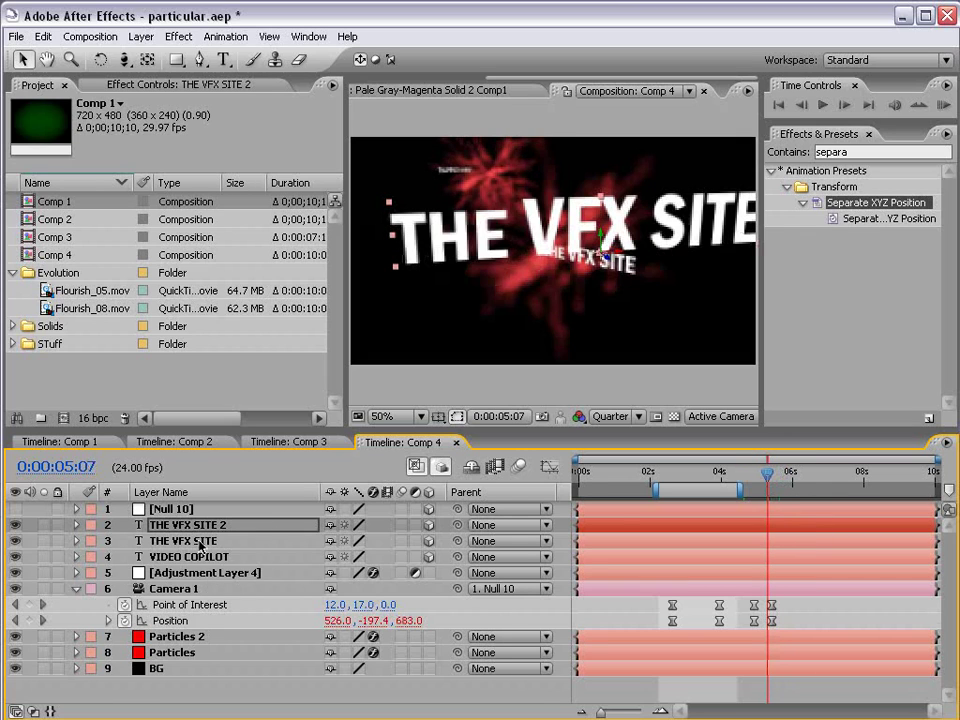
Step: Fade out the original THE VFX SITE title with Opacity keyframes of 100% at 0:00:05:00 and 0% at 0:00:05:07
left_click(185, 540)
key("t")
left_click(123, 557)
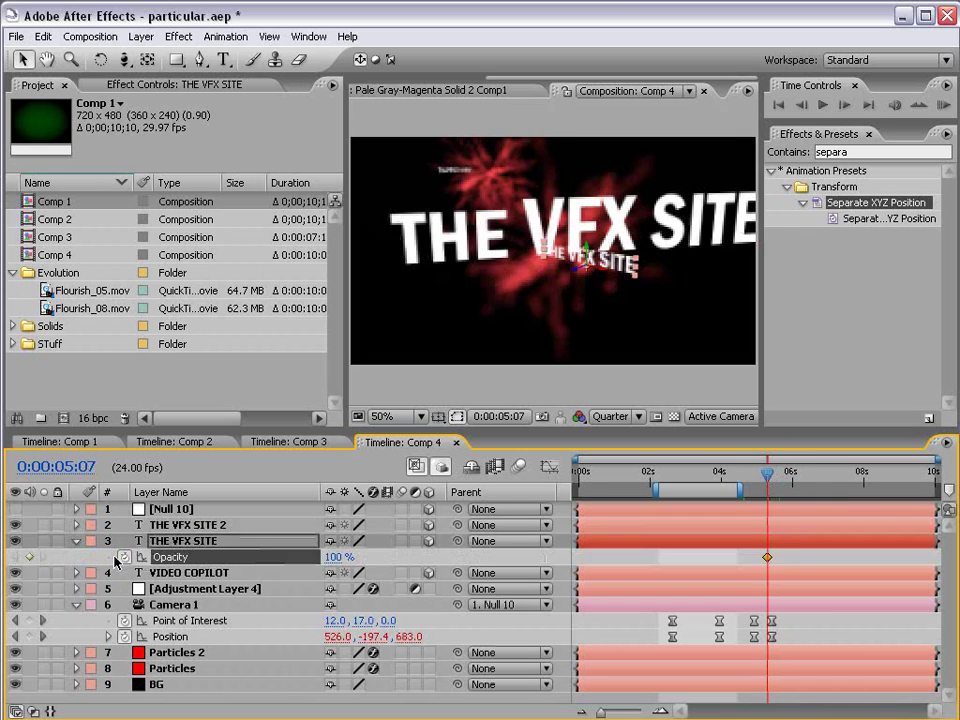
left_click(761, 484)
left_click(756, 484)
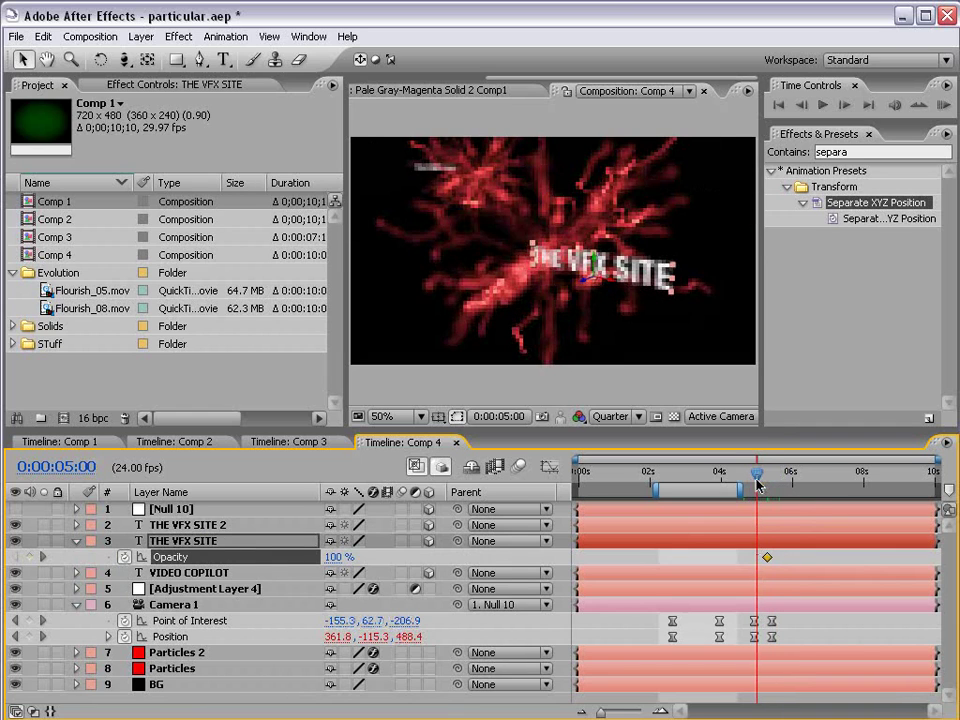
left_click(30, 557)
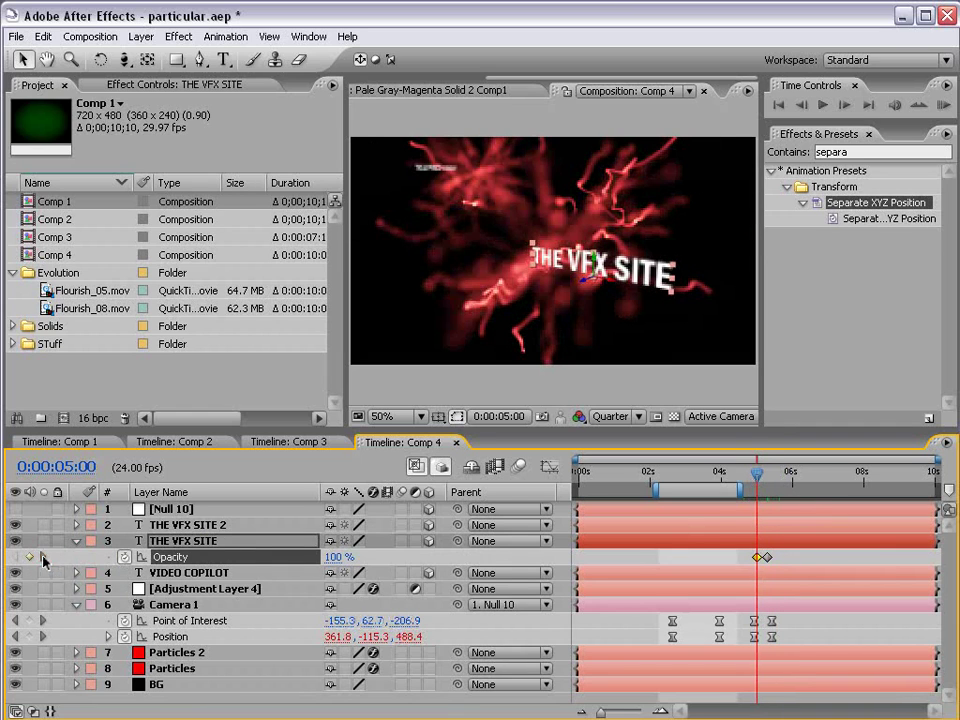
left_click(44, 557)
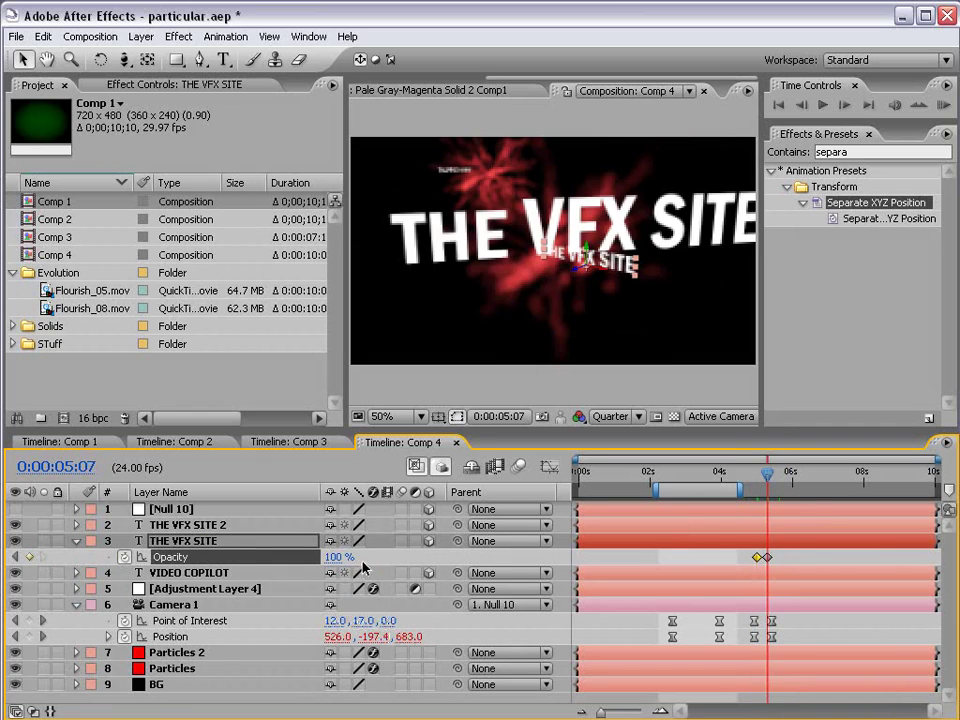
left_click(338, 557)
type("0")
key("Return")
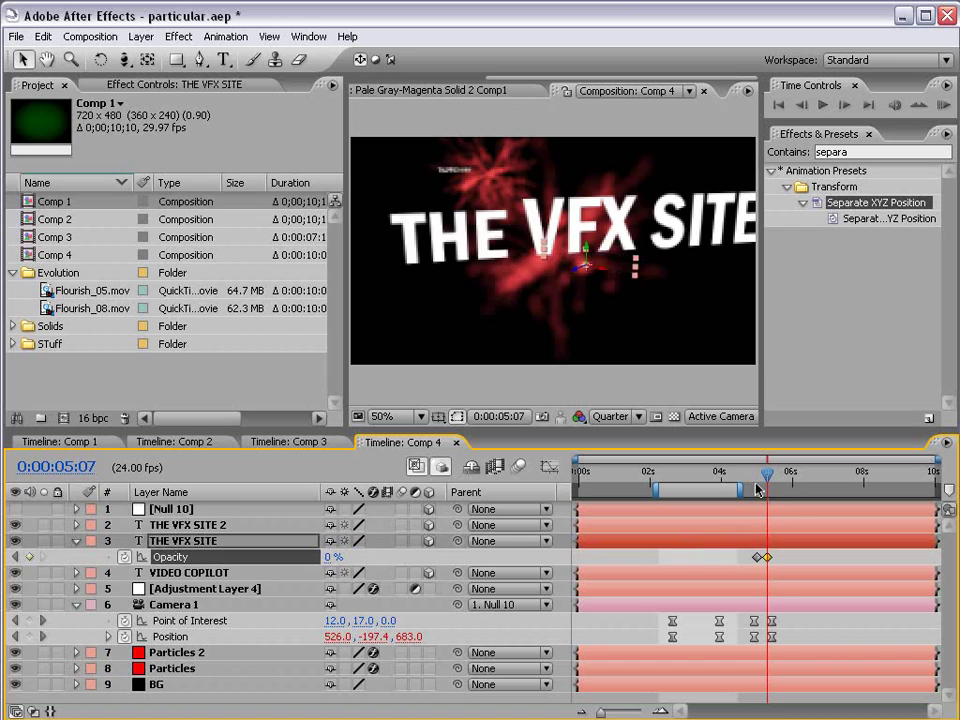
Step: Review the title fade and camera pull-back around 0:00:05:13, both enlarged and at 25% magnification
left_click_drag(756, 484, 778, 484)
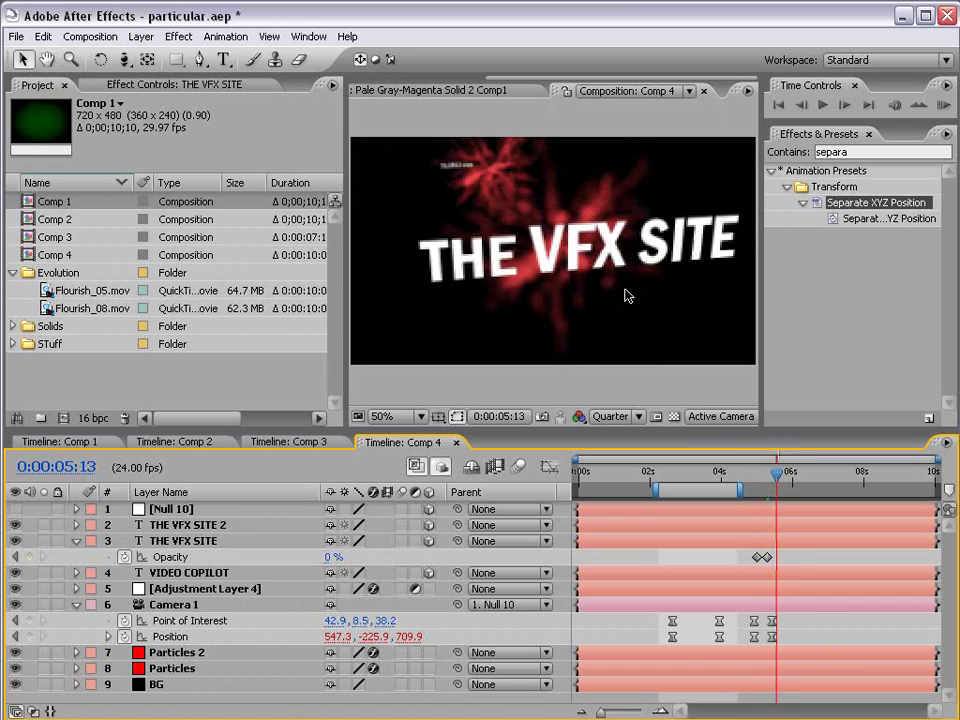
key("grave")
key("grave")
key("comma")
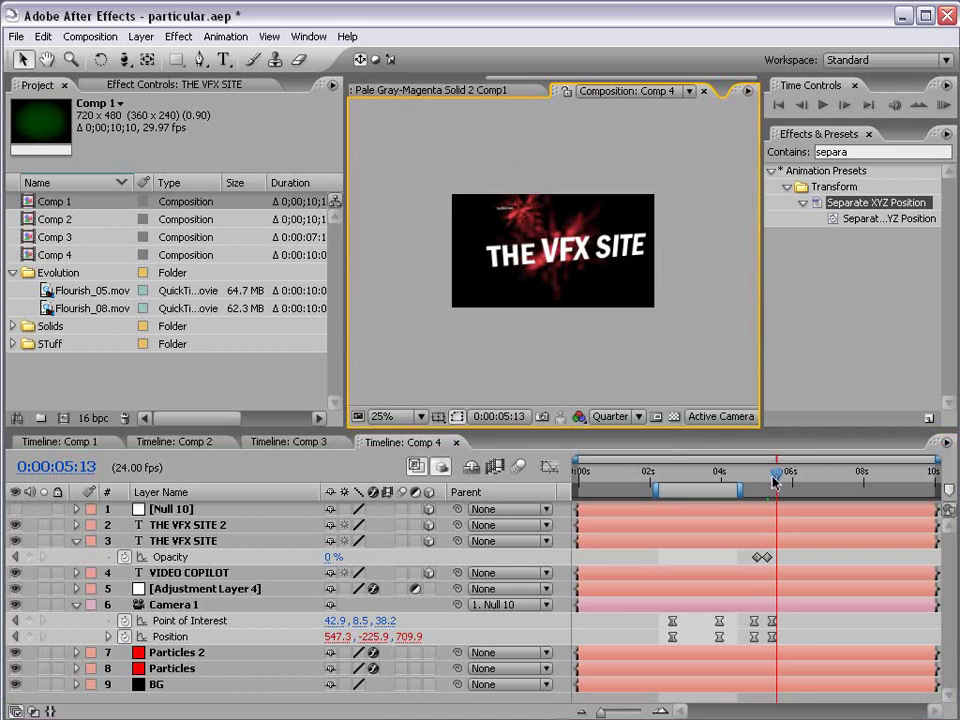
mouse_move(778, 477)
left_mouse_down()
mouse_move(745, 482)
mouse_move(772, 482)
left_mouse_up()
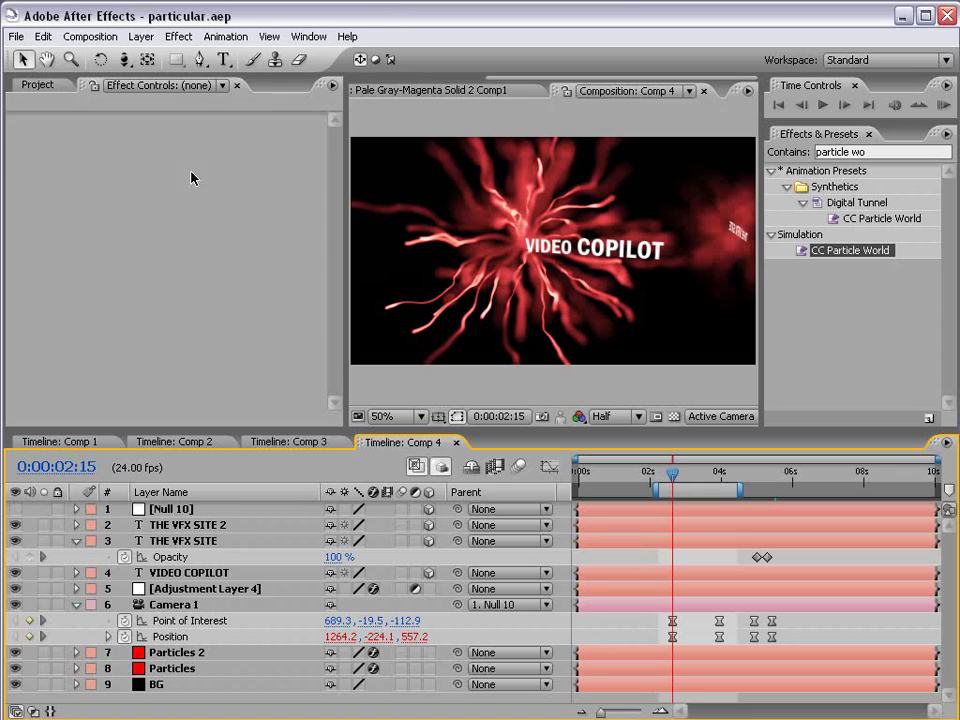
Step: Show the project's list of compositions and footage
left_click(37, 86)
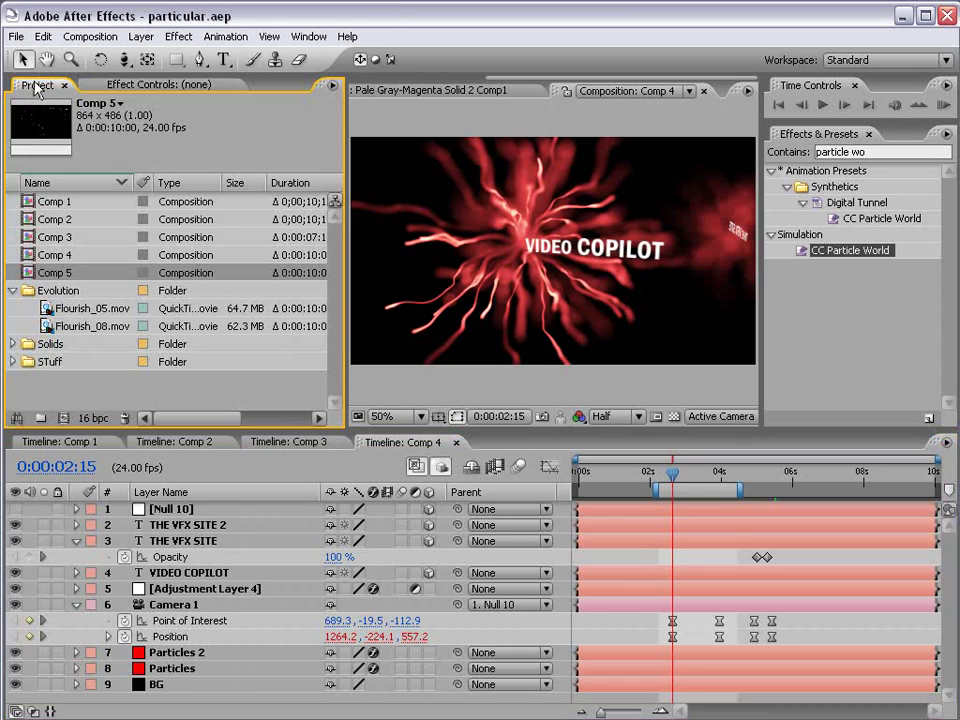